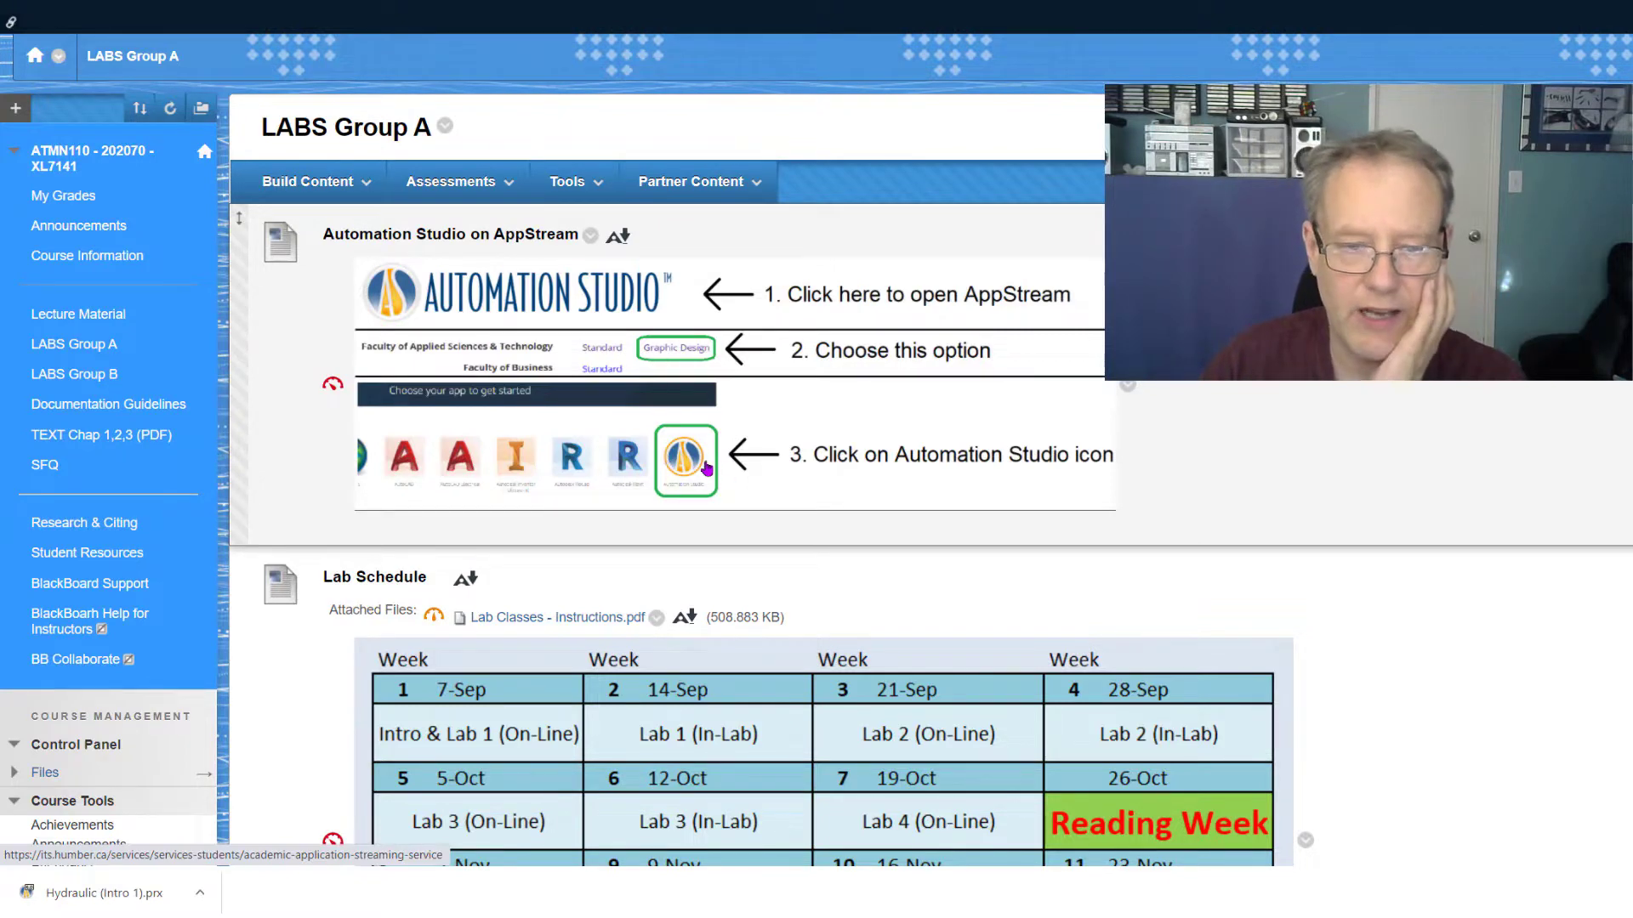
- Open AppStream with the Faculty of Applied Sciences & Technology's Graphic Design option and launch Automation Studio
left_click(705, 466)
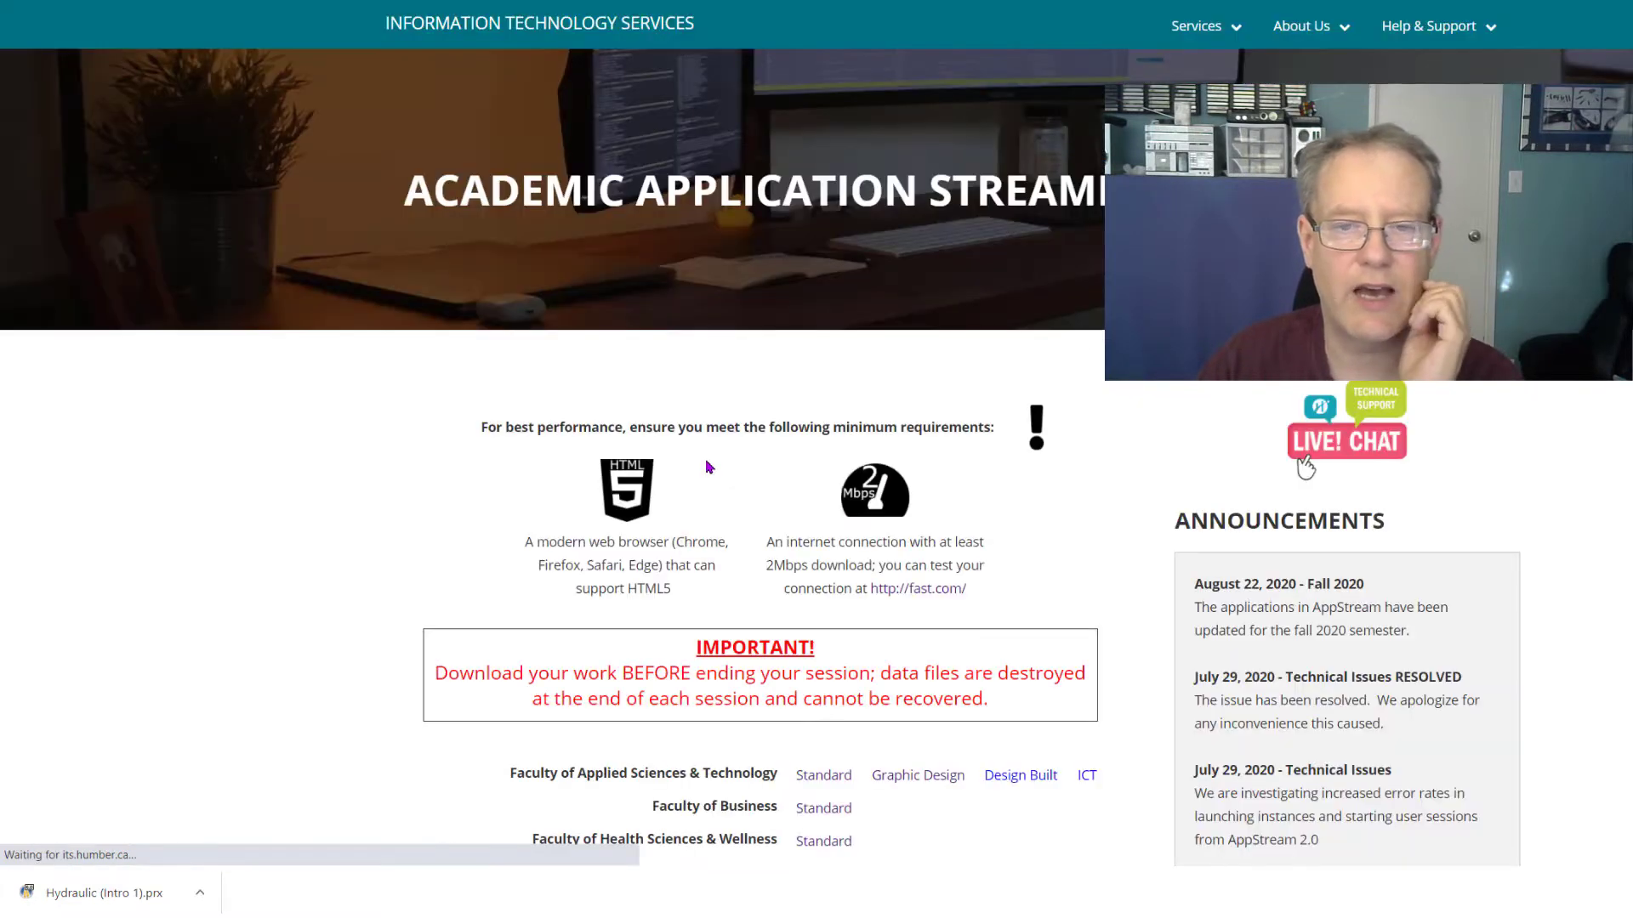
scroll(618, 469, "down", 6)
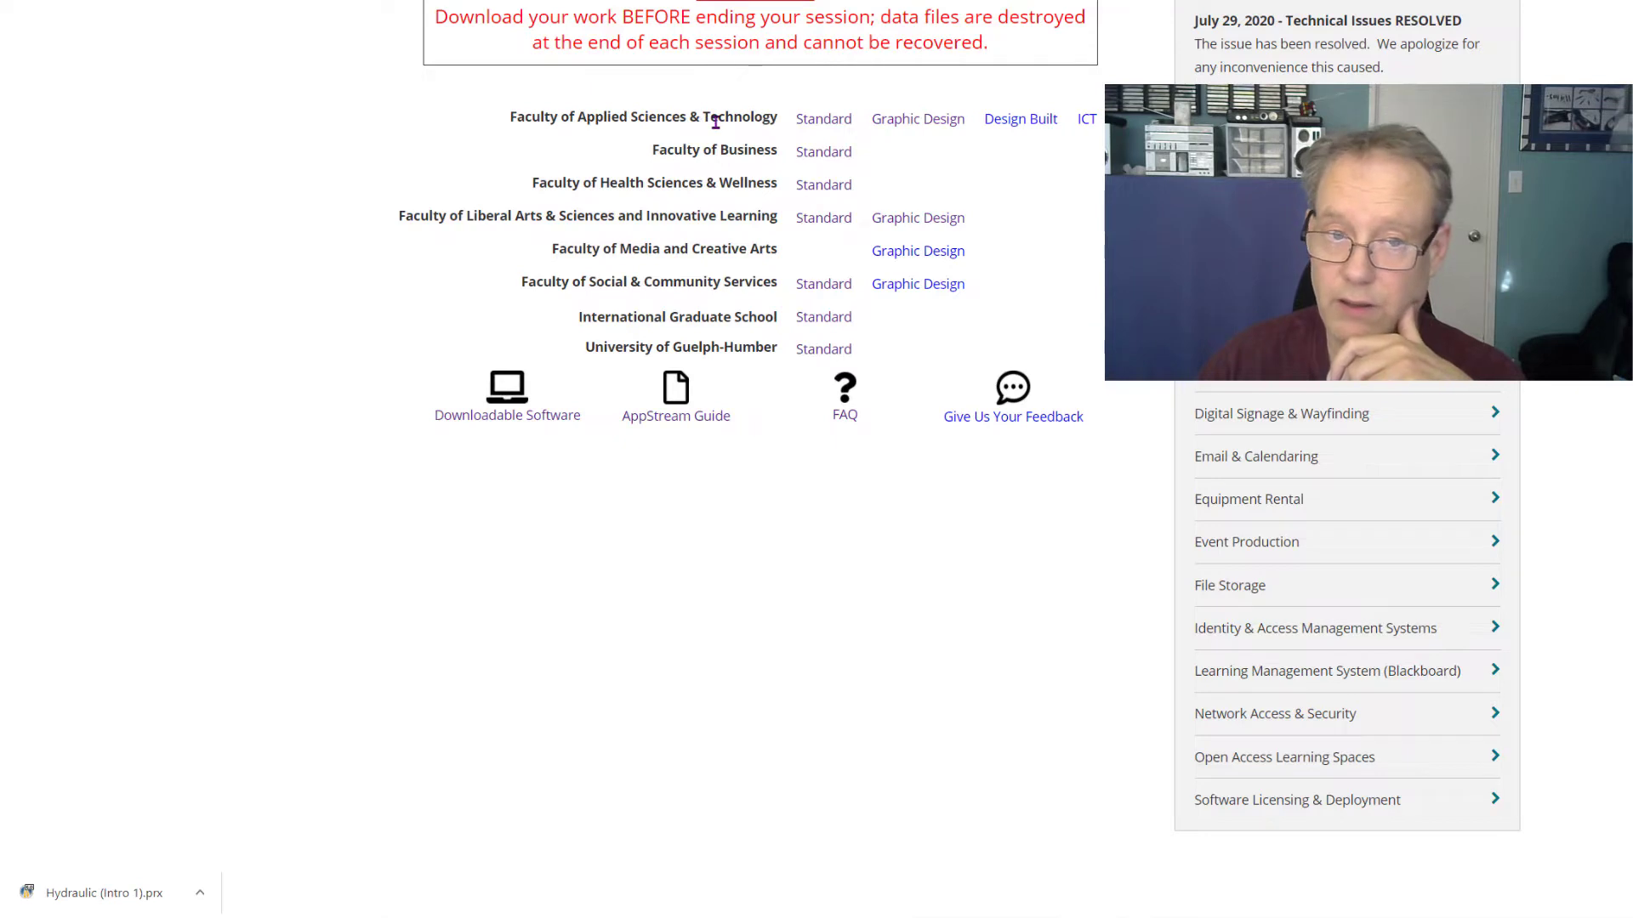
left_click(885, 128)
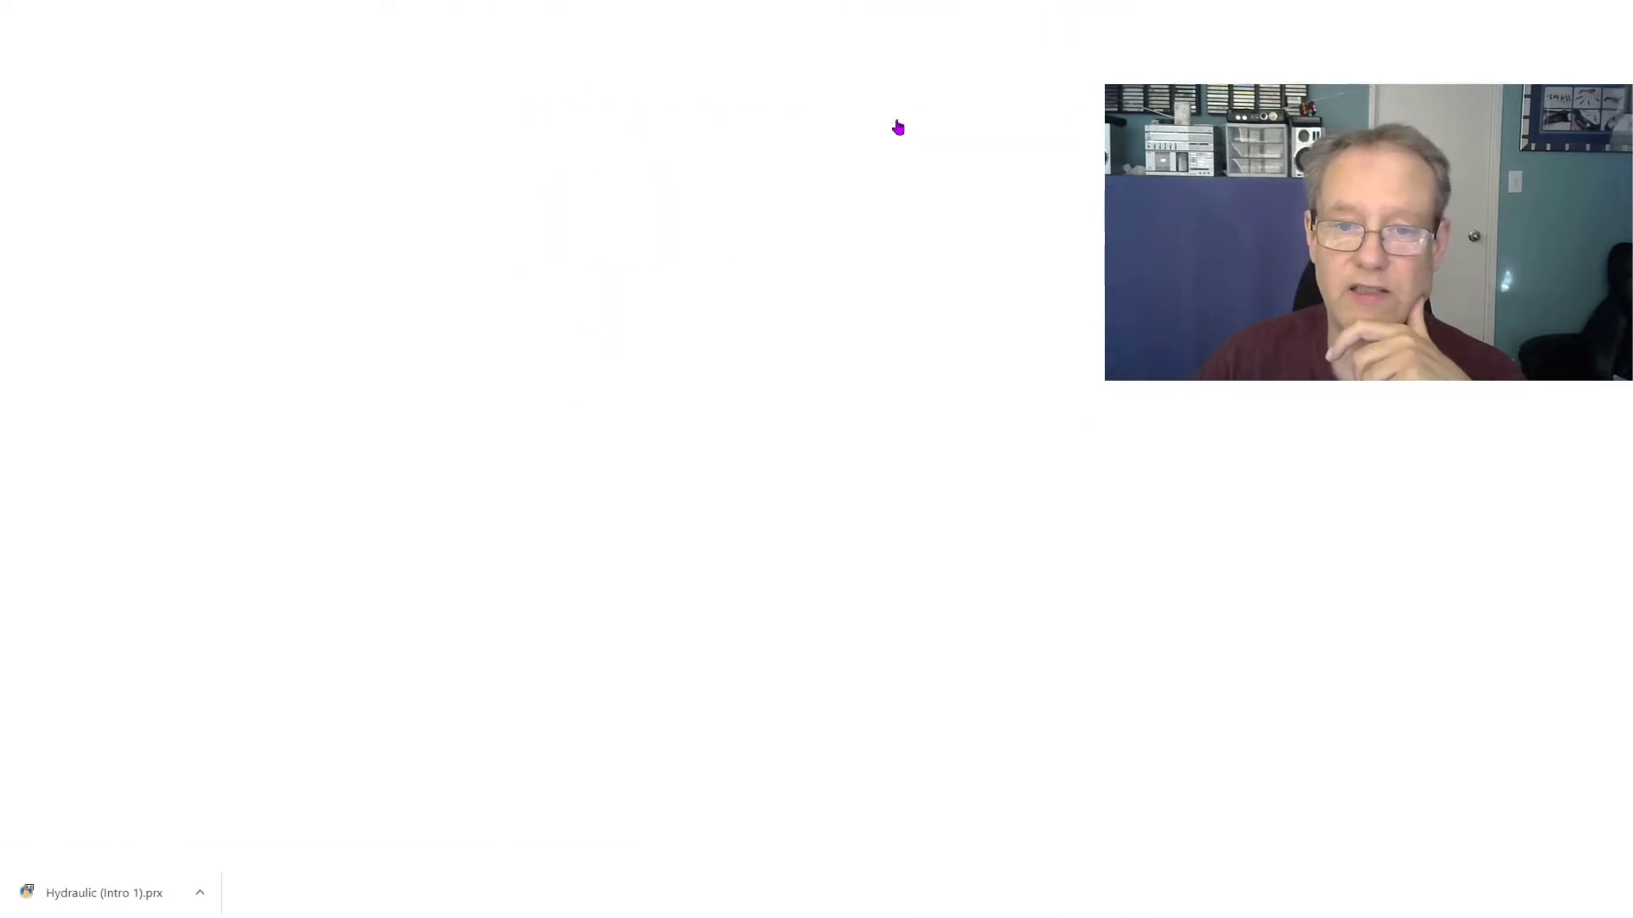
left_click(1378, 580)
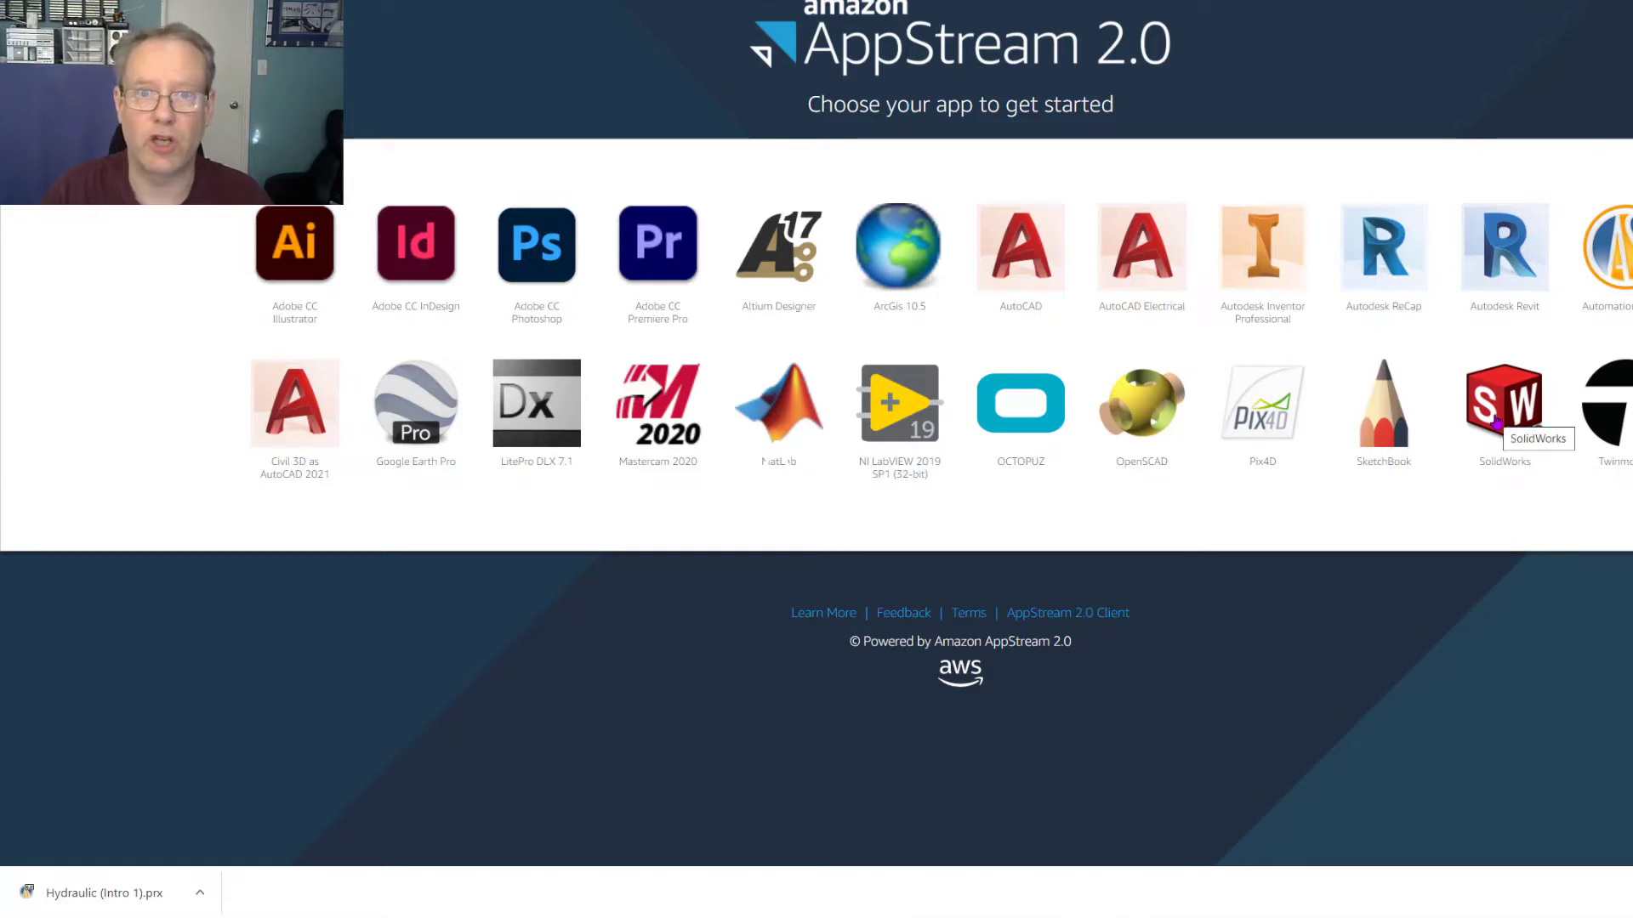
left_click(1618, 274)
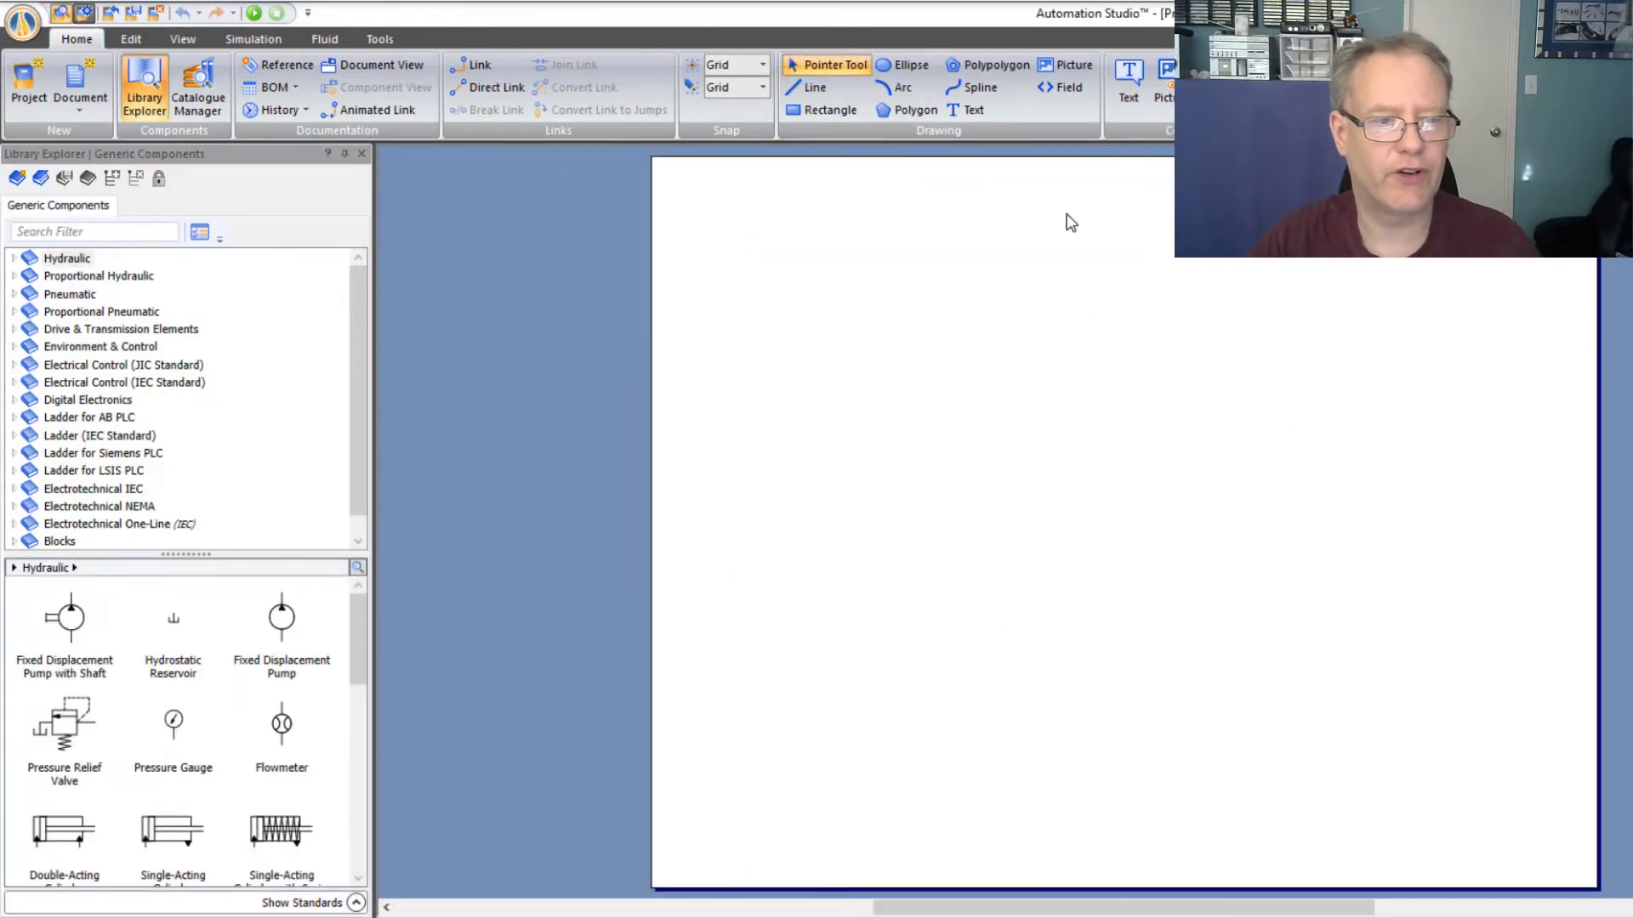
- Show the Electrical Control (JIC Standard) components and expand that library's subcategories
left_click(146, 365)
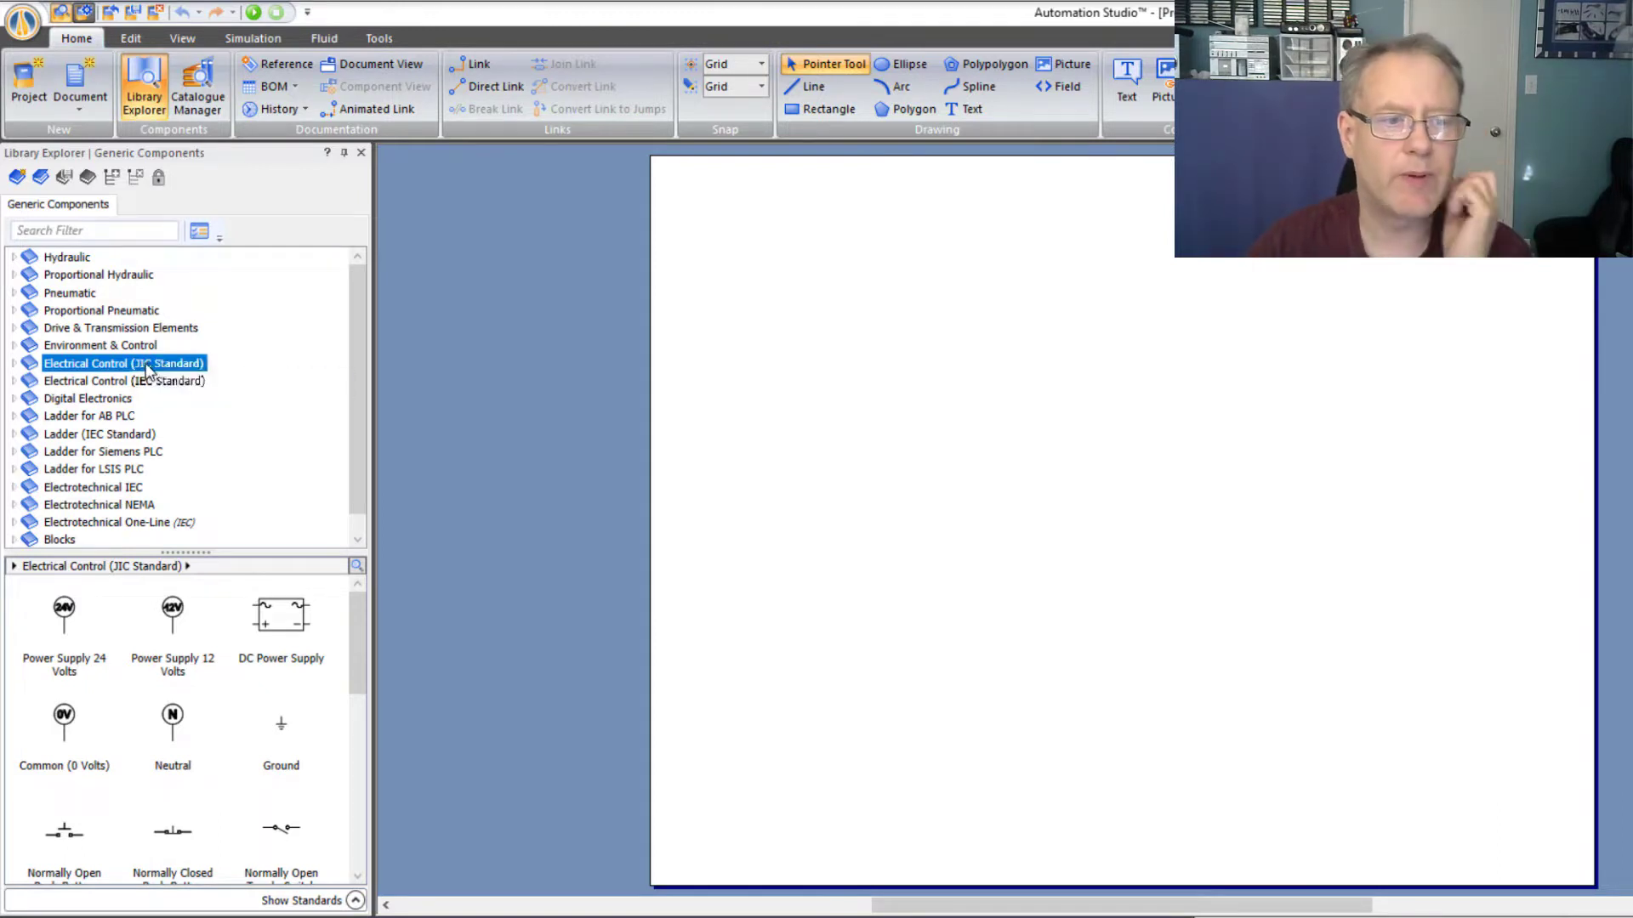
left_click(15, 364)
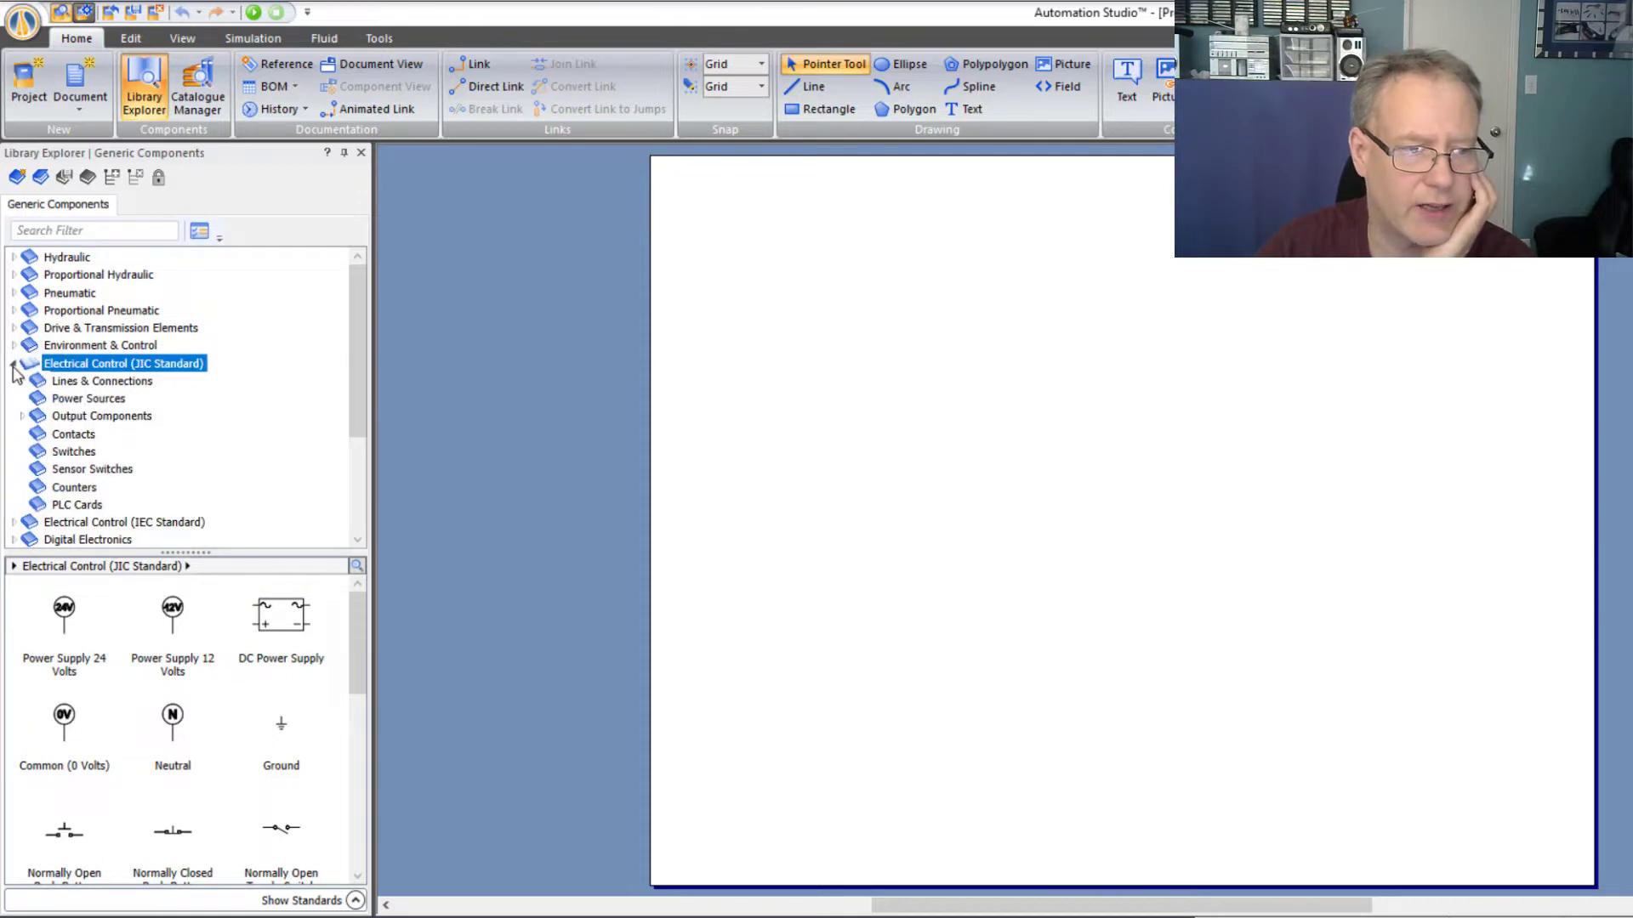
left_click(15, 366)
left_click(15, 366)
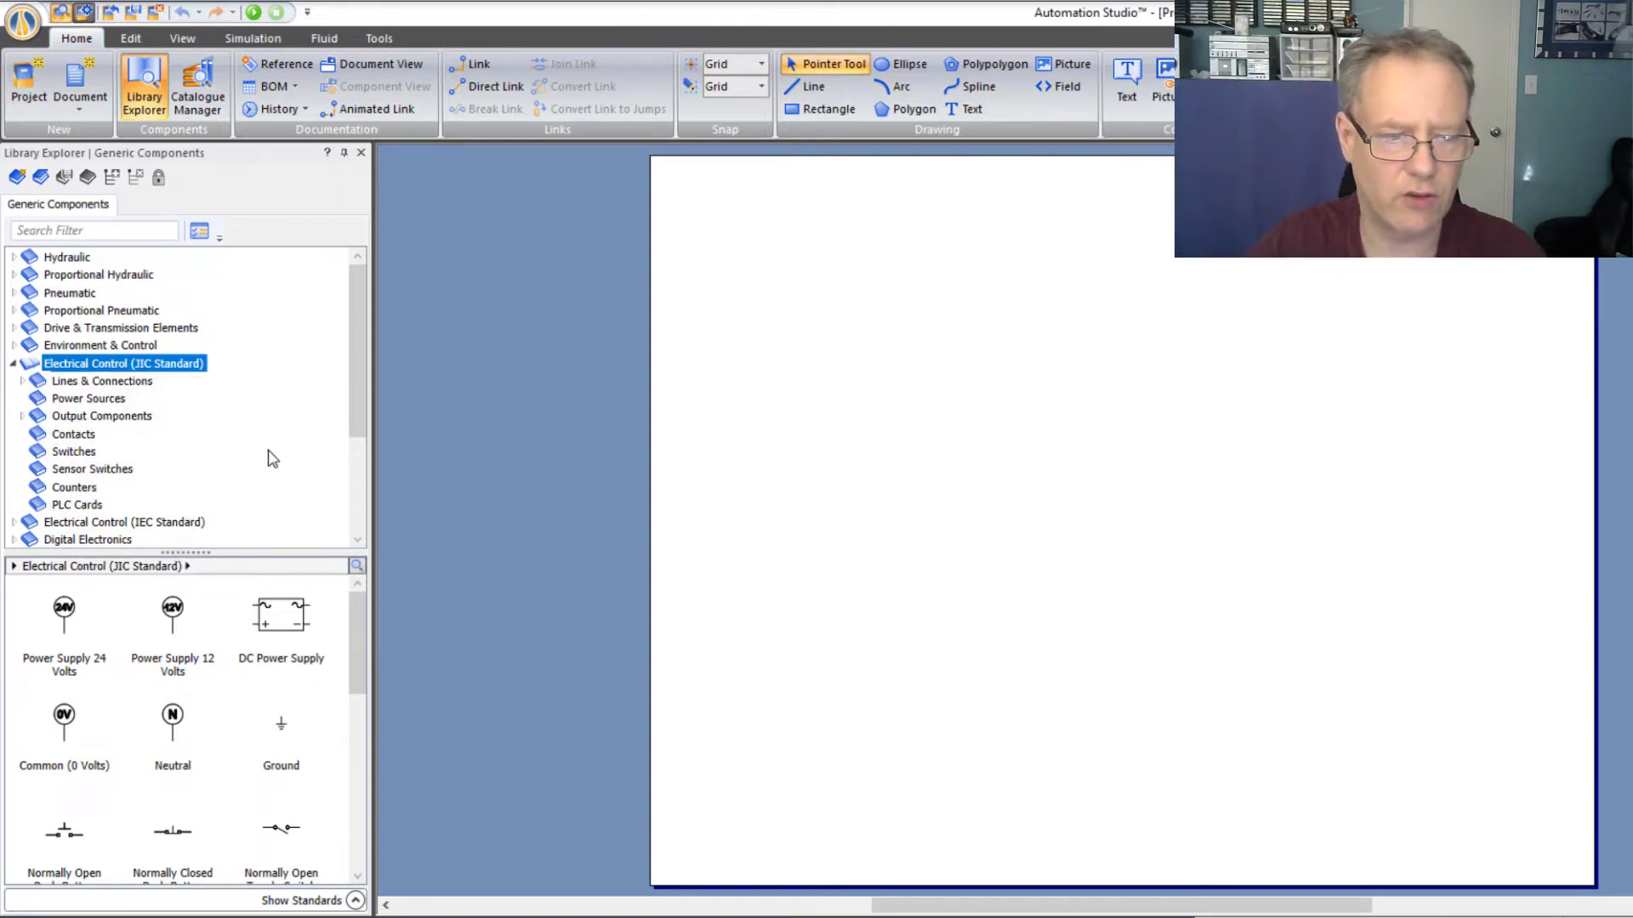
- Place a Power Supply 24 Volts and a Common (0 Volts) symbol on the sheet, aligned at the same height
left_click_drag(63, 614, 942, 330)
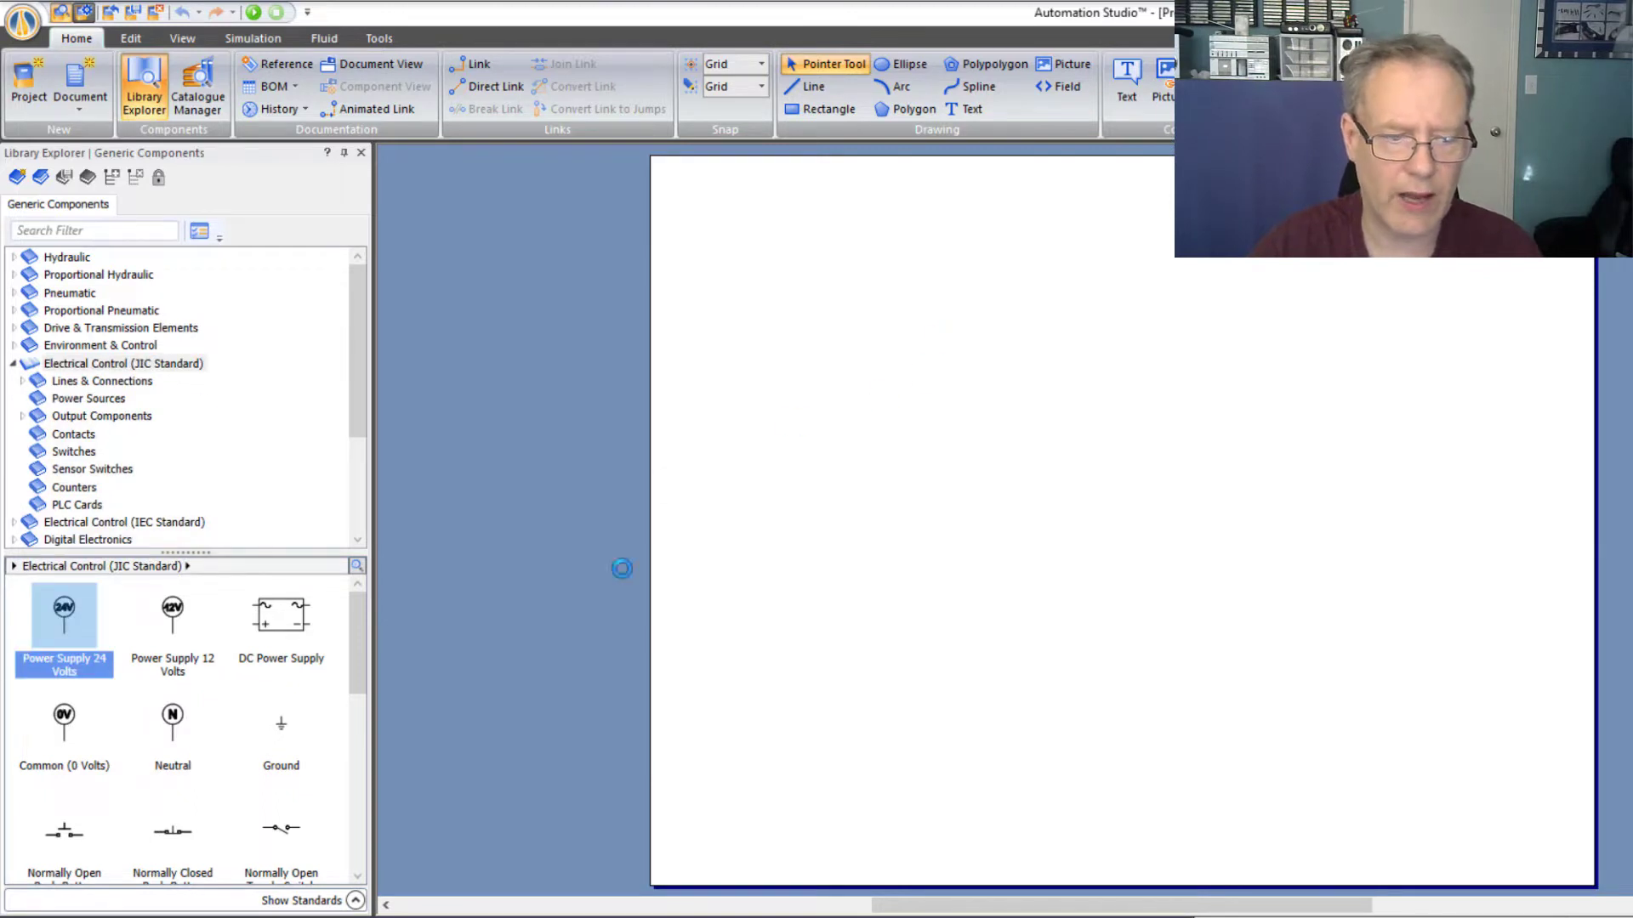
left_click_drag(58, 732, 1192, 340)
left_click_drag(872, 282, 1373, 393)
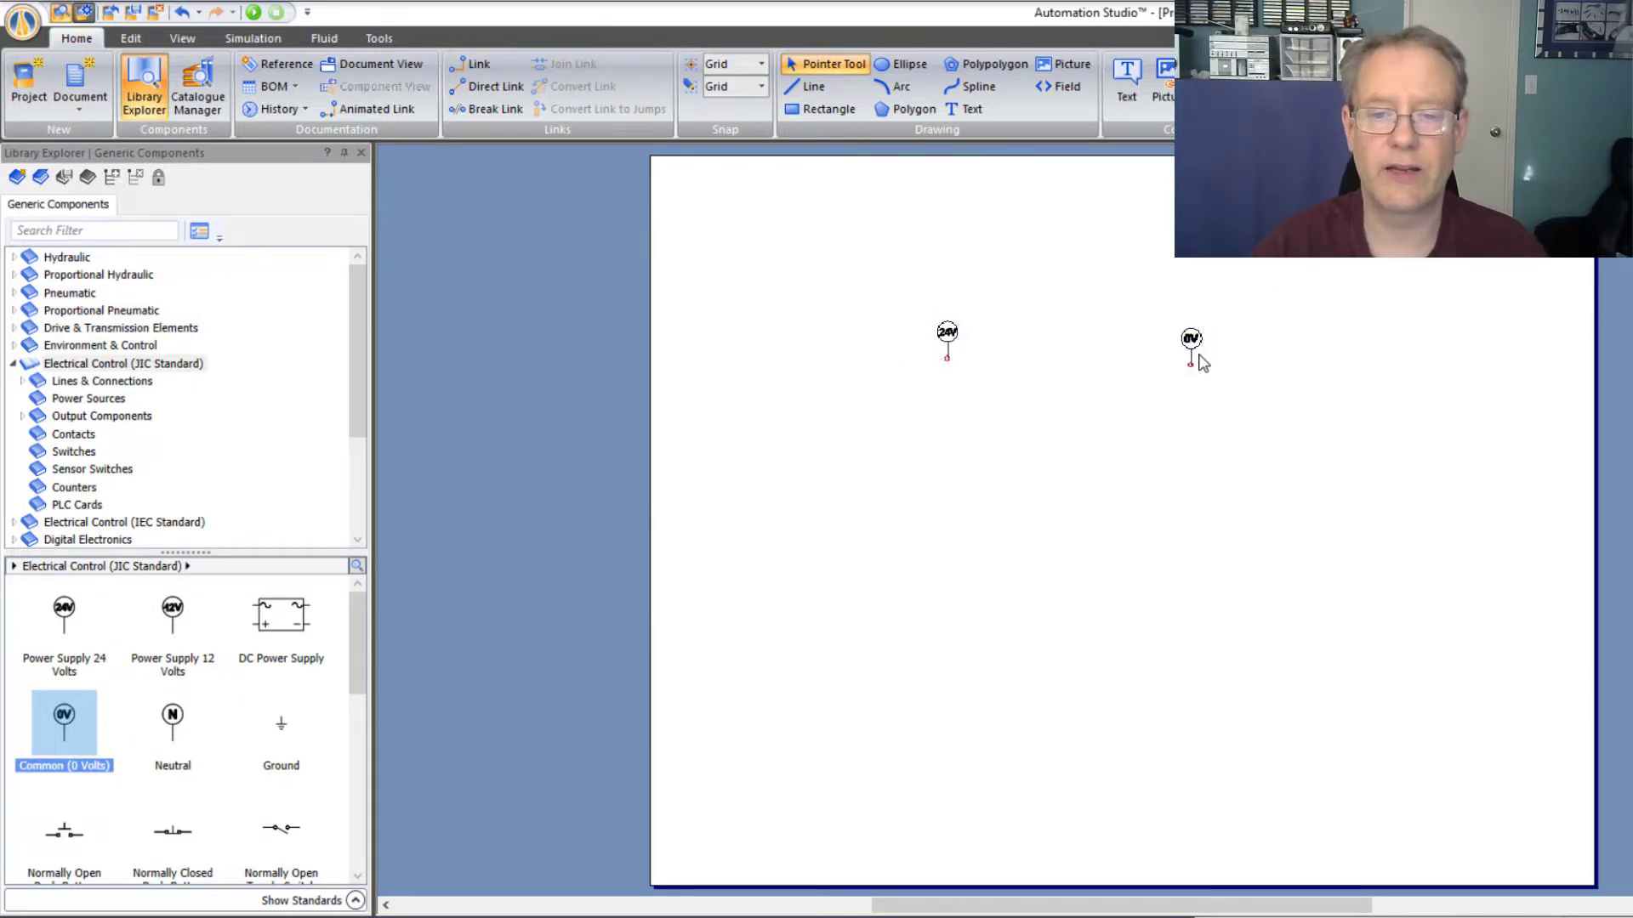
left_click(1194, 338)
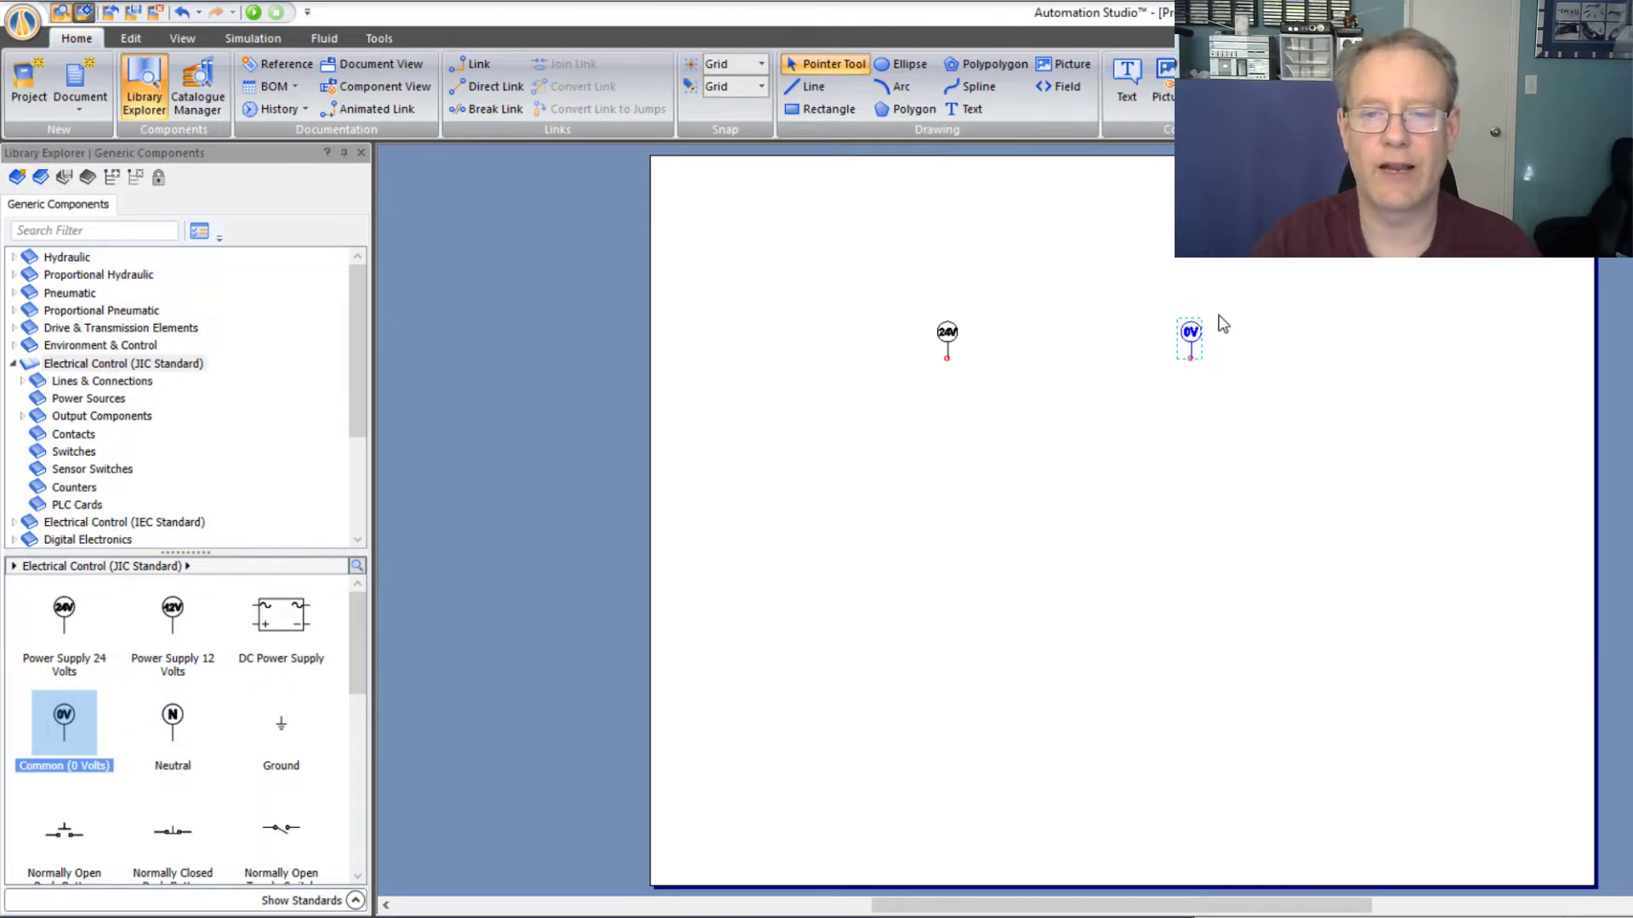
left_click(1229, 330)
left_click(946, 358)
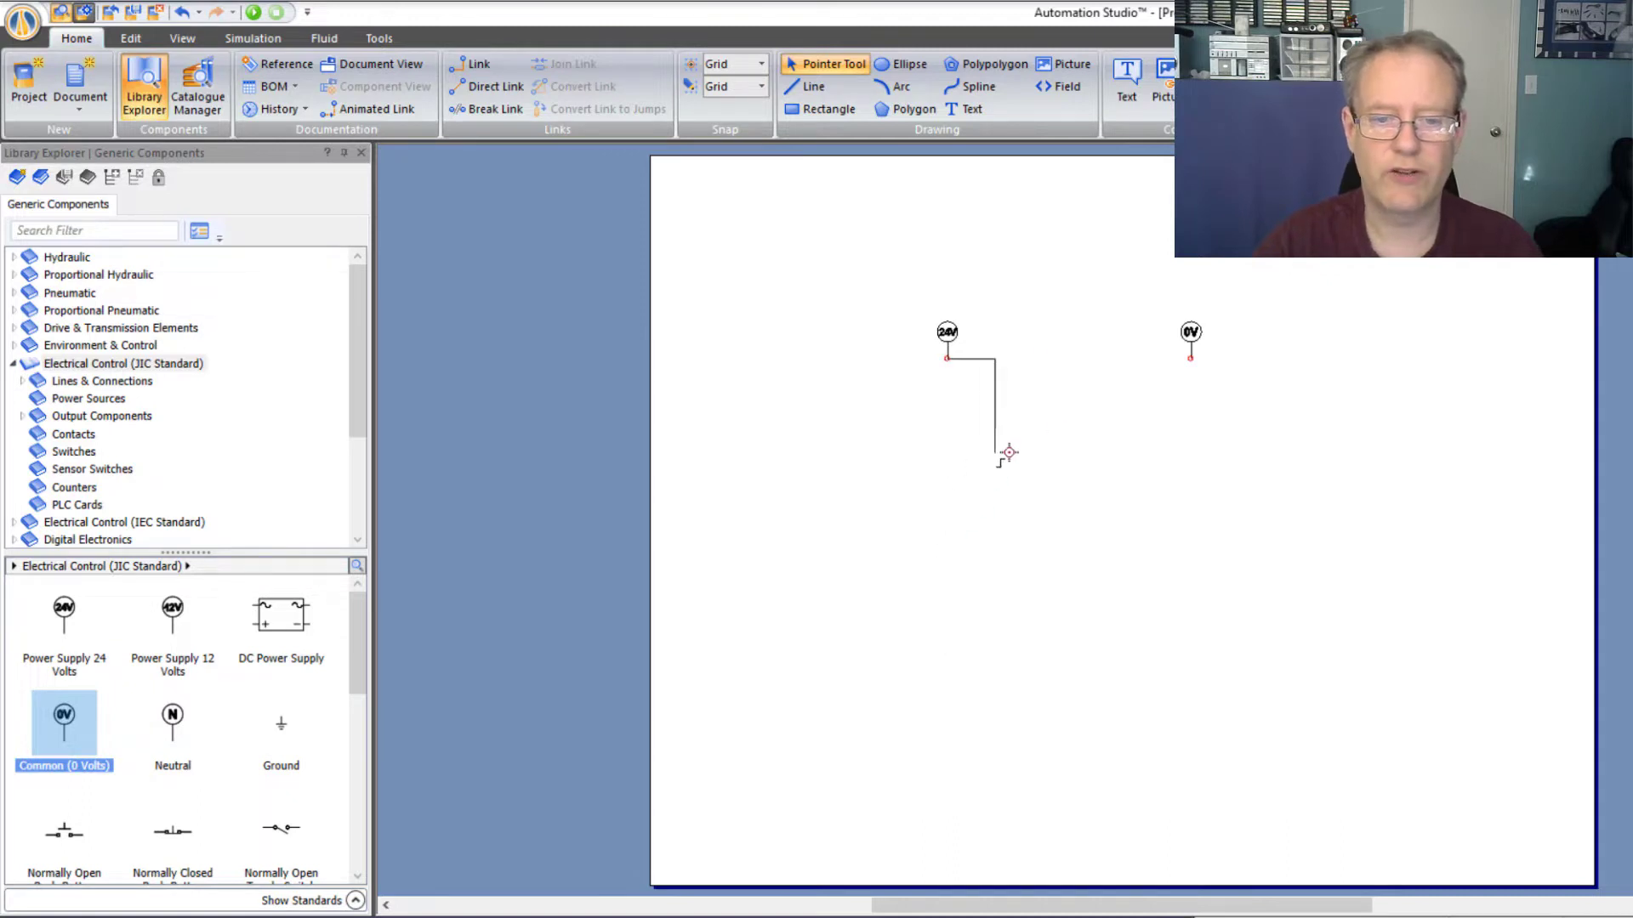
key("Escape")
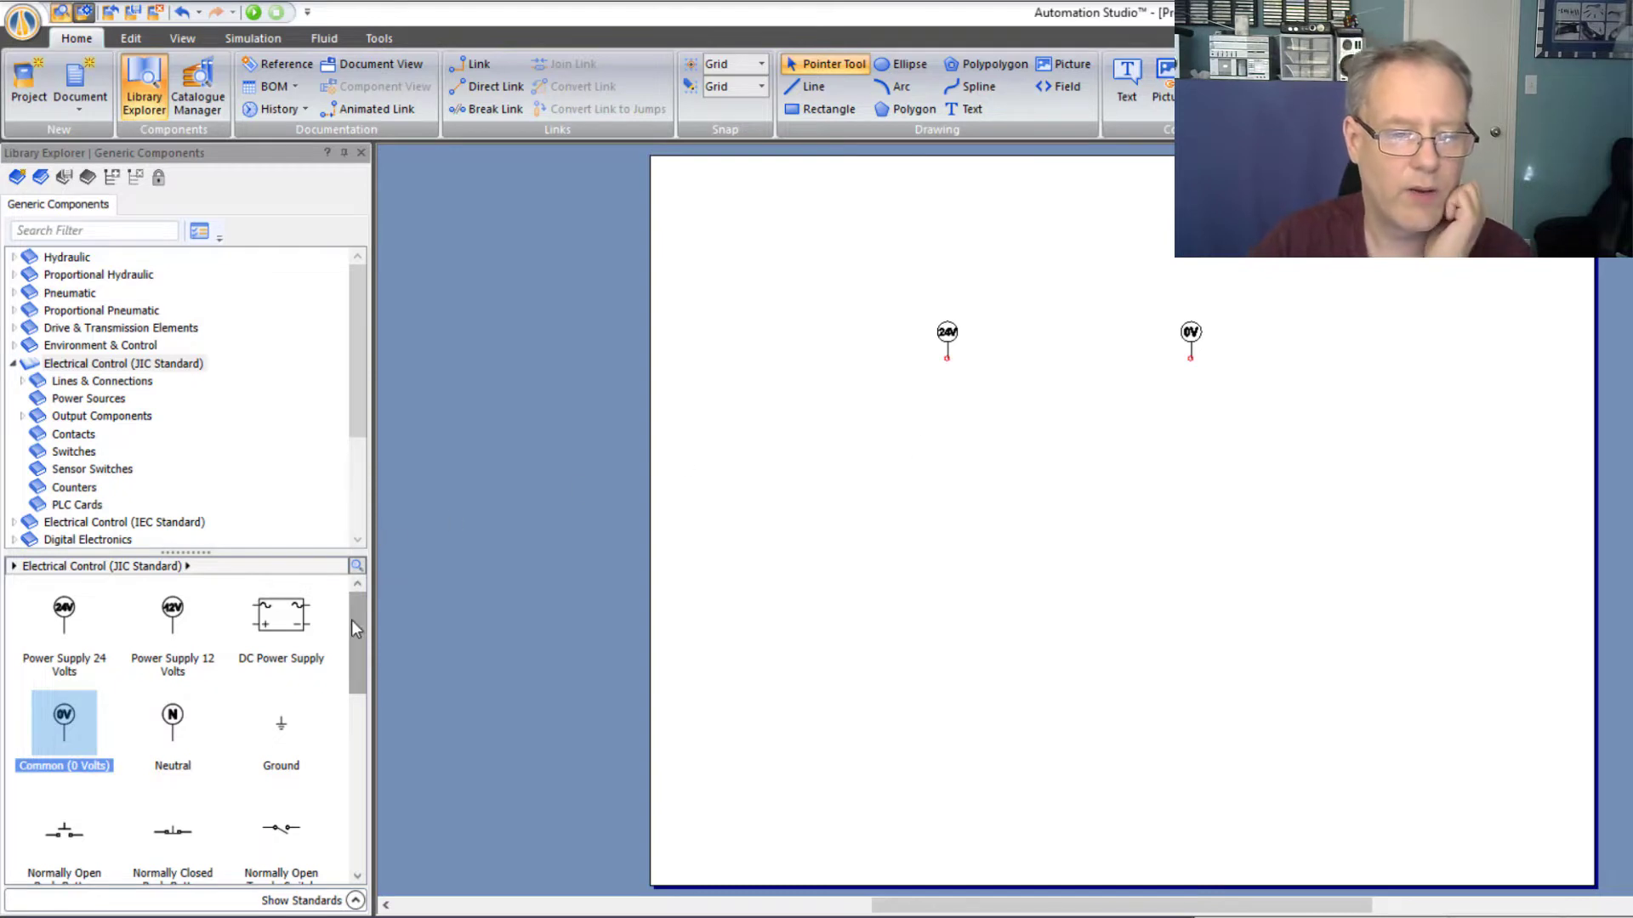
- Place a Normally Closed Push-Button just right of the 24V supply's terminal and give it the alias STOP
left_click_drag(350, 638, 360, 719)
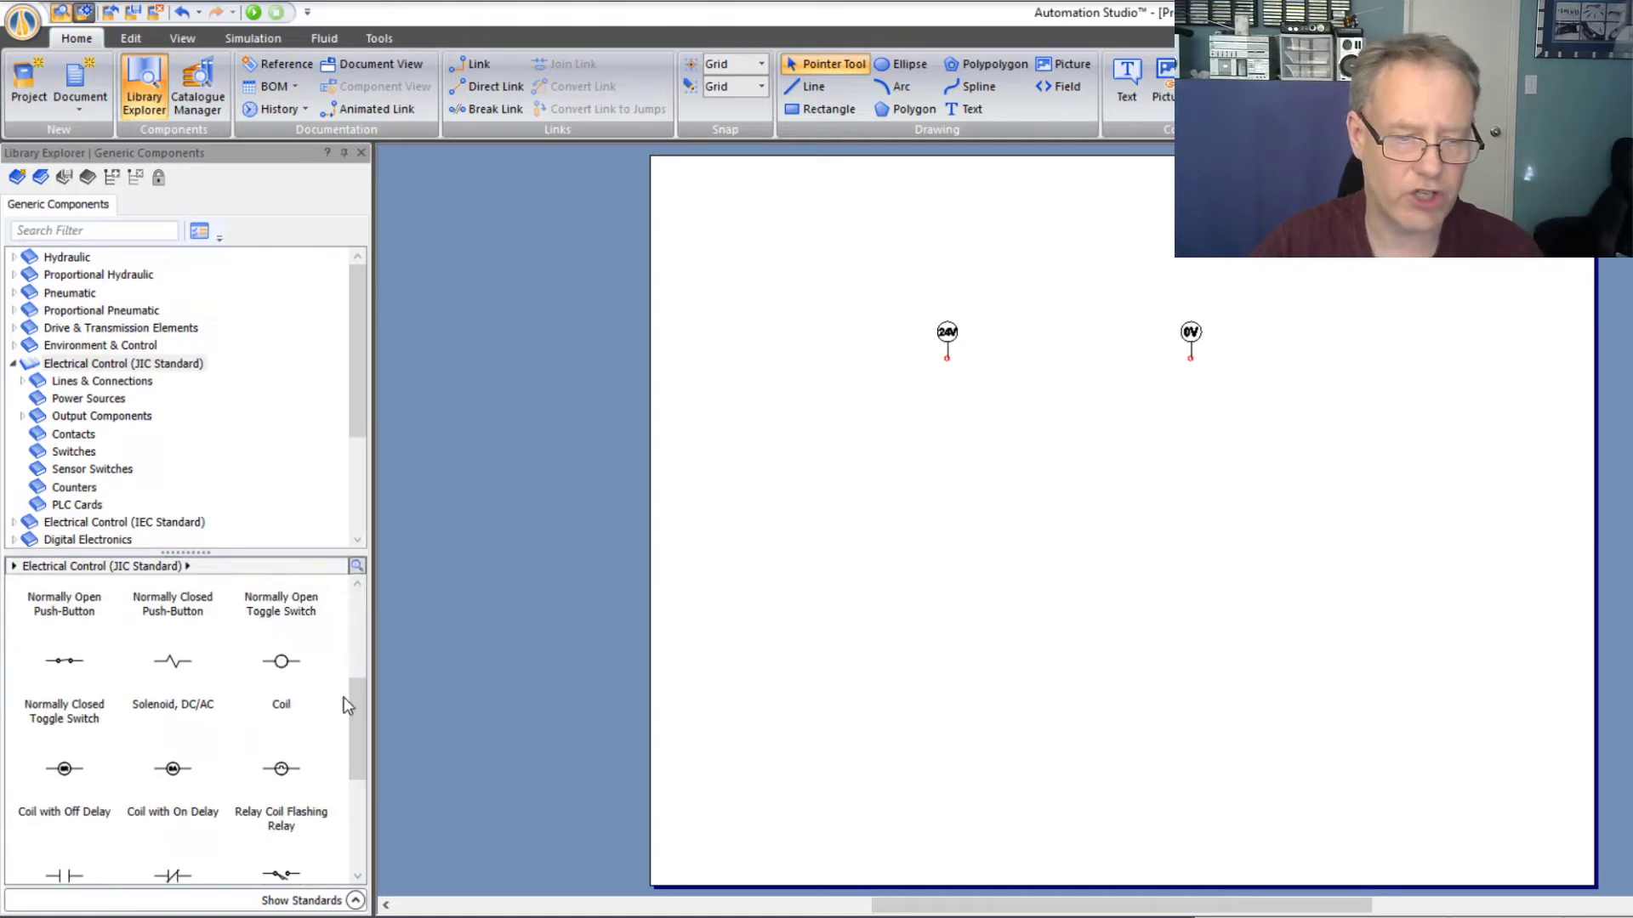
left_click_drag(356, 709, 357, 656)
left_click_drag(192, 729, 1007, 362)
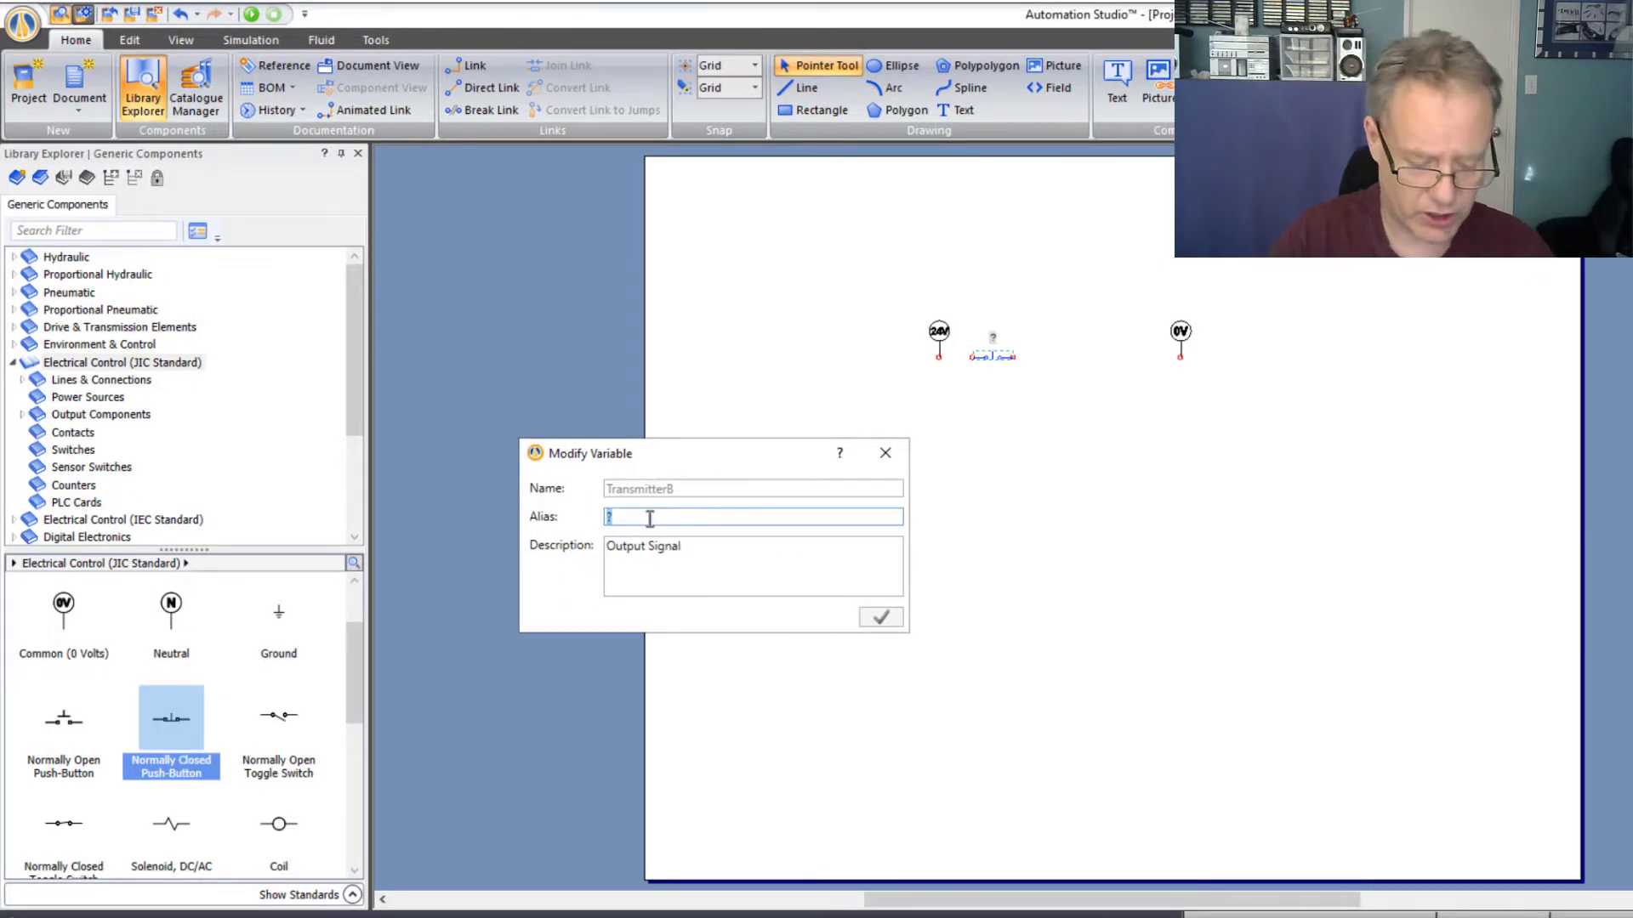
type("STOP")
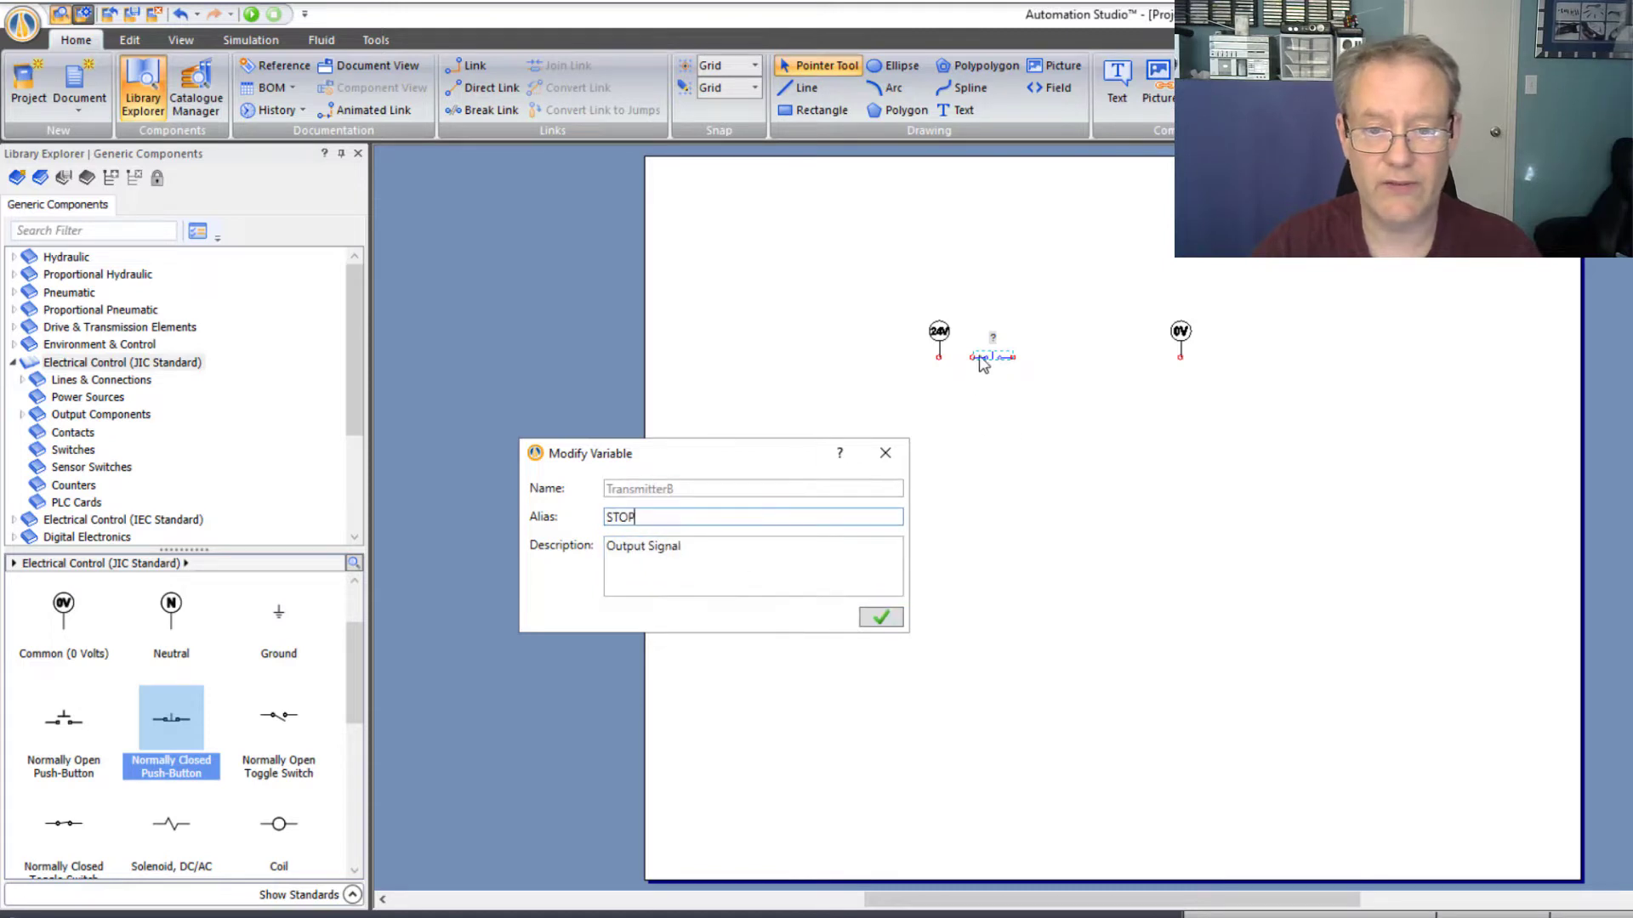
left_click(880, 615)
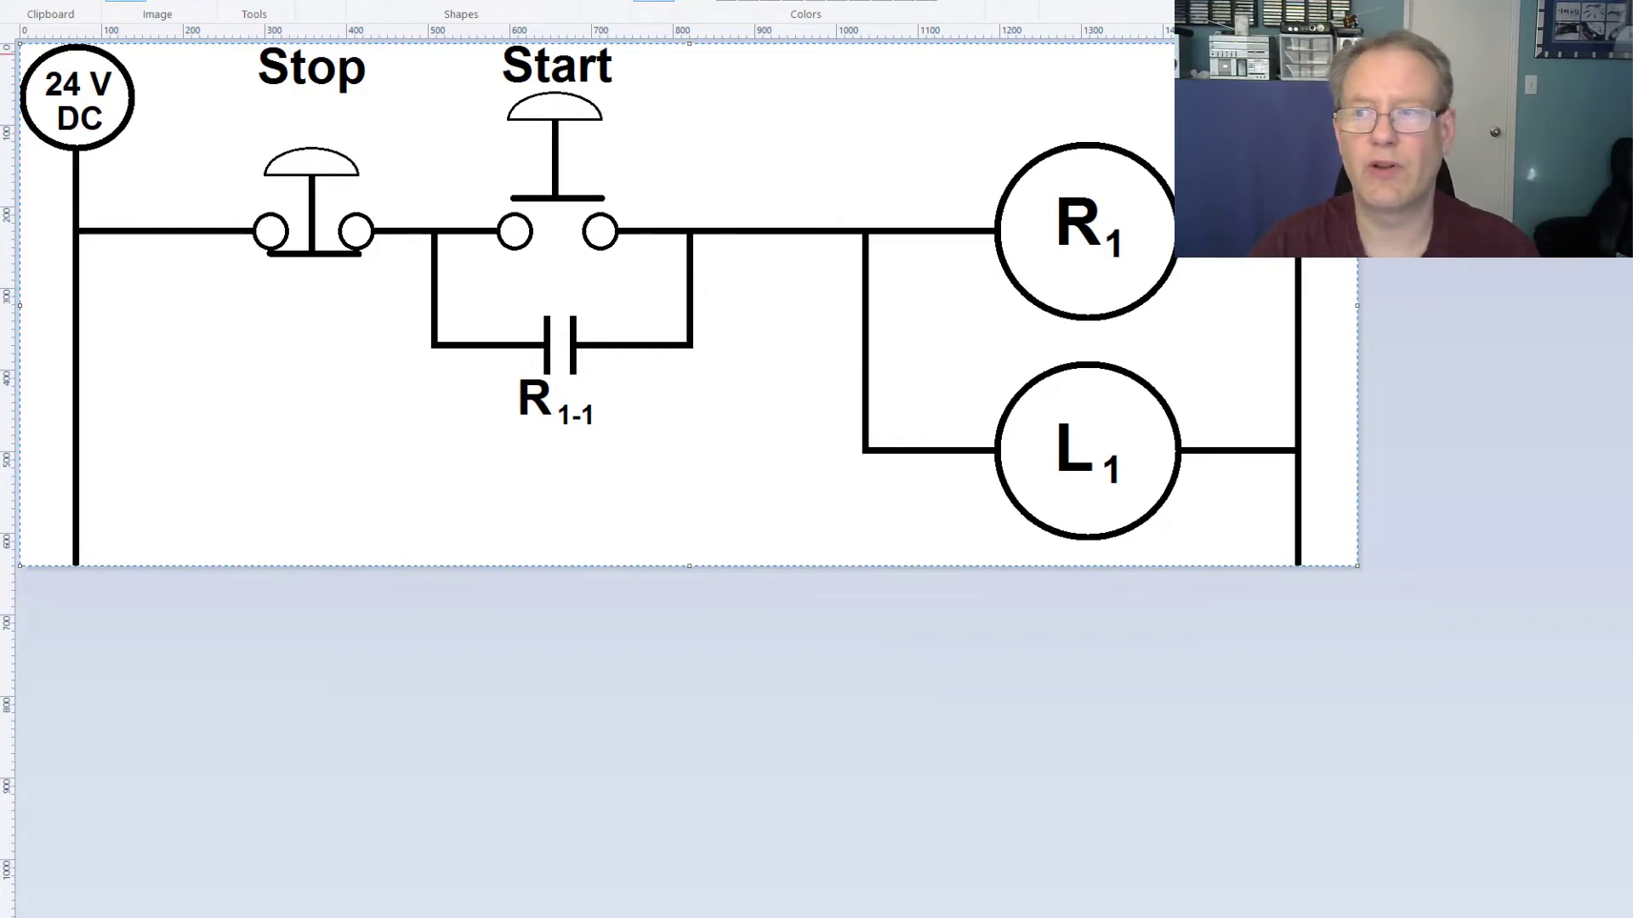
- Close the reference ladder diagram in Paint without saving changes and return to Automation Studio
key("alt+F4")
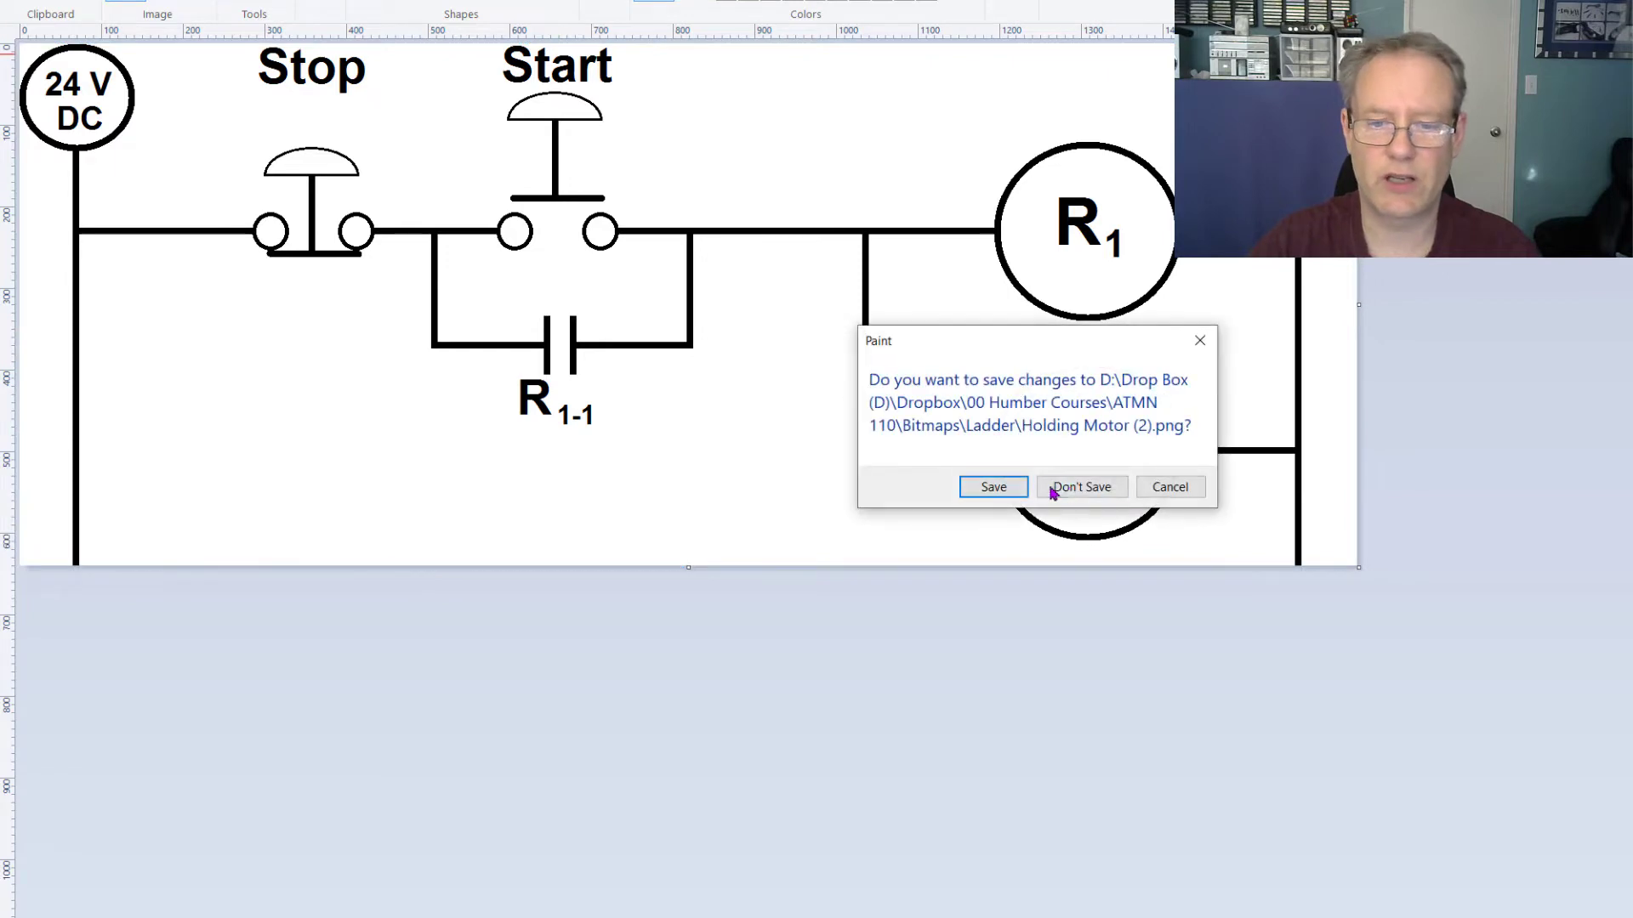
left_click(1063, 487)
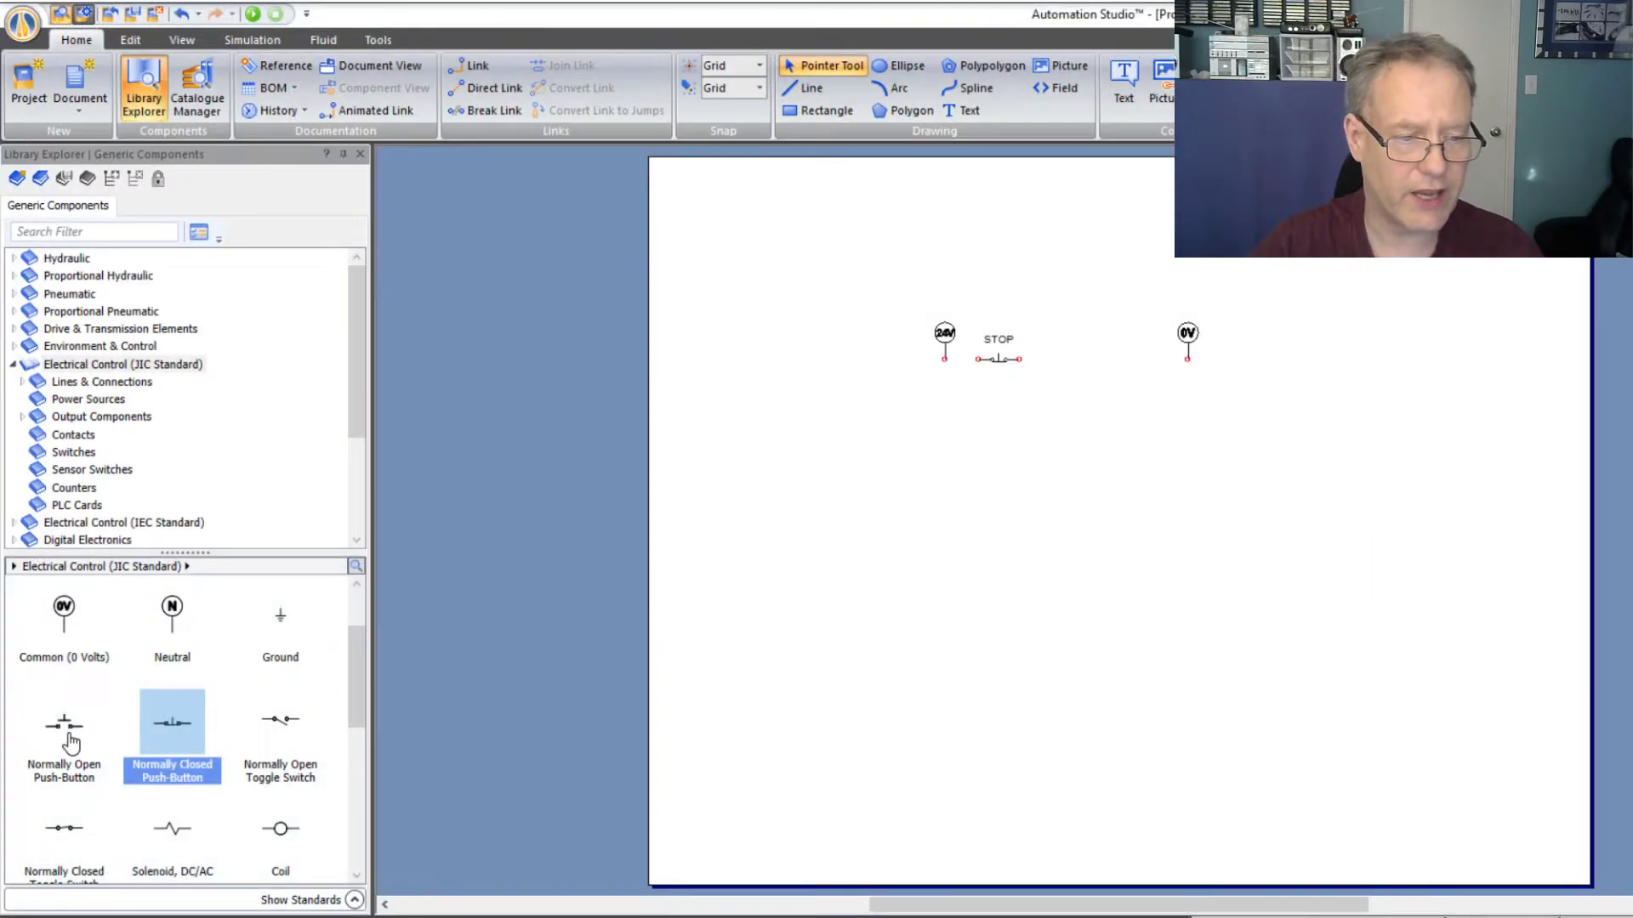
- Place a Normally Open Push-Button in line to the right of STOP and give it the alias START
left_click_drag(66, 733, 1063, 357)
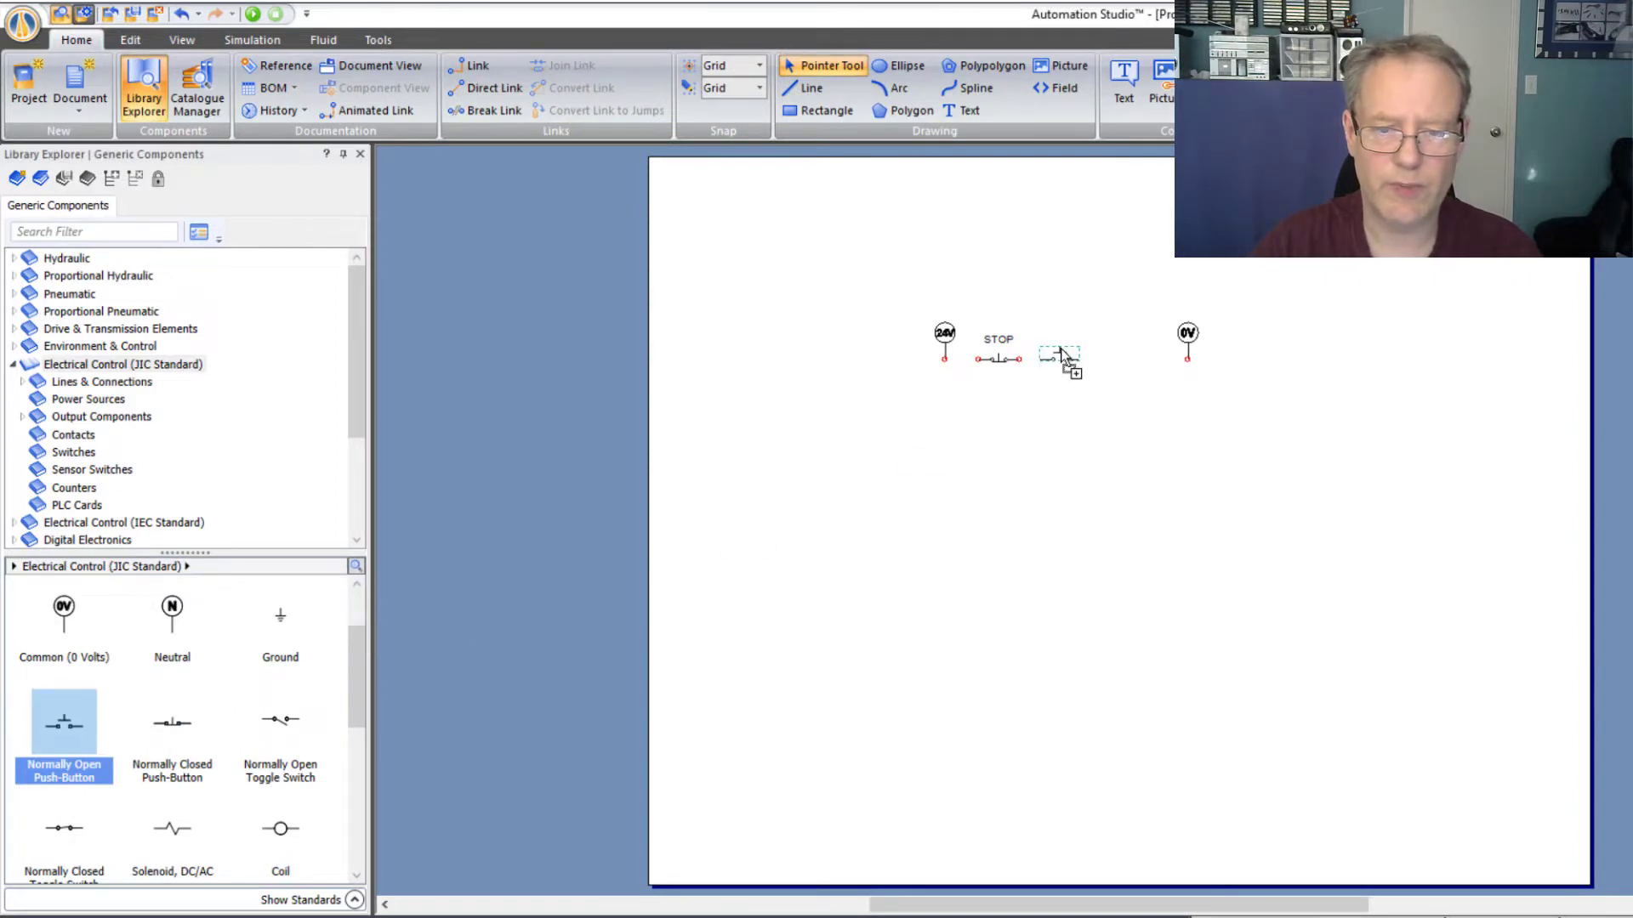
left_click_drag(1061, 355, 1061, 357)
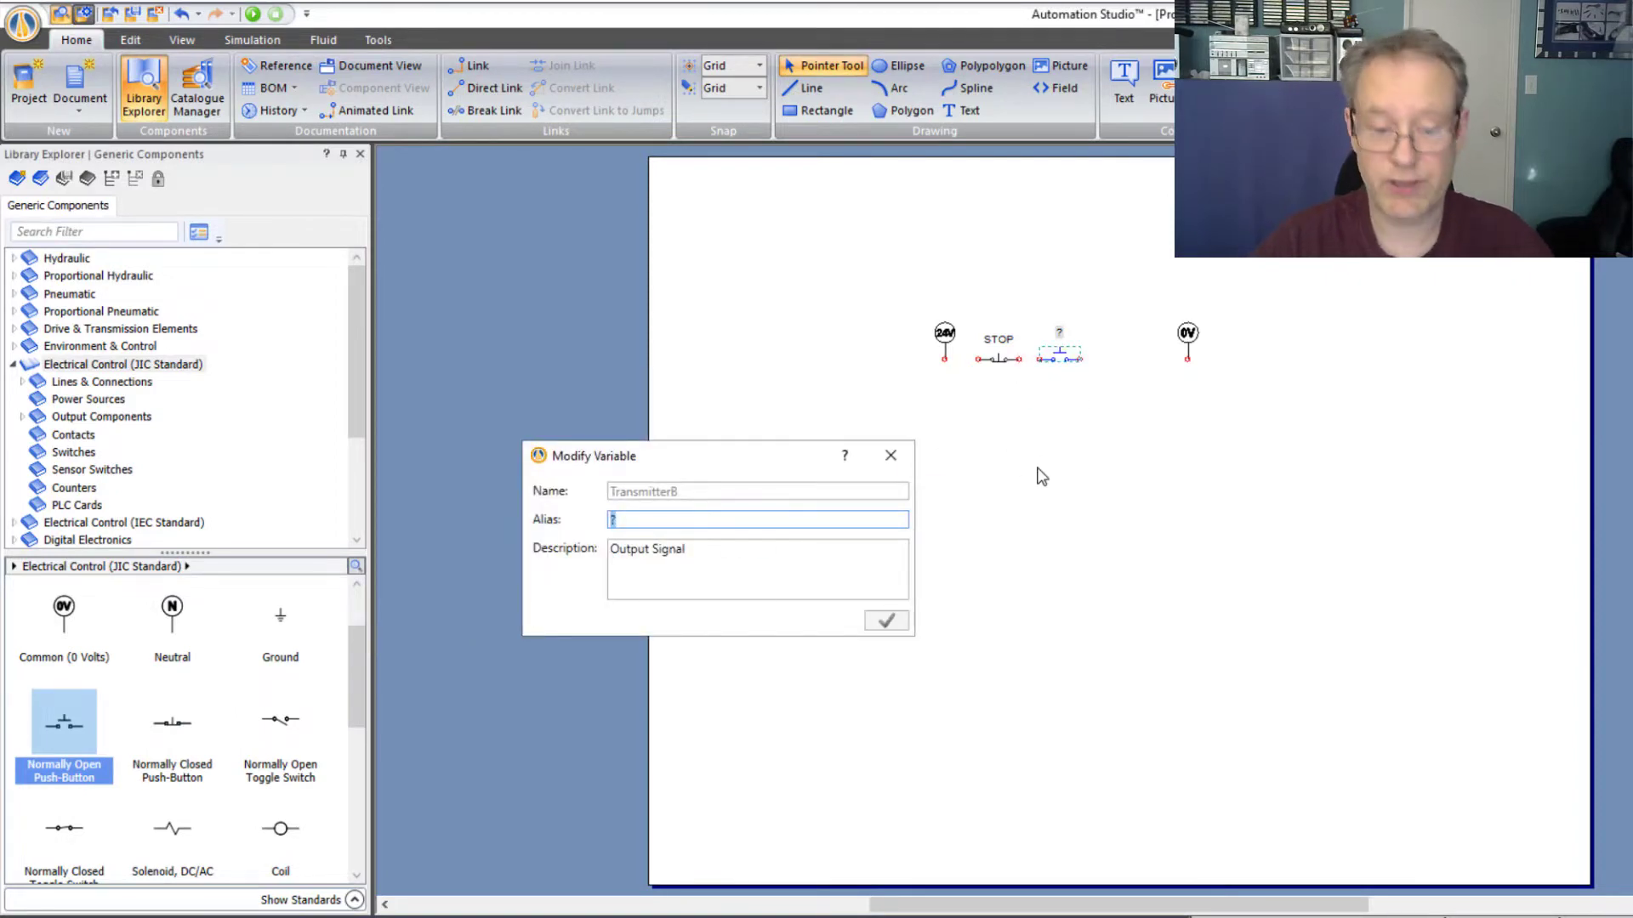
type("START")
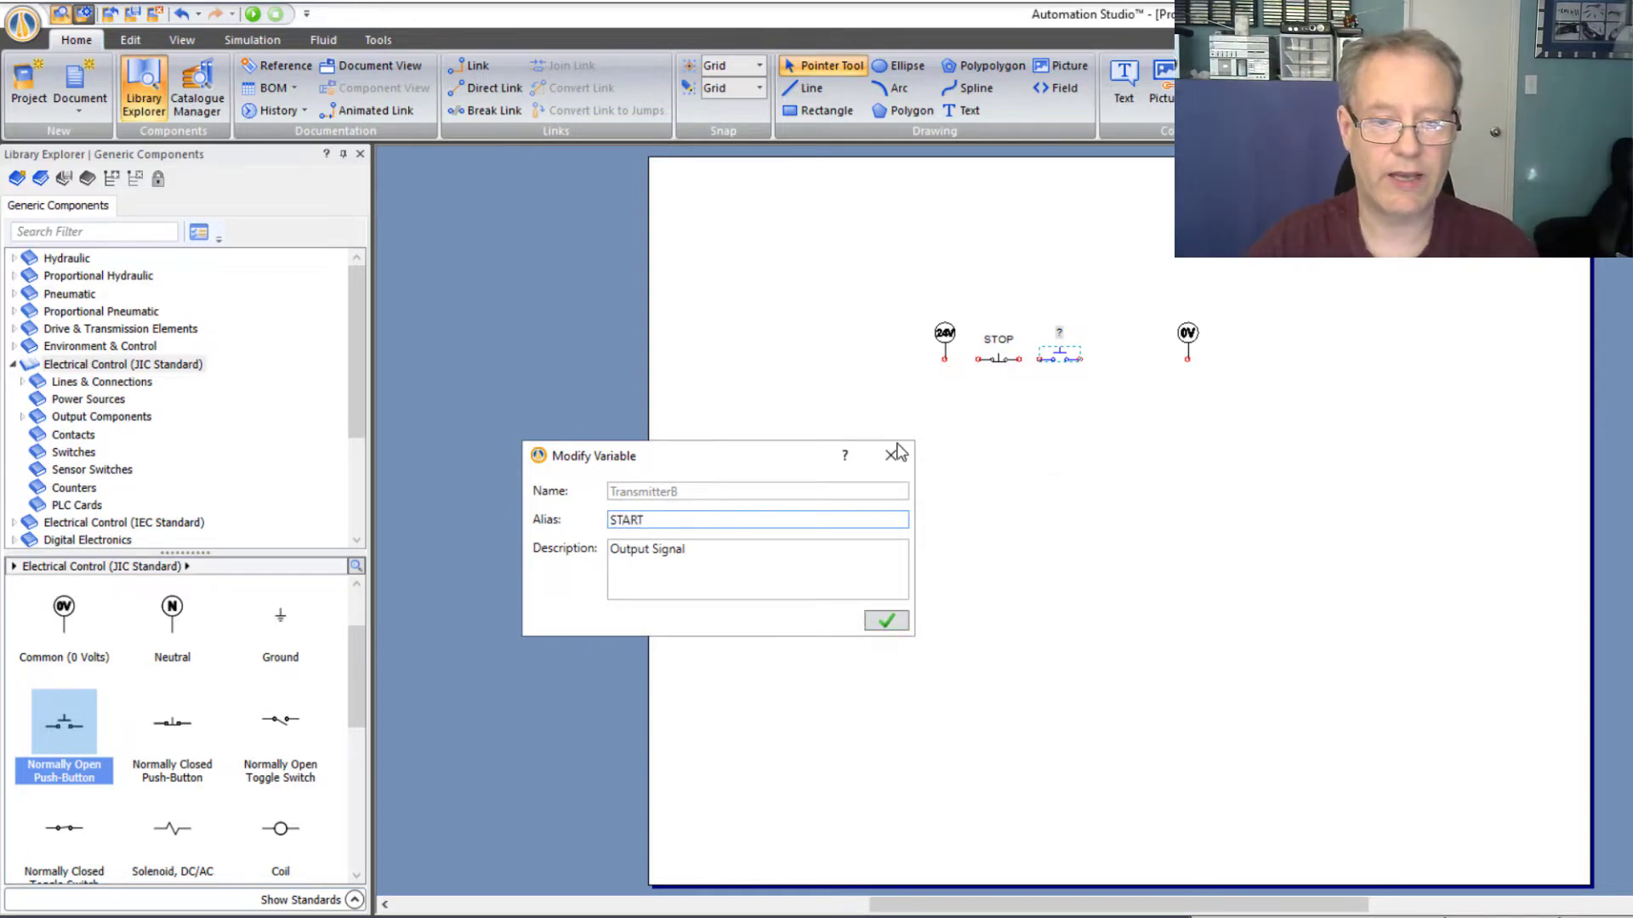
left_click(889, 623)
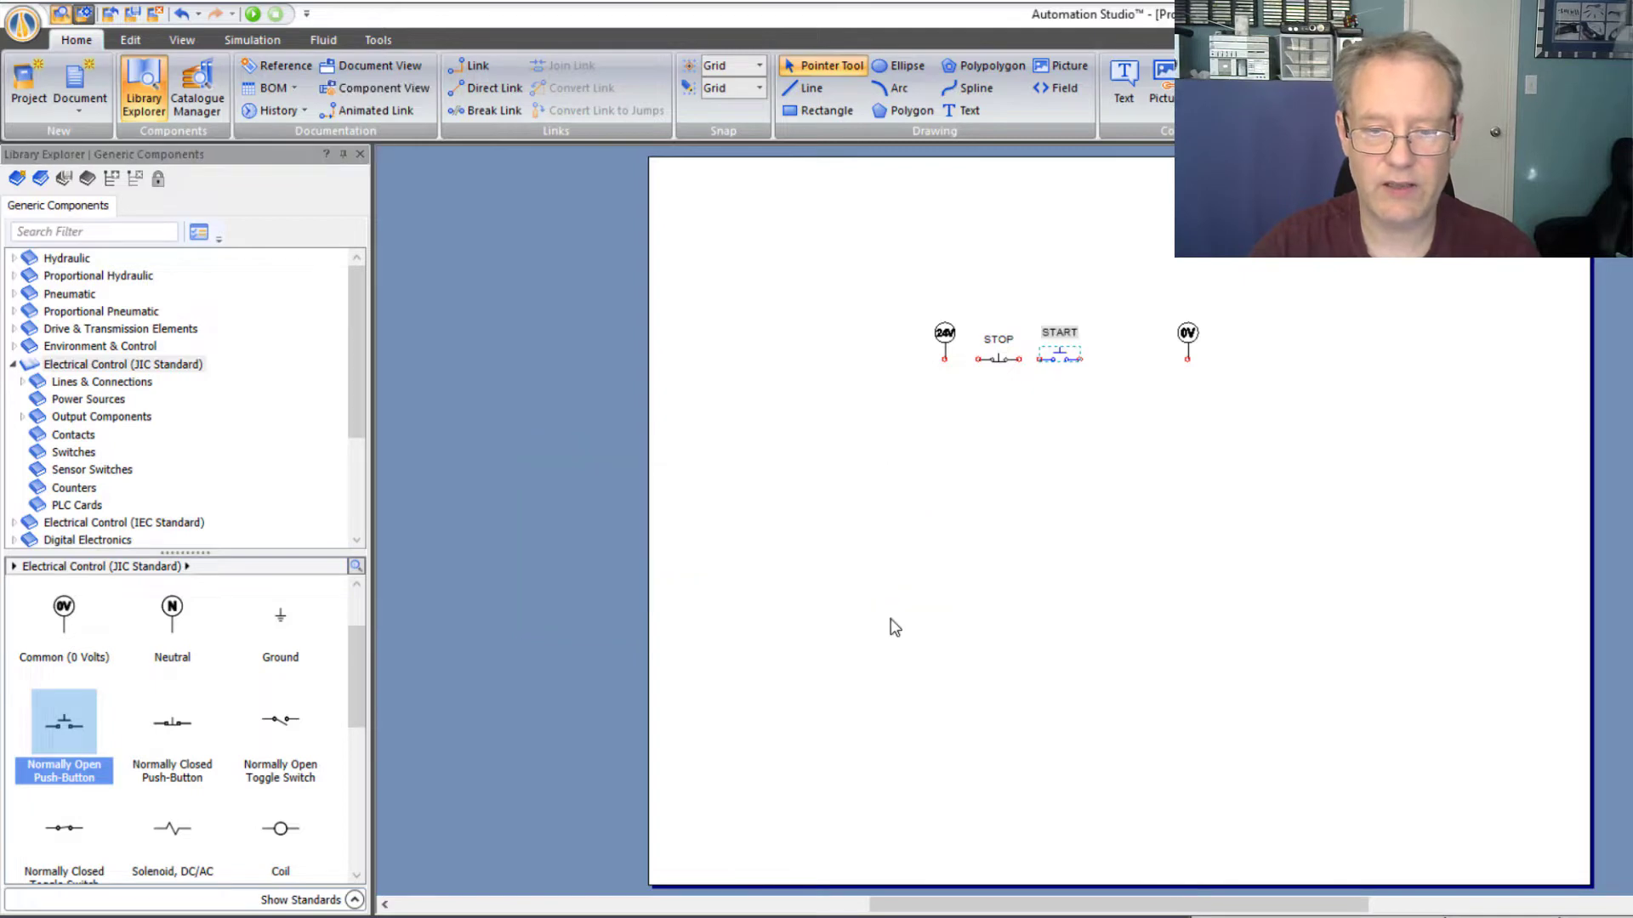
left_click(1063, 404)
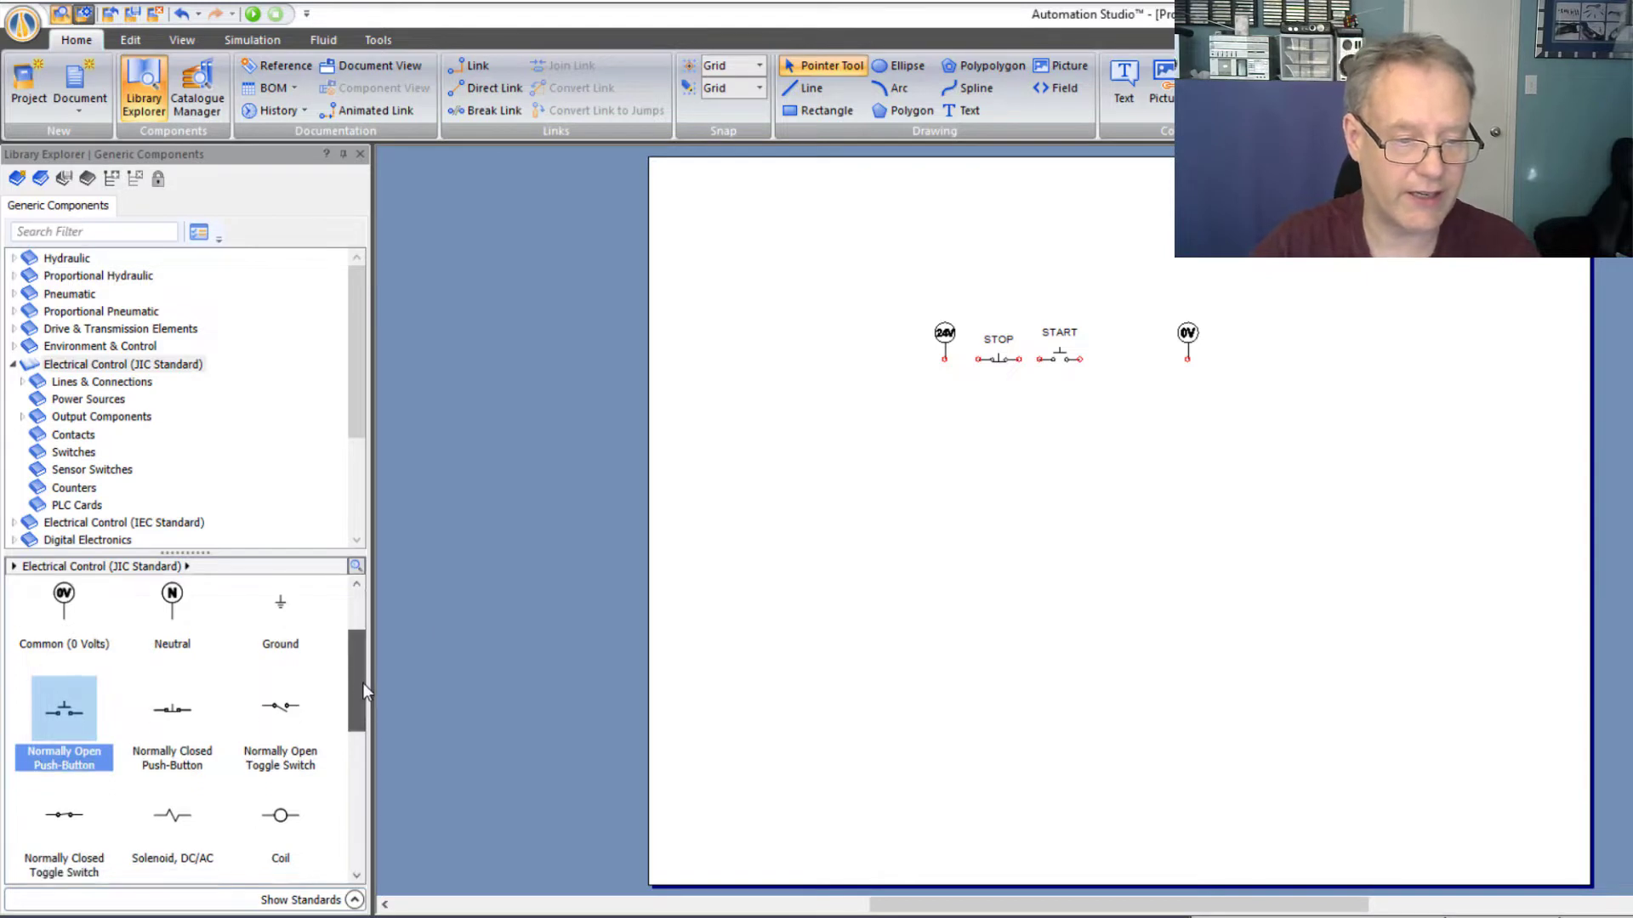
- Place a Coil in line between the START button and the 0V common, with the alias R1
scroll(357, 723, "down", 3)
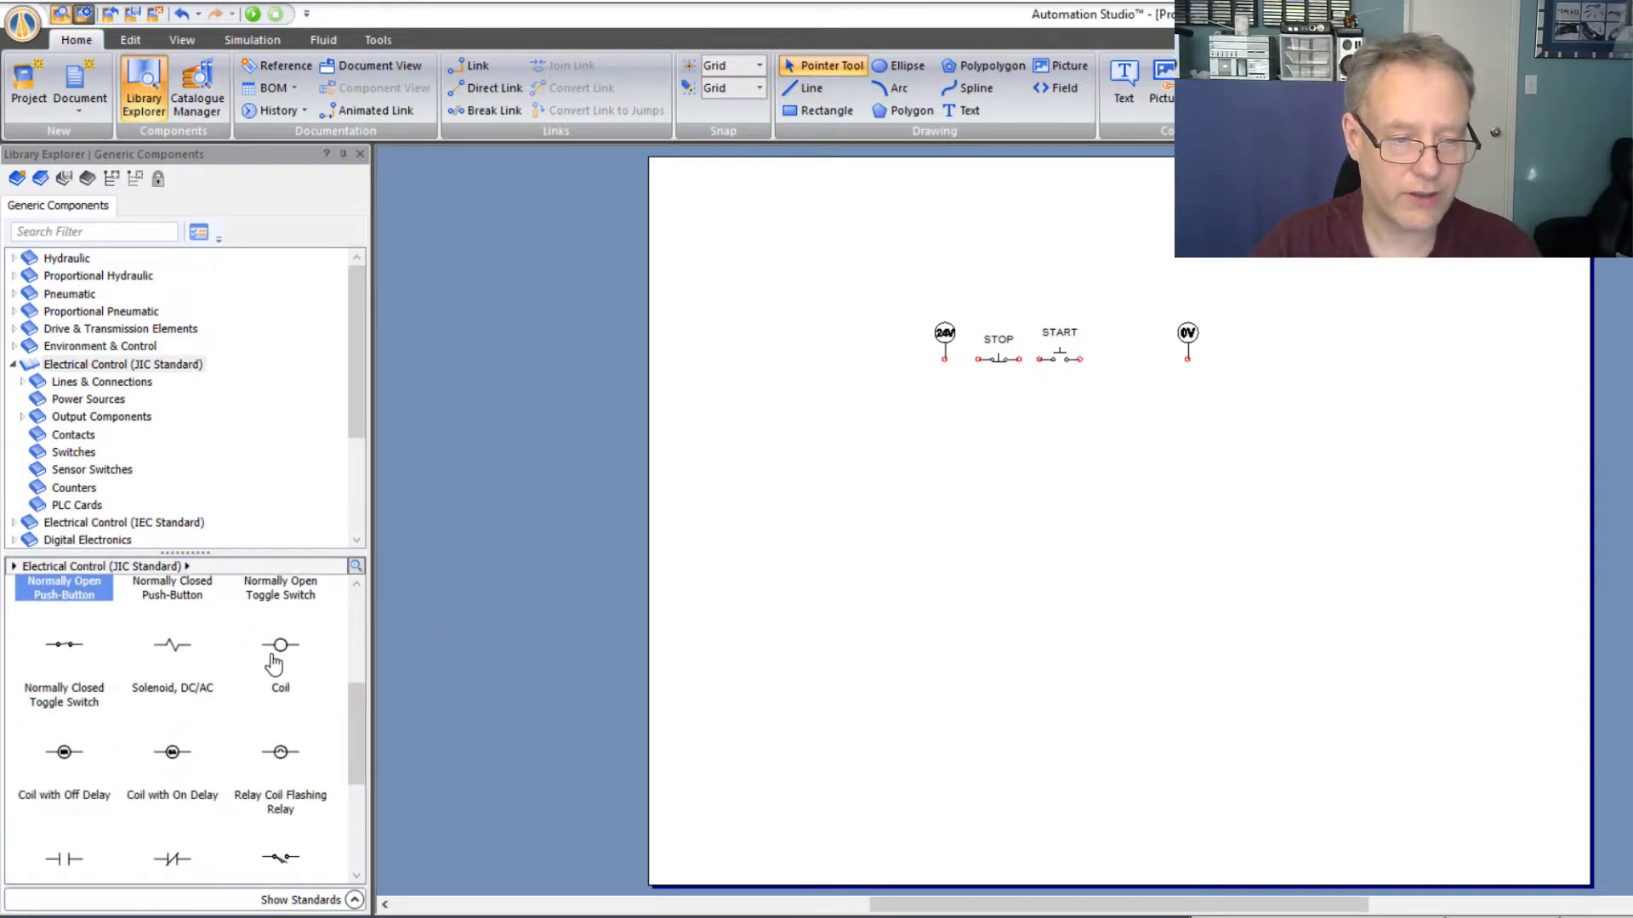
left_click_drag(265, 665, 1137, 358)
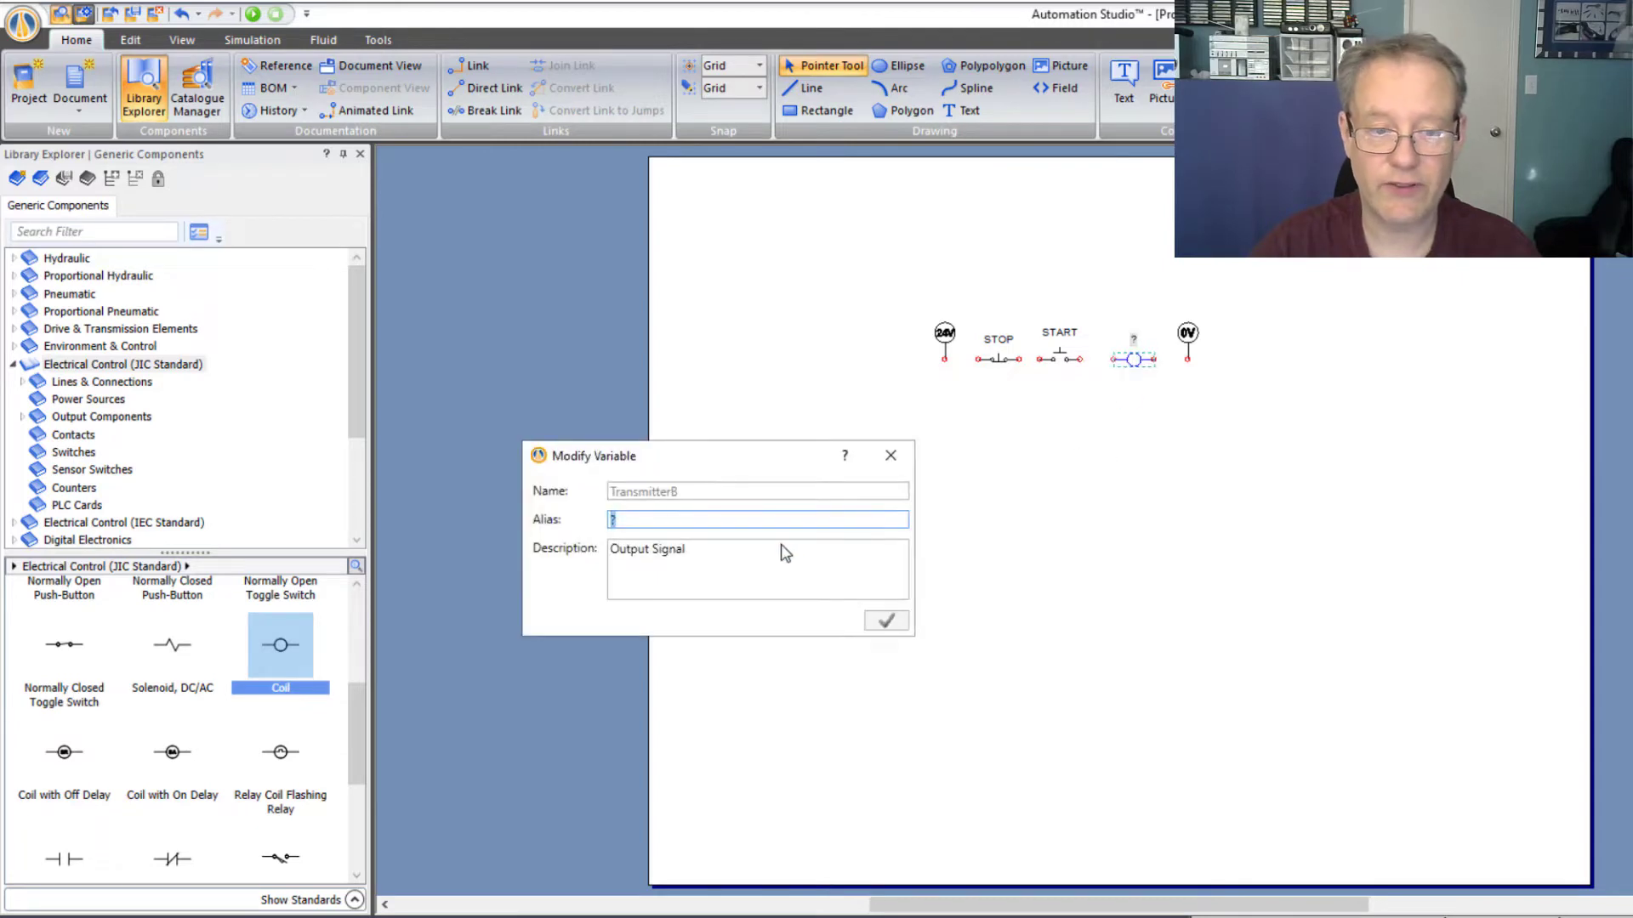
type("R1")
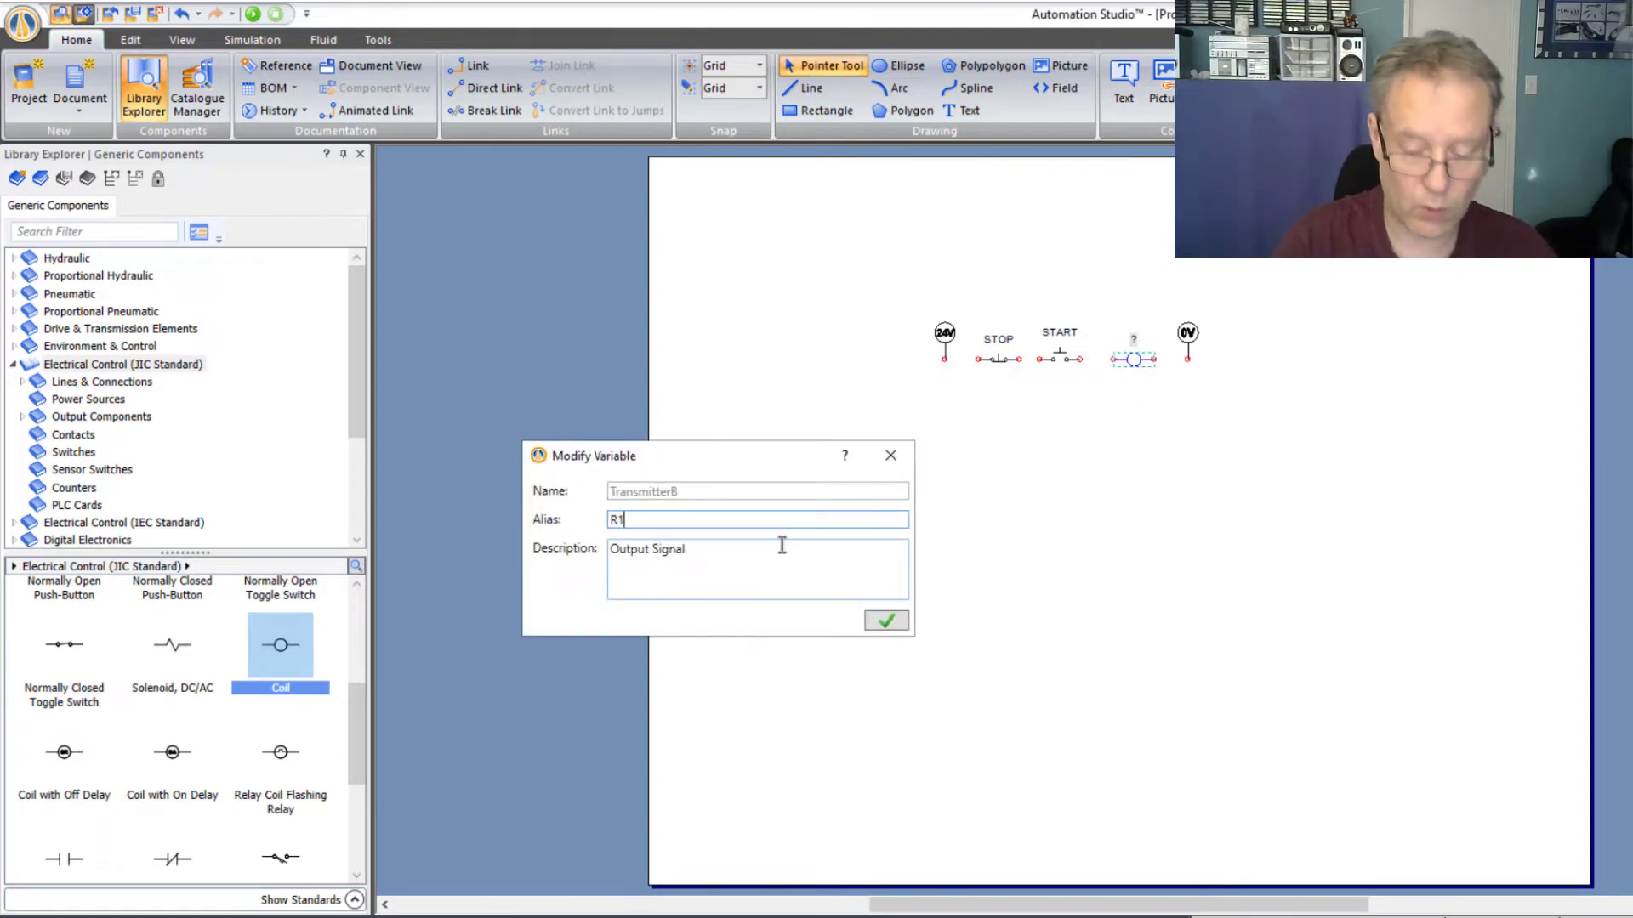
key("Return")
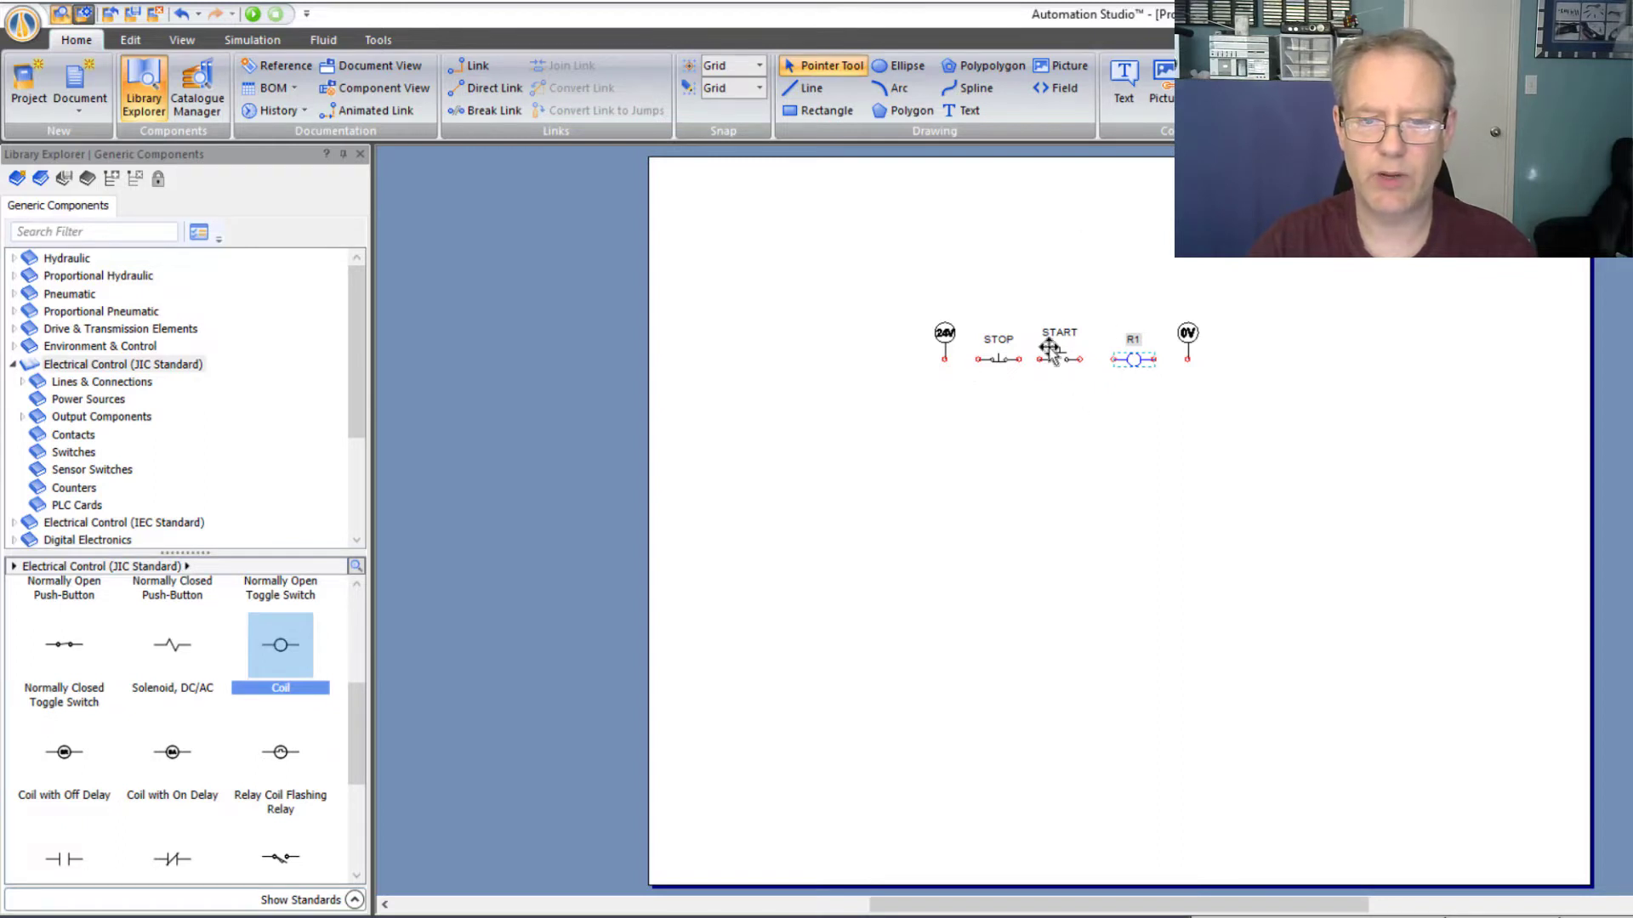
- Zoom in on the rung and examine the symbols placed between the 24V supply and the 0V common
scroll(1059, 350, "up", 2)
scroll(1065, 348, "up", 2)
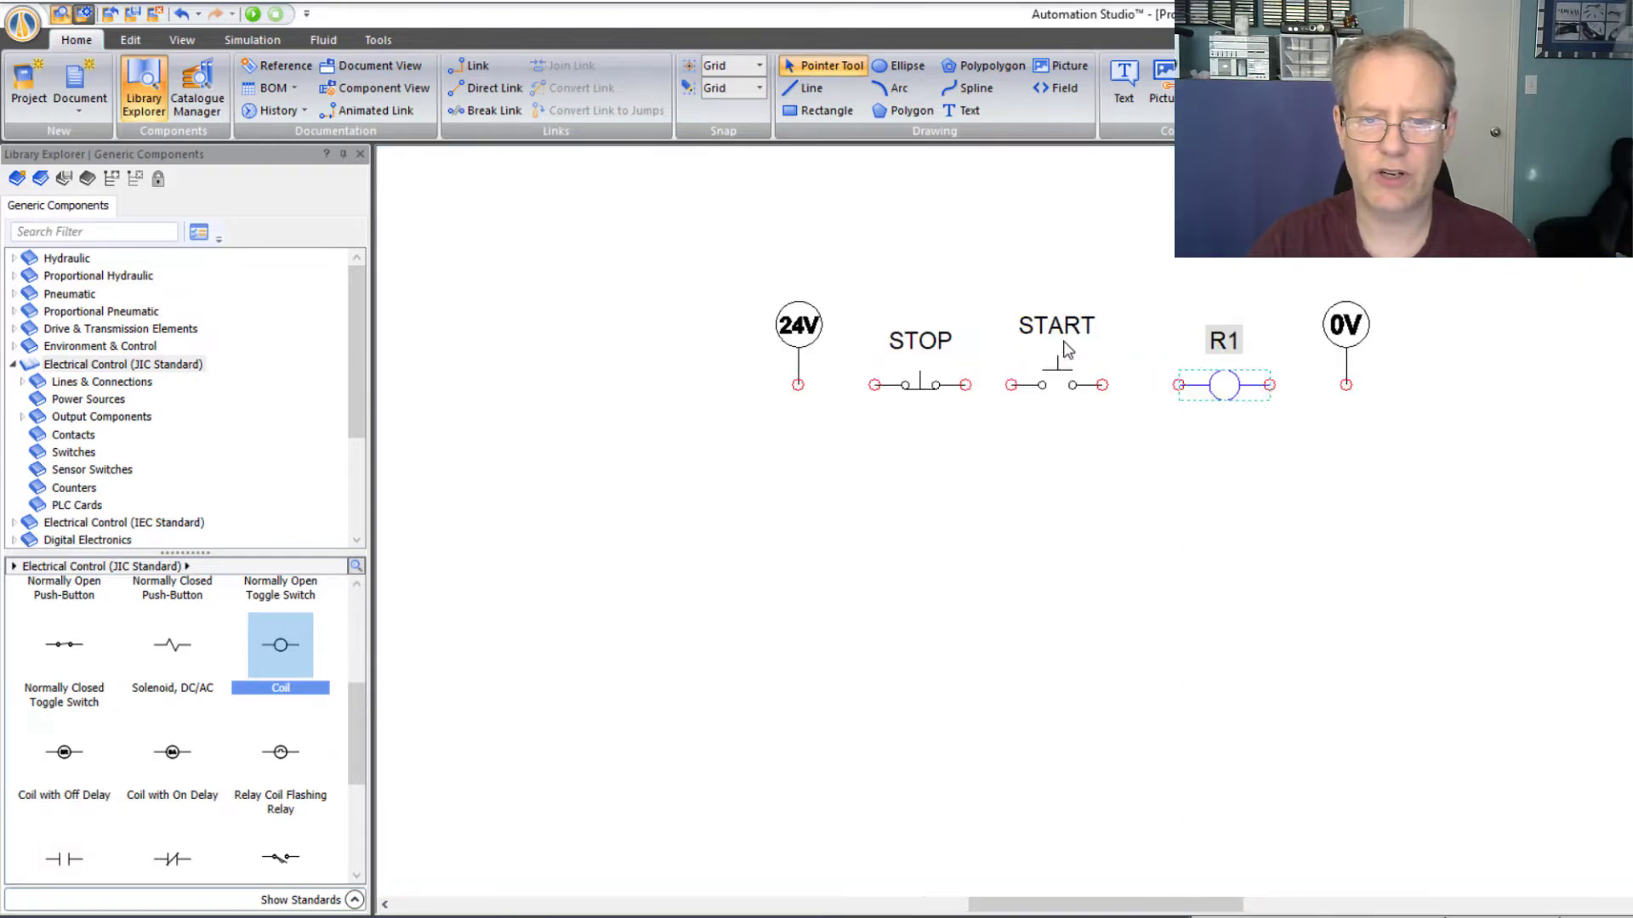
scroll(1066, 348, "up", 2)
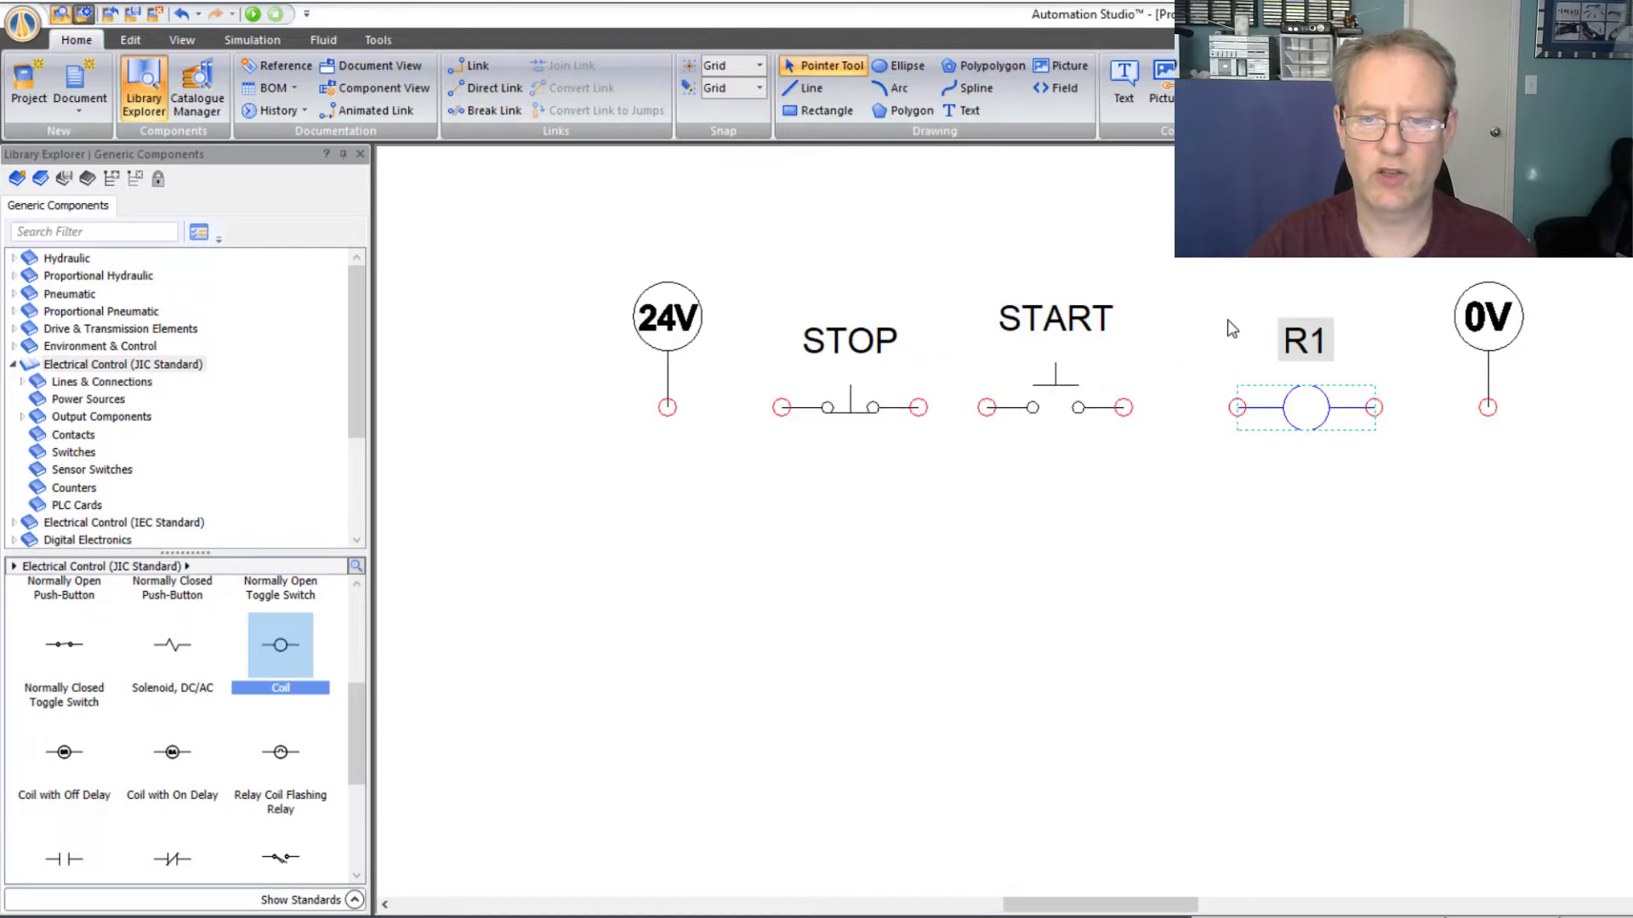
scroll(1232, 316, "up", 1)
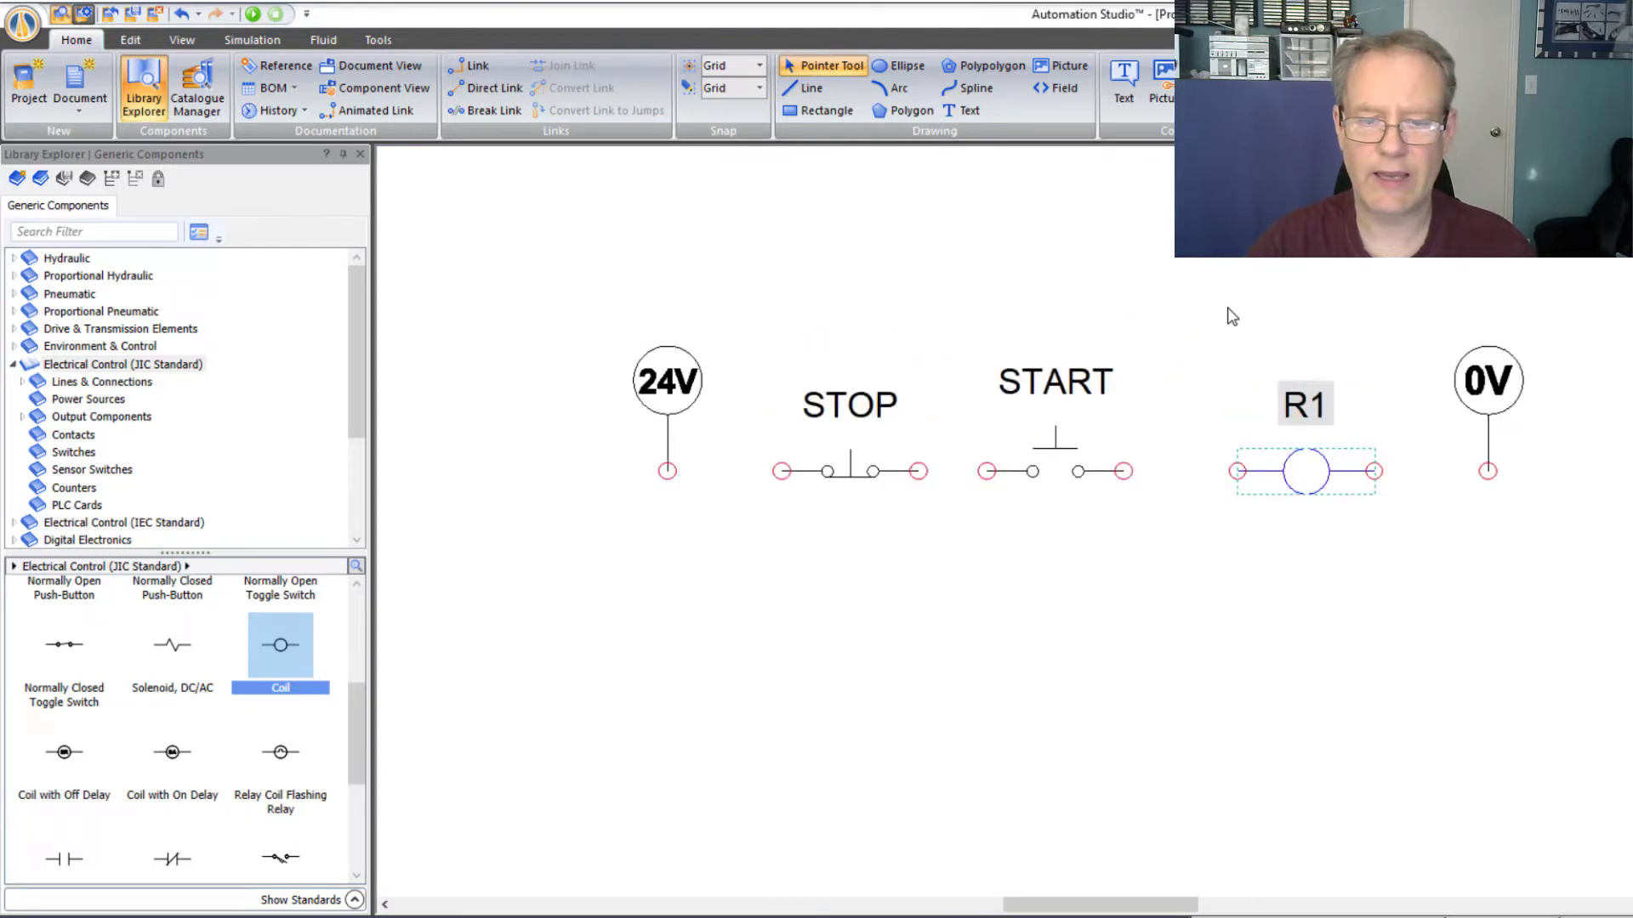
scroll(1232, 316, "down", 4)
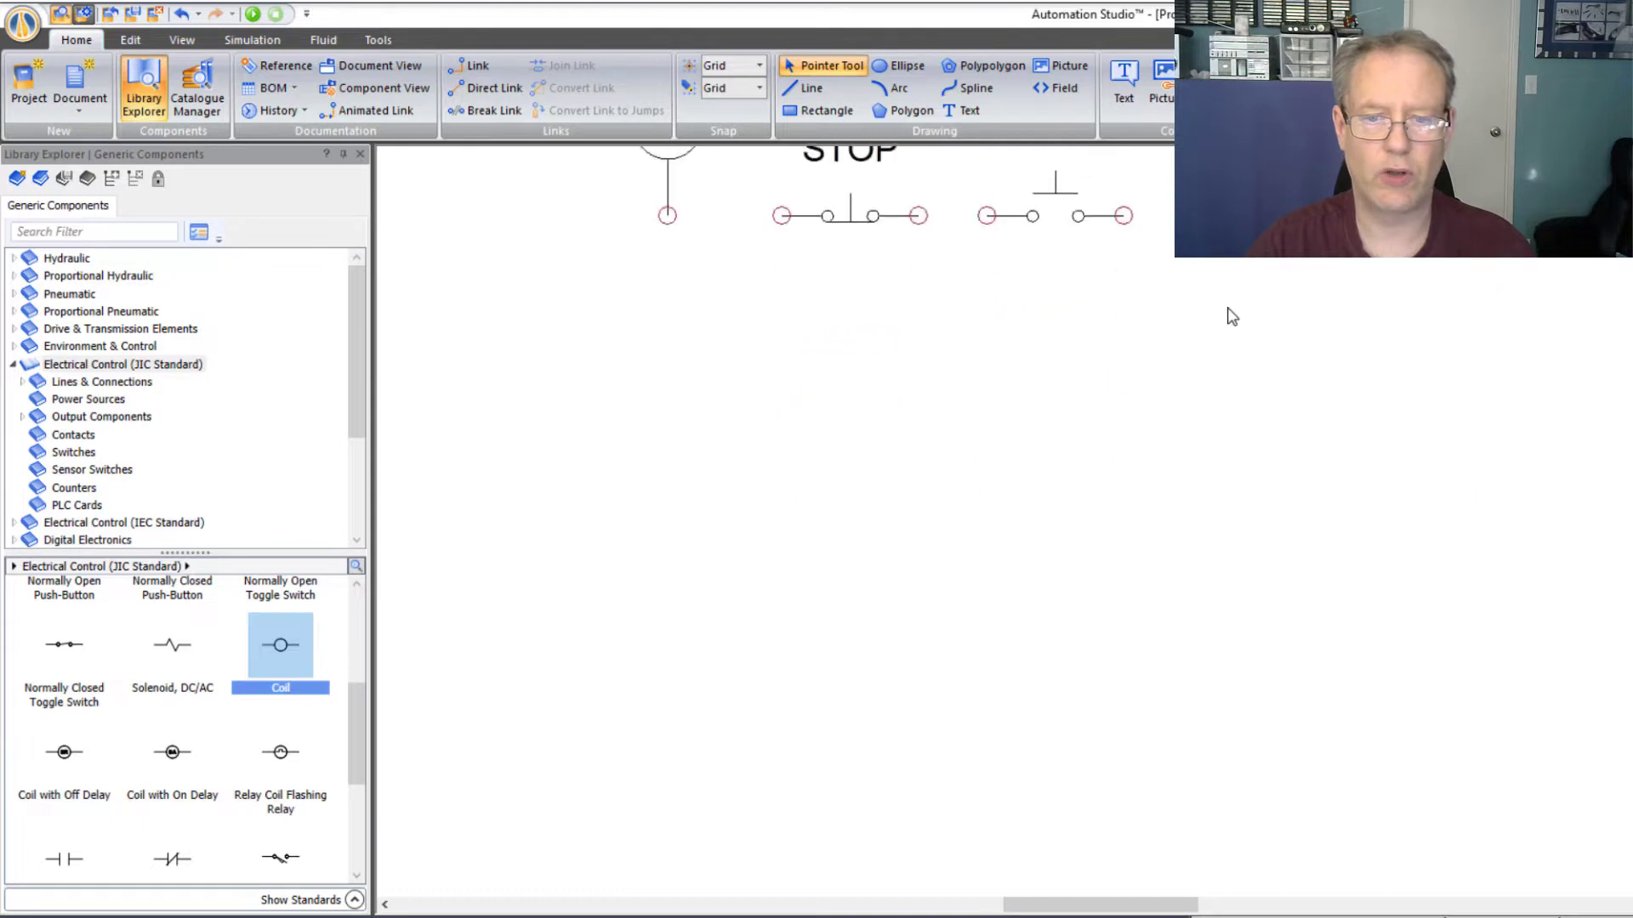
scroll(1228, 314, "up", 4)
scroll(1228, 325, "down", 3)
scroll(1225, 320, "up", 3)
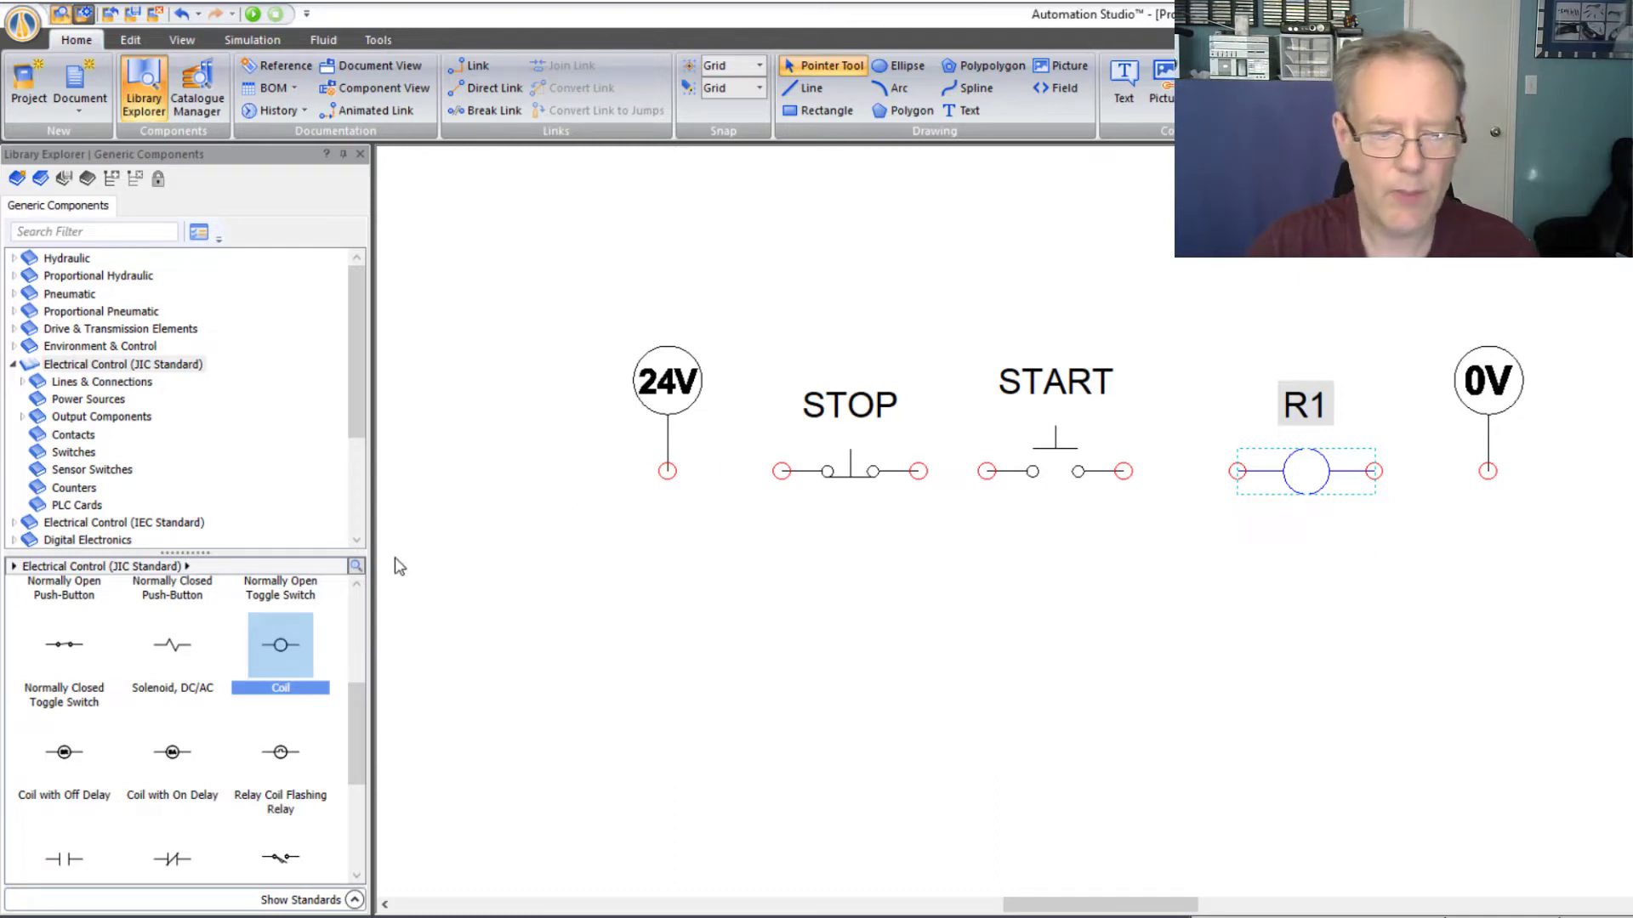
- Place an Indicator Light from the JIC signalling devices below the R1 coil and give it the alias L1
left_click_drag(360, 718, 362, 813)
scroll(272, 749, "up", 10)
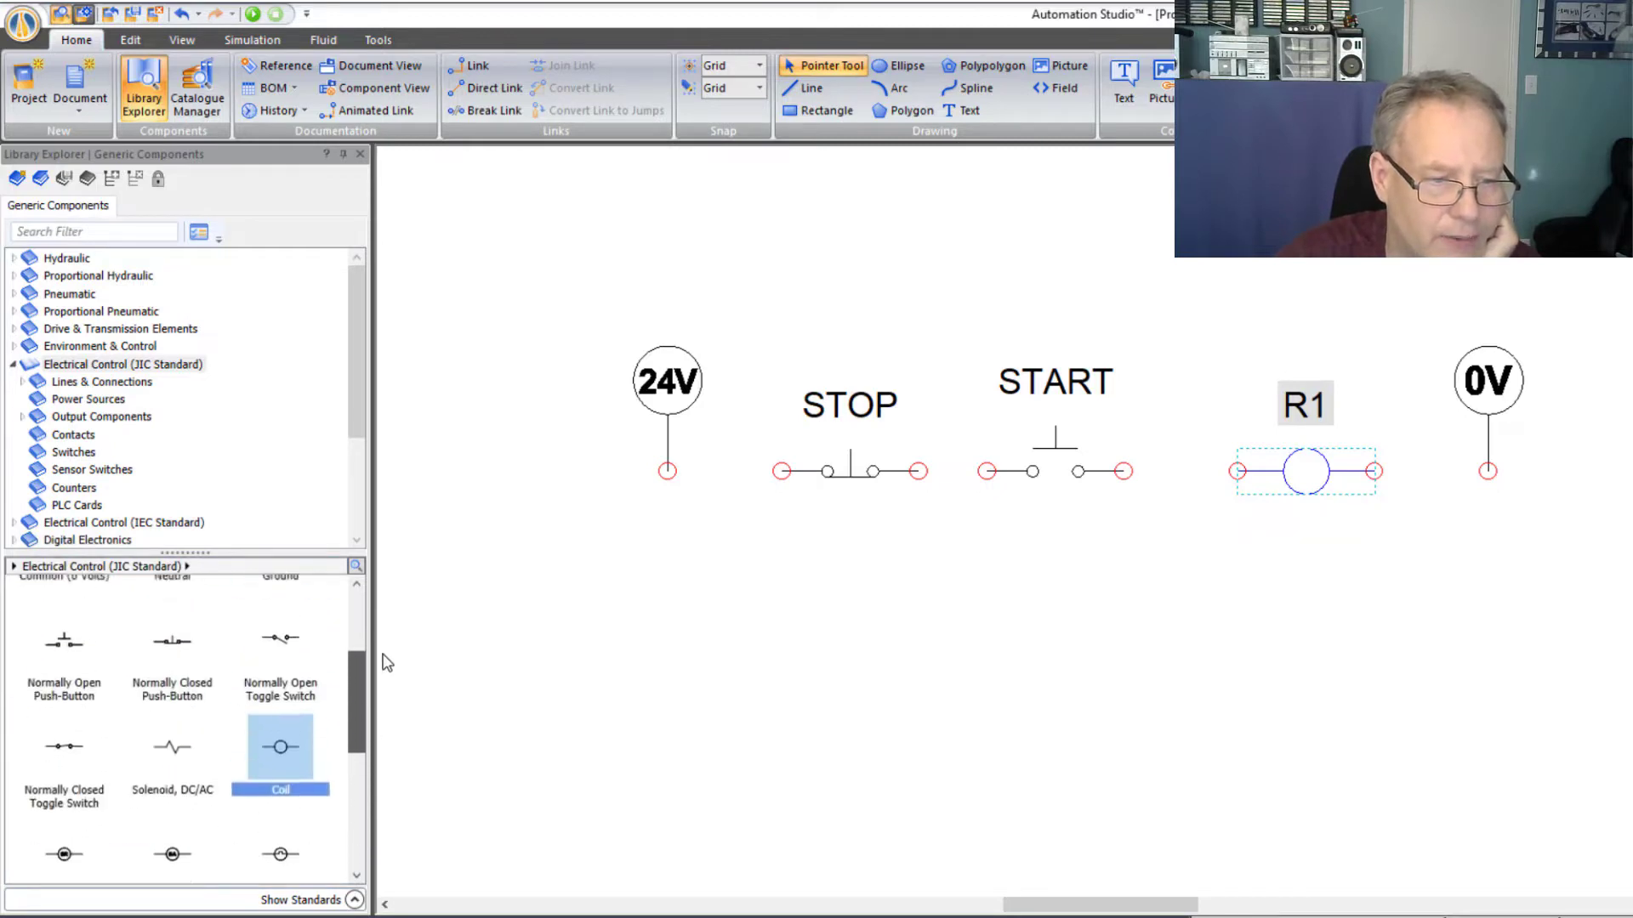
scroll(366, 661, "down", 3)
scroll(366, 661, "up", 3)
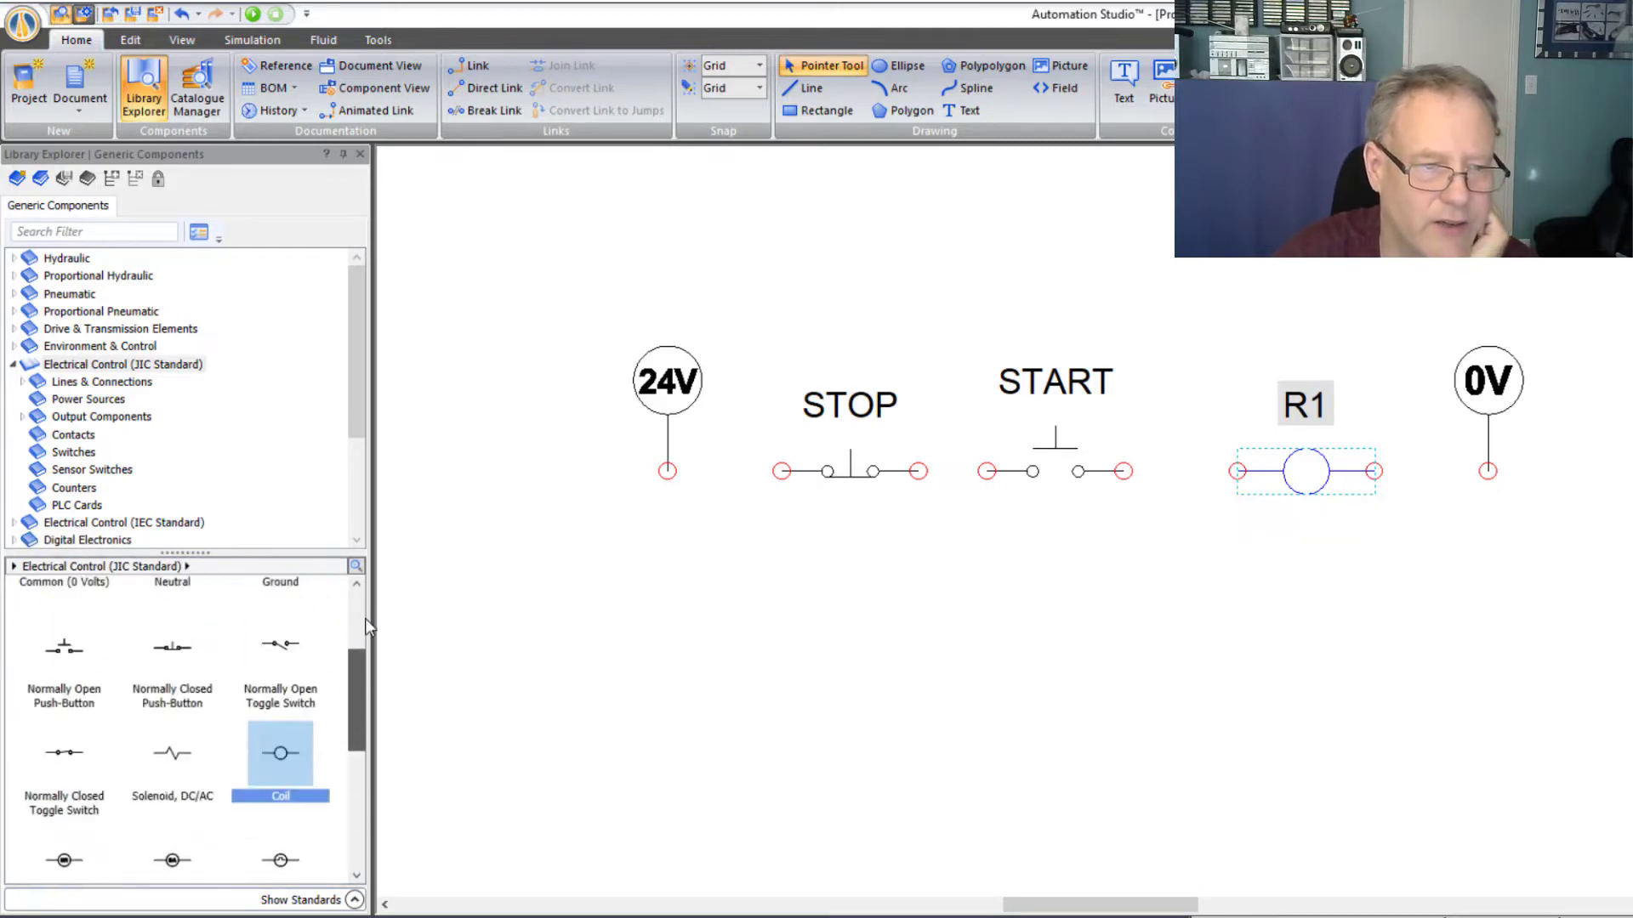
left_click(23, 417)
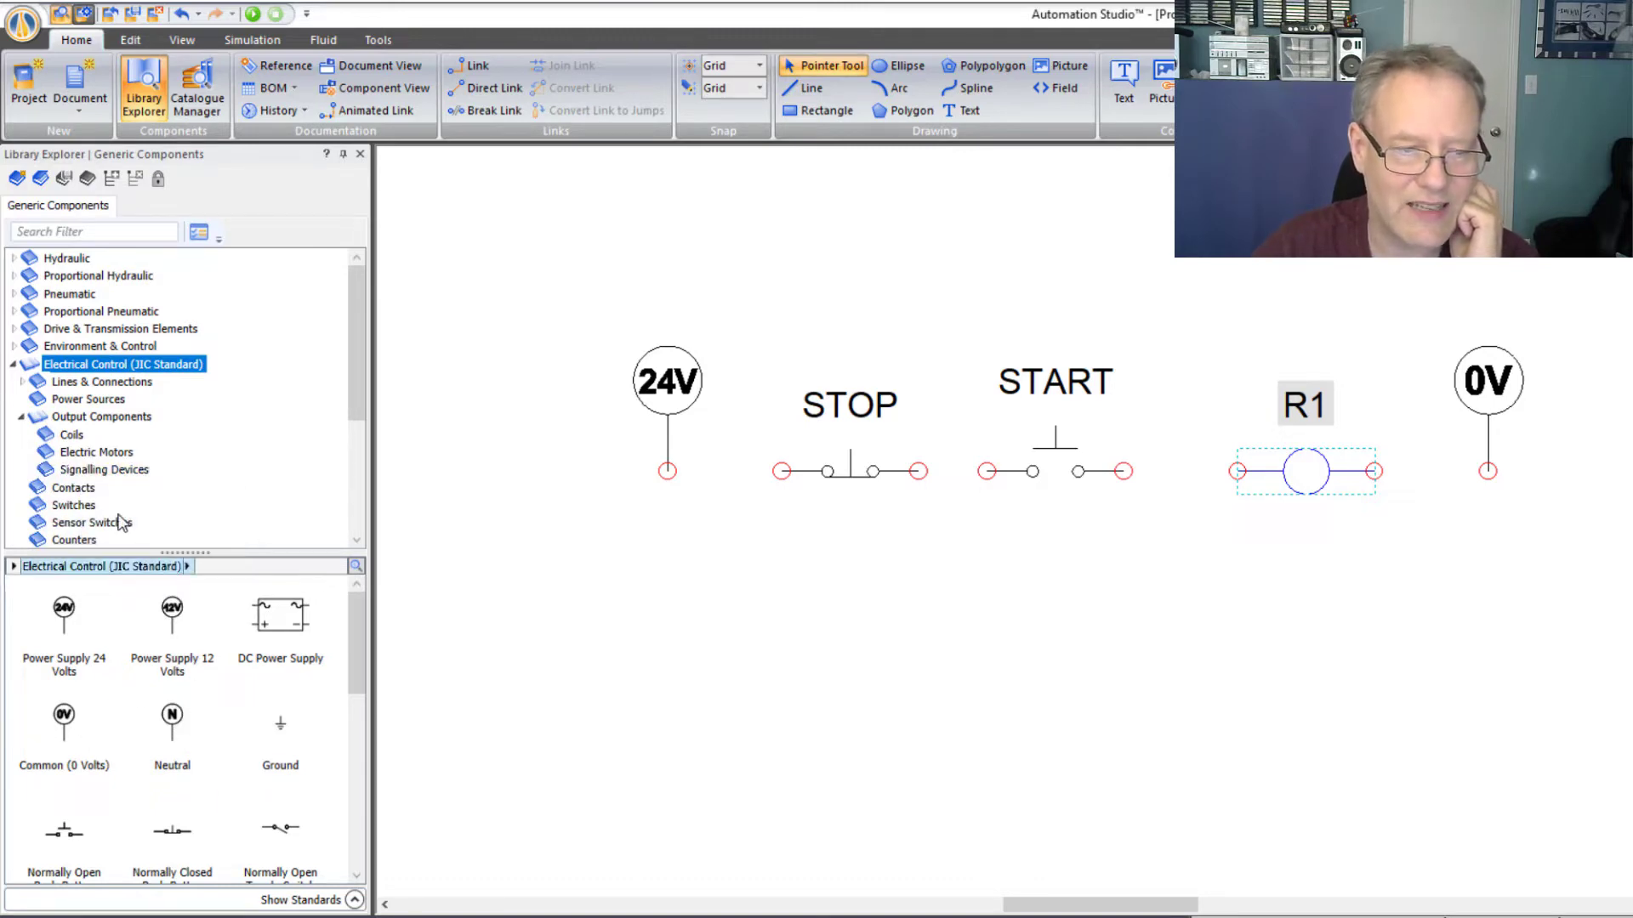
left_click(96, 473)
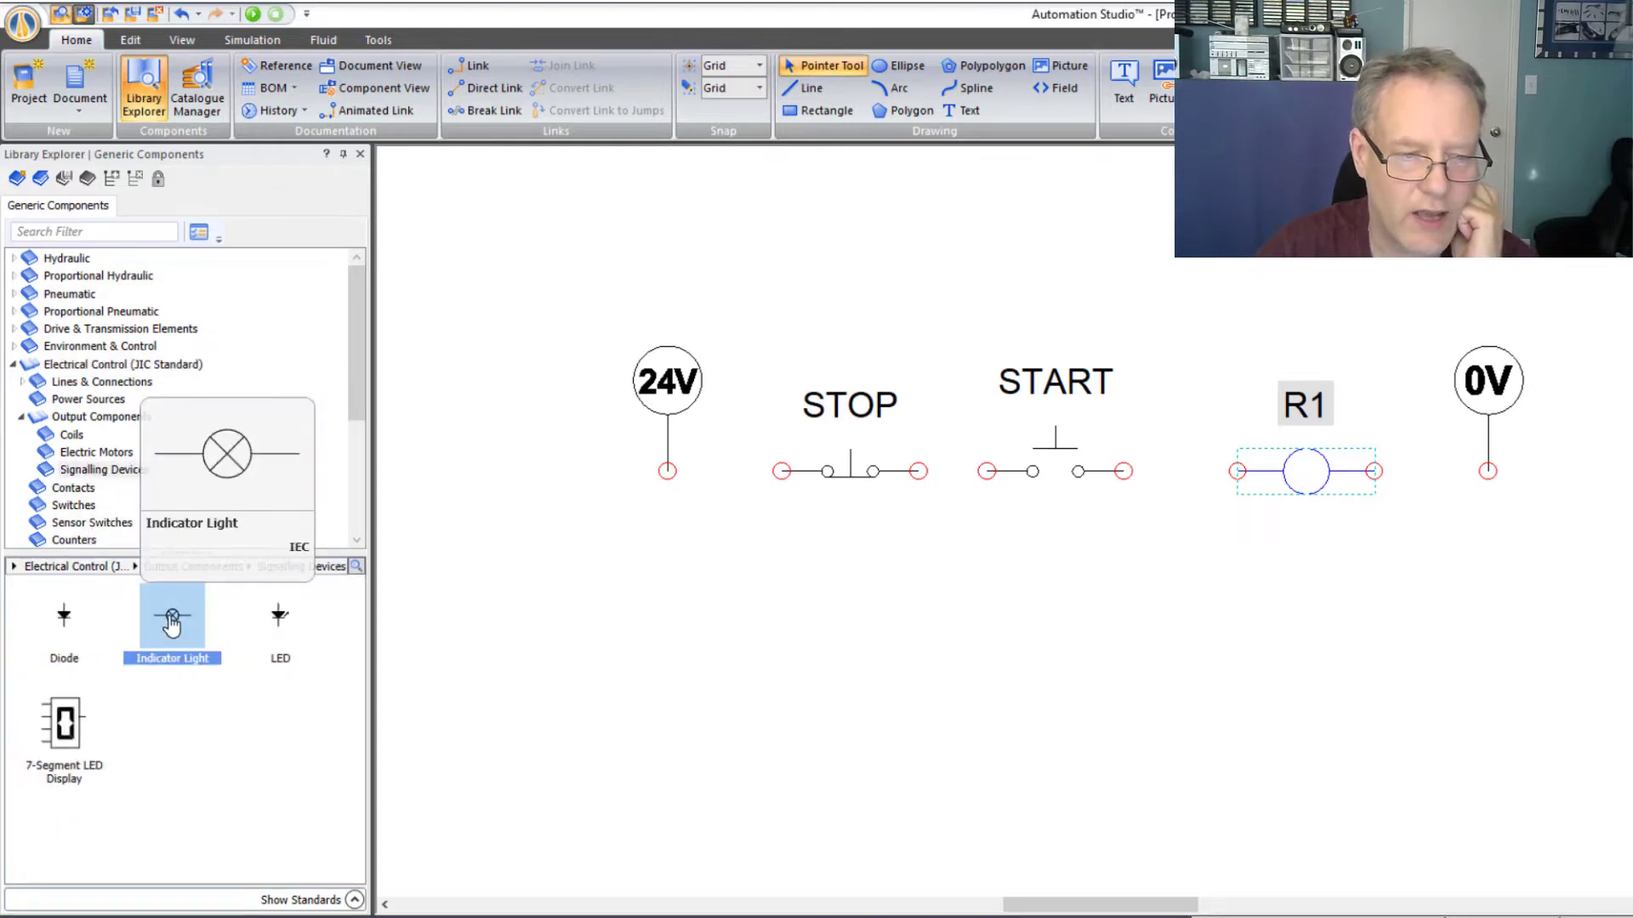
left_click_drag(171, 623, 1325, 625)
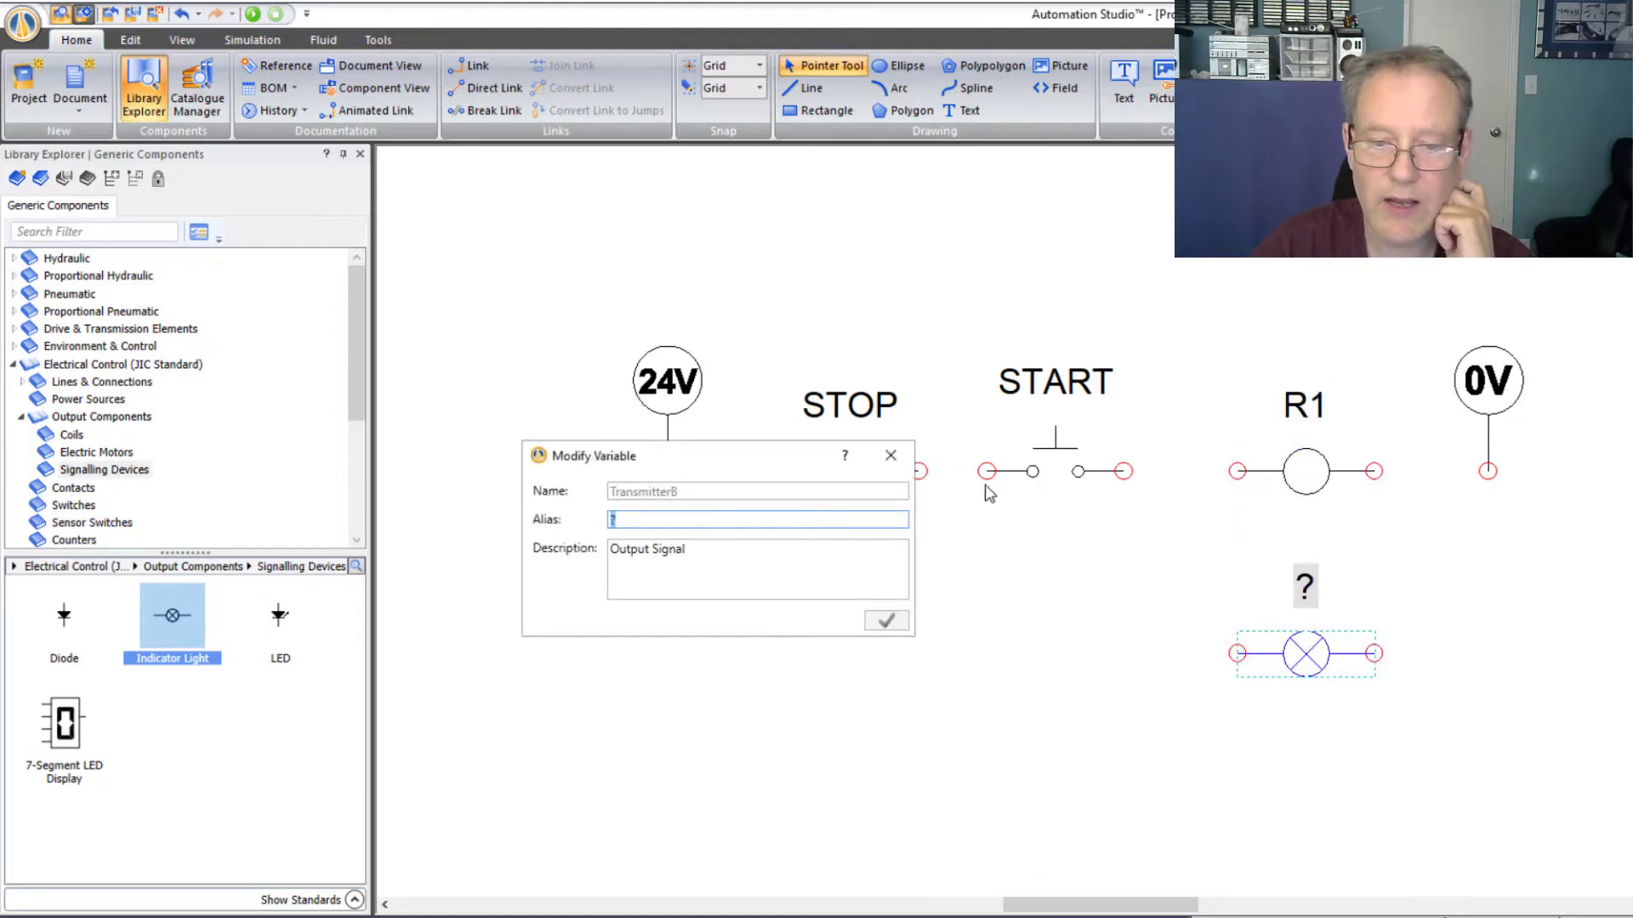
type("L")
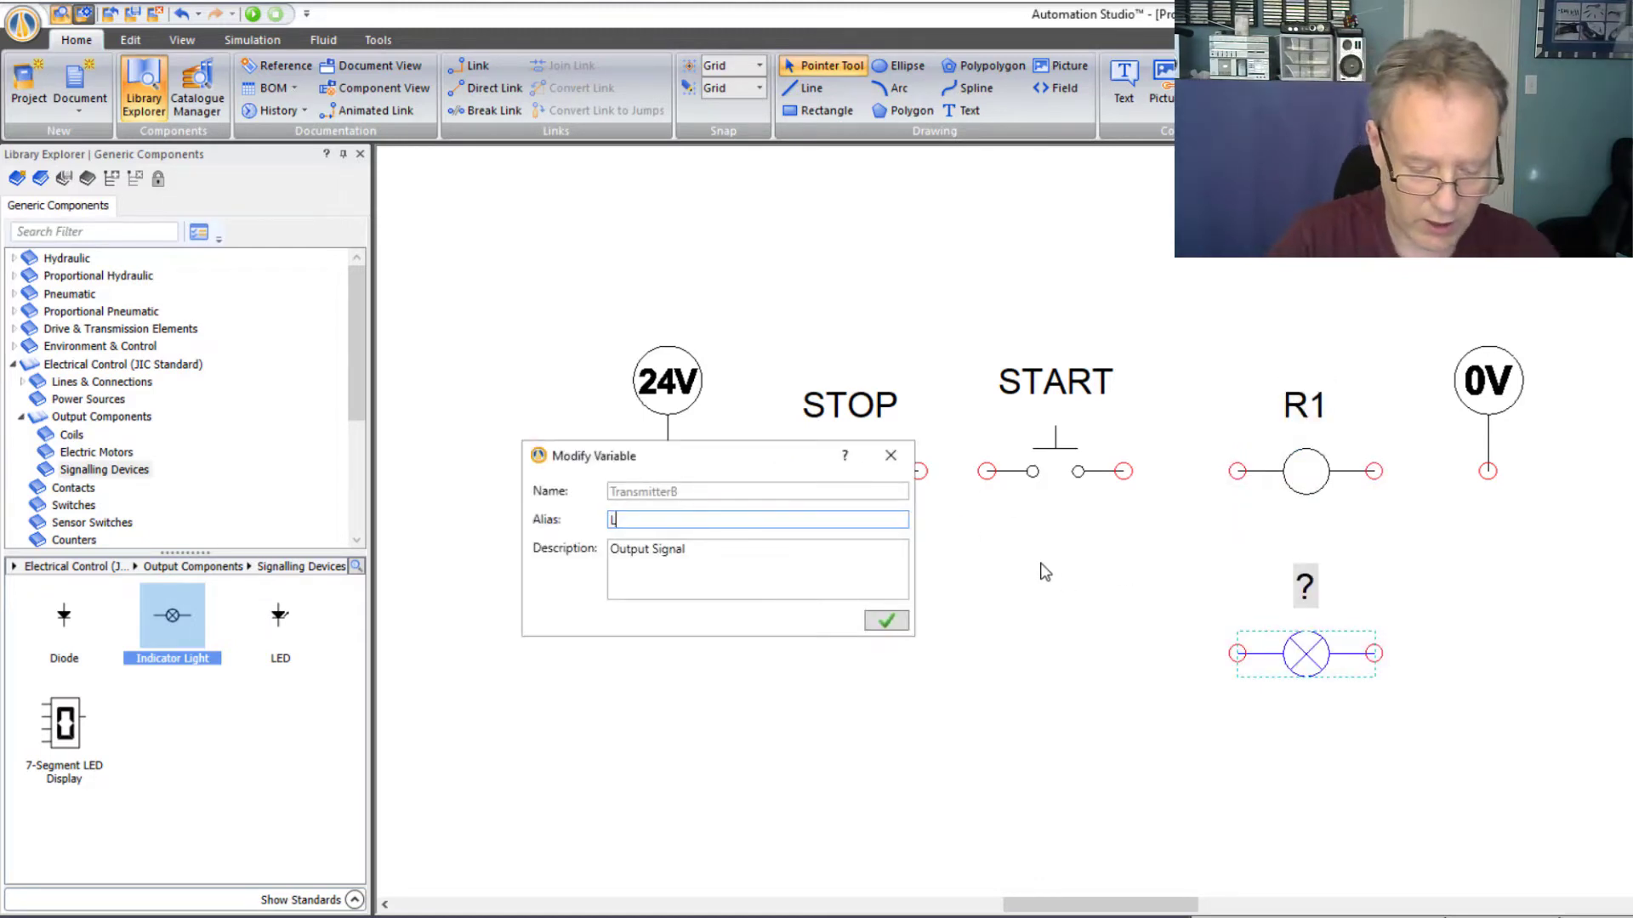
type("1")
key("Return")
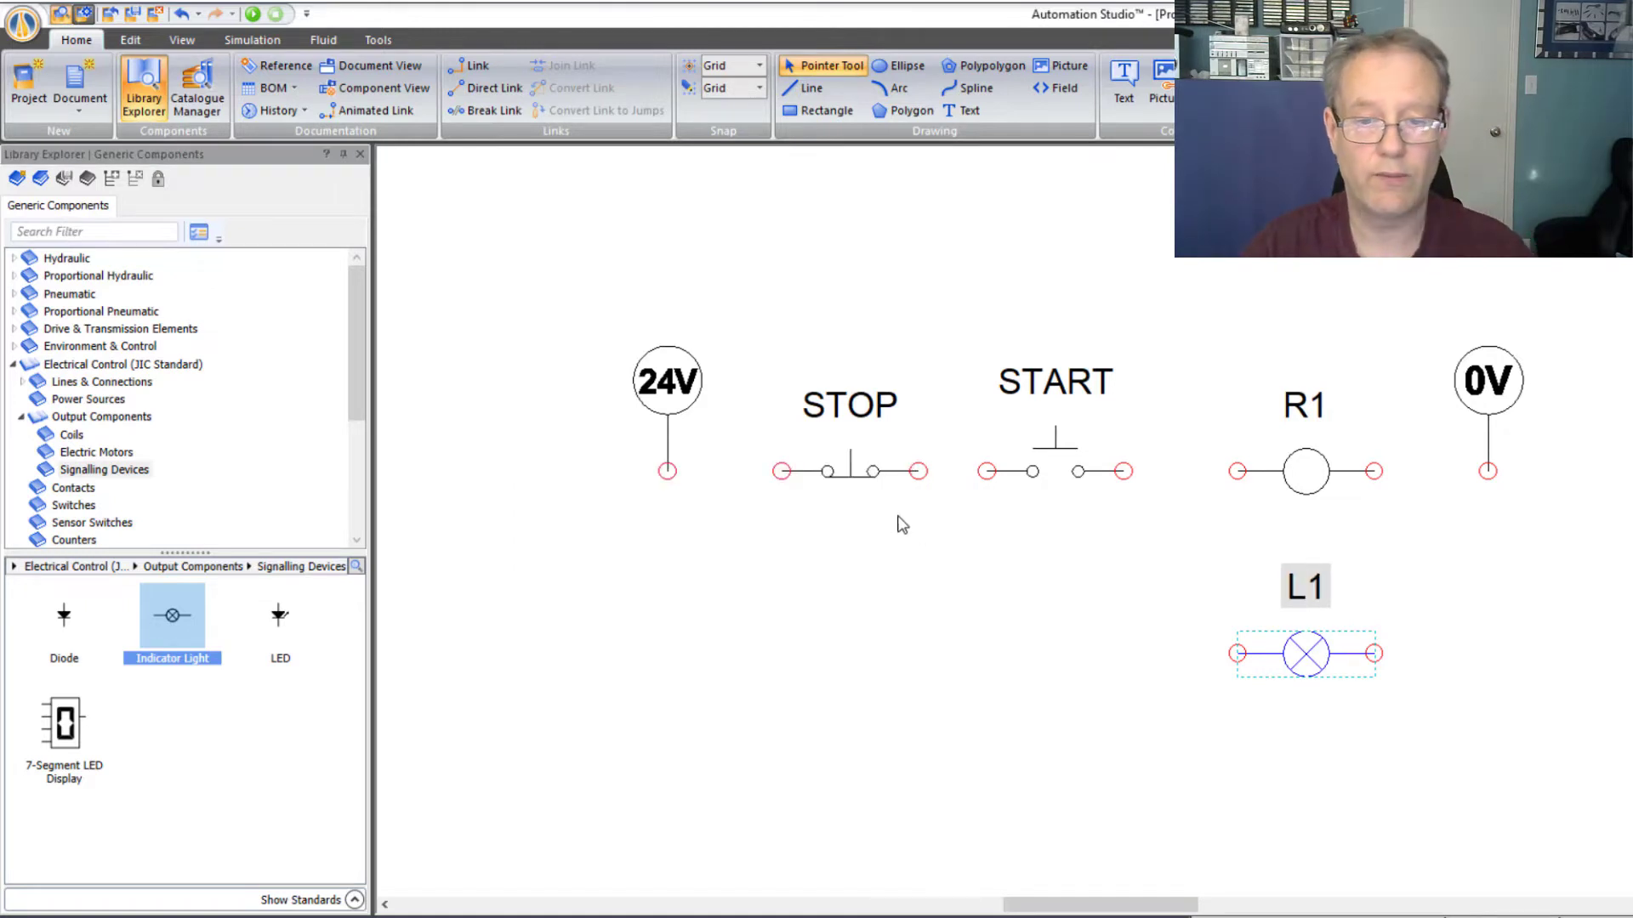
- Wire 24V, STOP, START, R1 and 0V in series, and connect the right terminal of L1 to the 0V common
left_click_drag(667, 471, 777, 470)
left_click_drag(917, 471, 987, 471)
left_click_drag(1123, 471, 1237, 471)
left_click_drag(1373, 471, 1488, 471)
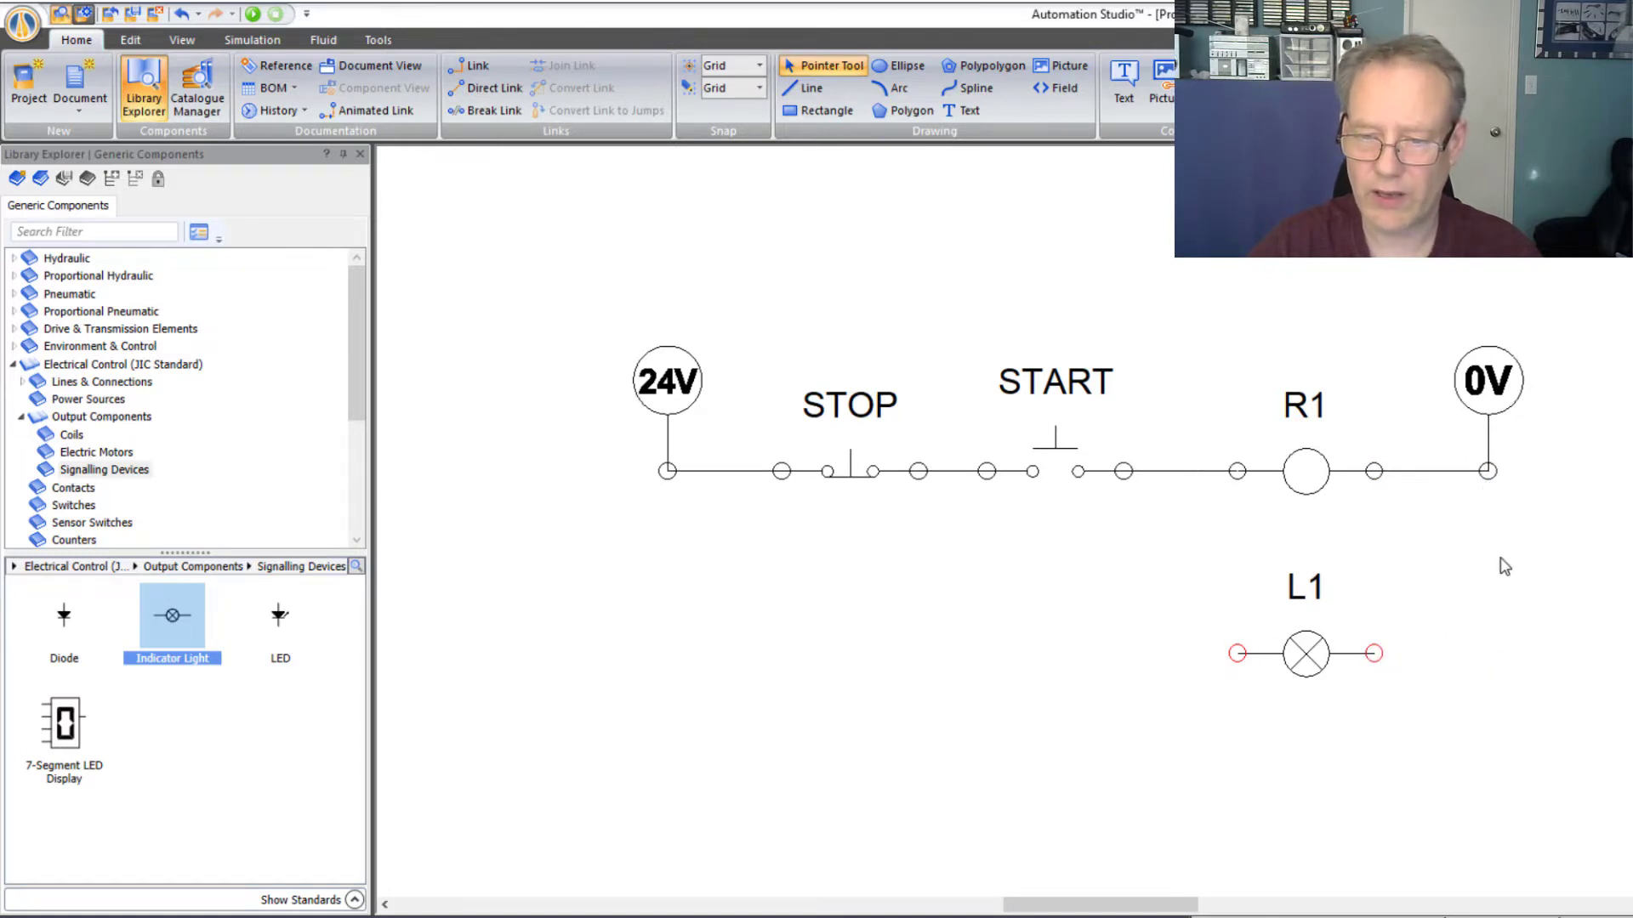
mouse_move(1487, 471)
left_mouse_down()
mouse_move(1510, 811)
mouse_move(1512, 721)
mouse_move(1459, 662)
mouse_move(1374, 653)
left_mouse_up()
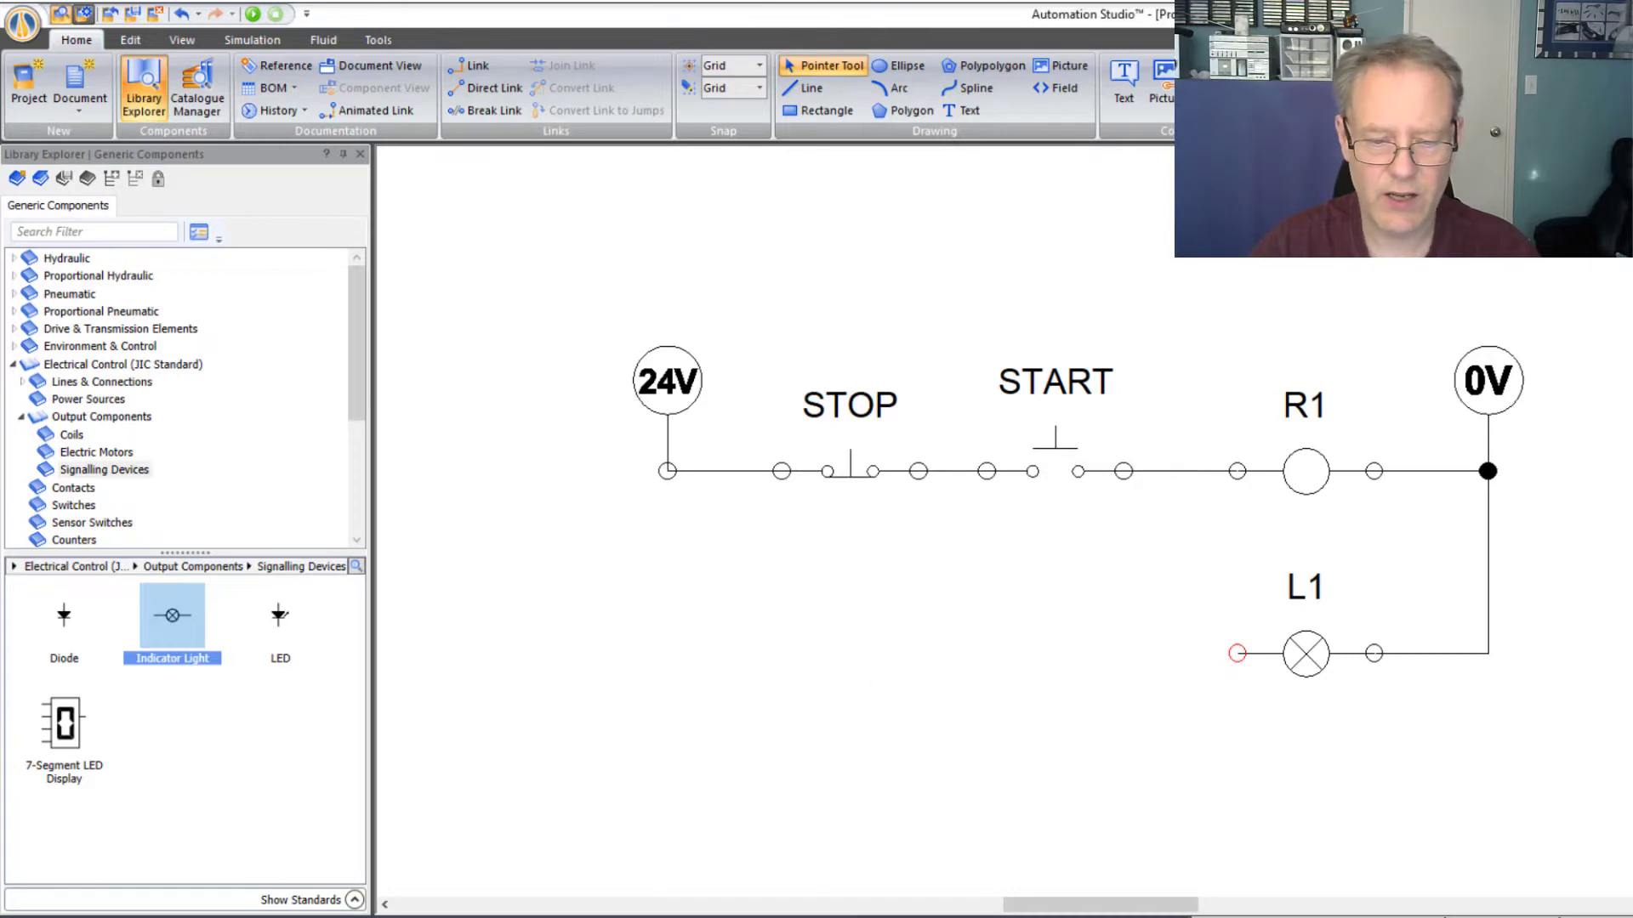
key("alt+Tab")
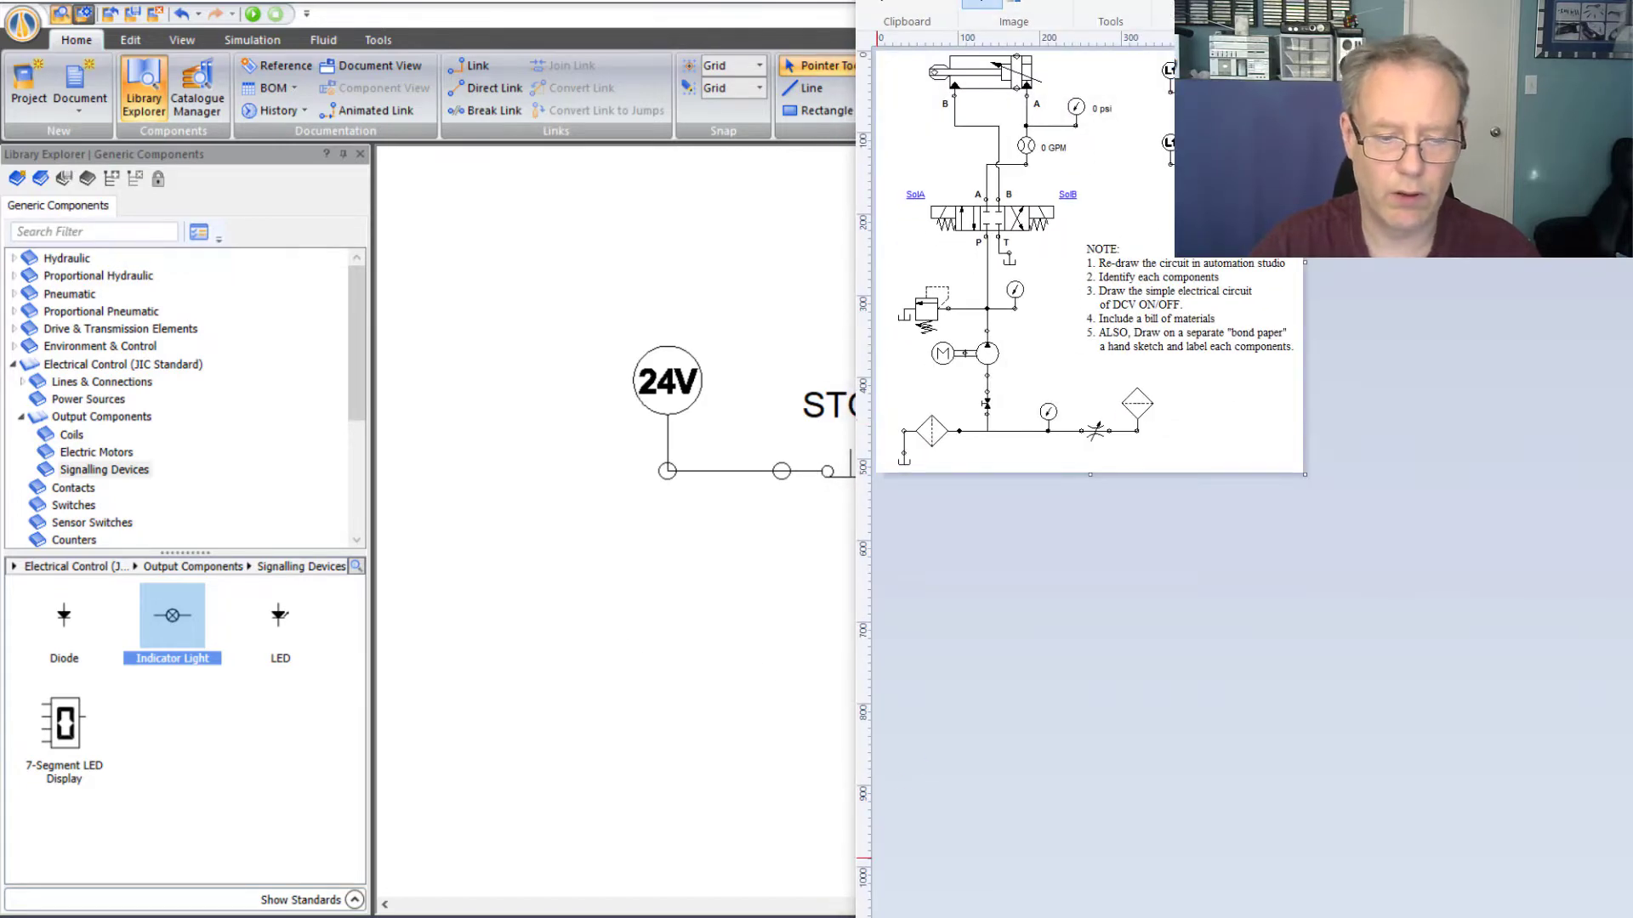
key("alt+Tab")
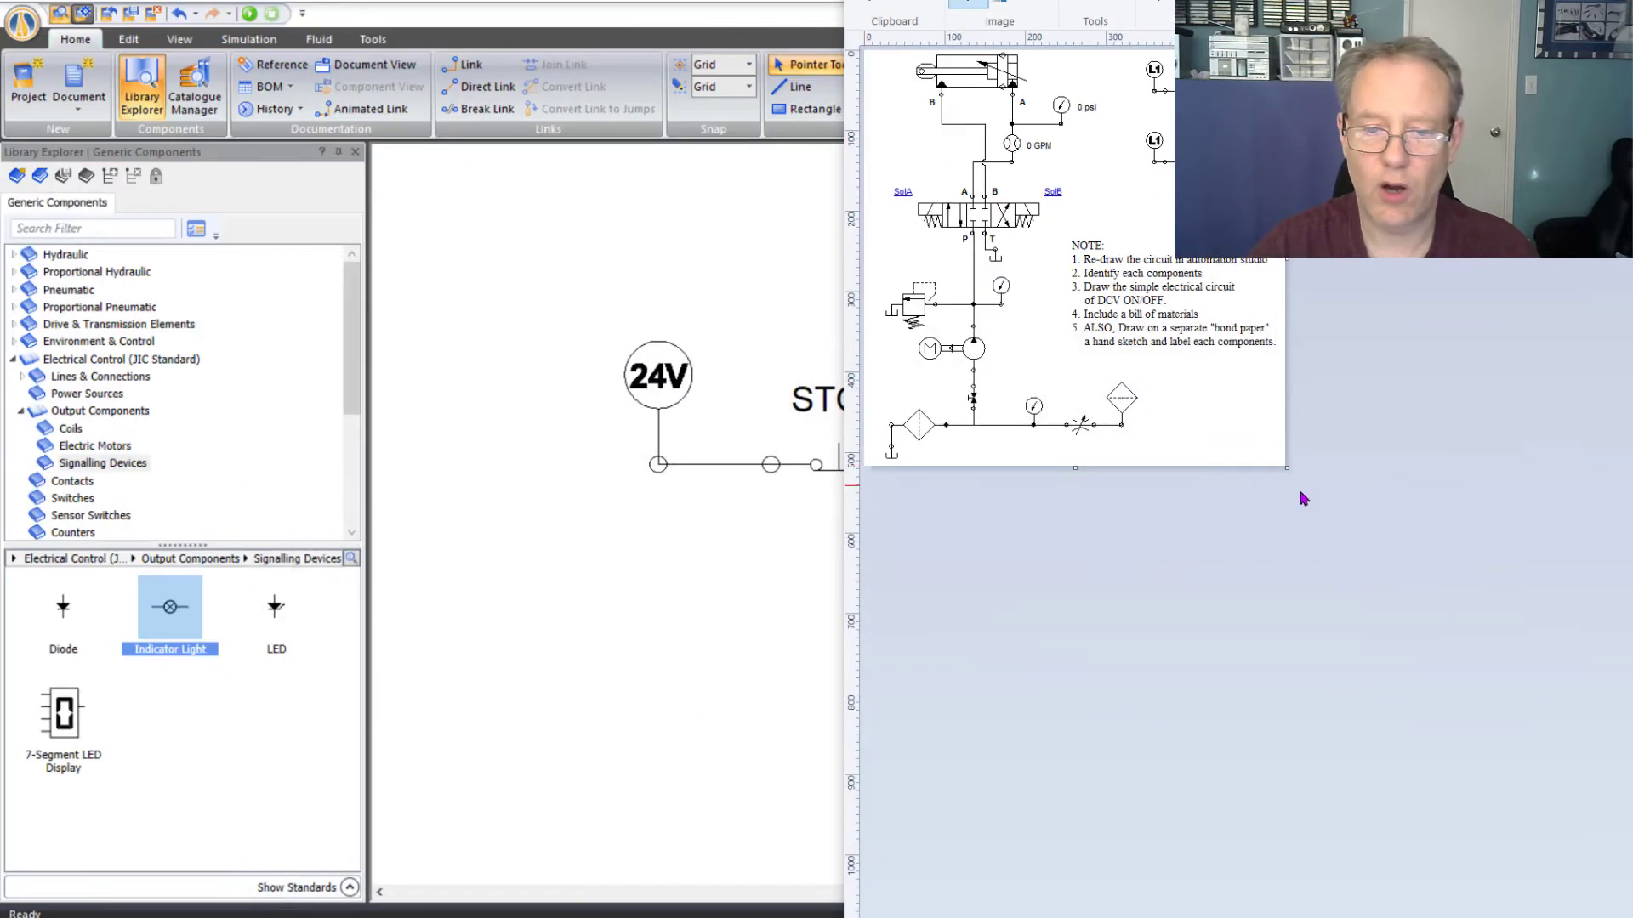
left_click(695, 372)
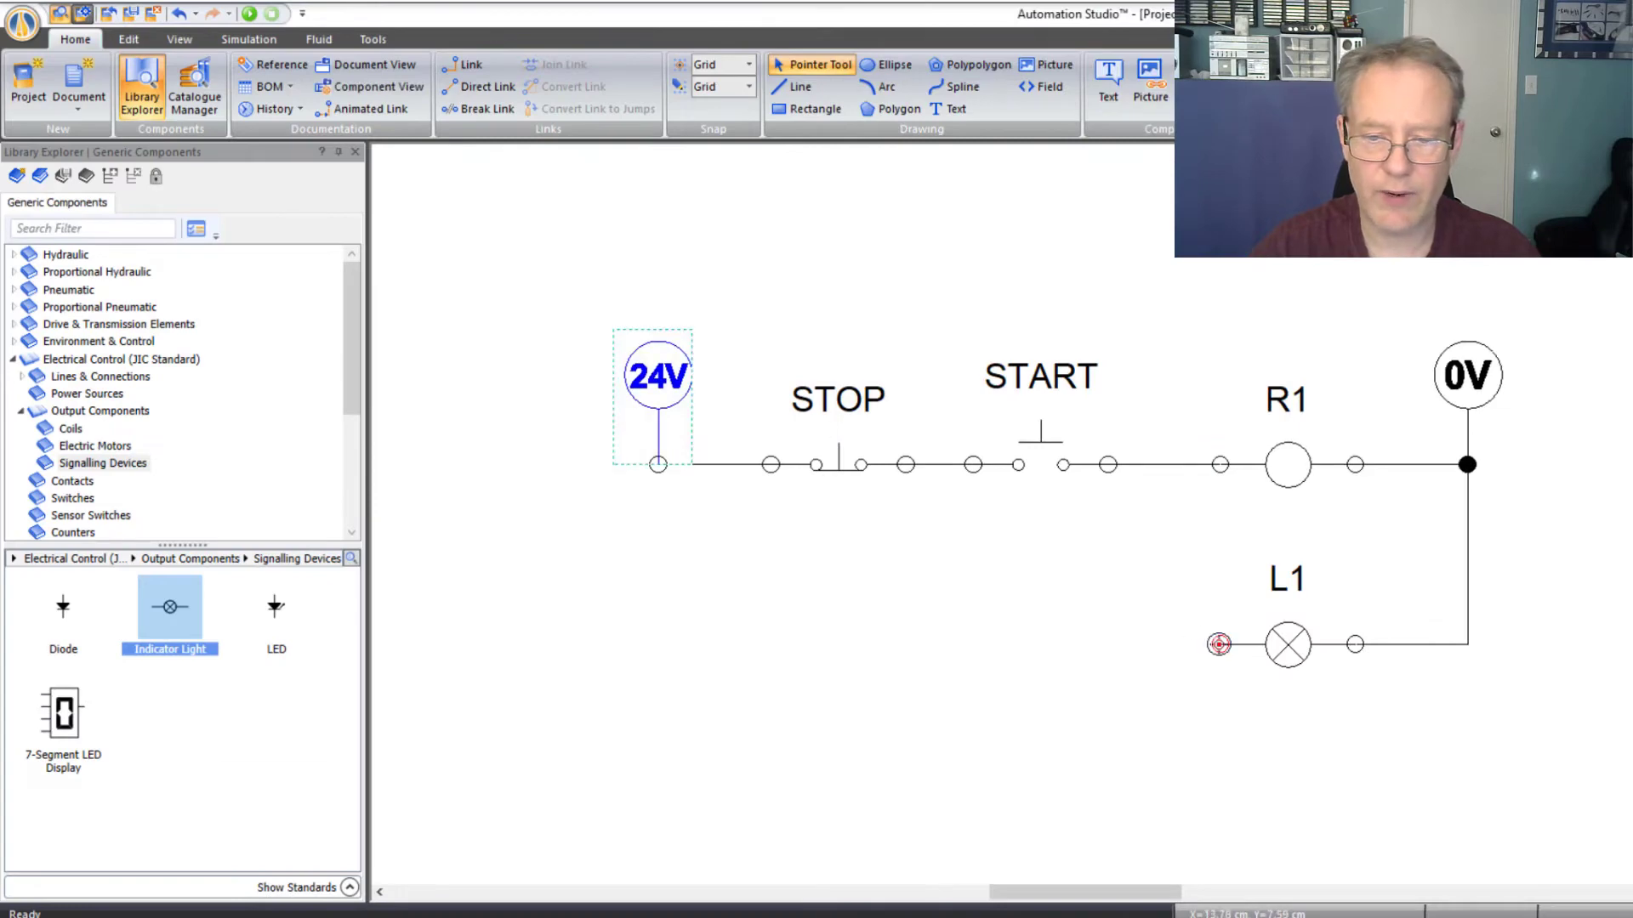
- Link the left terminal of L1 to the left terminal of R1 and nudge the R1 coil toward 0V
left_click_drag(1219, 644, 1219, 464)
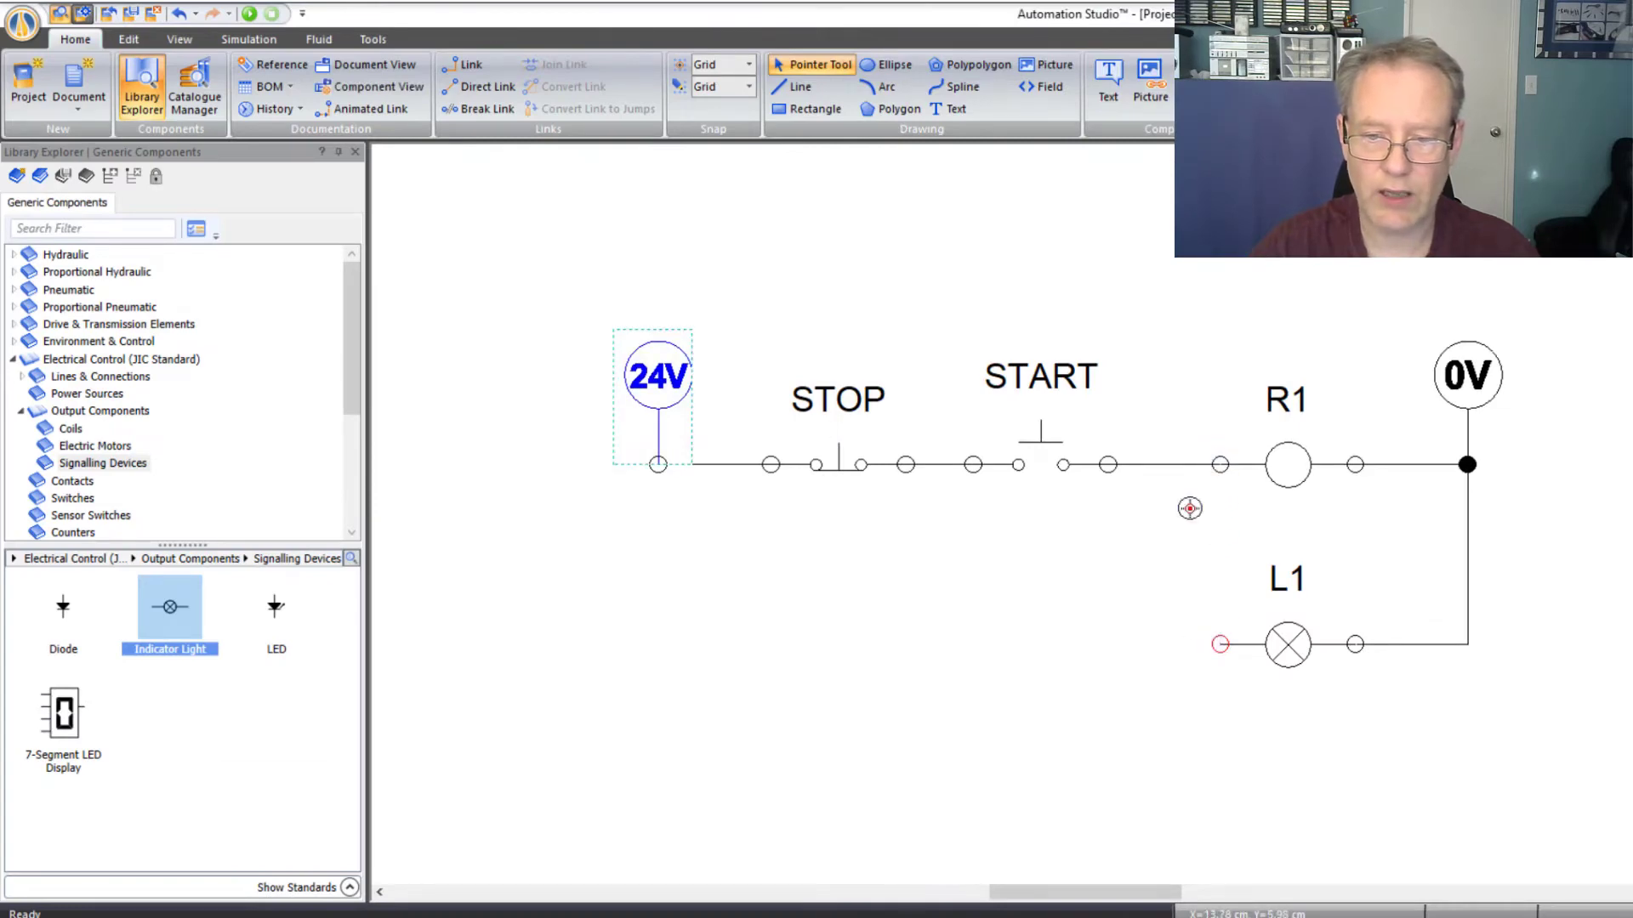
left_click(1313, 462)
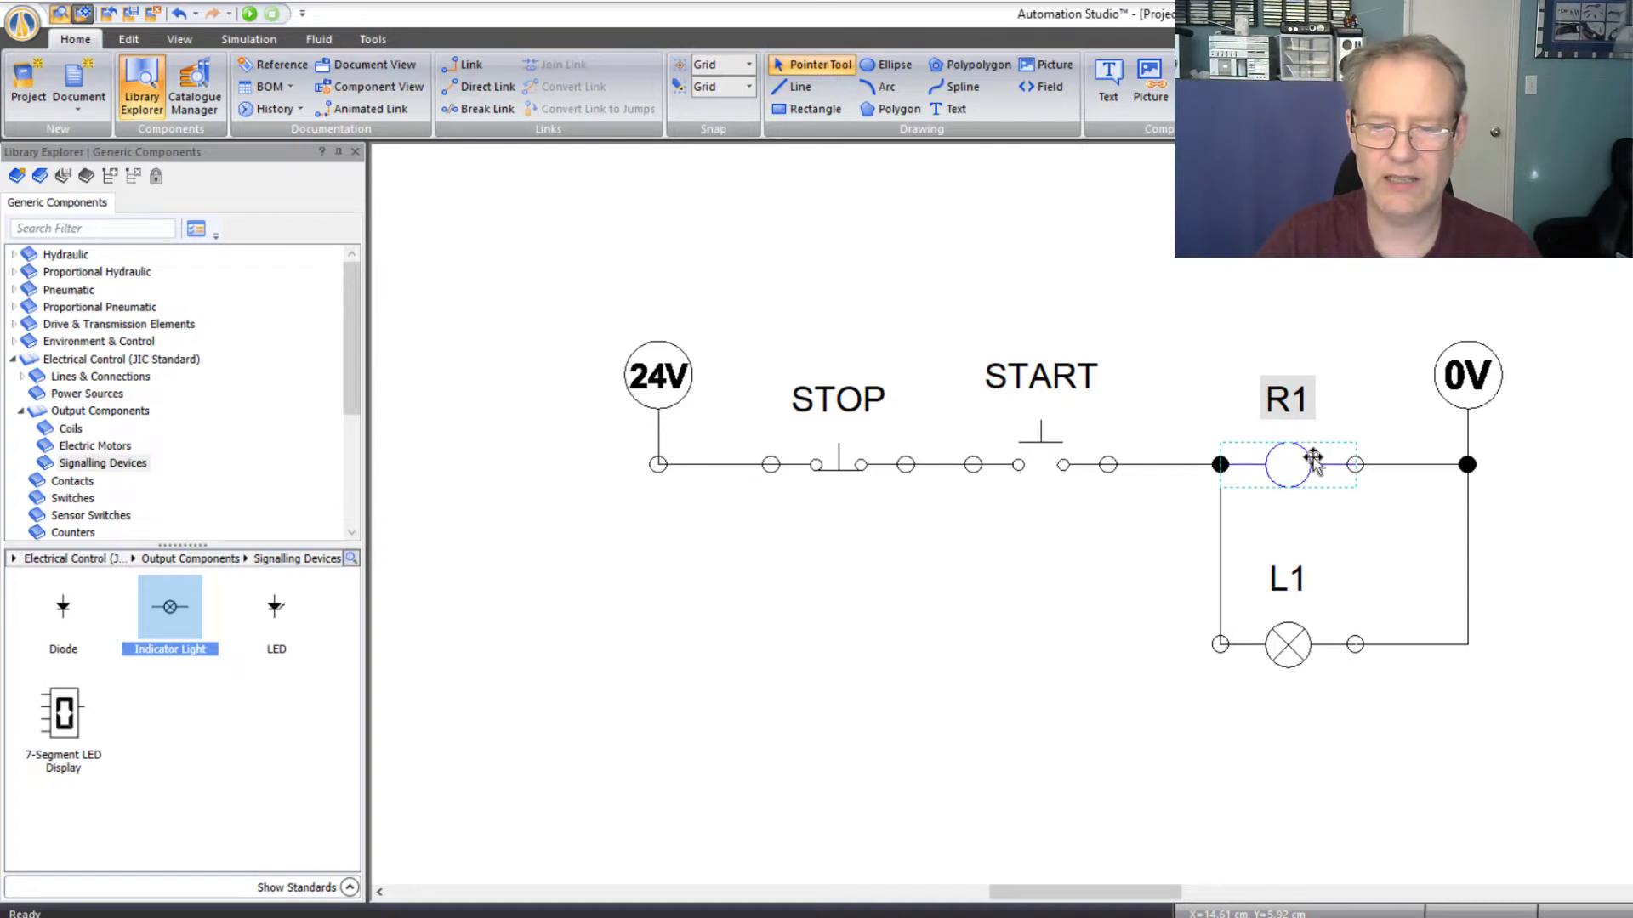
key("Right")
key("Right")
key("Right")
key("Right")
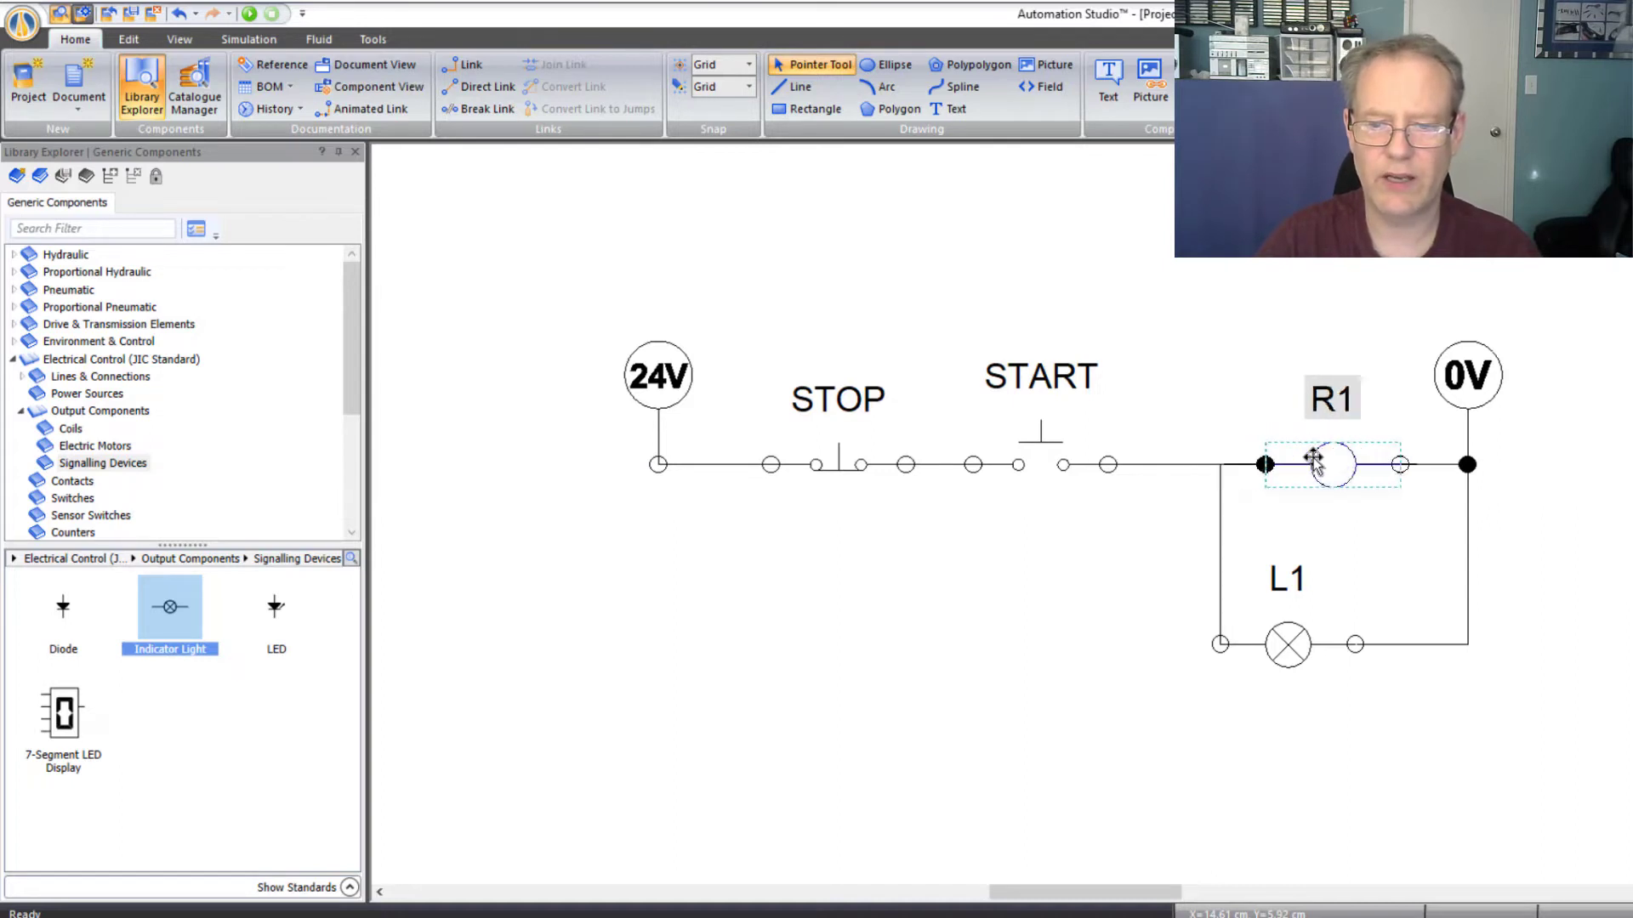
key("Left")
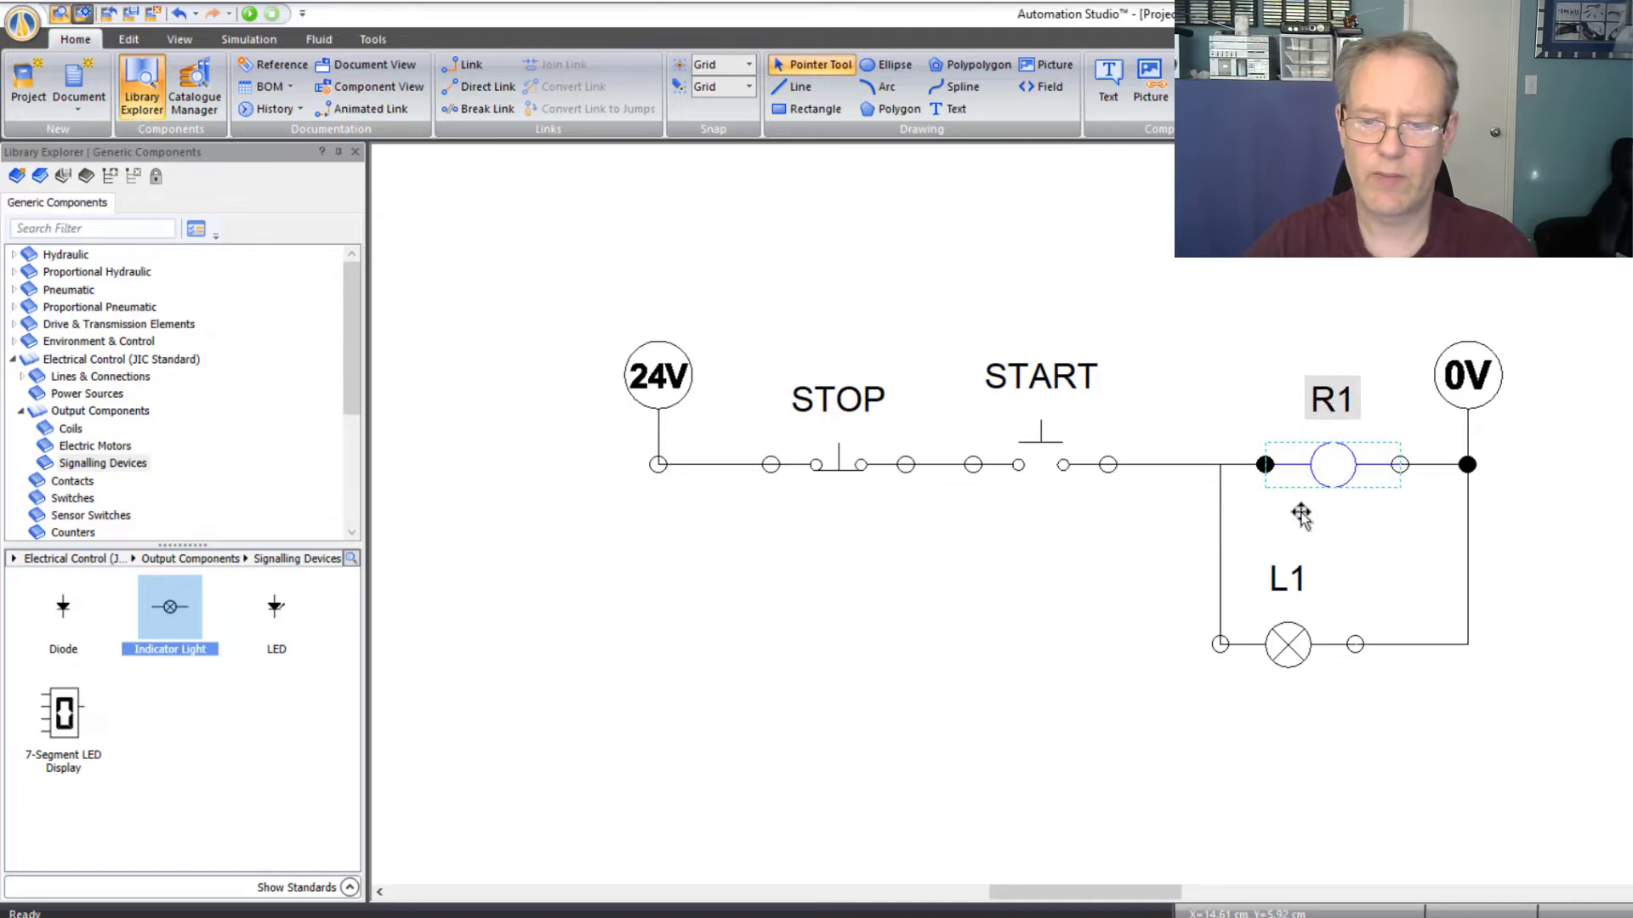
- Nudge the L1 indicator light to the right so that it lines up beneath the R1 coil
left_click(1293, 643)
key("Right")
key("Right")
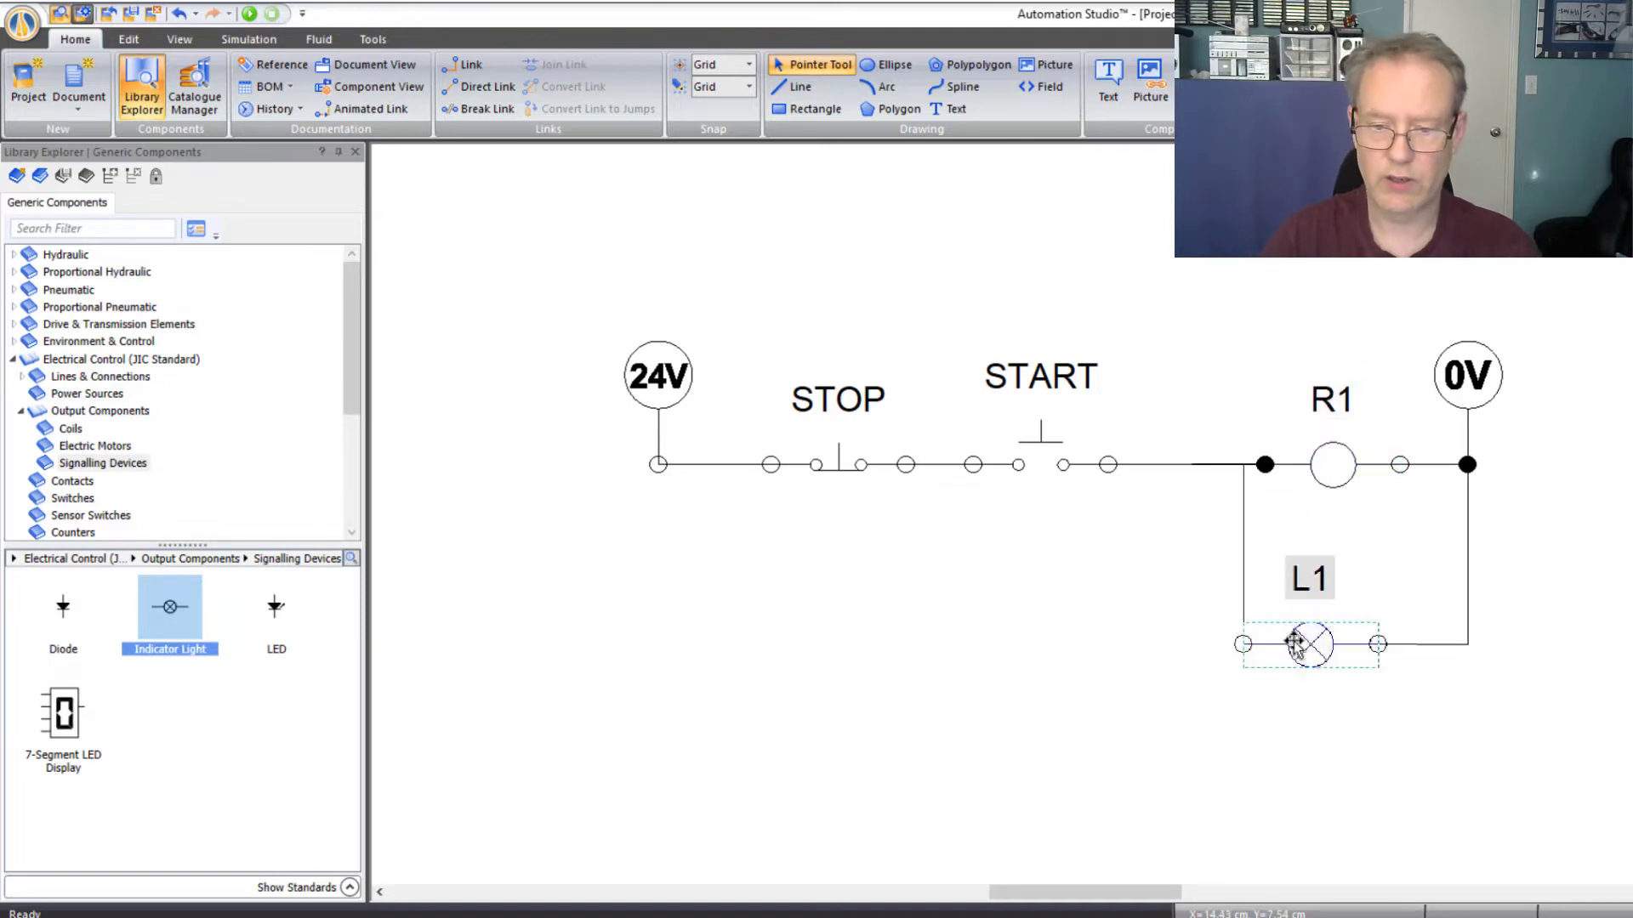
left_click(1051, 680)
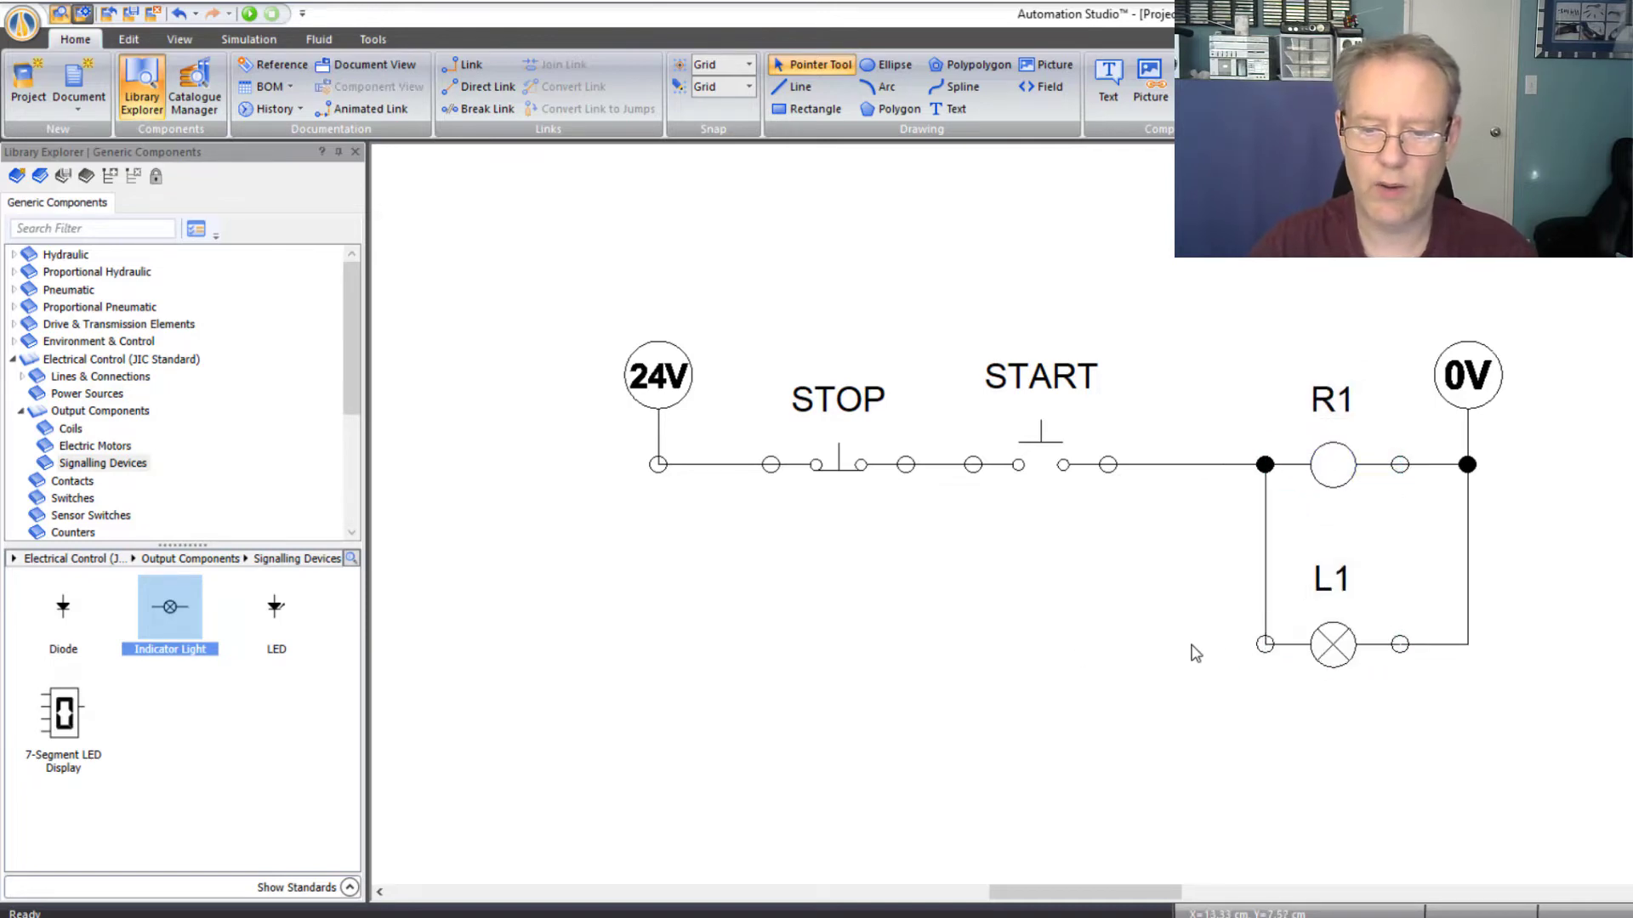
- Replace the left link of L1 with one that joins the rung line between START and R1
left_click(1266, 610)
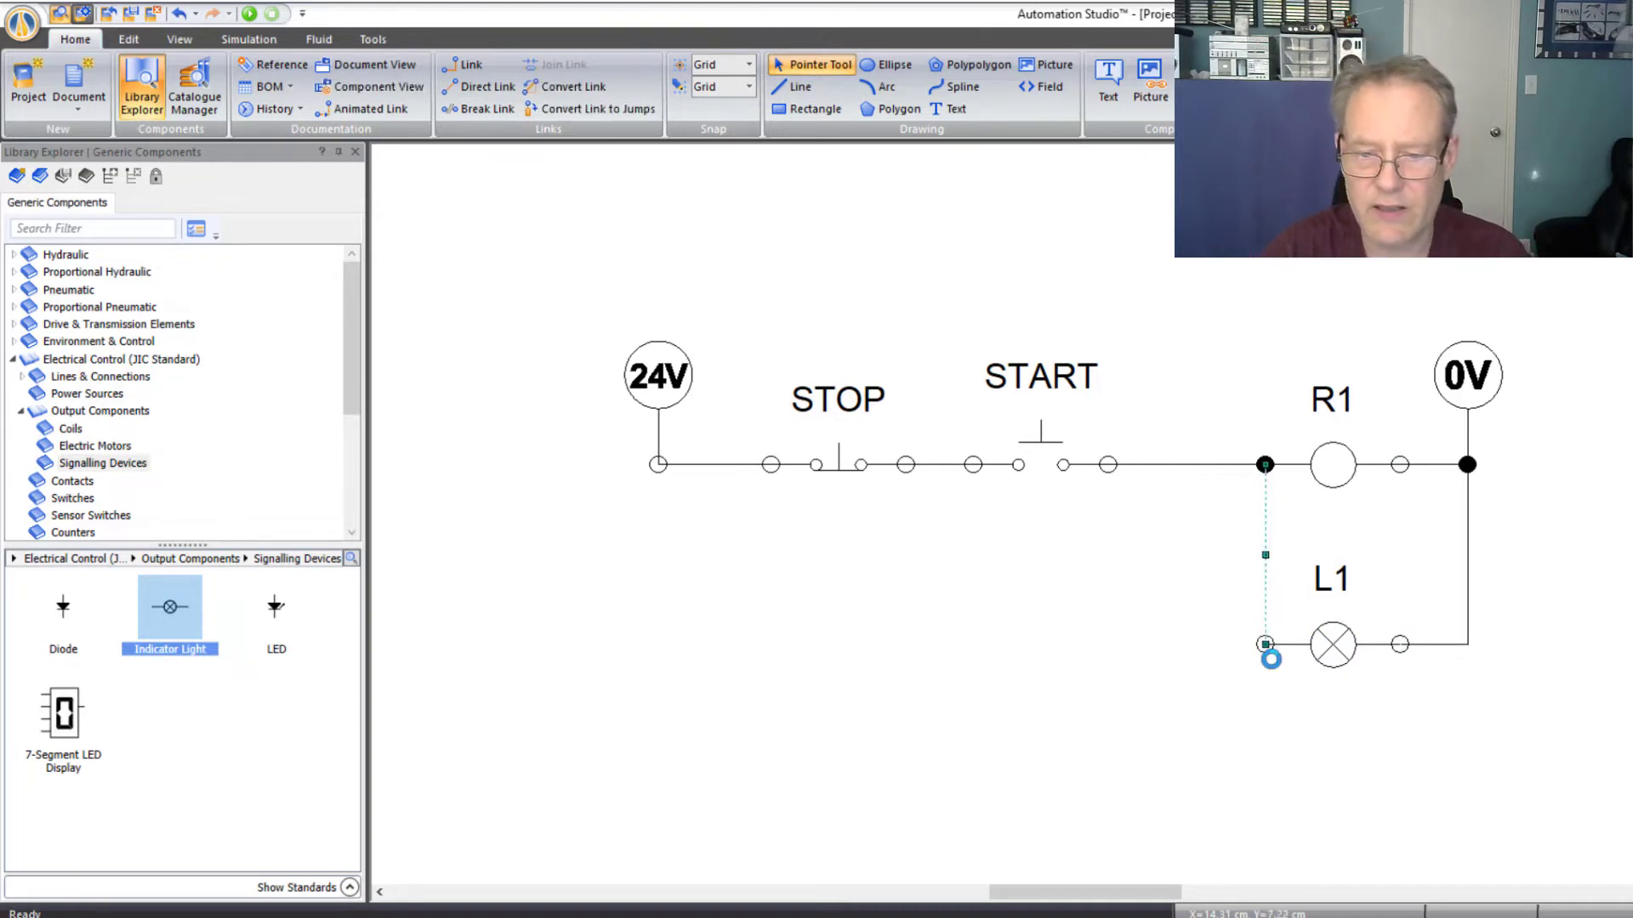
key("Delete")
left_click_drag(1264, 648, 1209, 469)
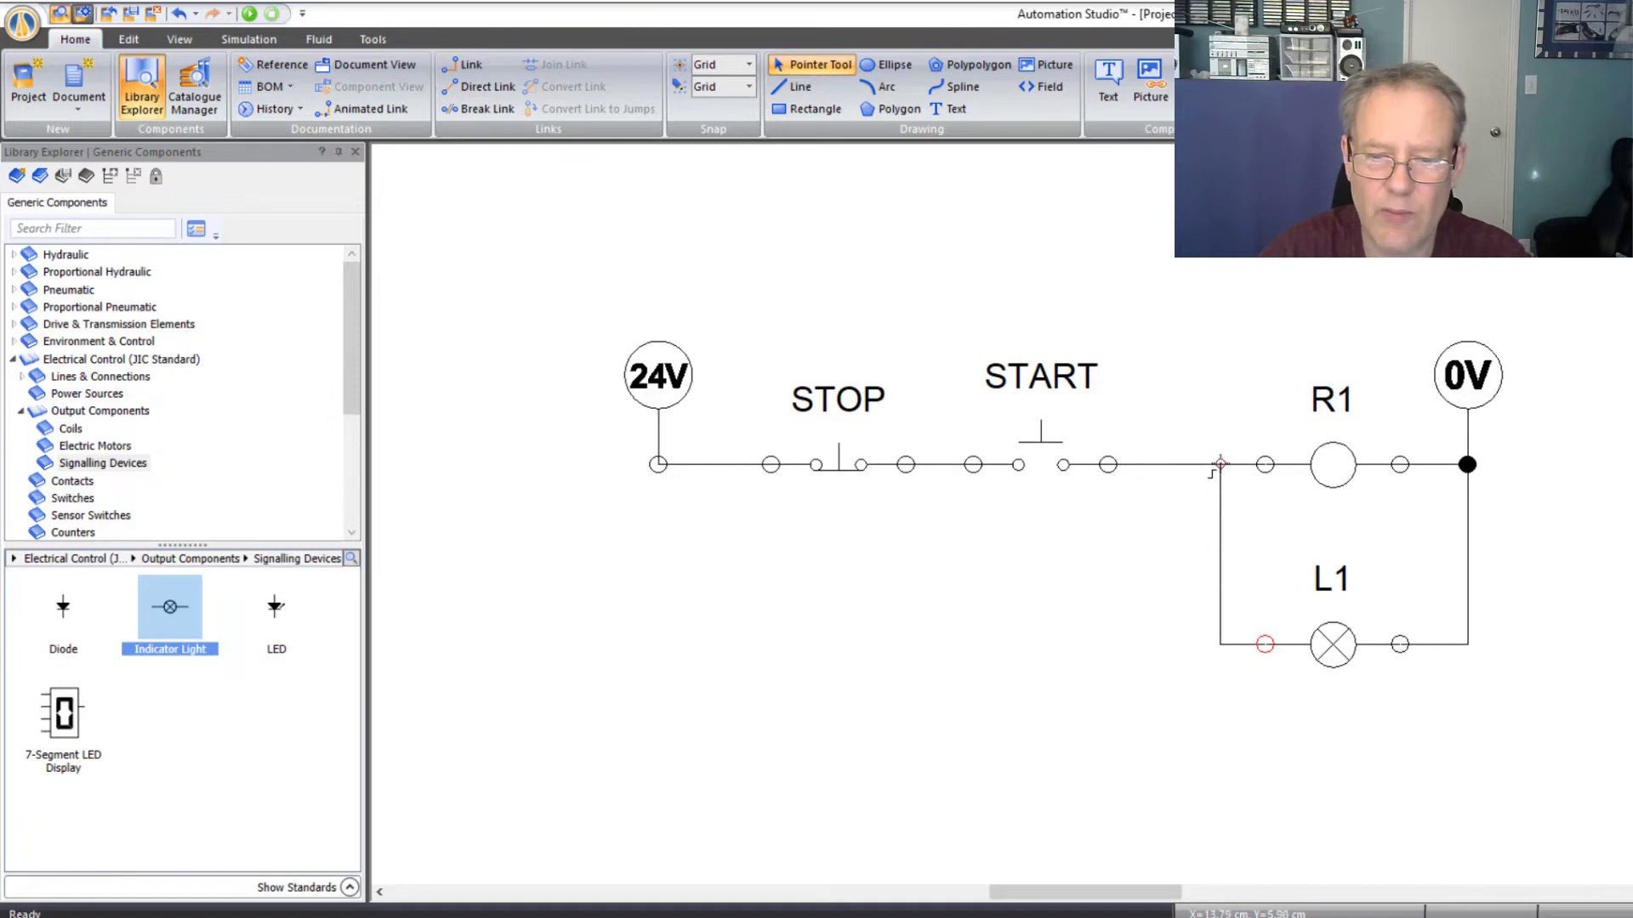
left_click_drag(1211, 475, 1220, 466)
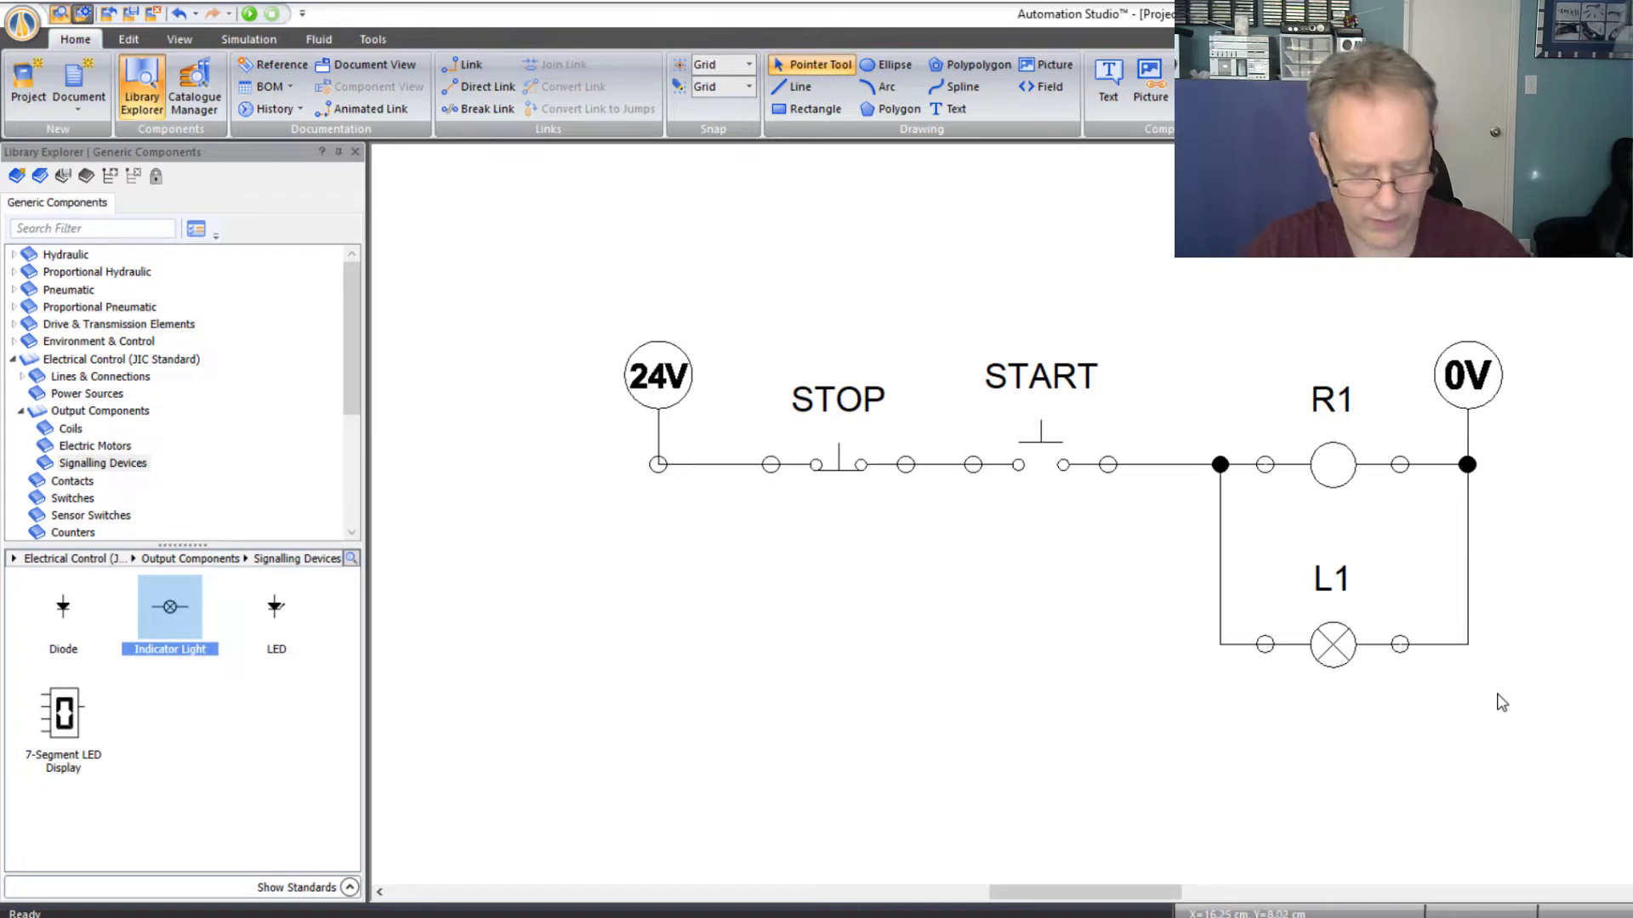
- Undo the link to the rung line and link the left terminal of L1 straight up to the left terminal of R1
key("ctrl+z")
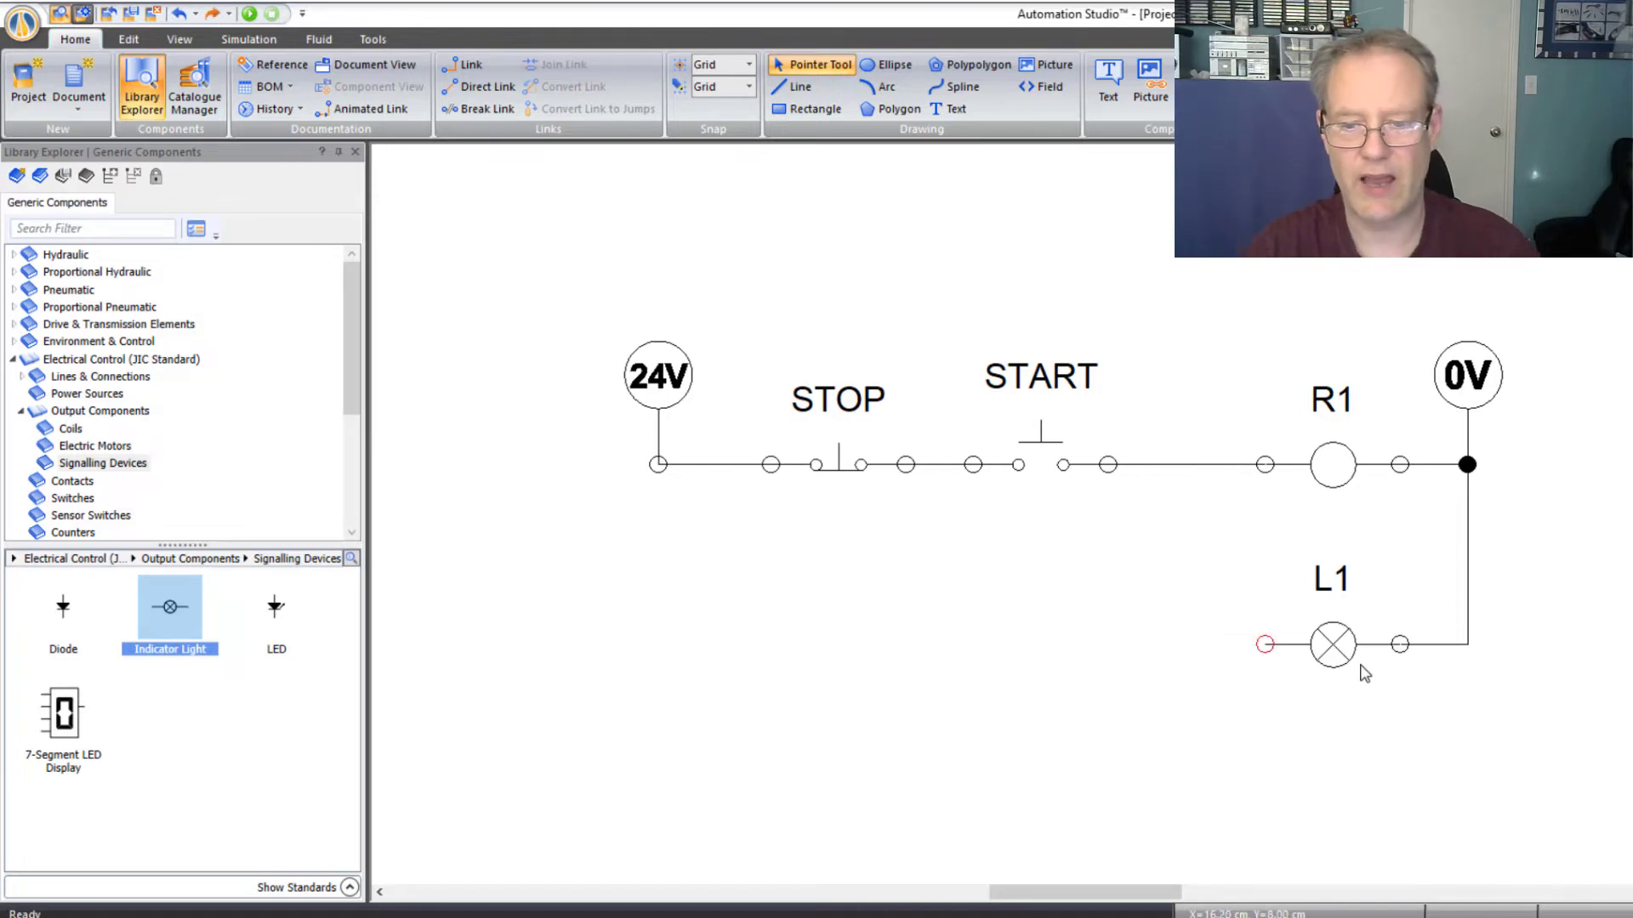
left_click_drag(1265, 645, 1265, 465)
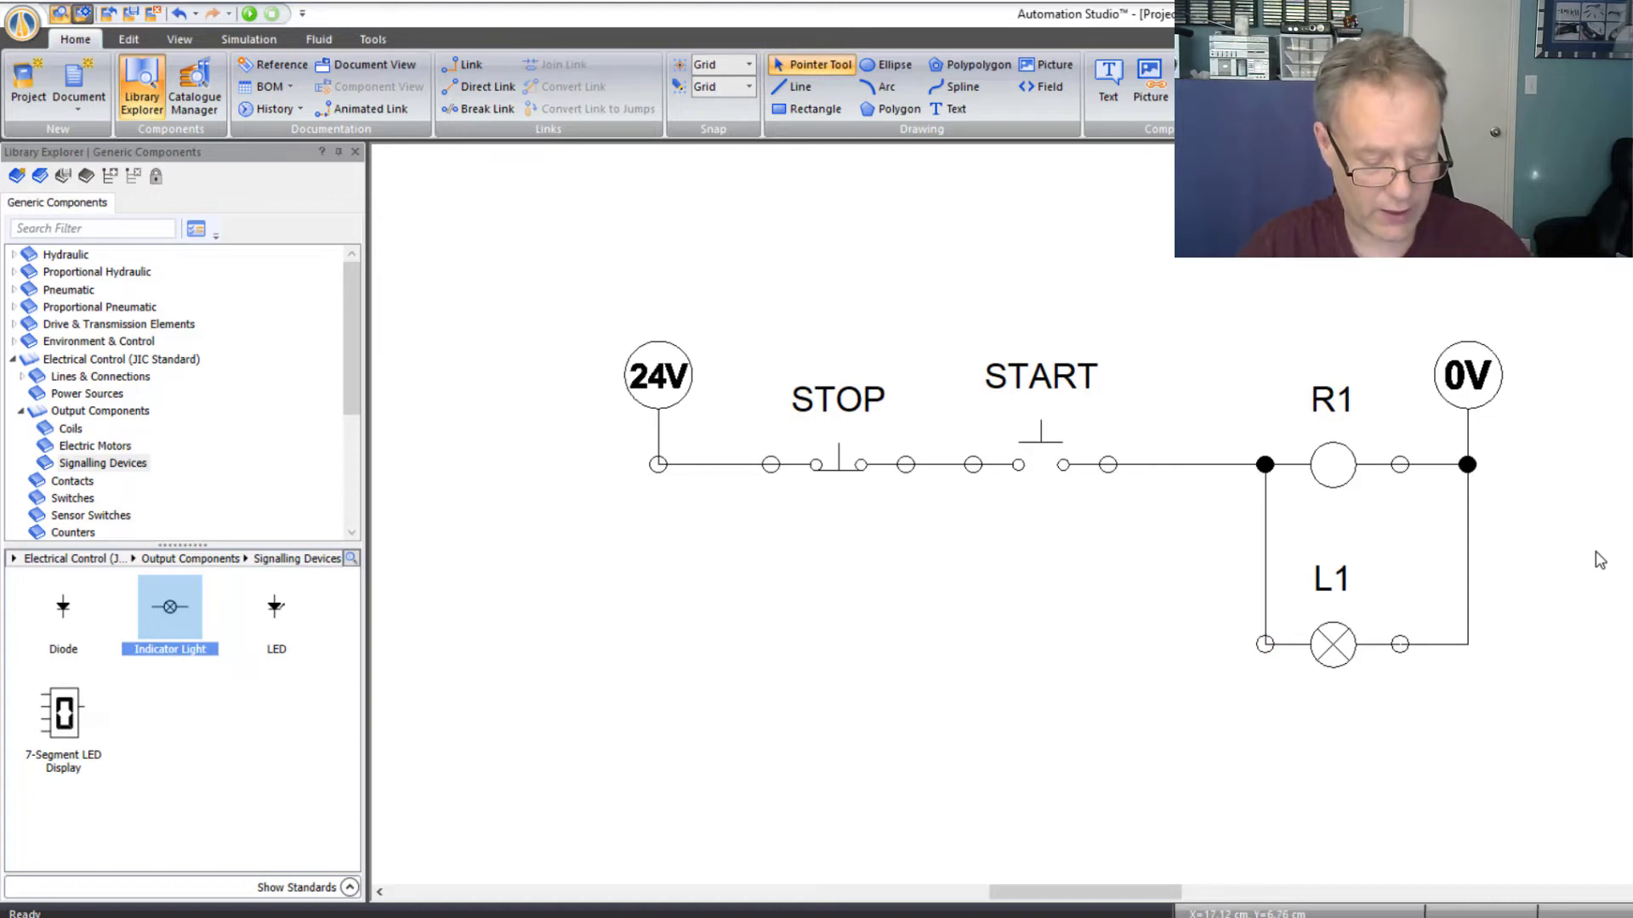
- Undo the link changes and the shifts of L1 and R1, back to before the left terminal of L1 was linked
key("ctrl+z")
key("ctrl+z")
key("ctrl+z")
key("ctrl+z")
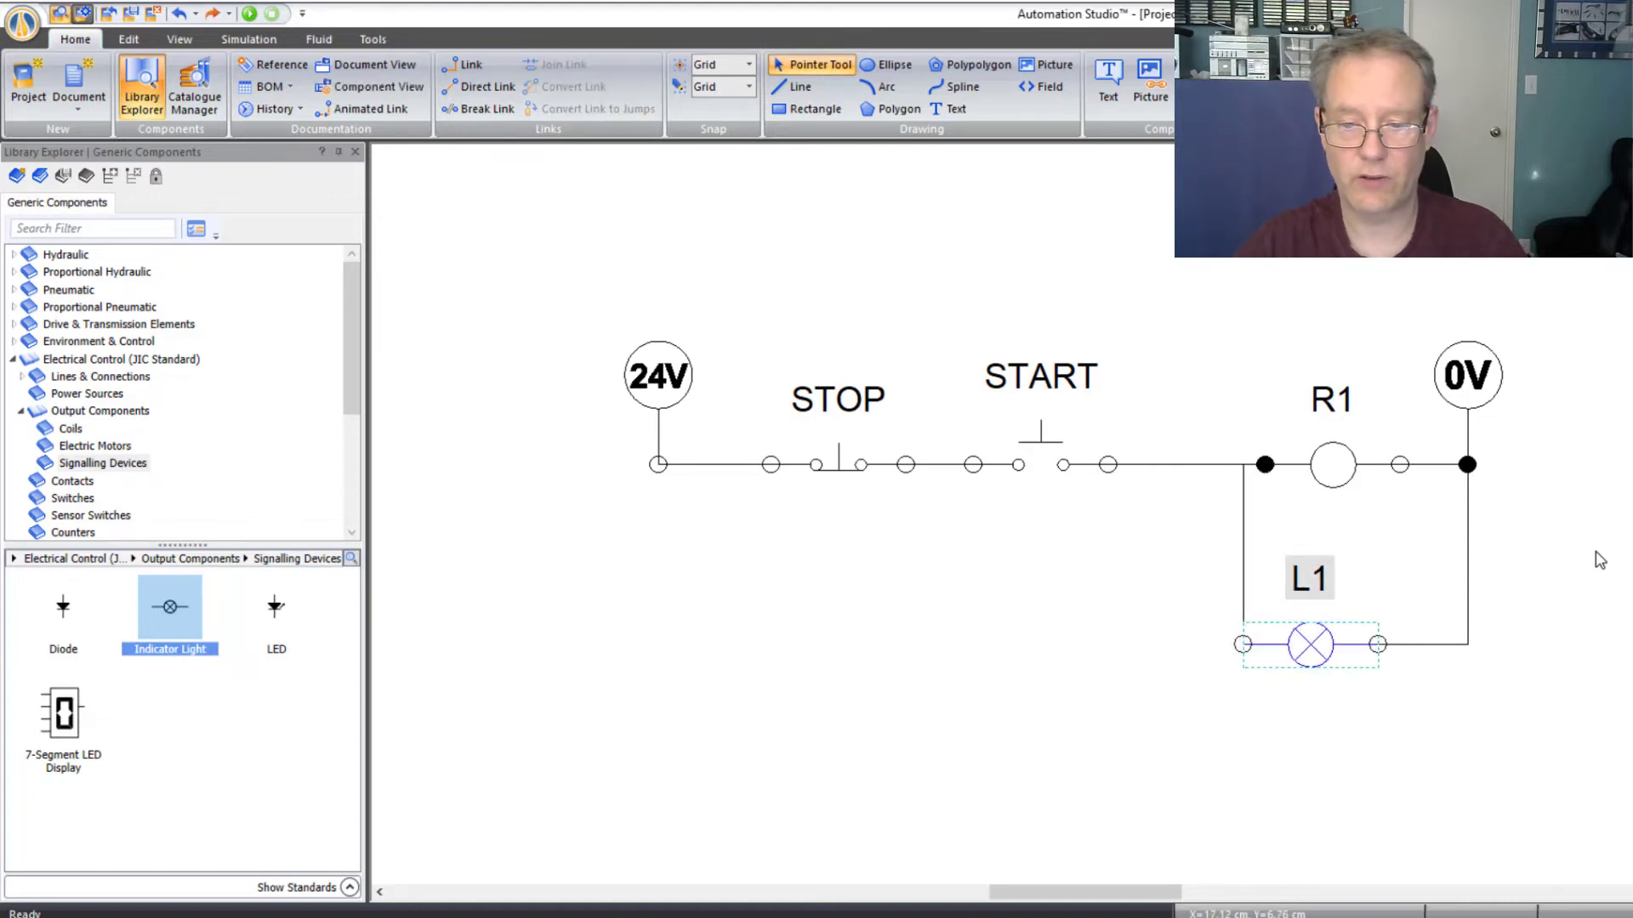
key("ctrl+z")
key("ctrl+z")
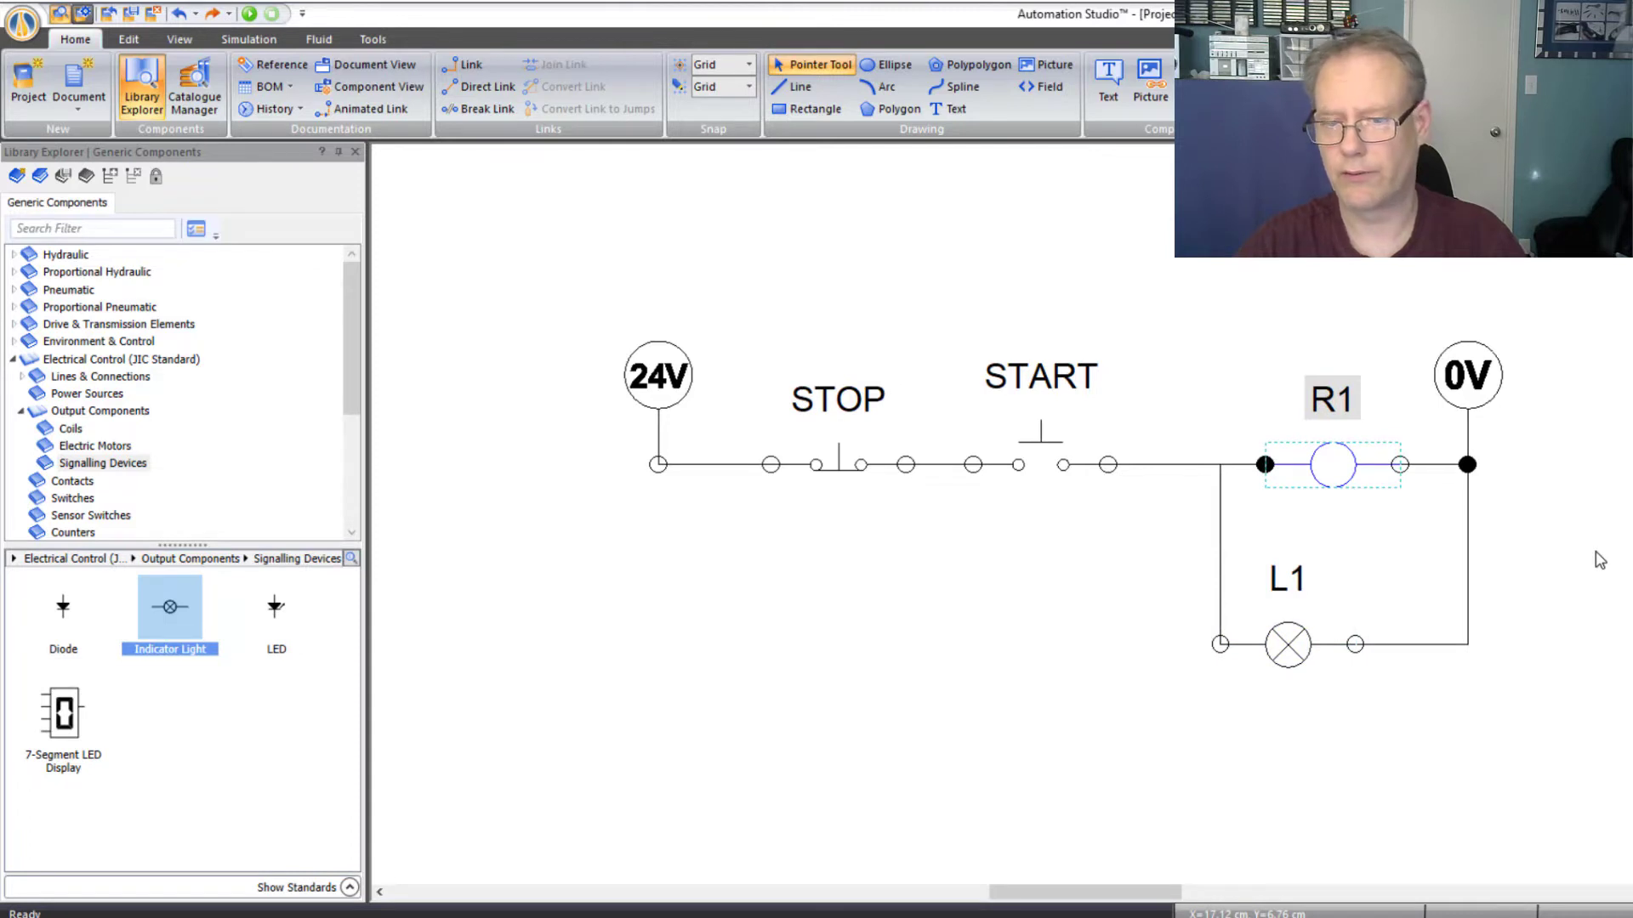
key("ctrl+z")
key("ctrl+z")
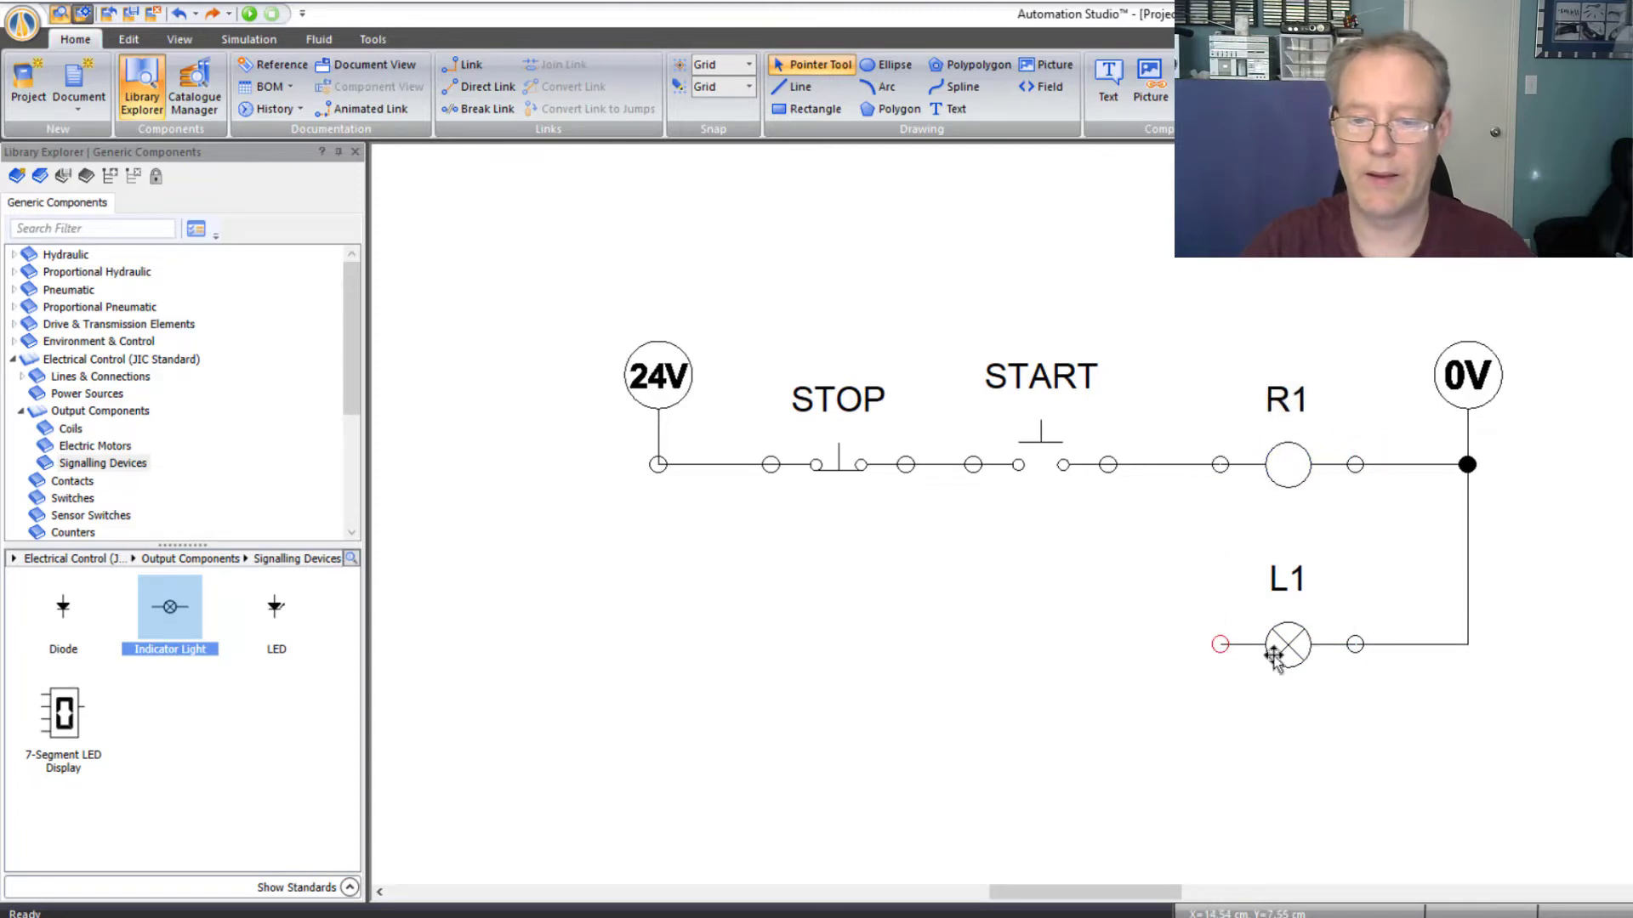
- Connect the left terminal of R1 straight down to the left terminal of L1 to put the light in parallel with the coil
left_click_drag(1218, 471, 1220, 644)
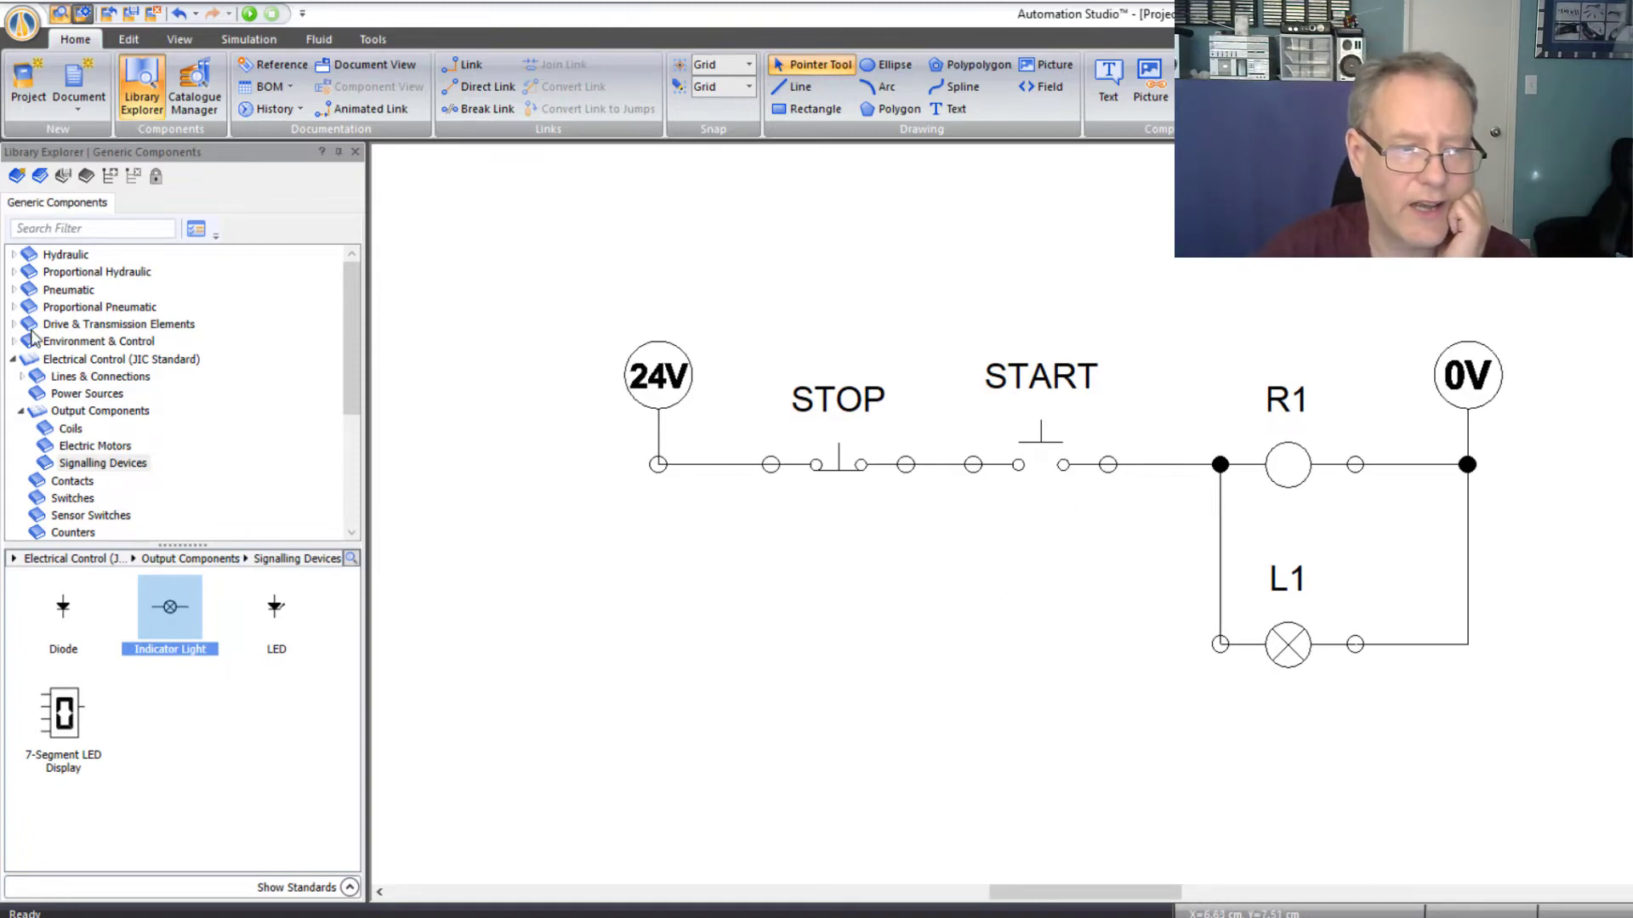
- Place a Normally Open Contact from the JIC contacts category directly below the START push-button
left_click(20, 413)
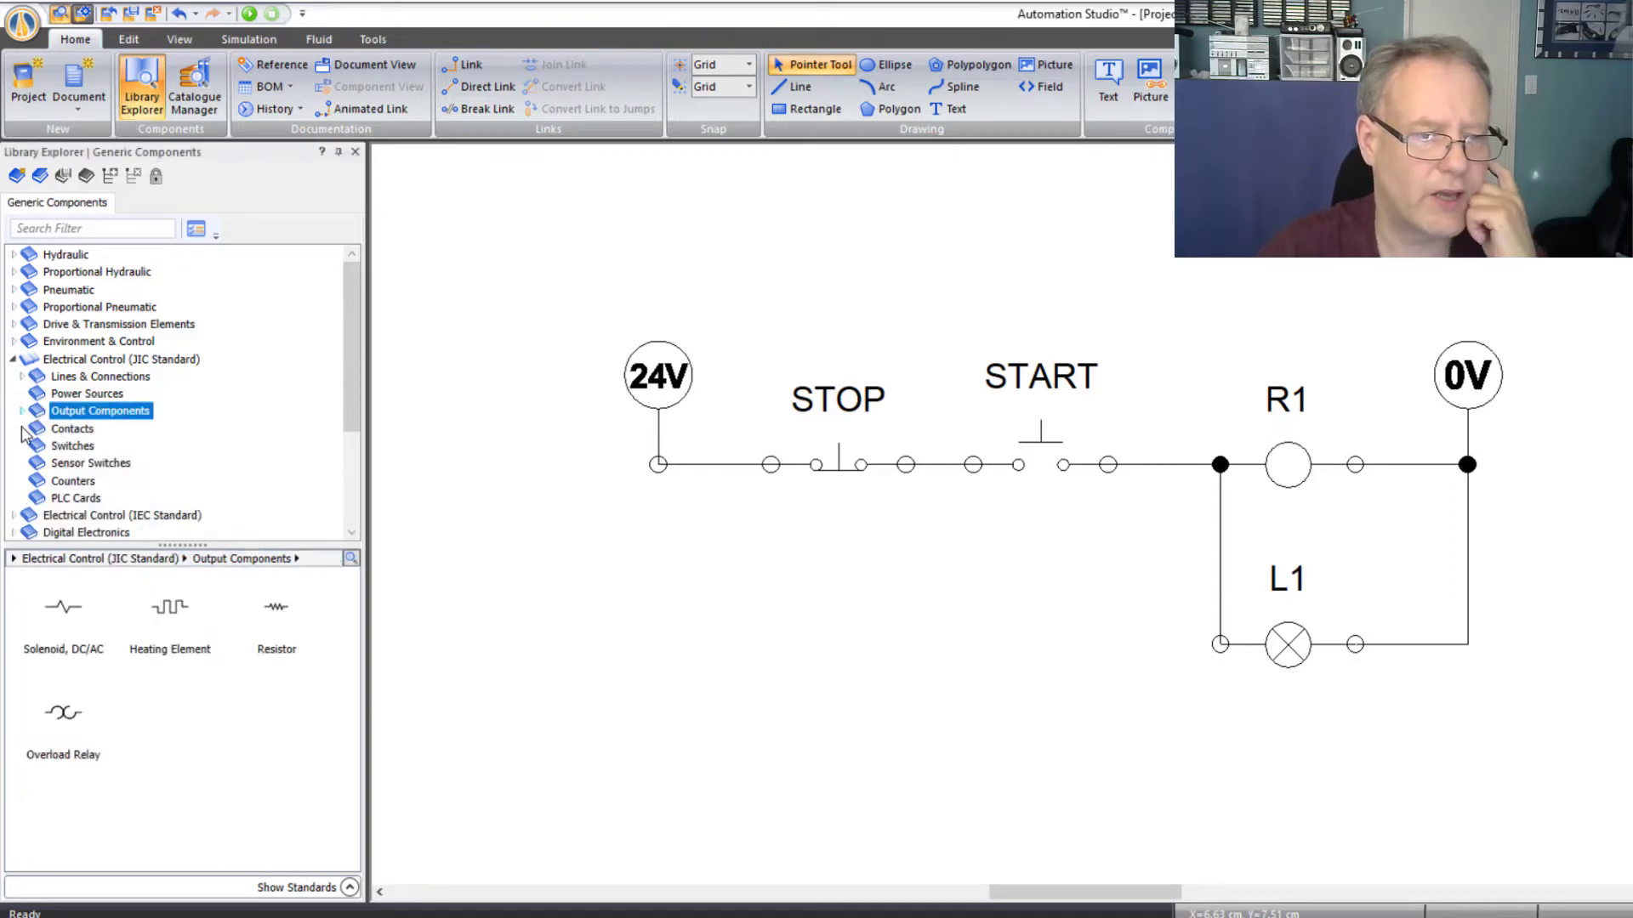
left_click(80, 434)
scroll(260, 672, "down", 3)
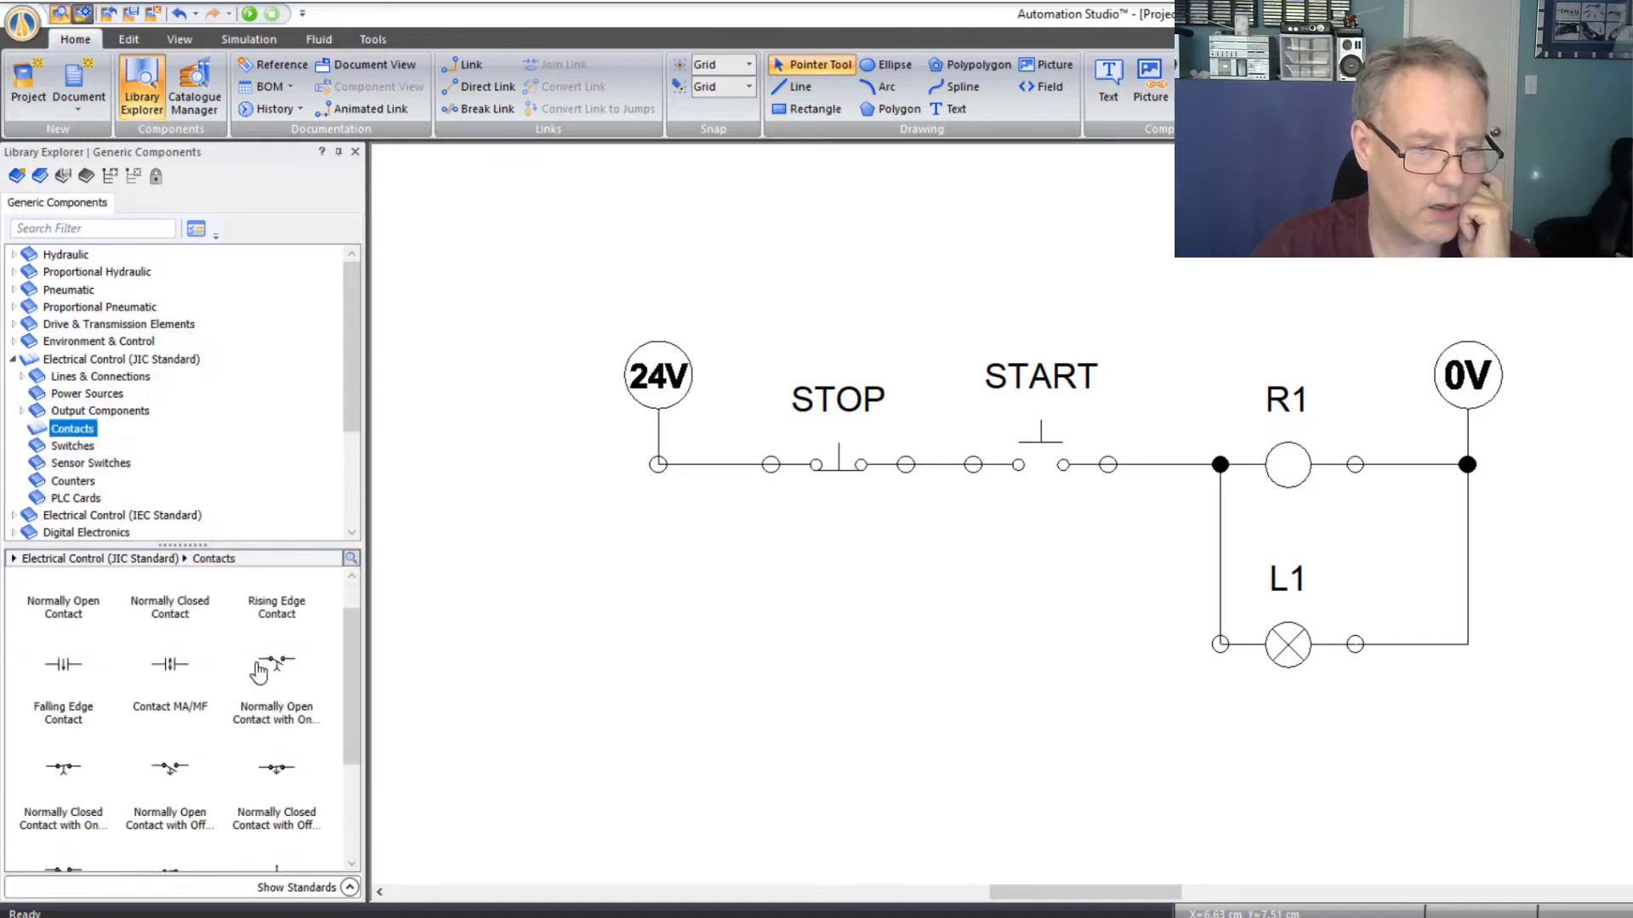
scroll(257, 672, "up", 3)
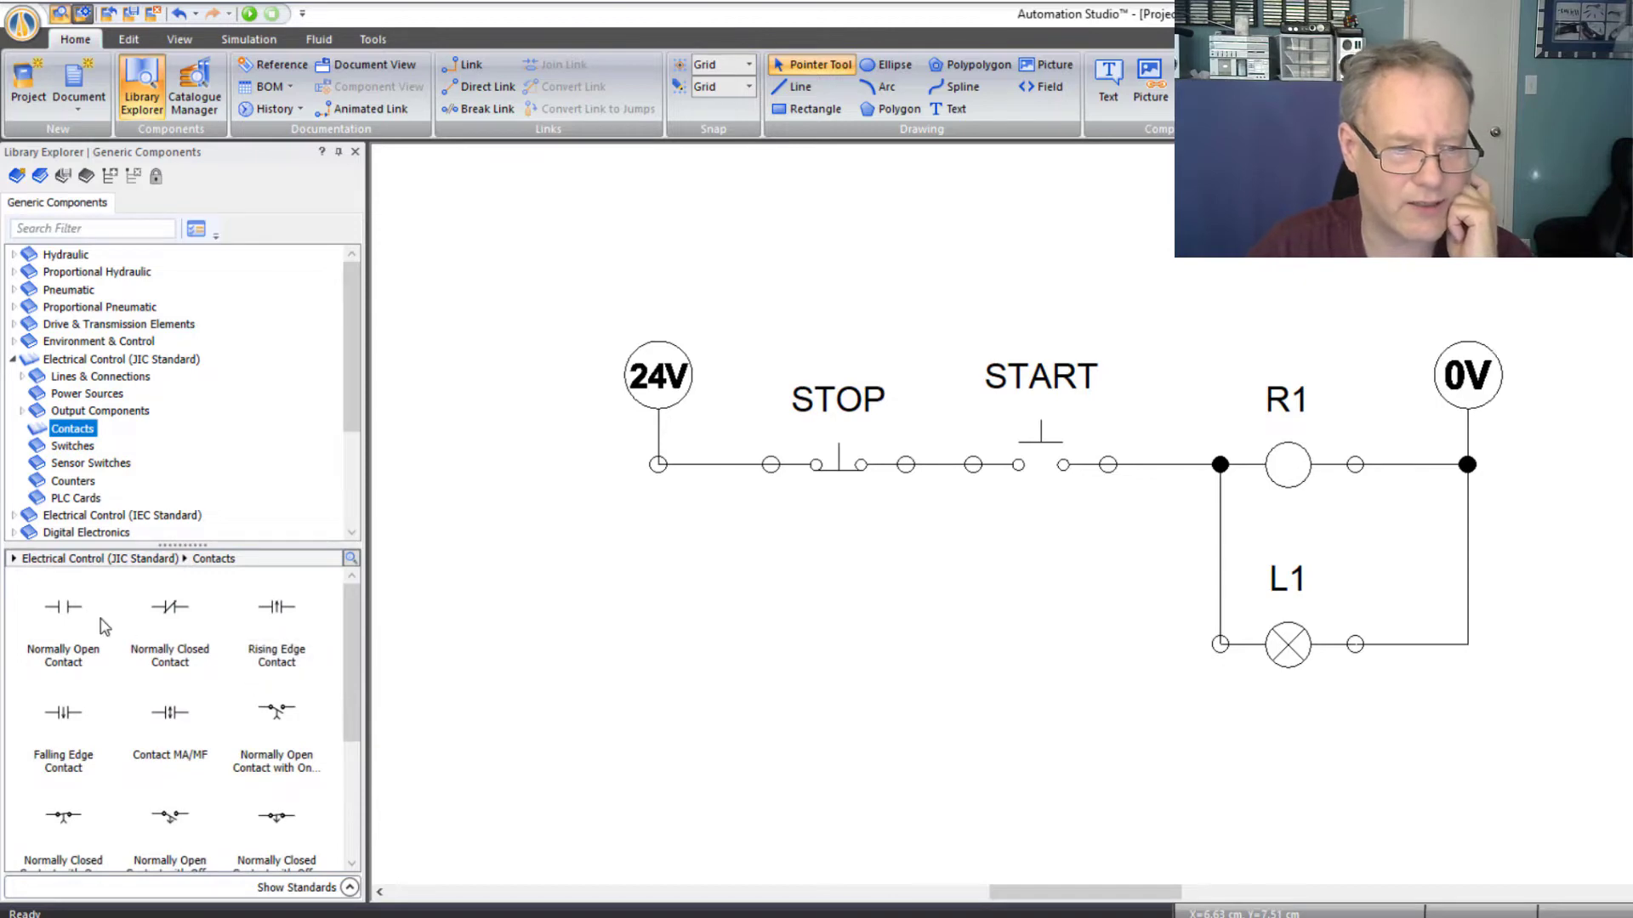
scroll(259, 778, "down", 3)
scroll(255, 787, "down", 3)
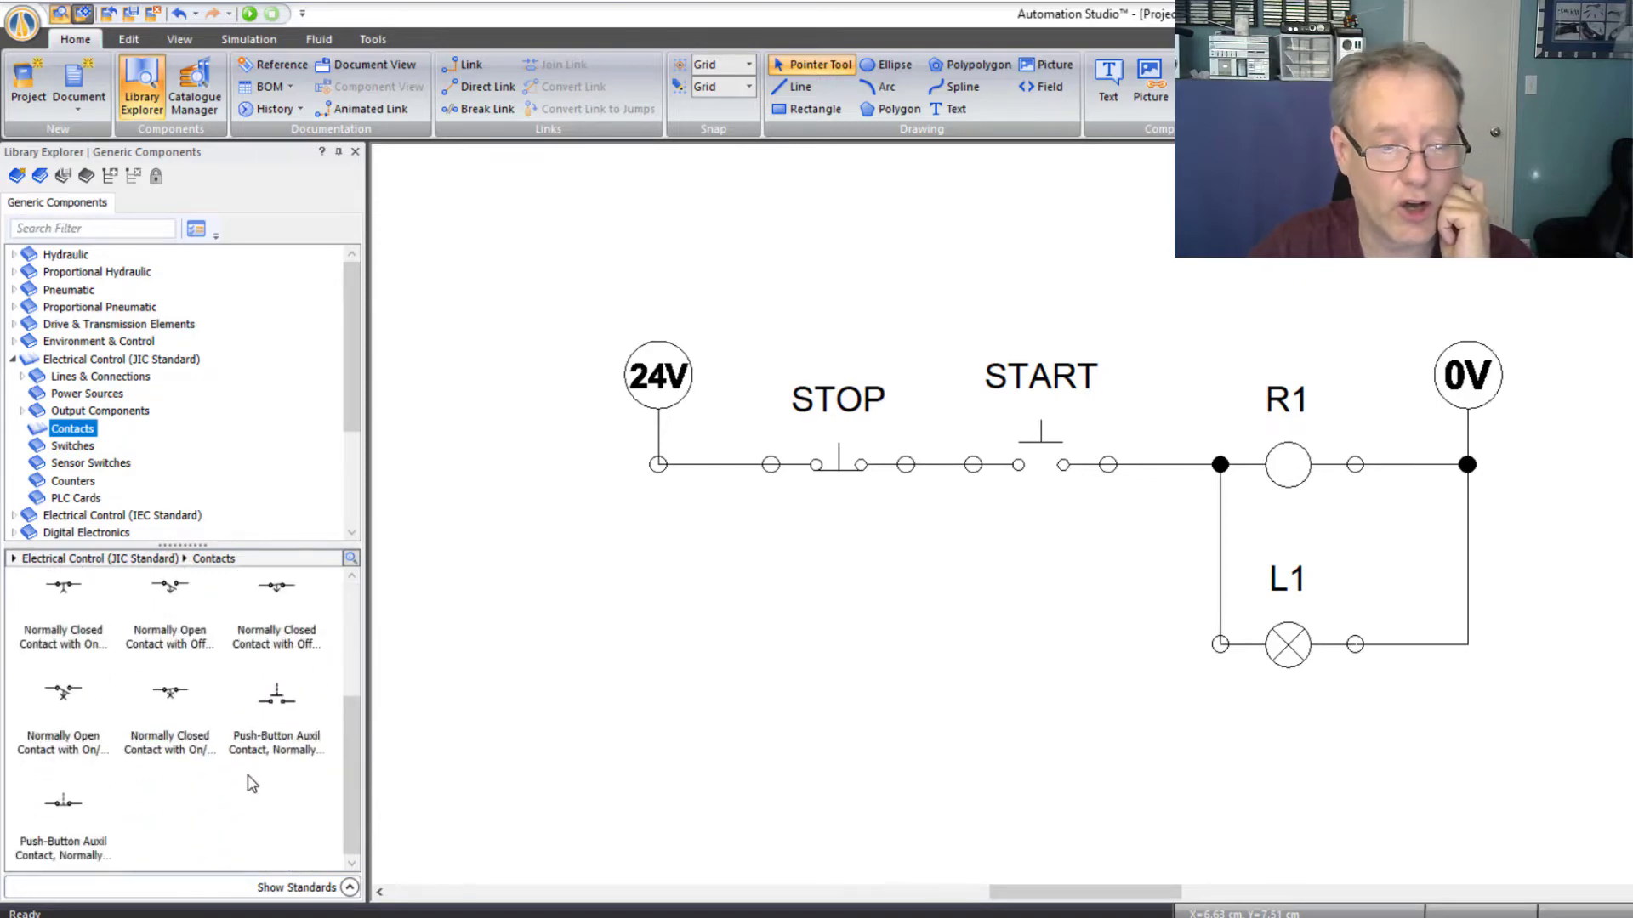
scroll(255, 787, "up", 5)
scroll(214, 671, "down", 3)
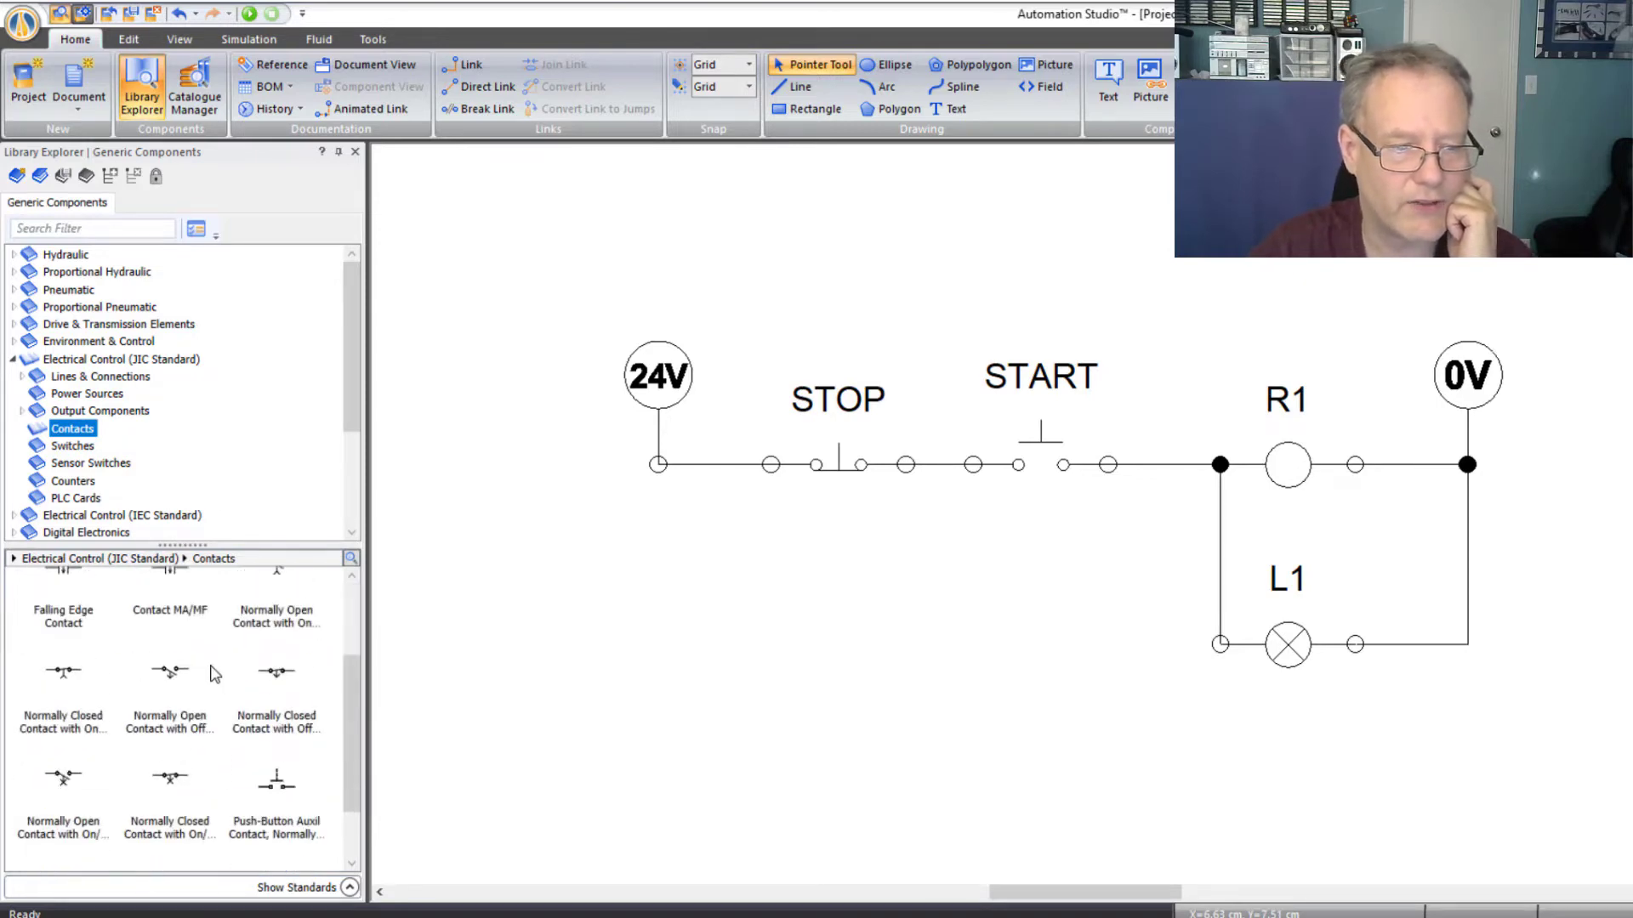
scroll(213, 671, "up", 4)
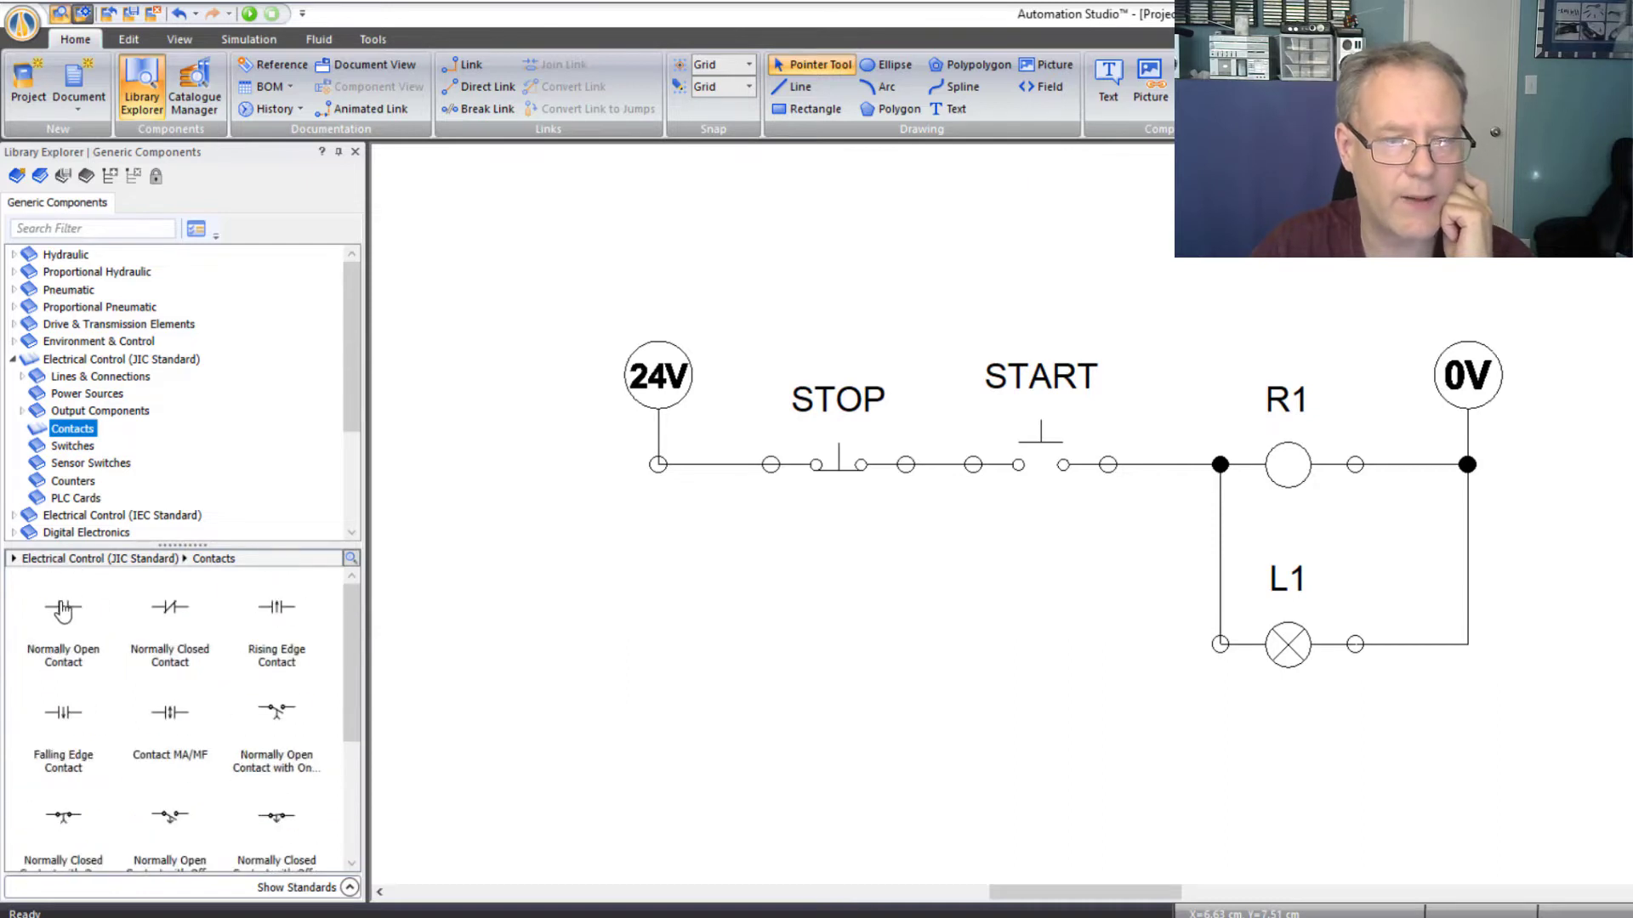
mouse_move(63, 610)
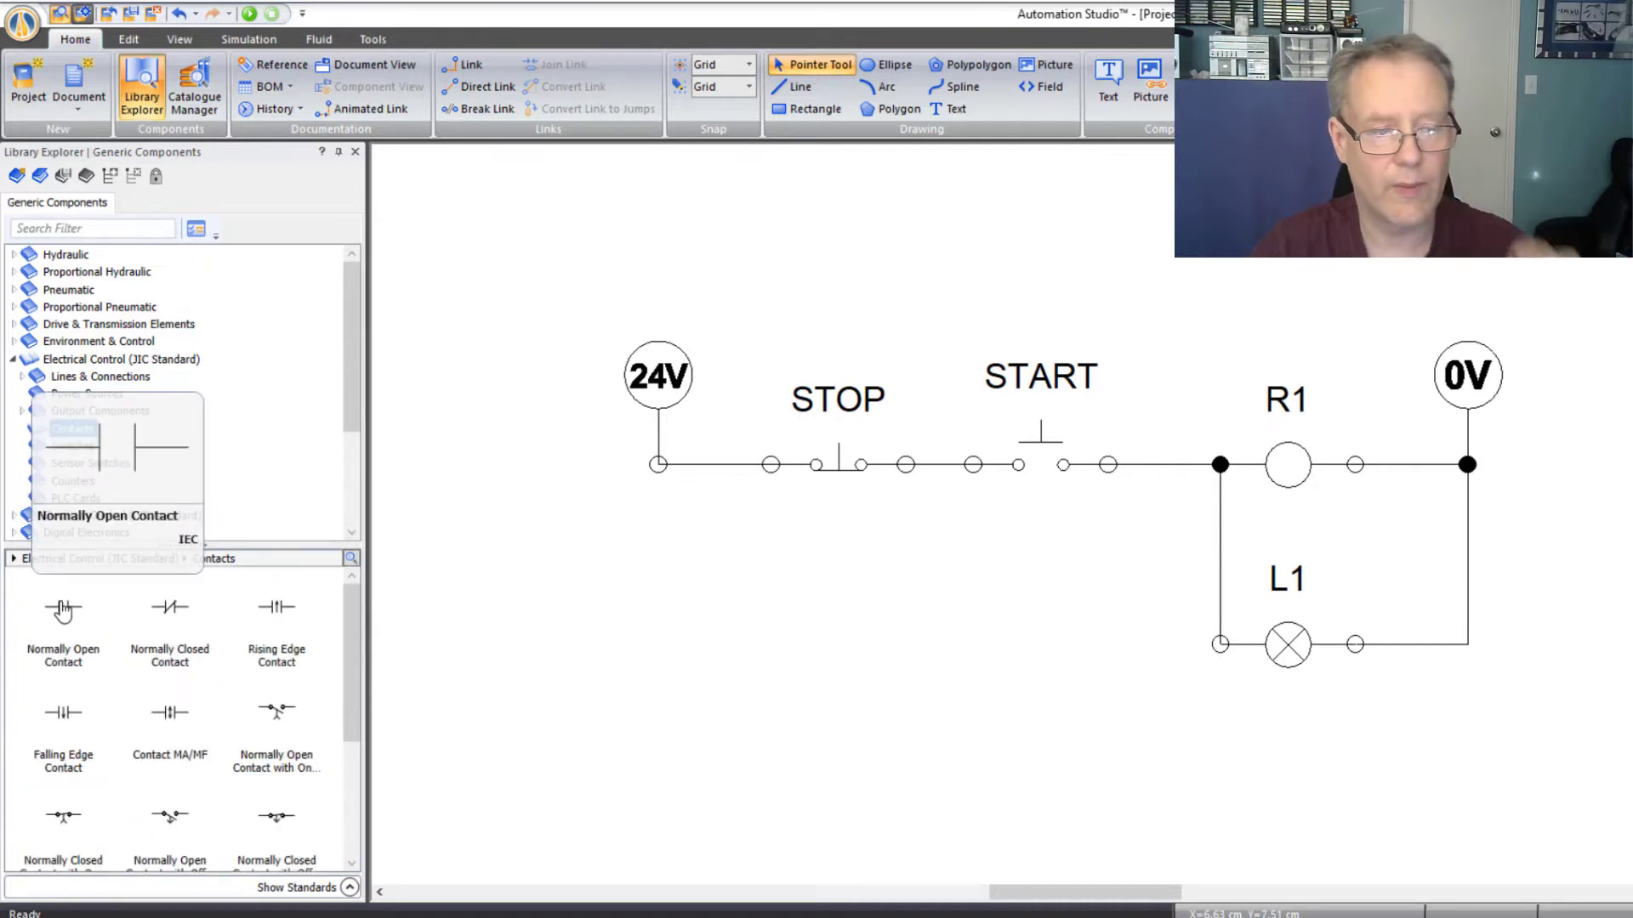
left_click_drag(62, 610, 1049, 532)
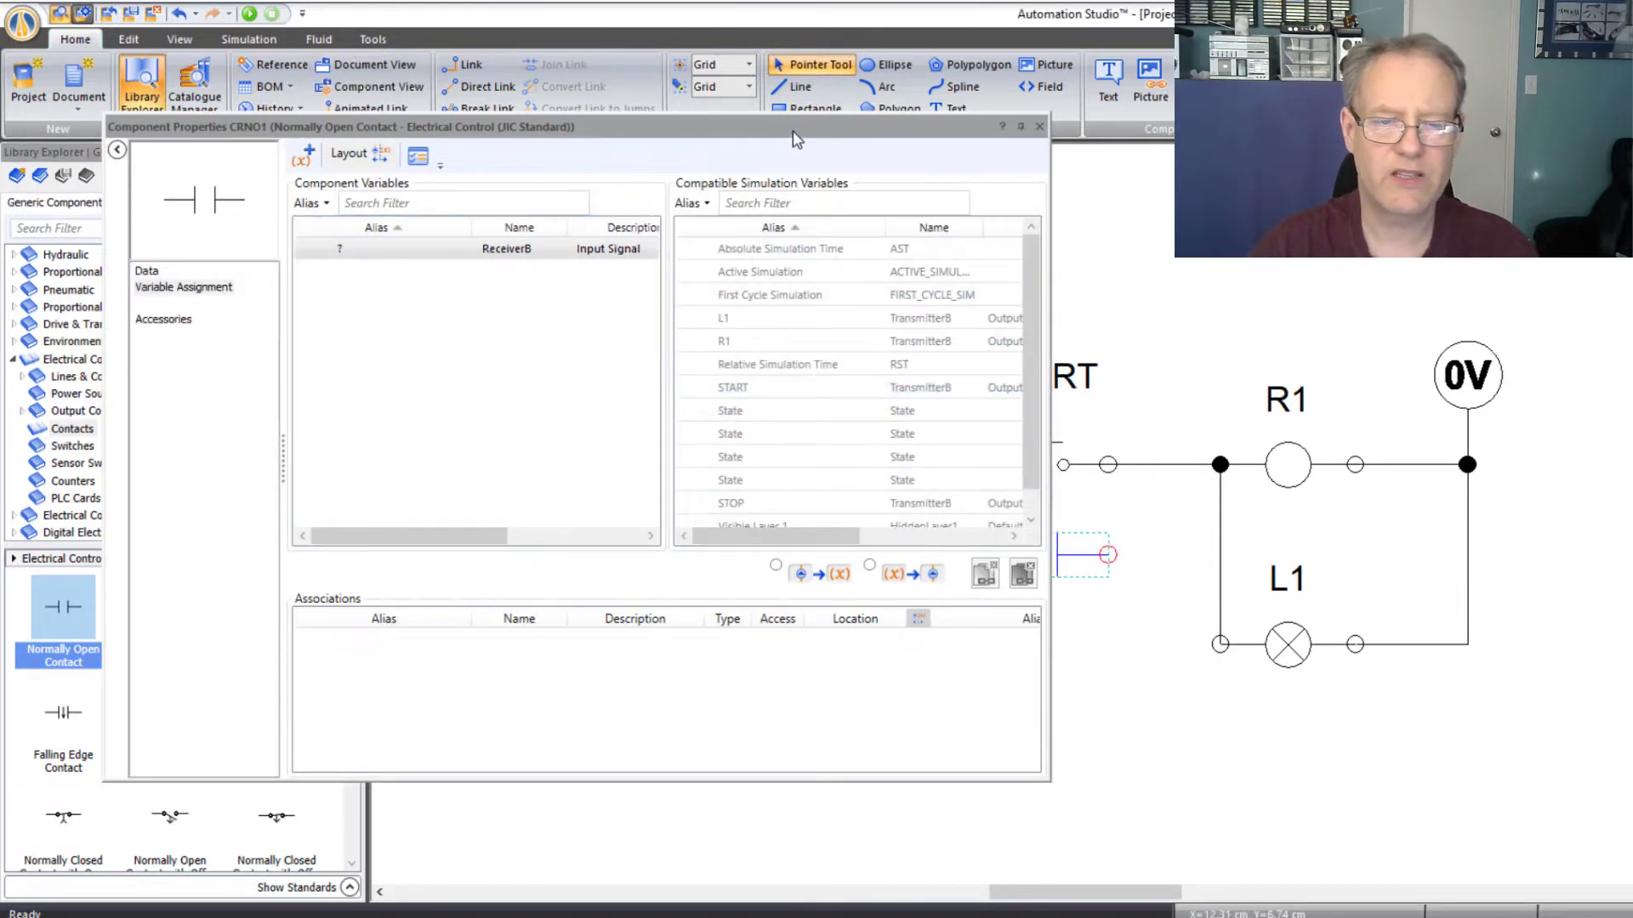
- Assign the R1 coil variable to the new contact and link its two terminals up to either side of the START push-button
left_click_drag(800, 128, 712, 140)
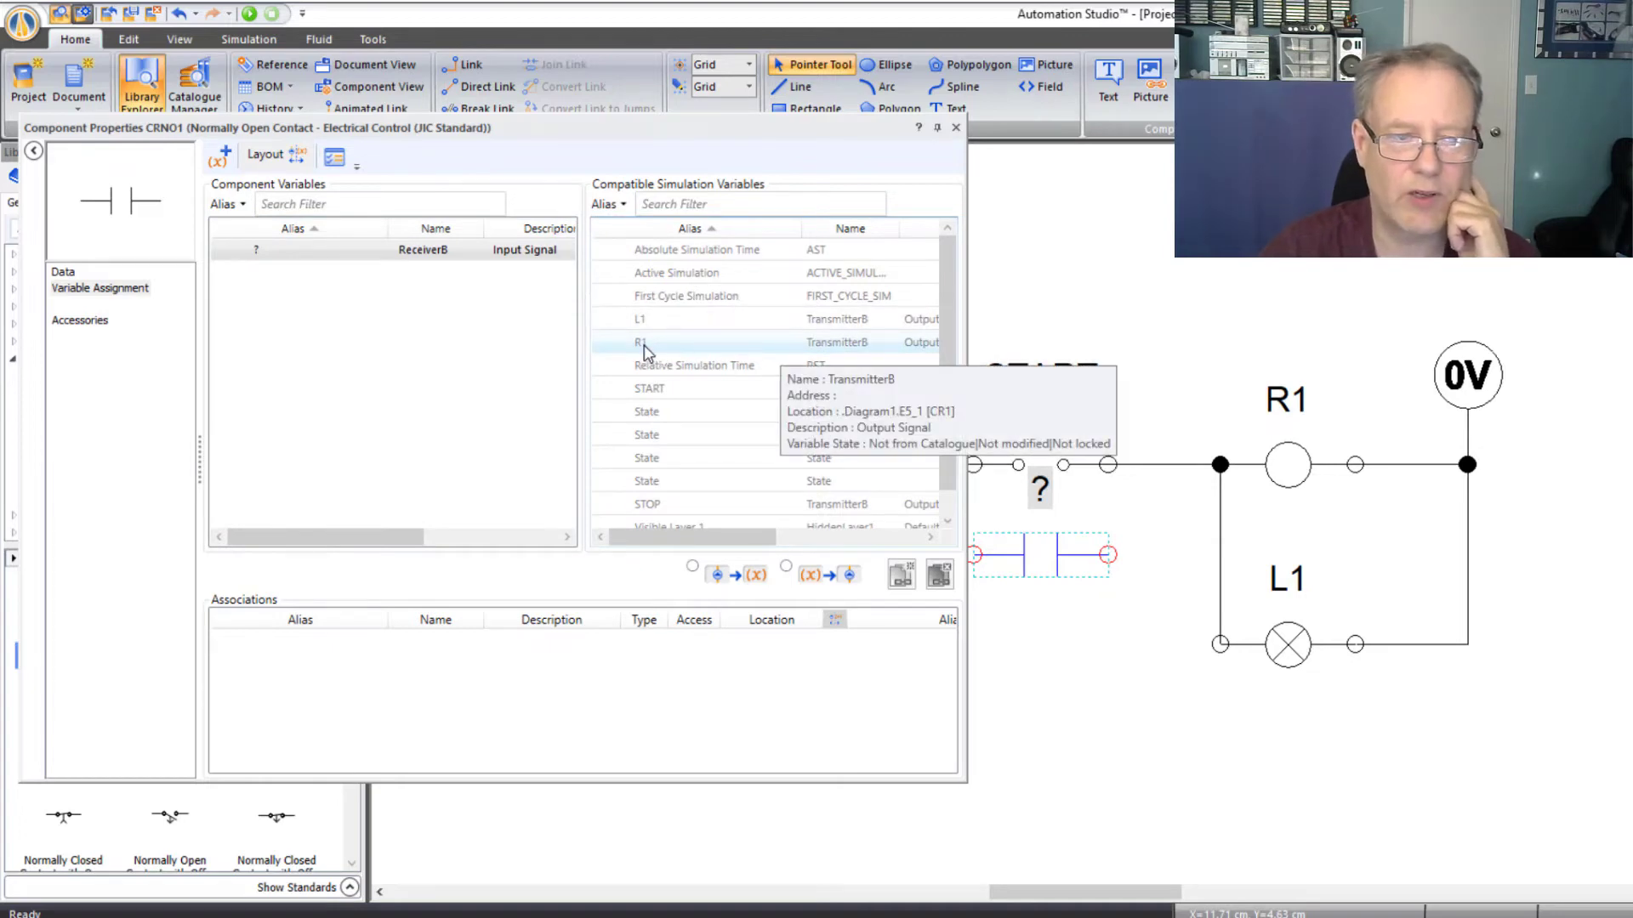
left_click(281, 252)
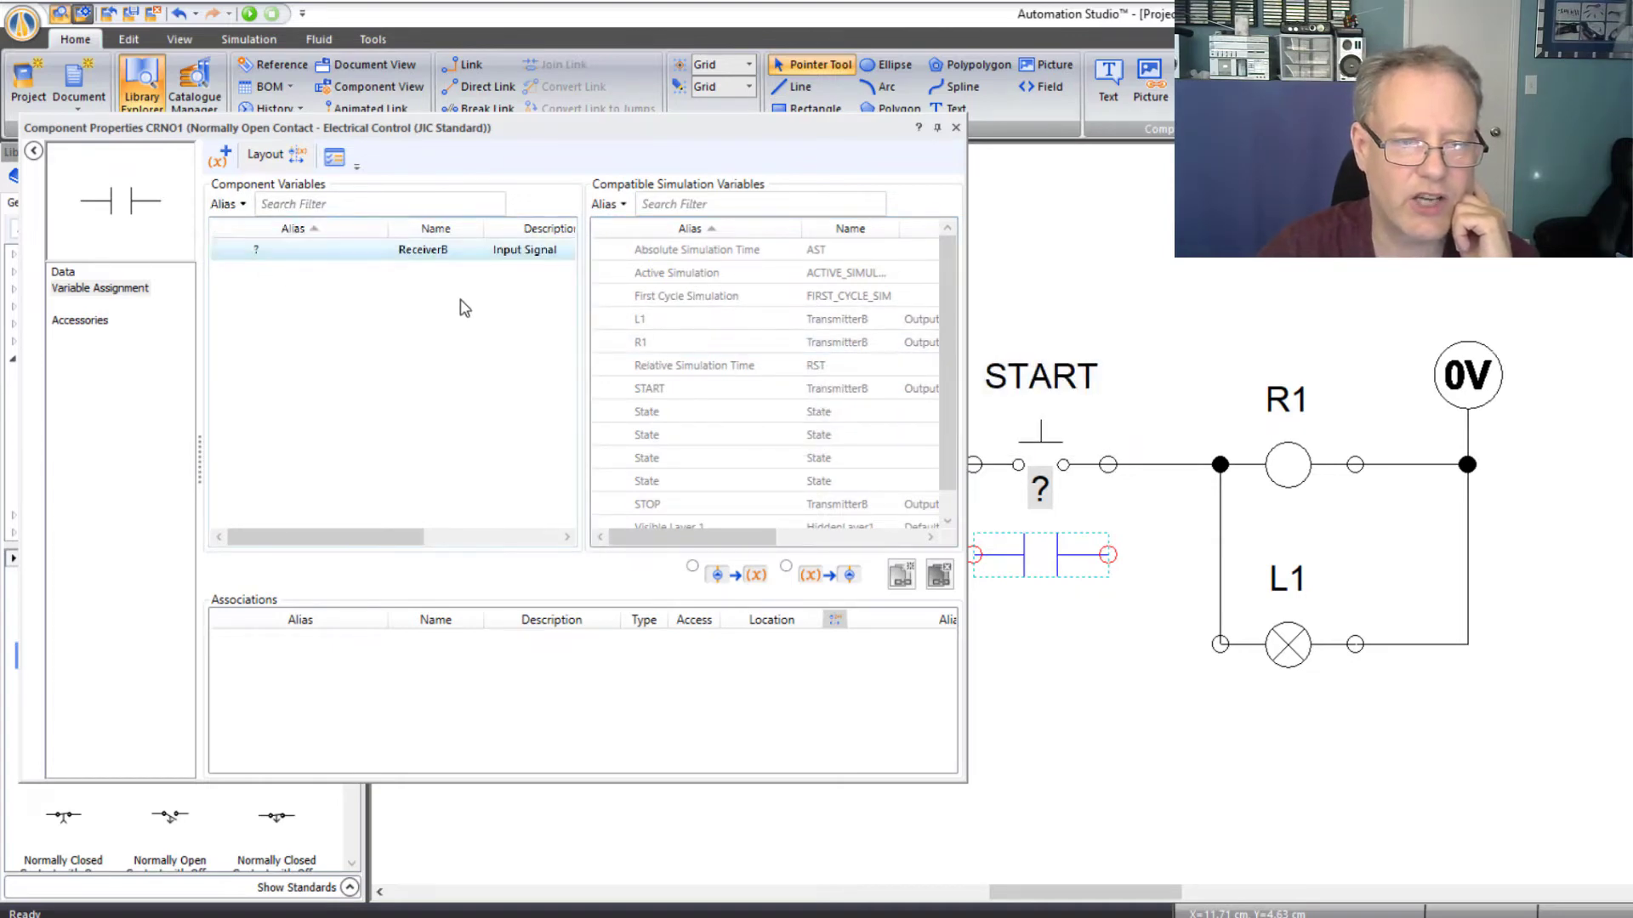
left_click(648, 342)
left_click(902, 574)
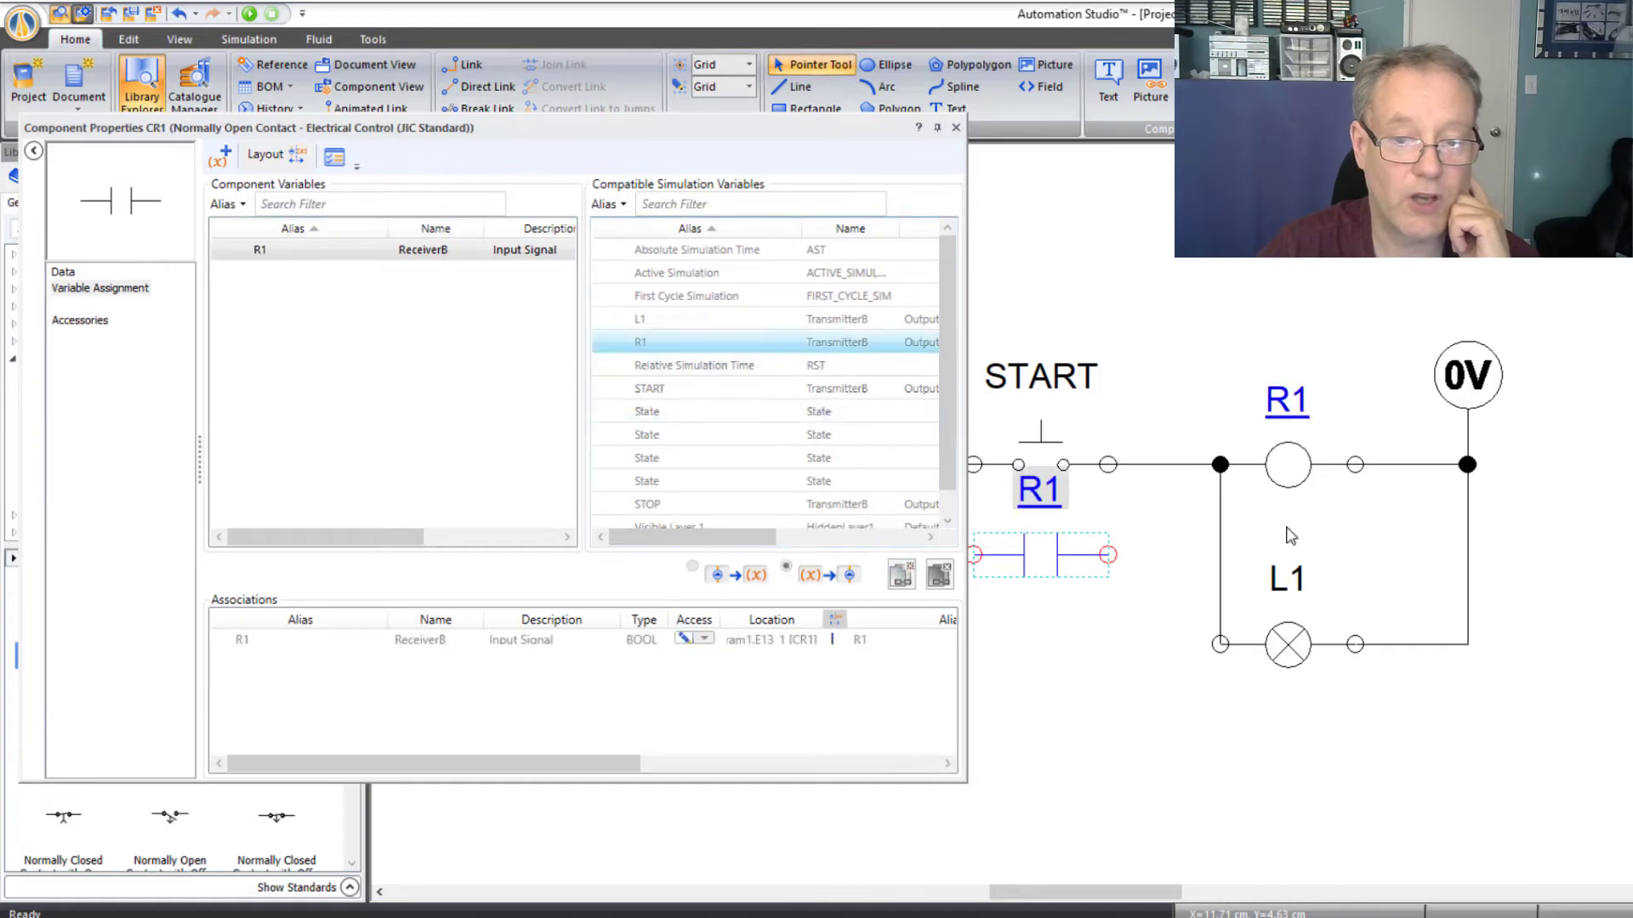
left_click(955, 129)
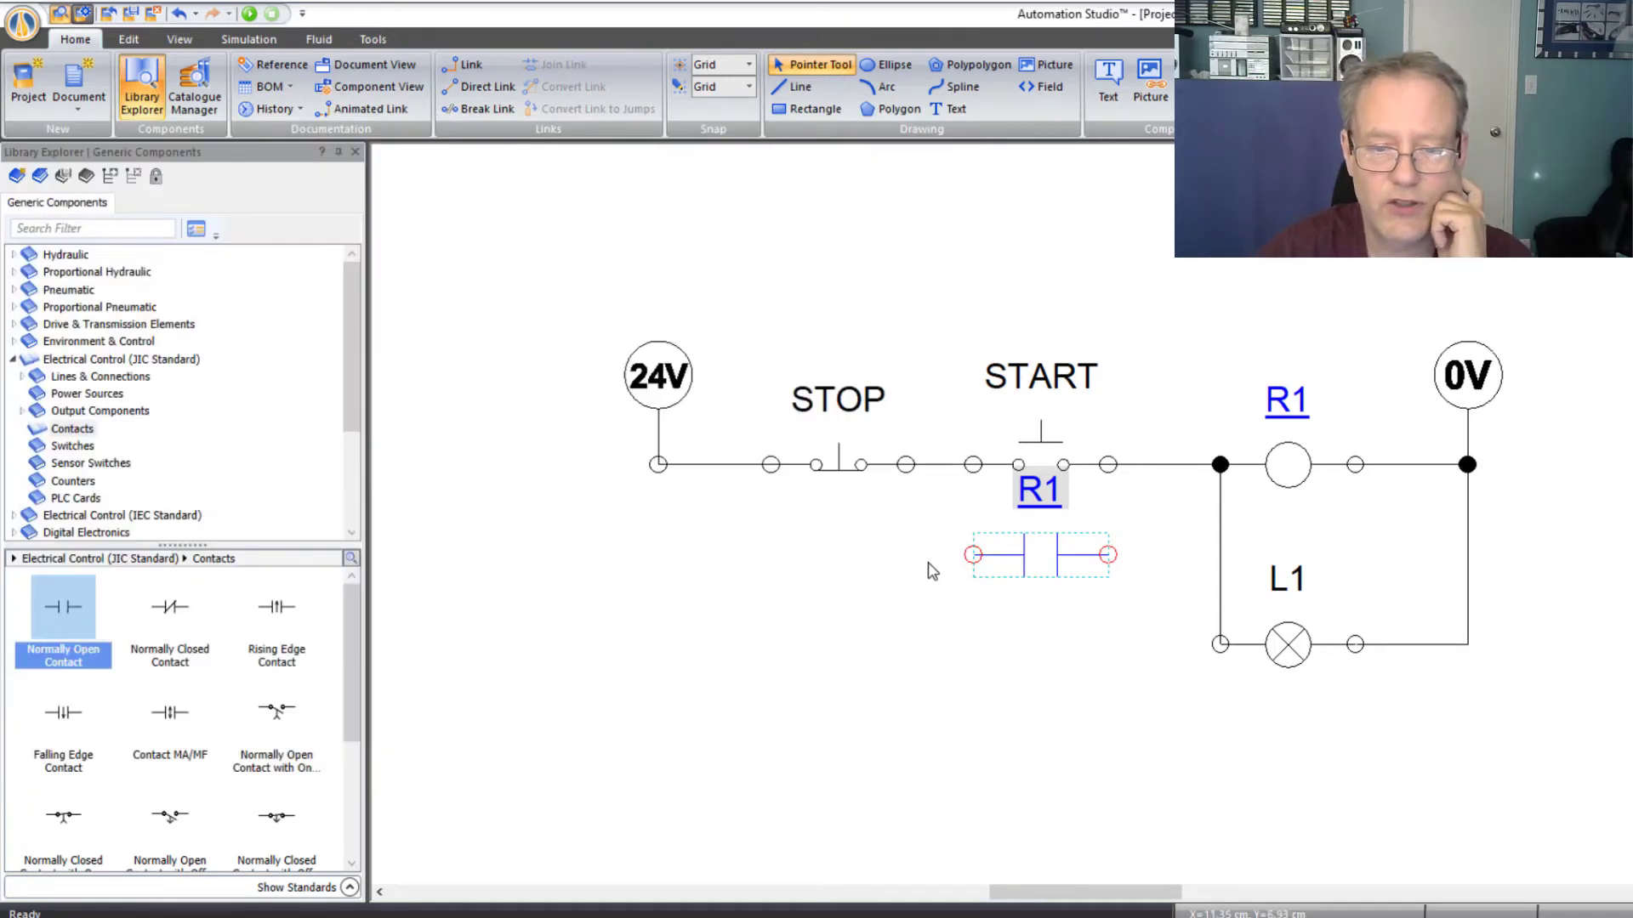
left_click_drag(973, 464, 974, 552)
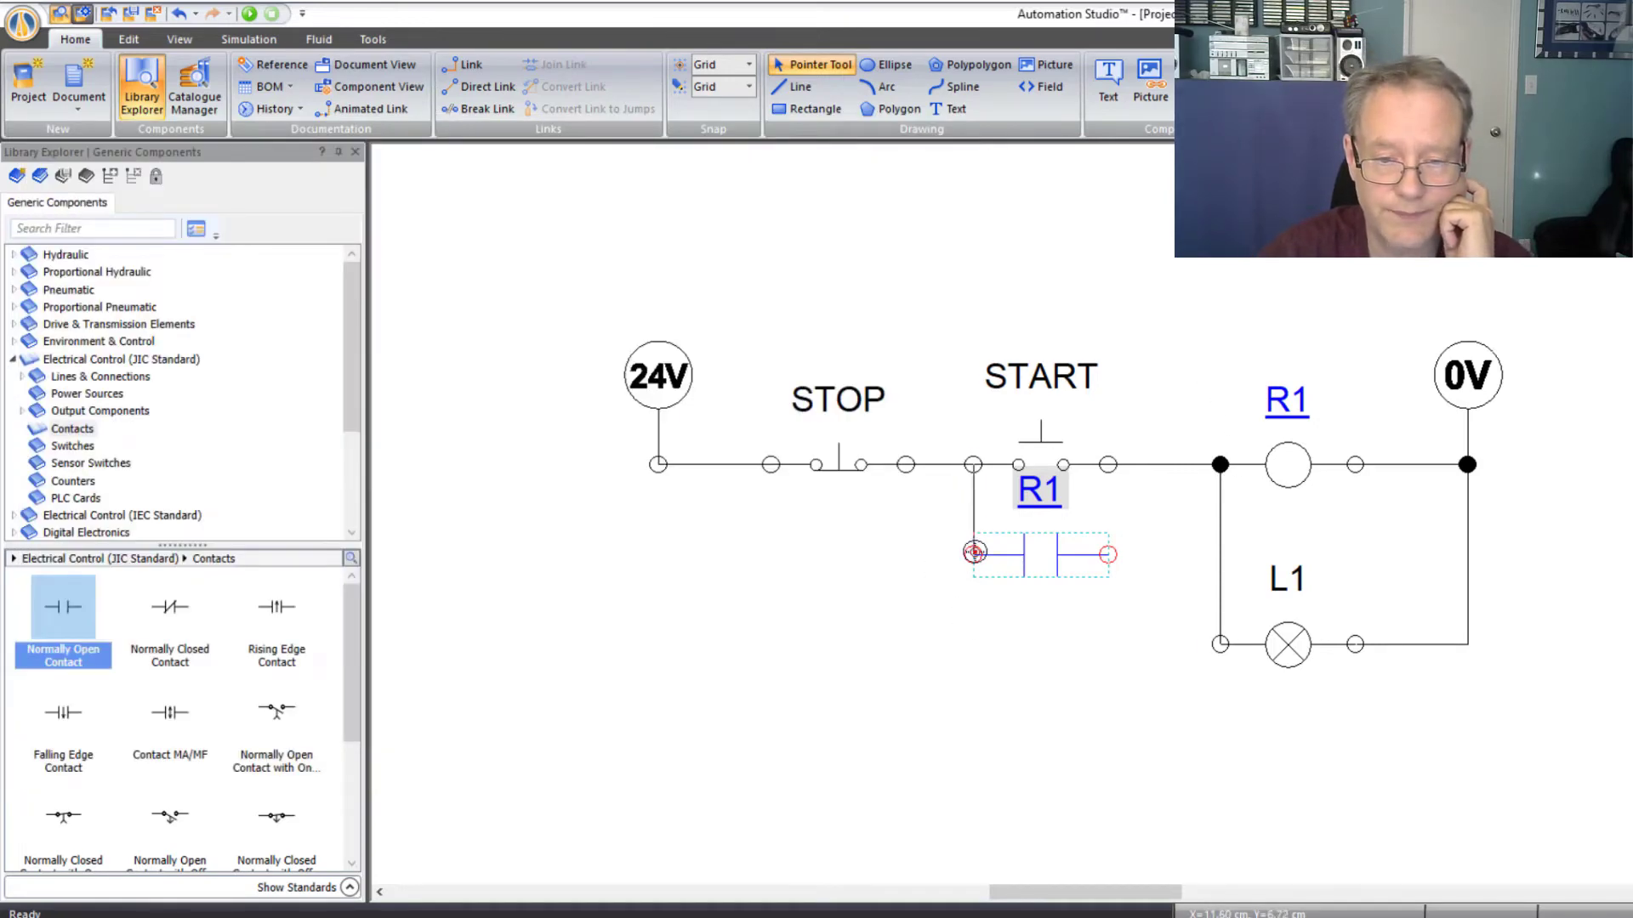
left_click_drag(1108, 464, 1108, 555)
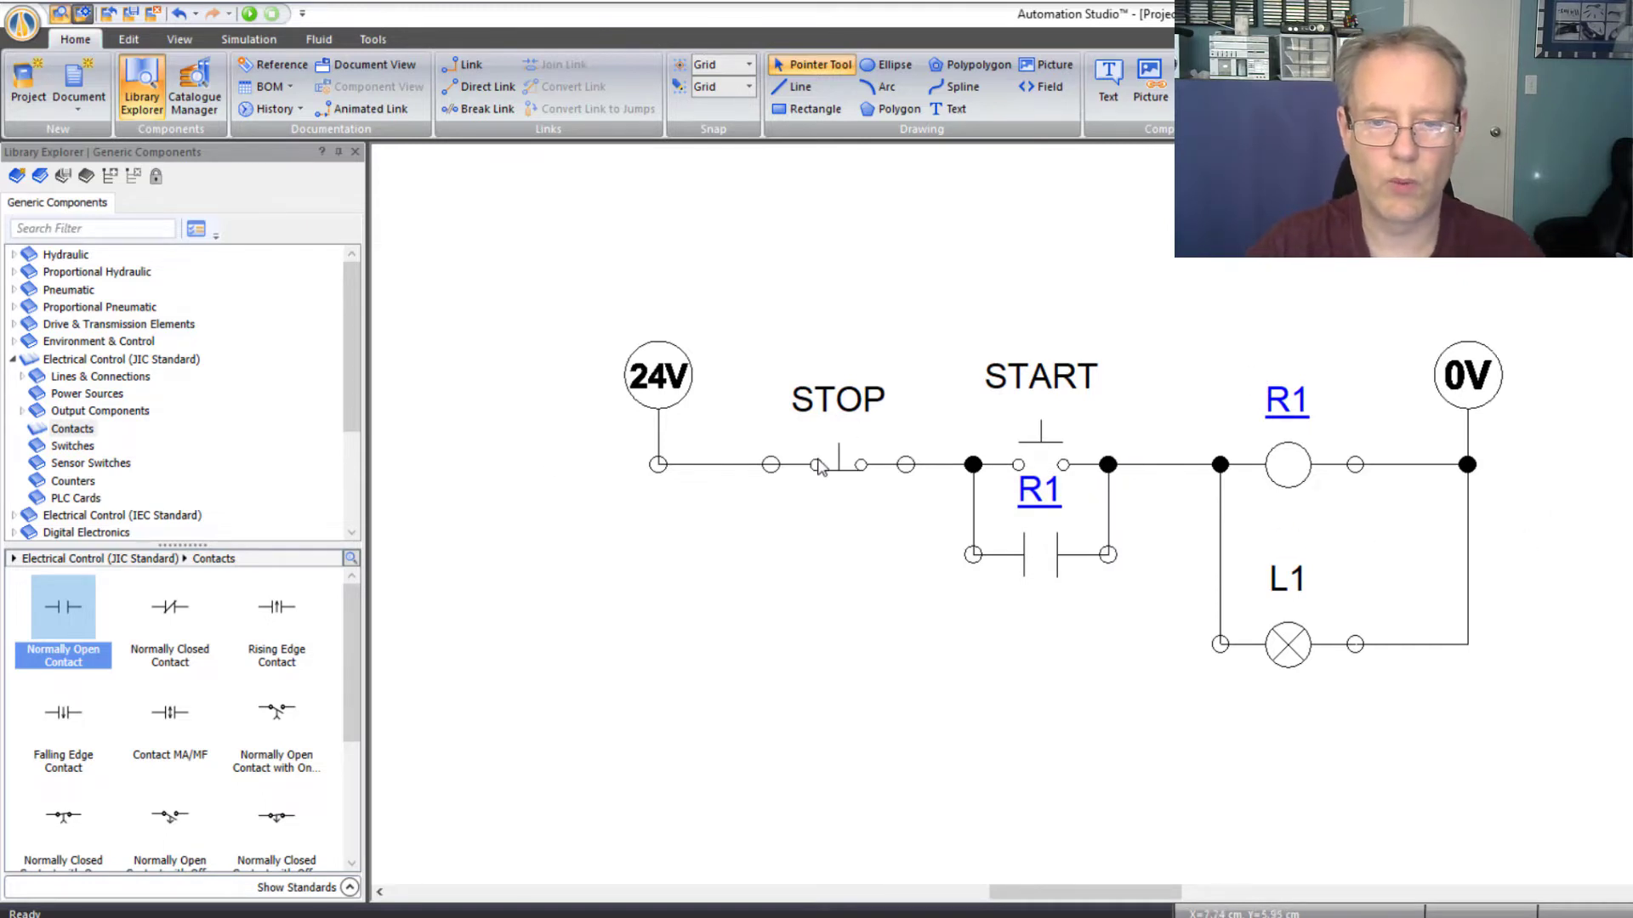
- Run the normal simulation, actuate the START push-button to test the R1 holding contact and light L1, and stop the simulation
left_click(246, 40)
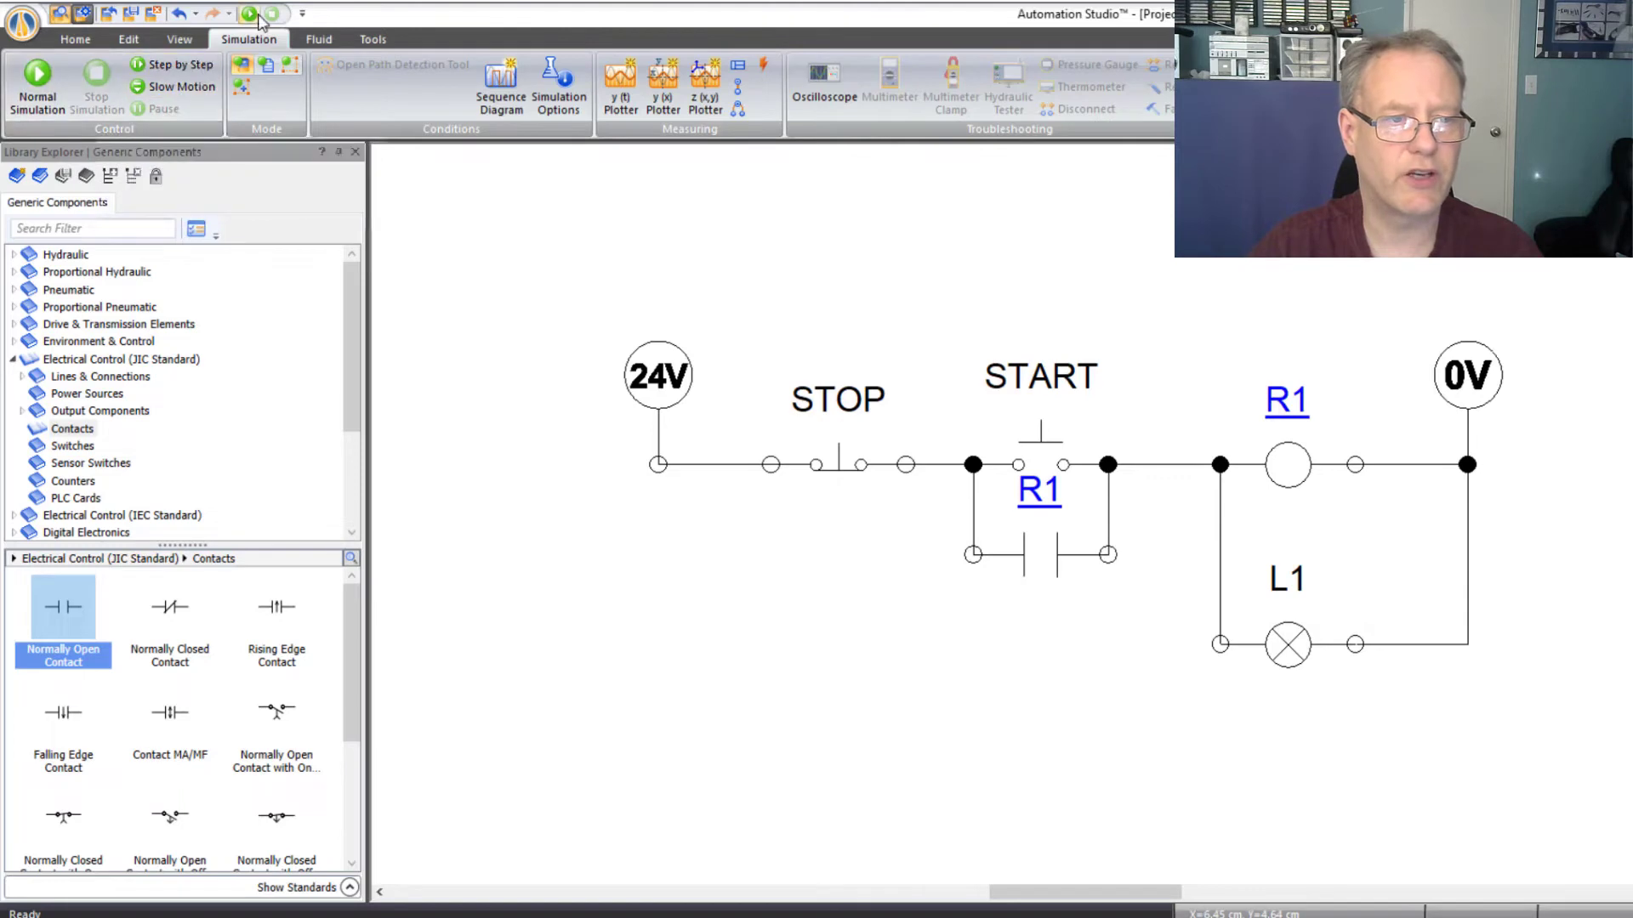
left_click(41, 79)
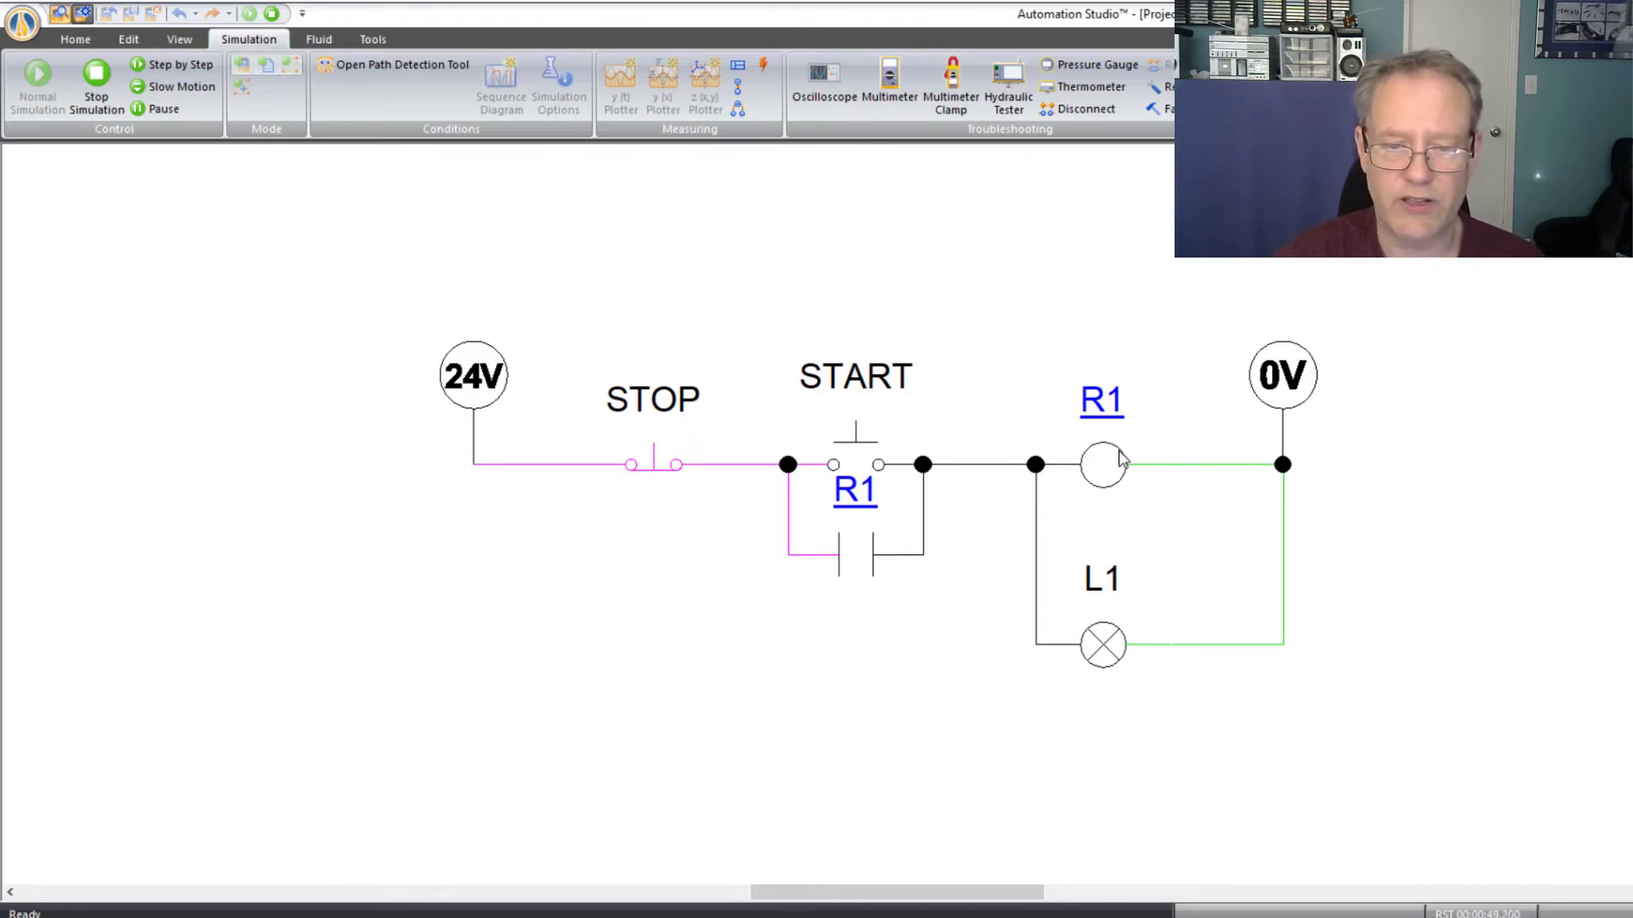
left_click(861, 445)
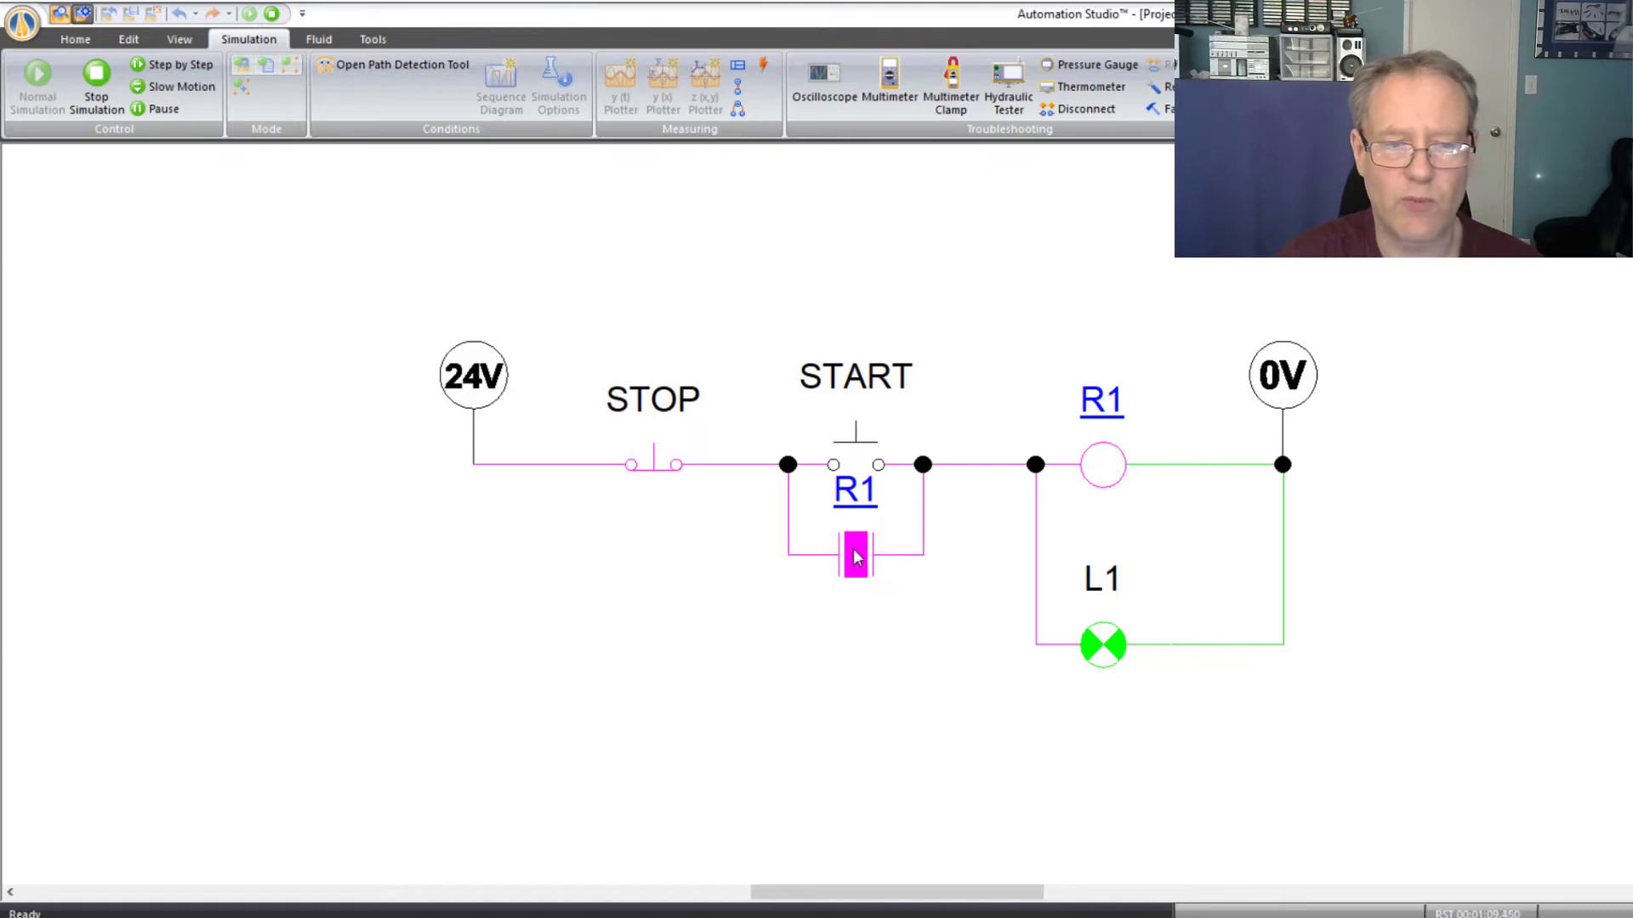
key("ctrl+F2")
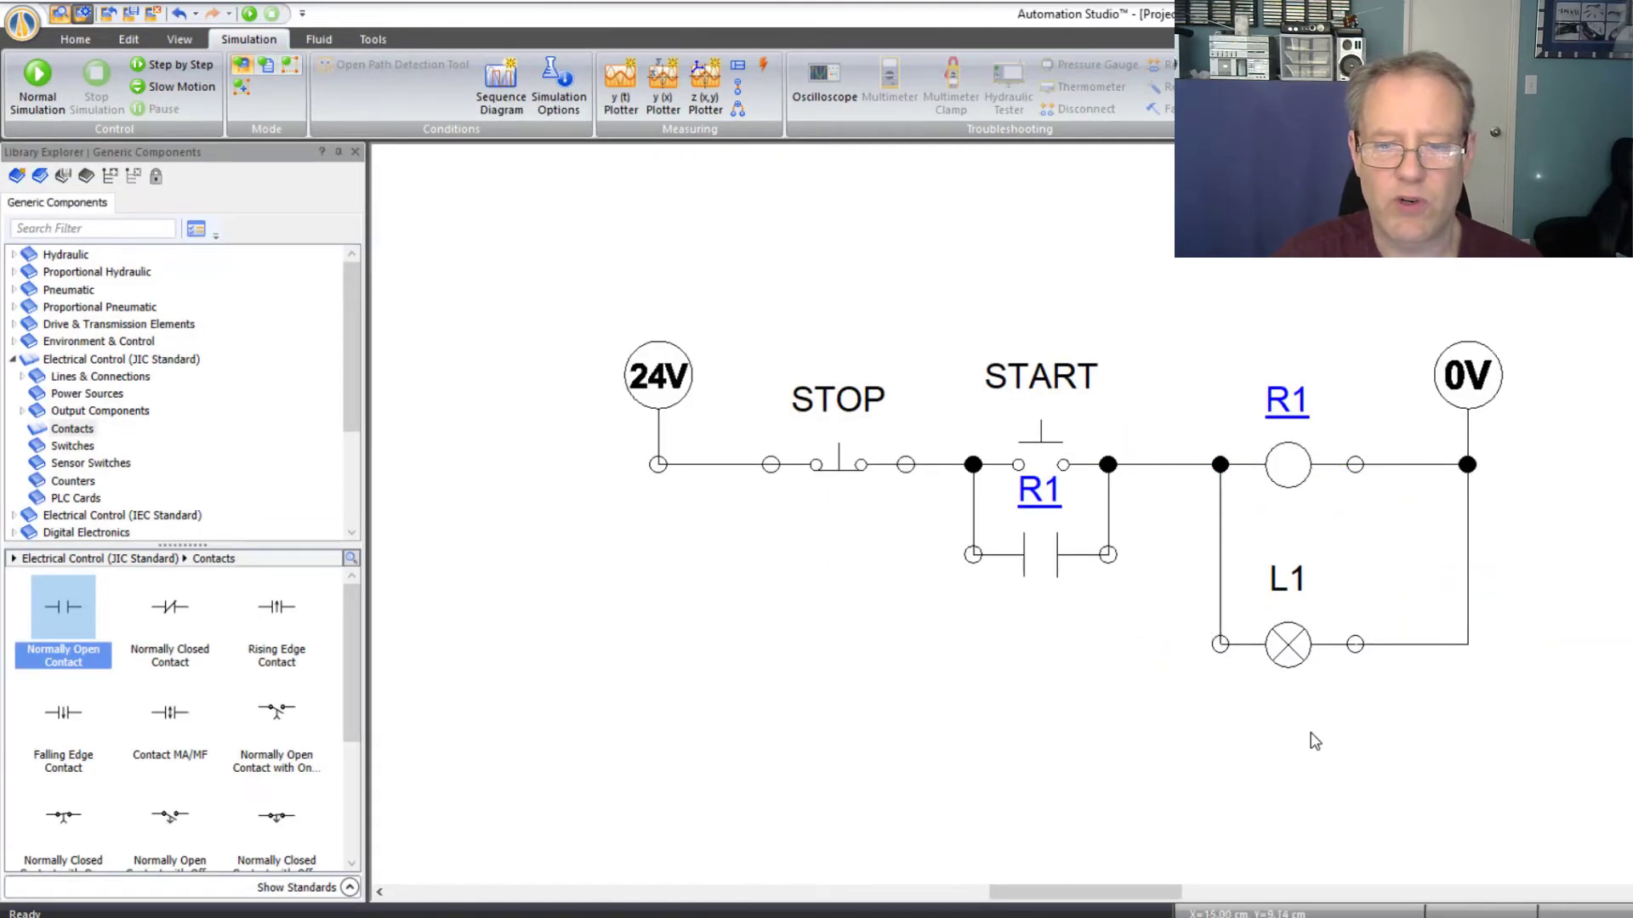
- Delete indicator light L1 together with its links to the R1 coil and the 0V line
left_click(1219, 583)
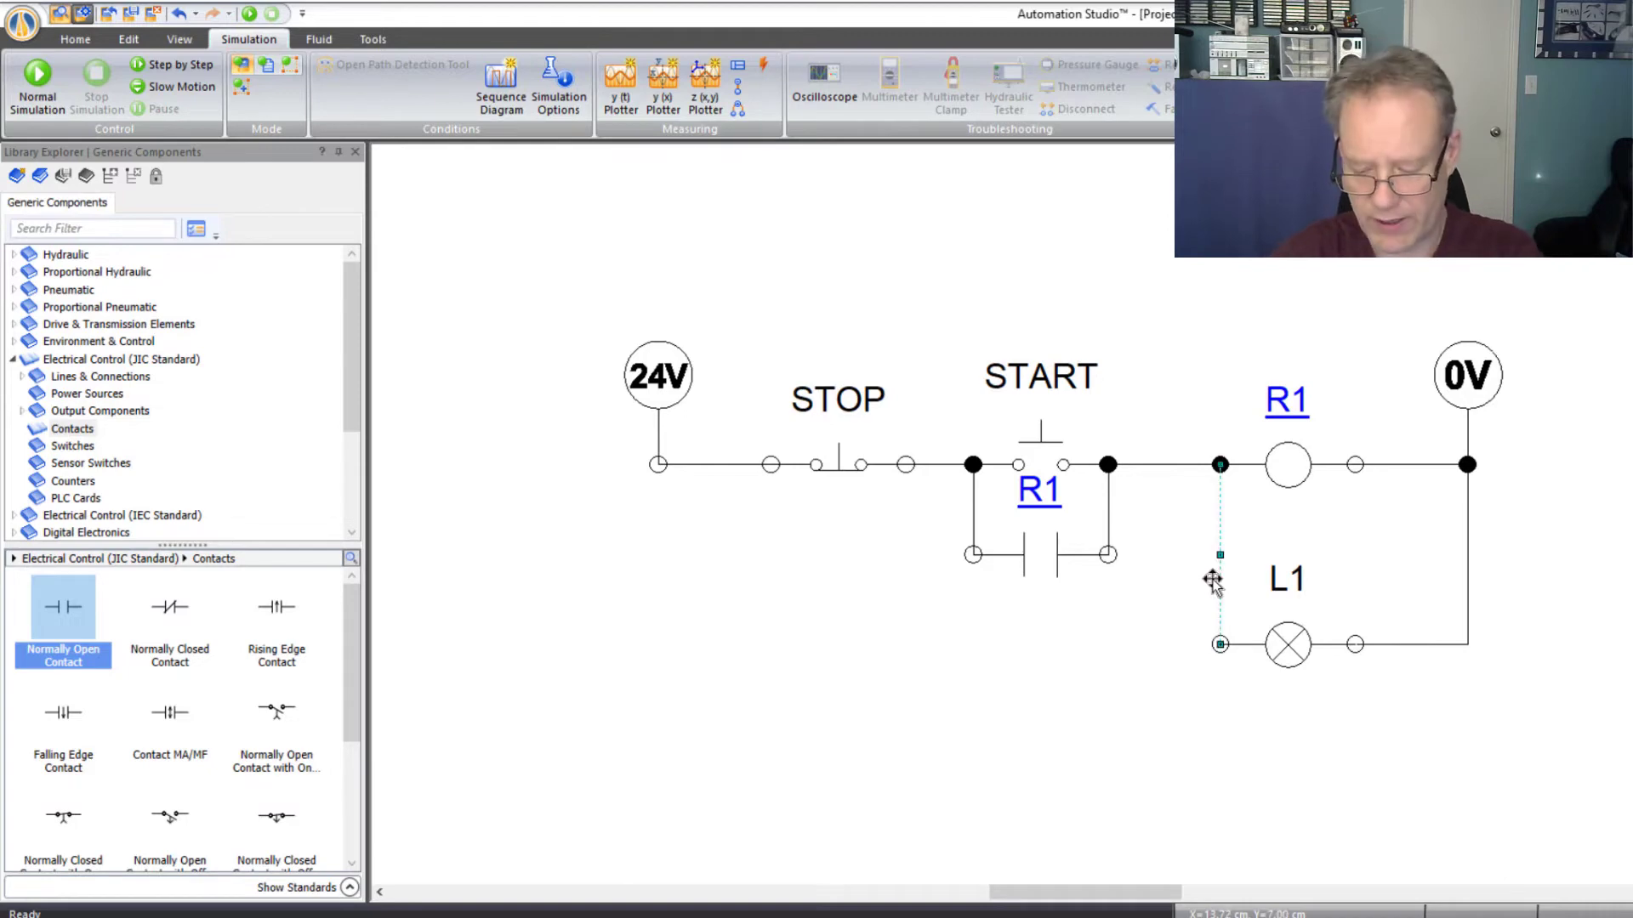
key("Delete")
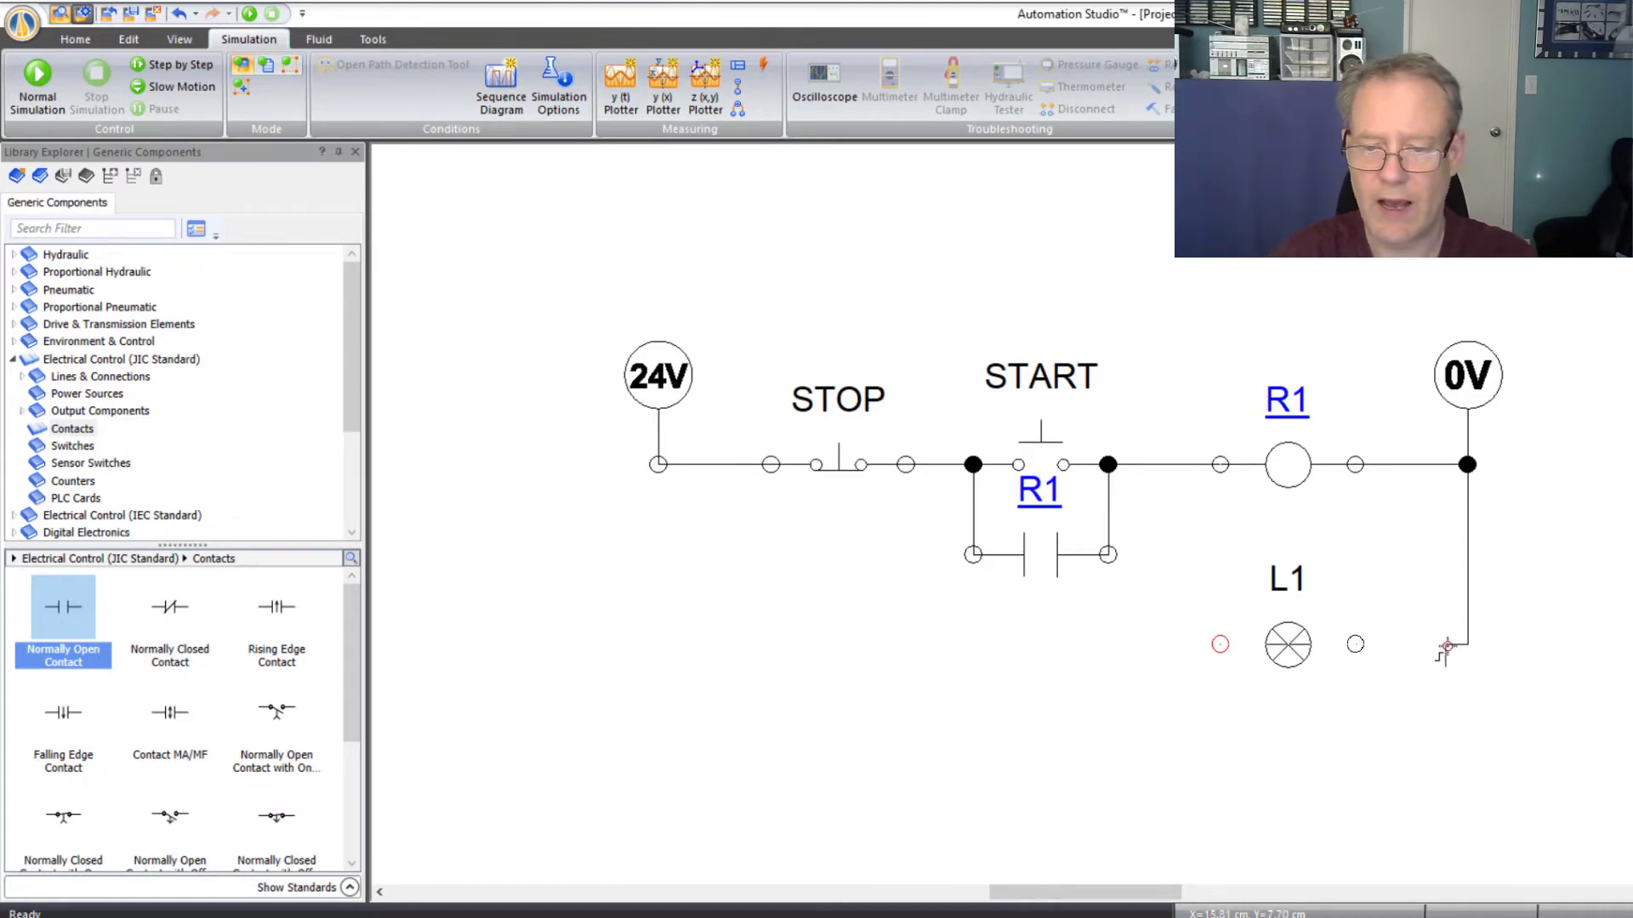
left_click(1219, 643)
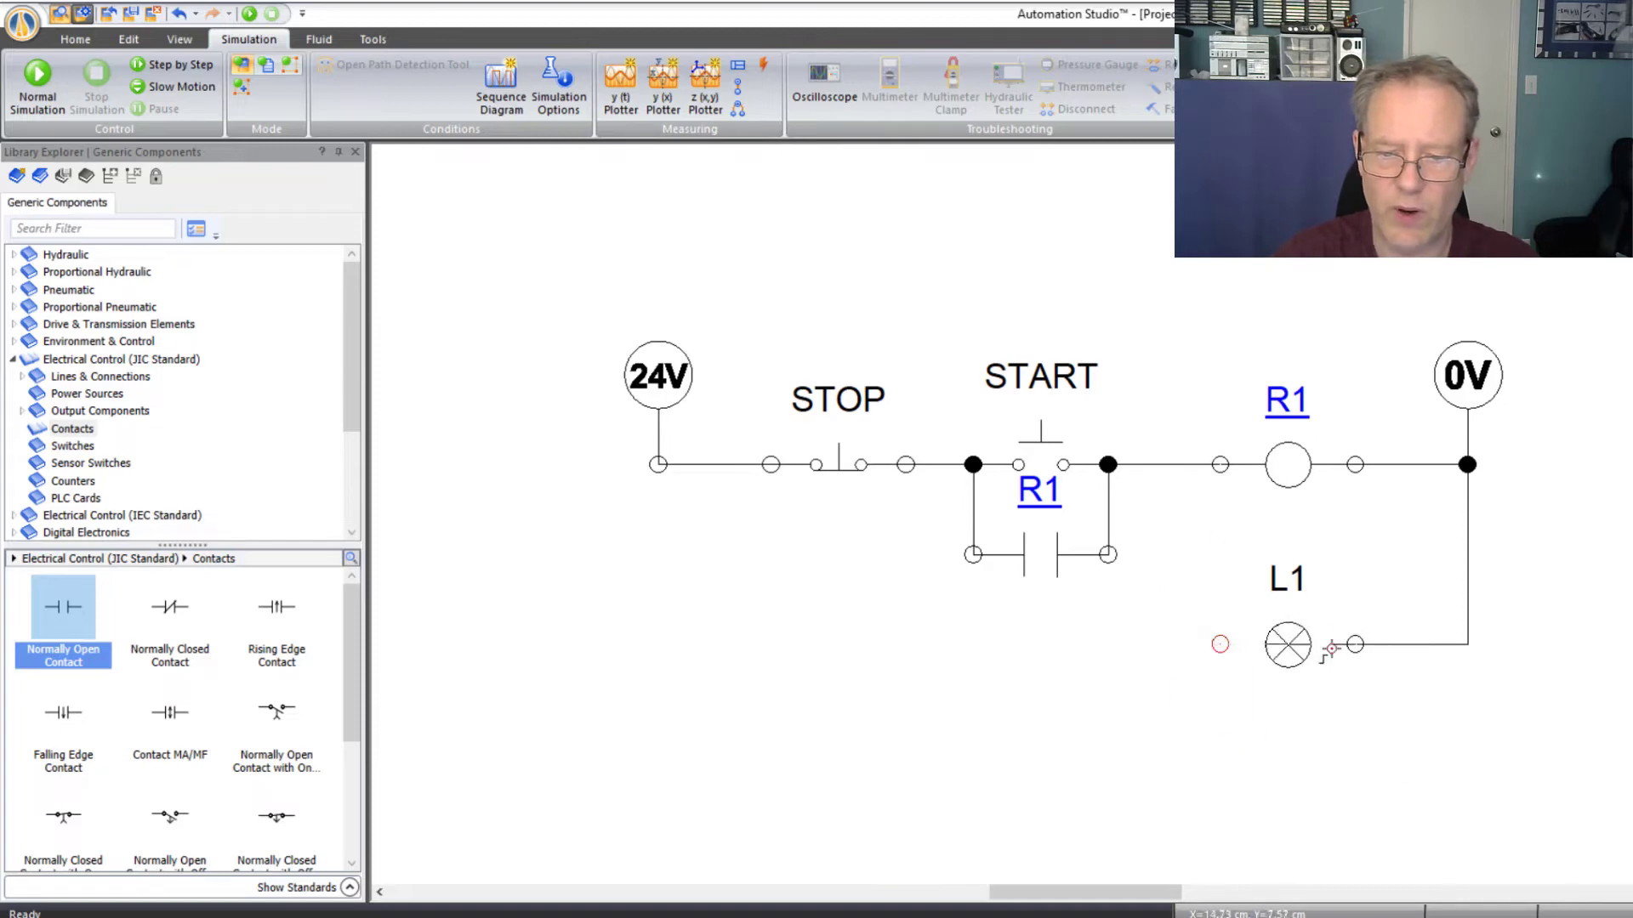
key("Escape")
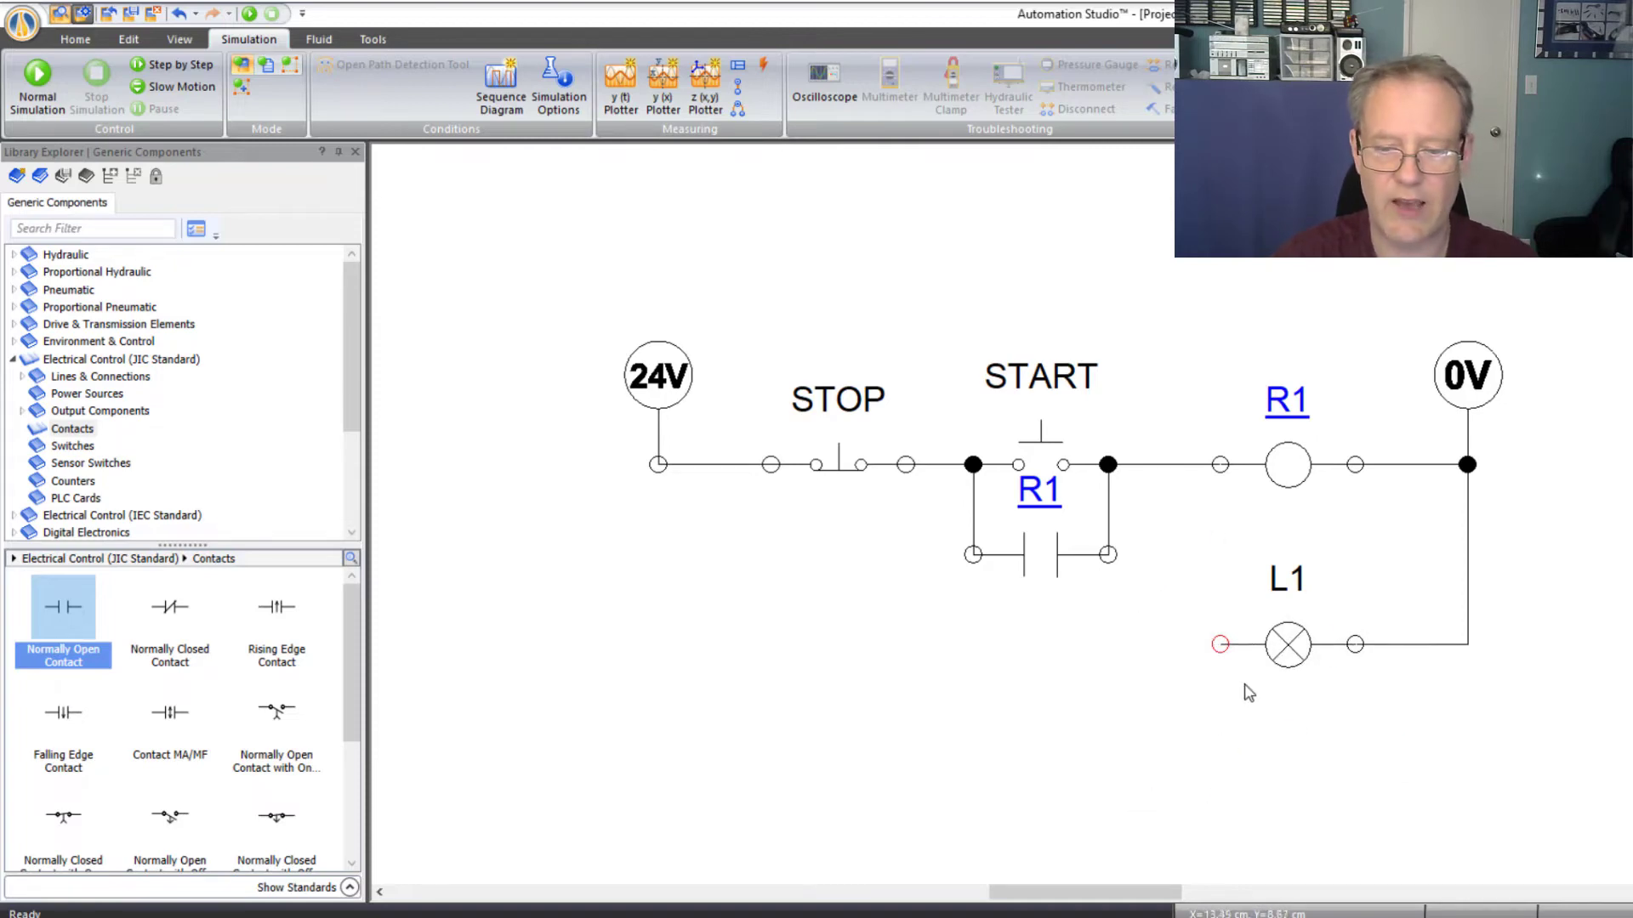
left_click(1278, 655)
key("Delete")
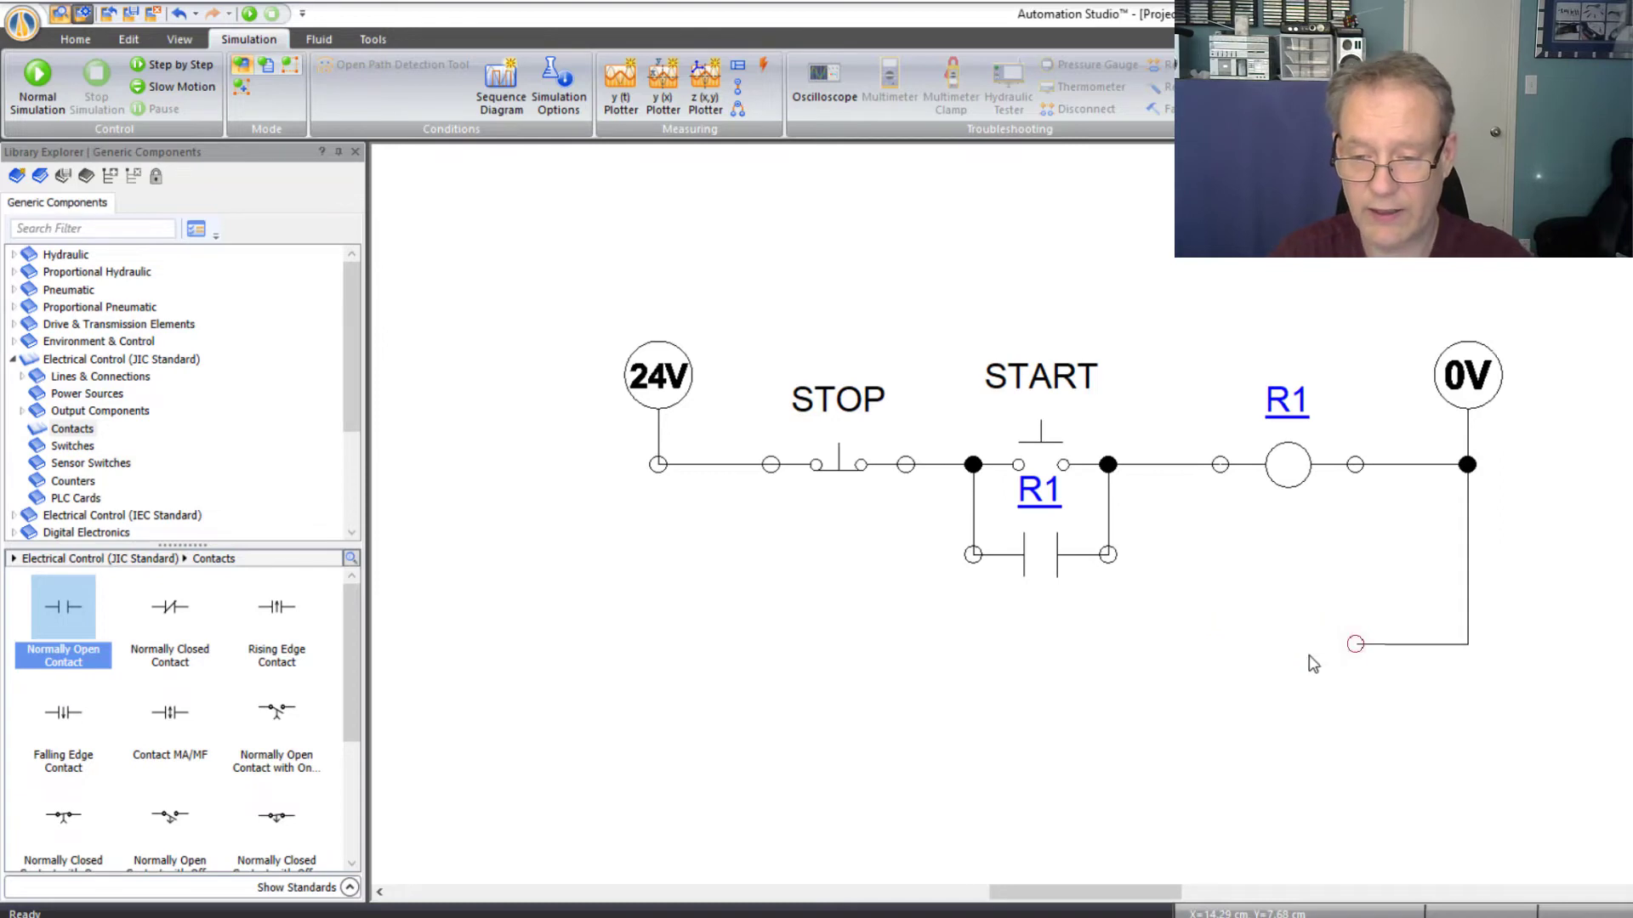
left_click(1407, 645)
key("Delete")
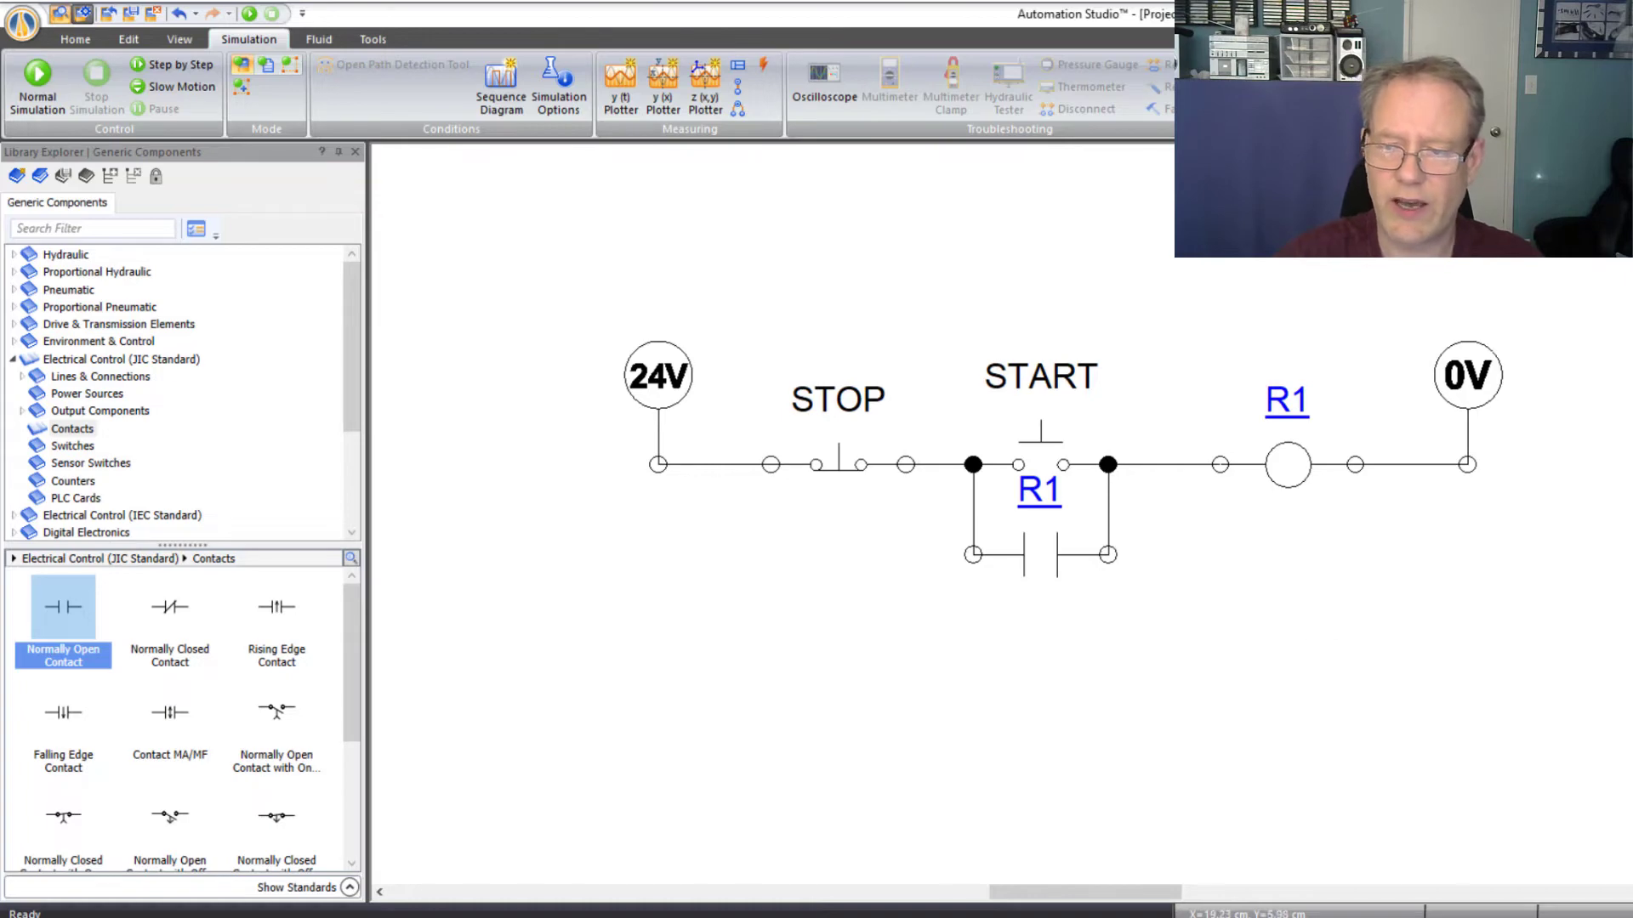
- Place a Normally Open Contact assigned to R1 on a new rung below STOP and link its left terminal to the 24V source
scroll(935, 425, "down", 3)
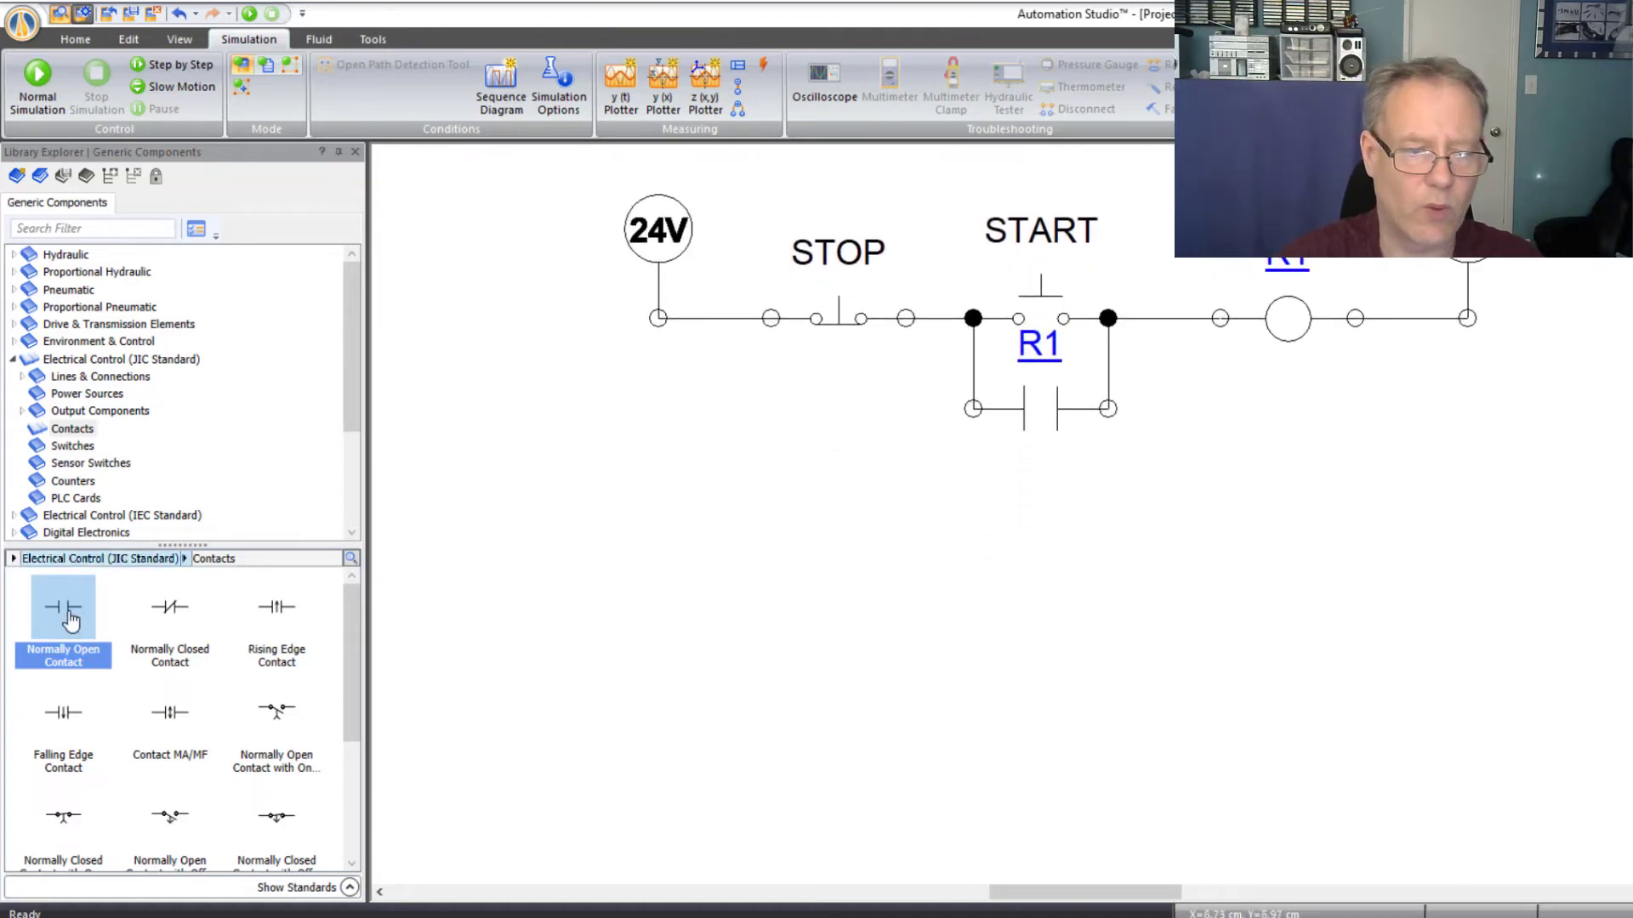
left_click_drag(70, 618, 854, 518)
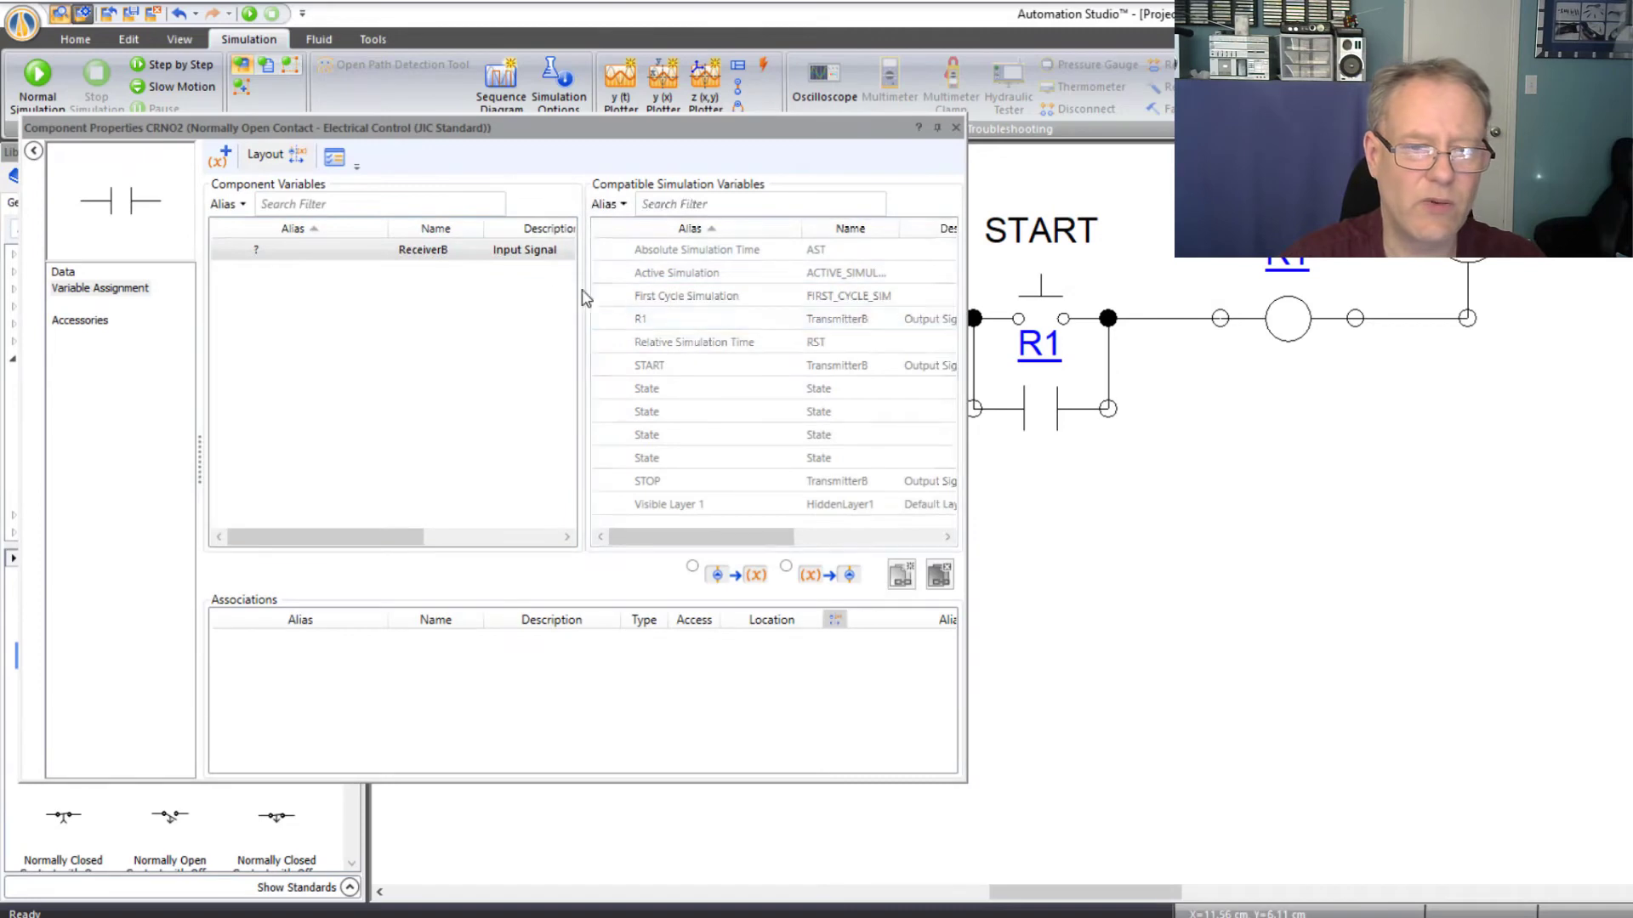
double_click(644, 321)
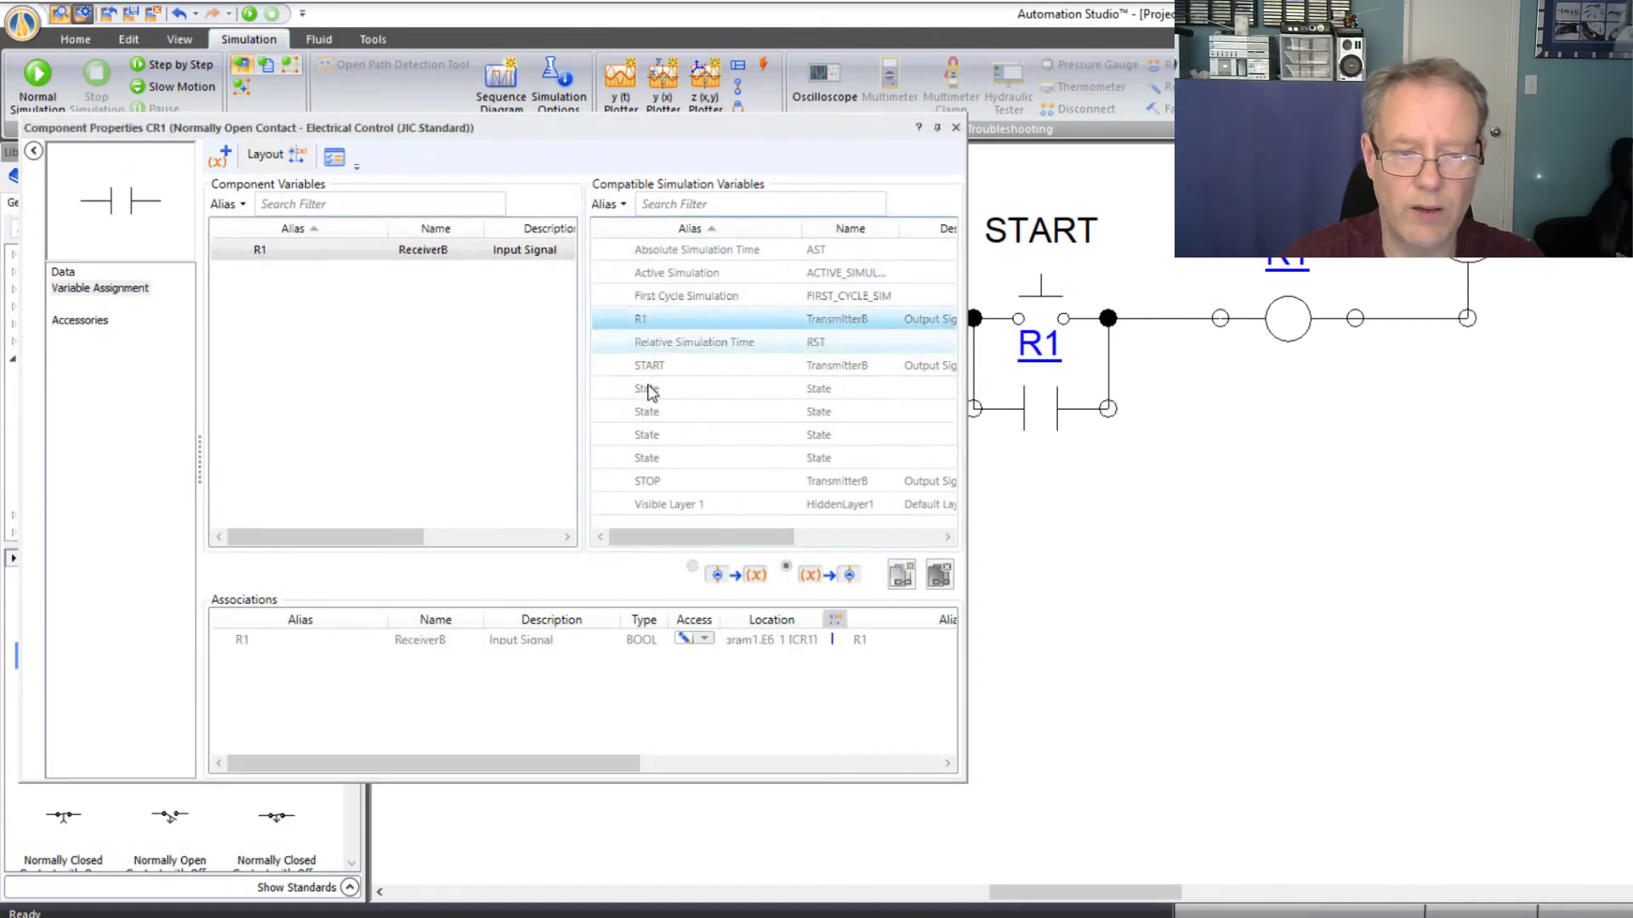
left_click(956, 131)
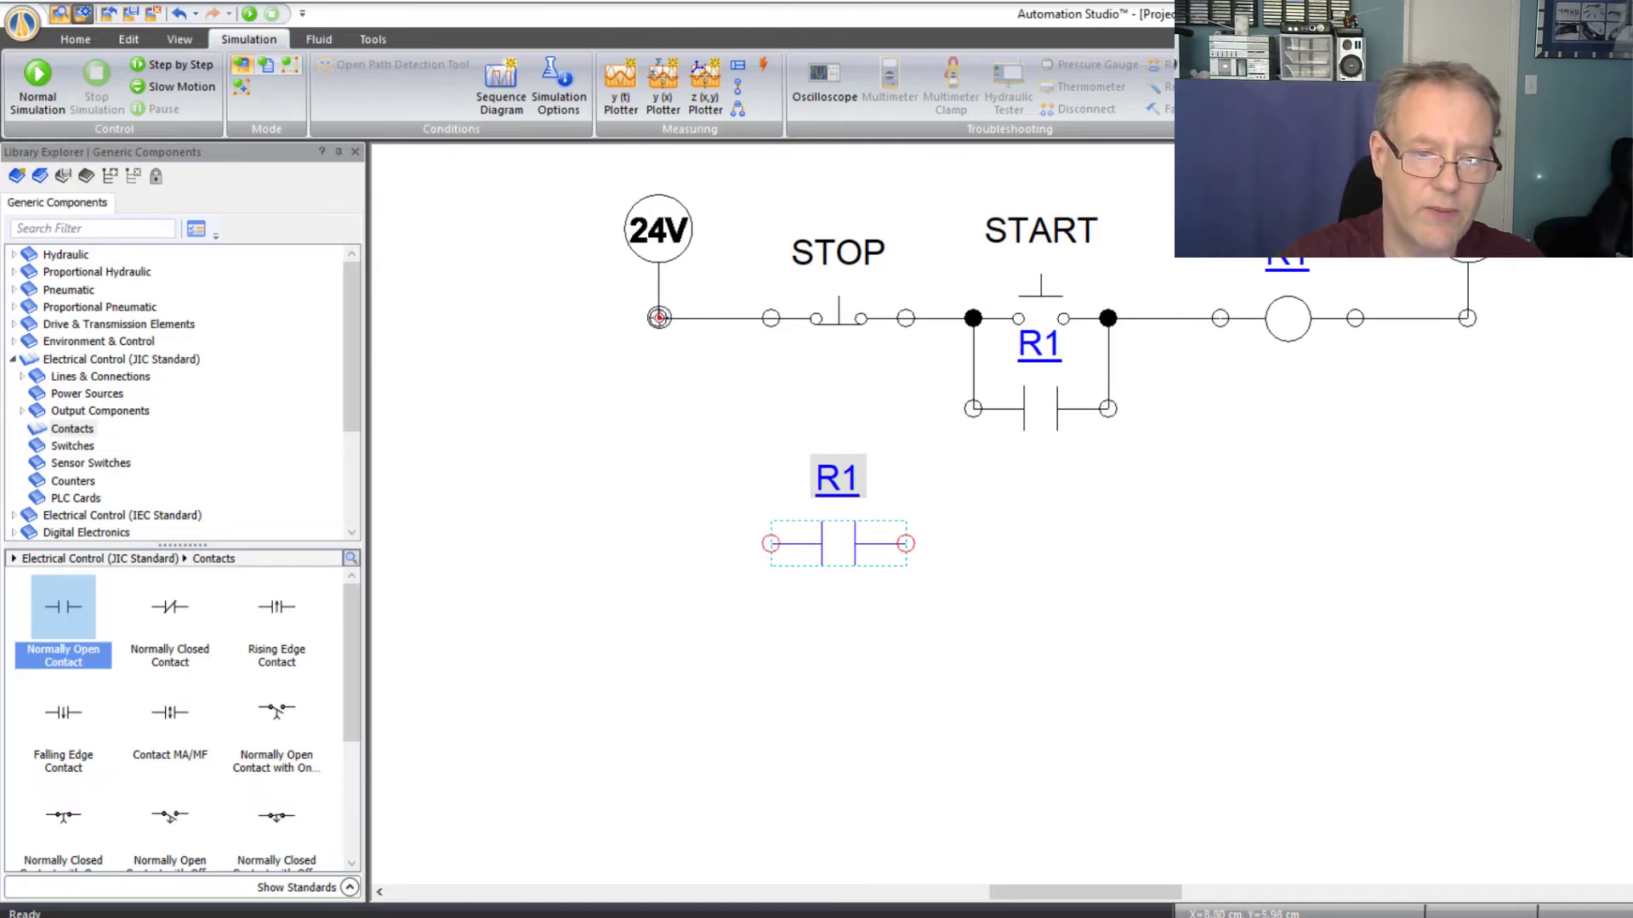
mouse_move(656, 314)
left_mouse_down()
mouse_move(649, 553)
mouse_move(665, 482)
mouse_move(656, 536)
mouse_move(771, 543)
mouse_move(659, 548)
mouse_move(771, 543)
left_mouse_up()
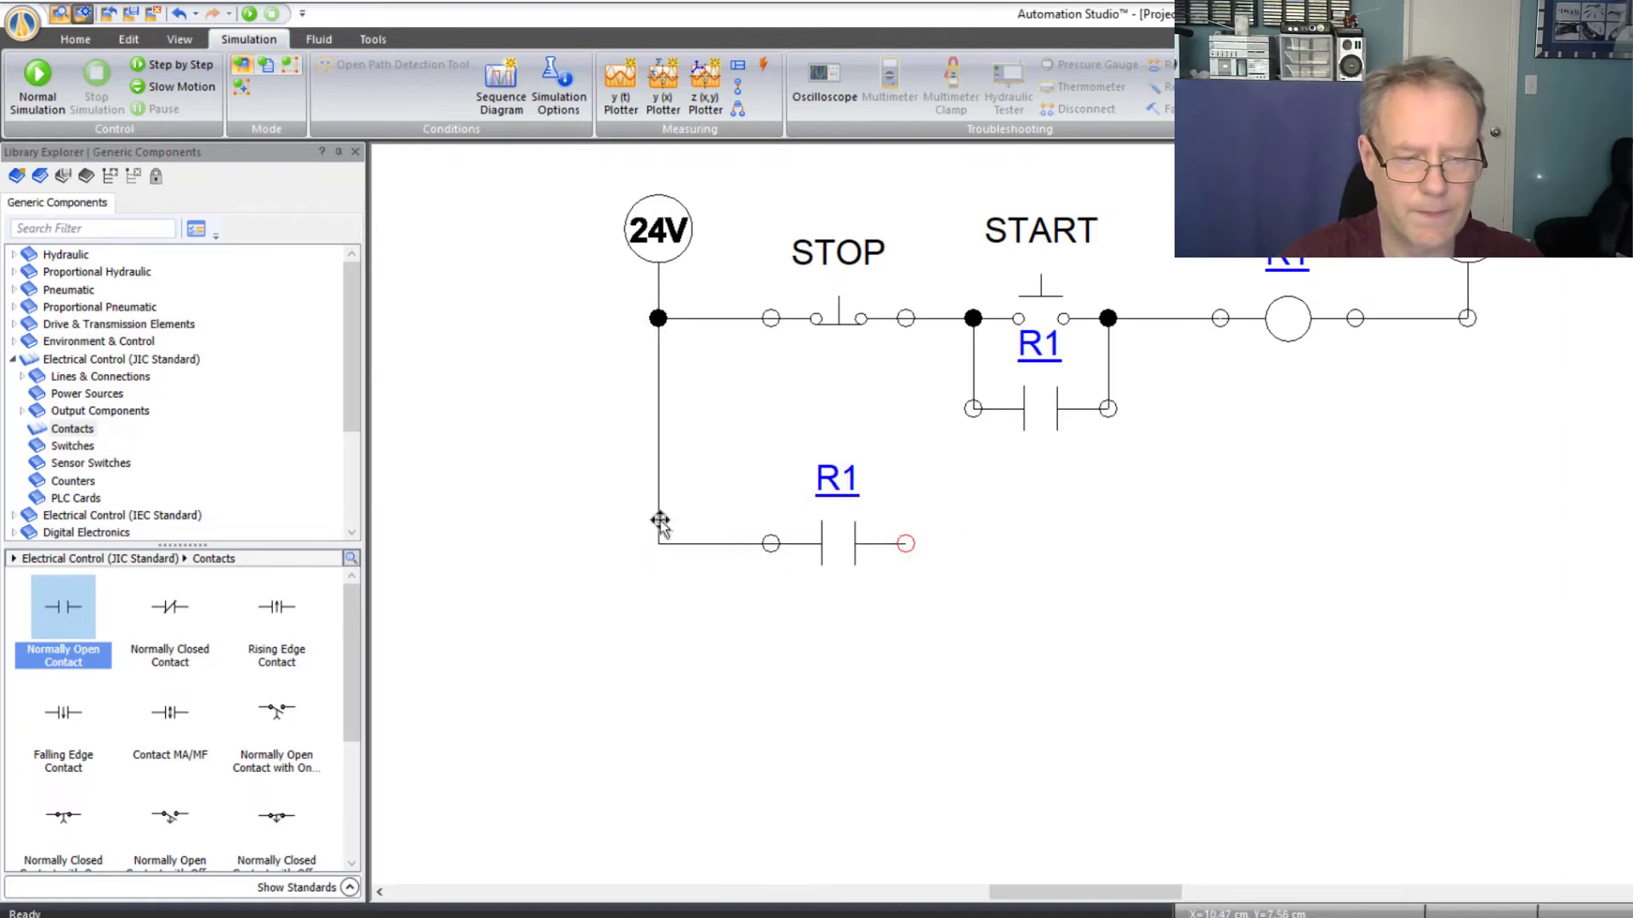
- Place an Indicator Light from the JIC signalling devices on the new rung, in line with the R1 contact
left_click(85, 412)
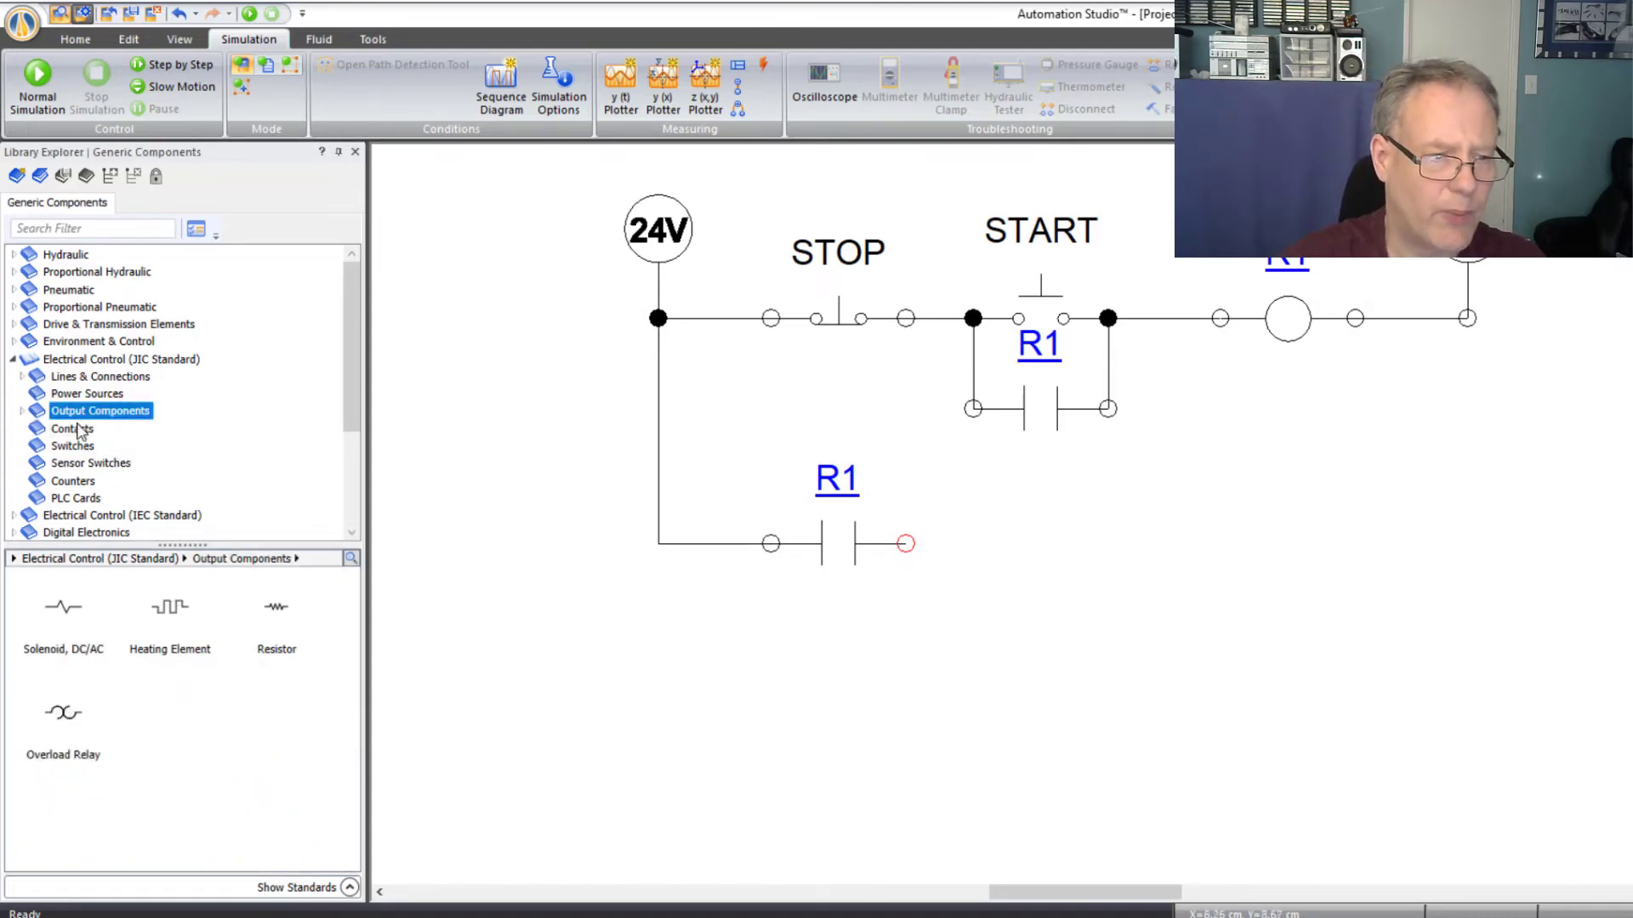
left_click(22, 411)
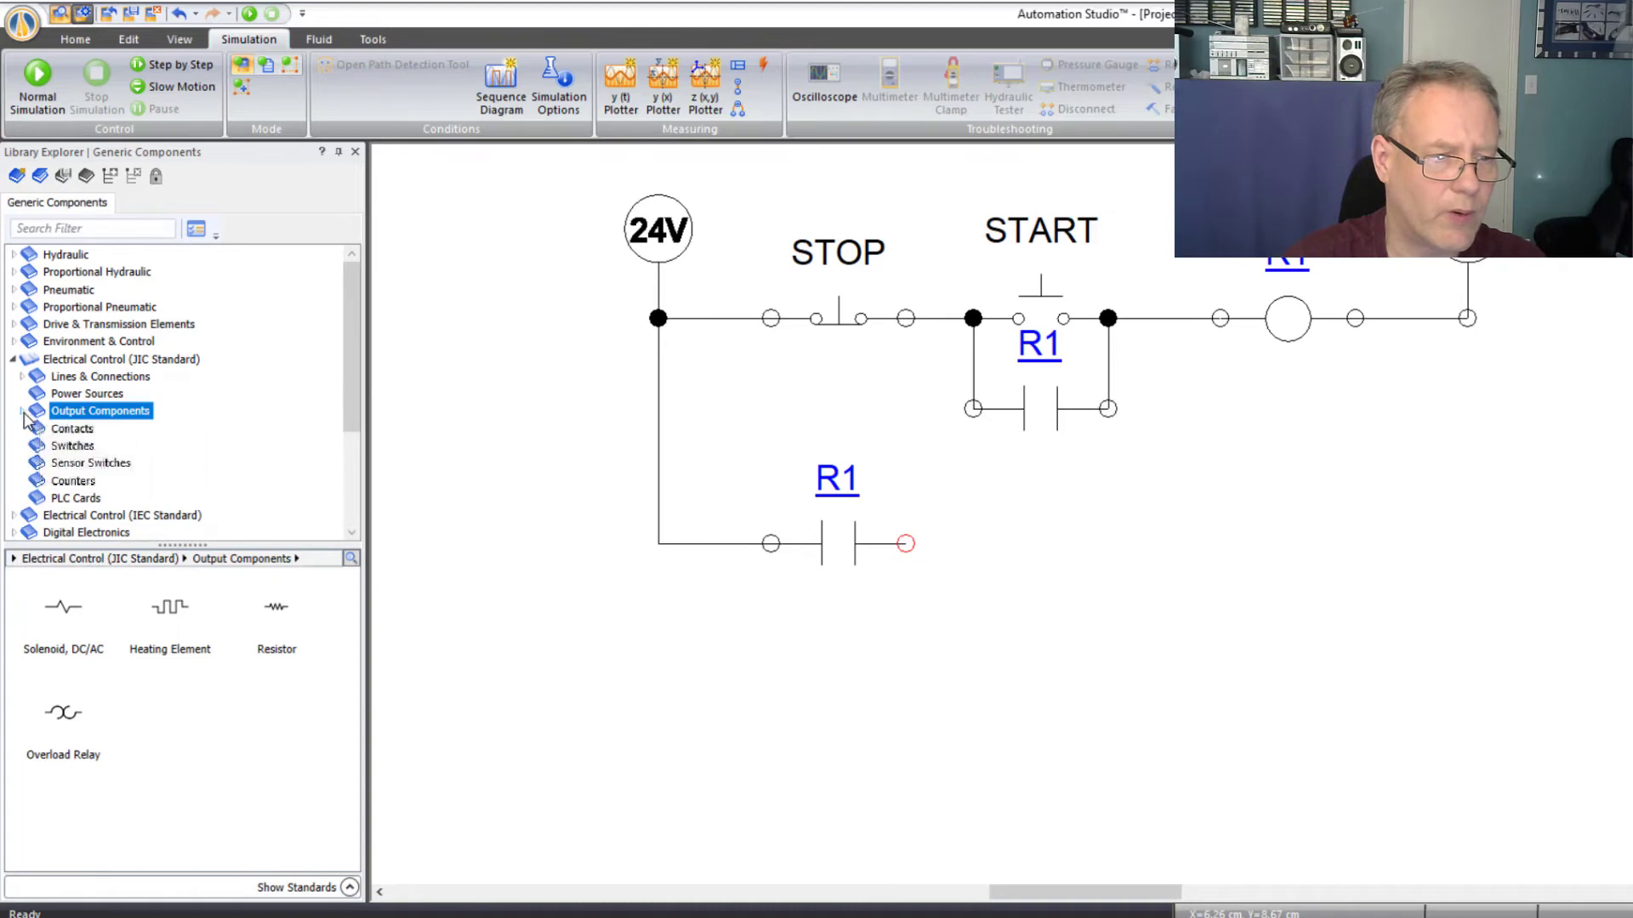
left_click(95, 463)
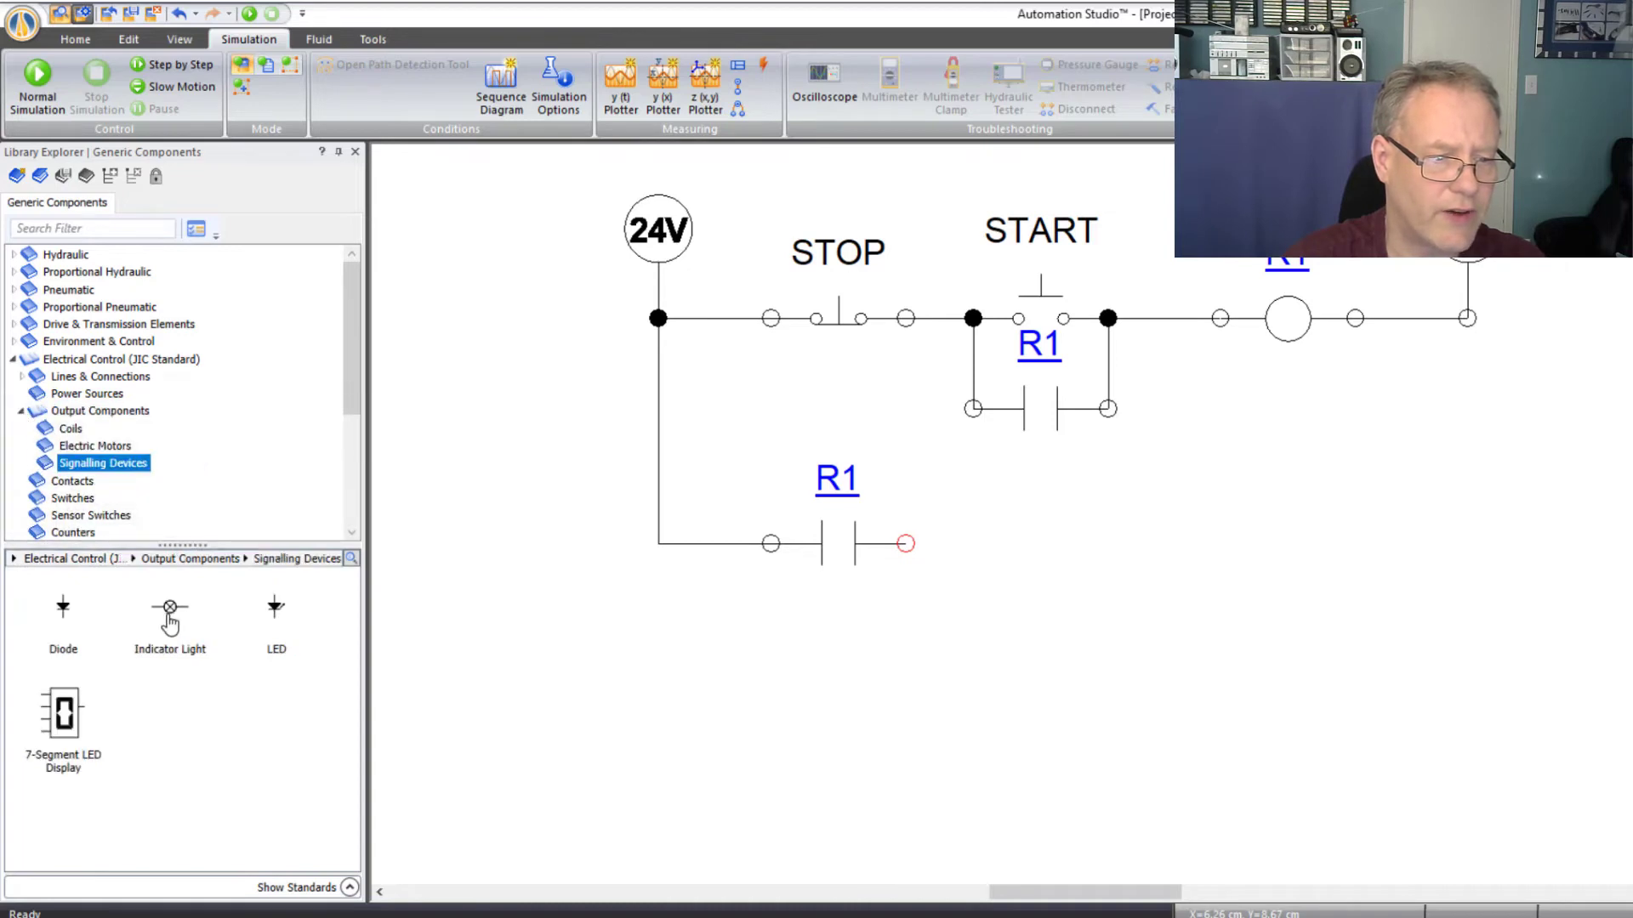
left_click_drag(170, 607, 1201, 529)
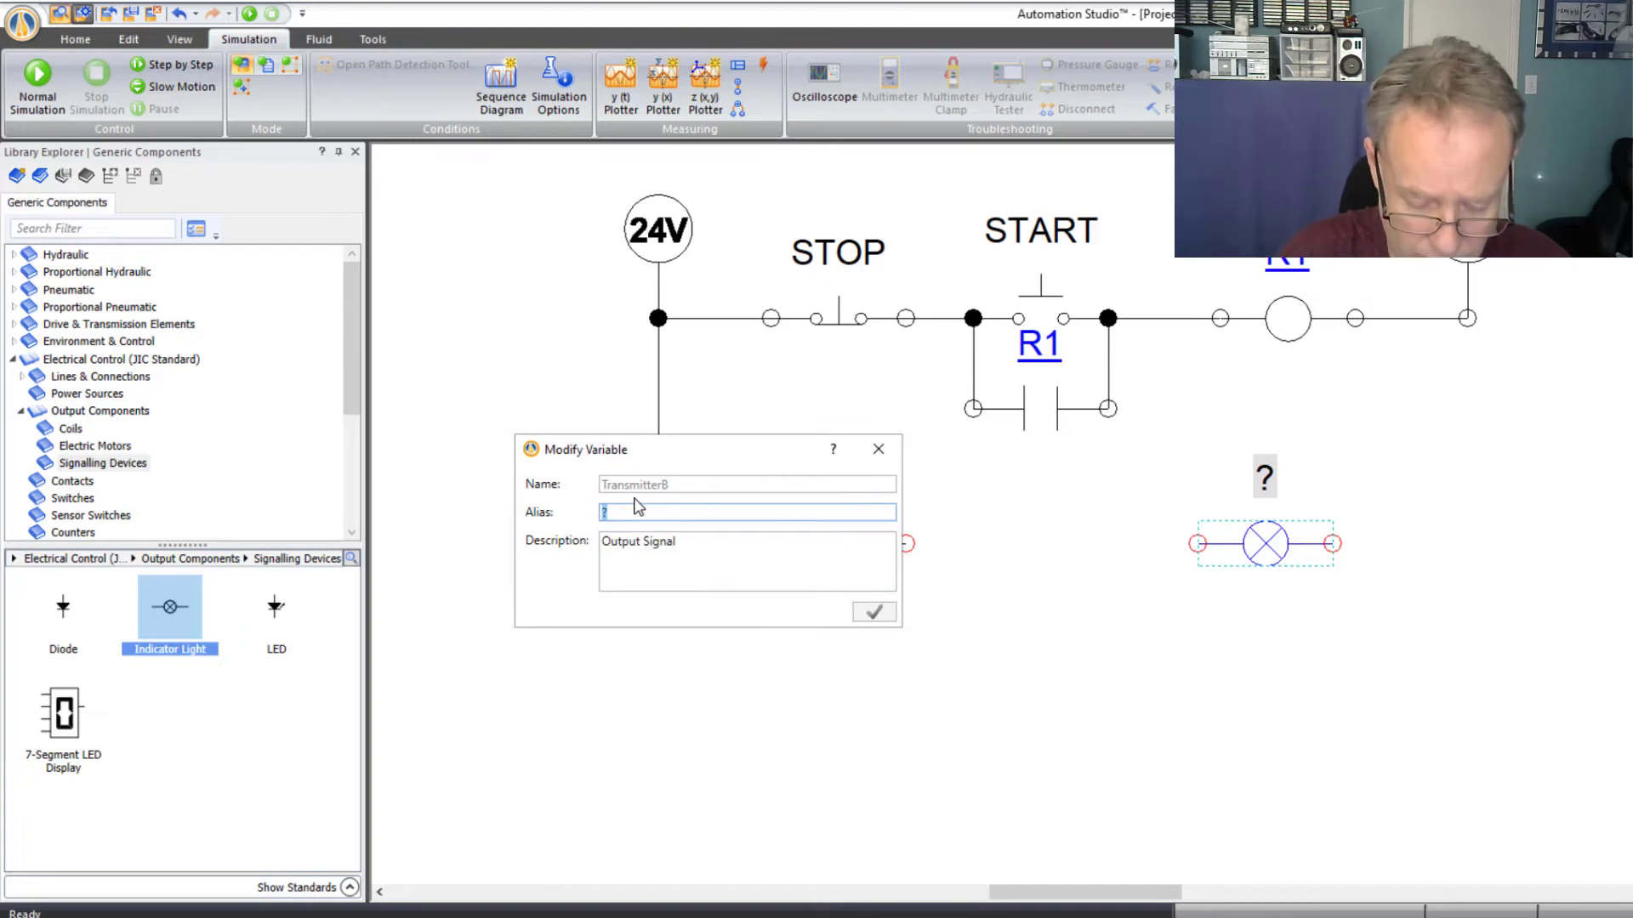
type("L1")
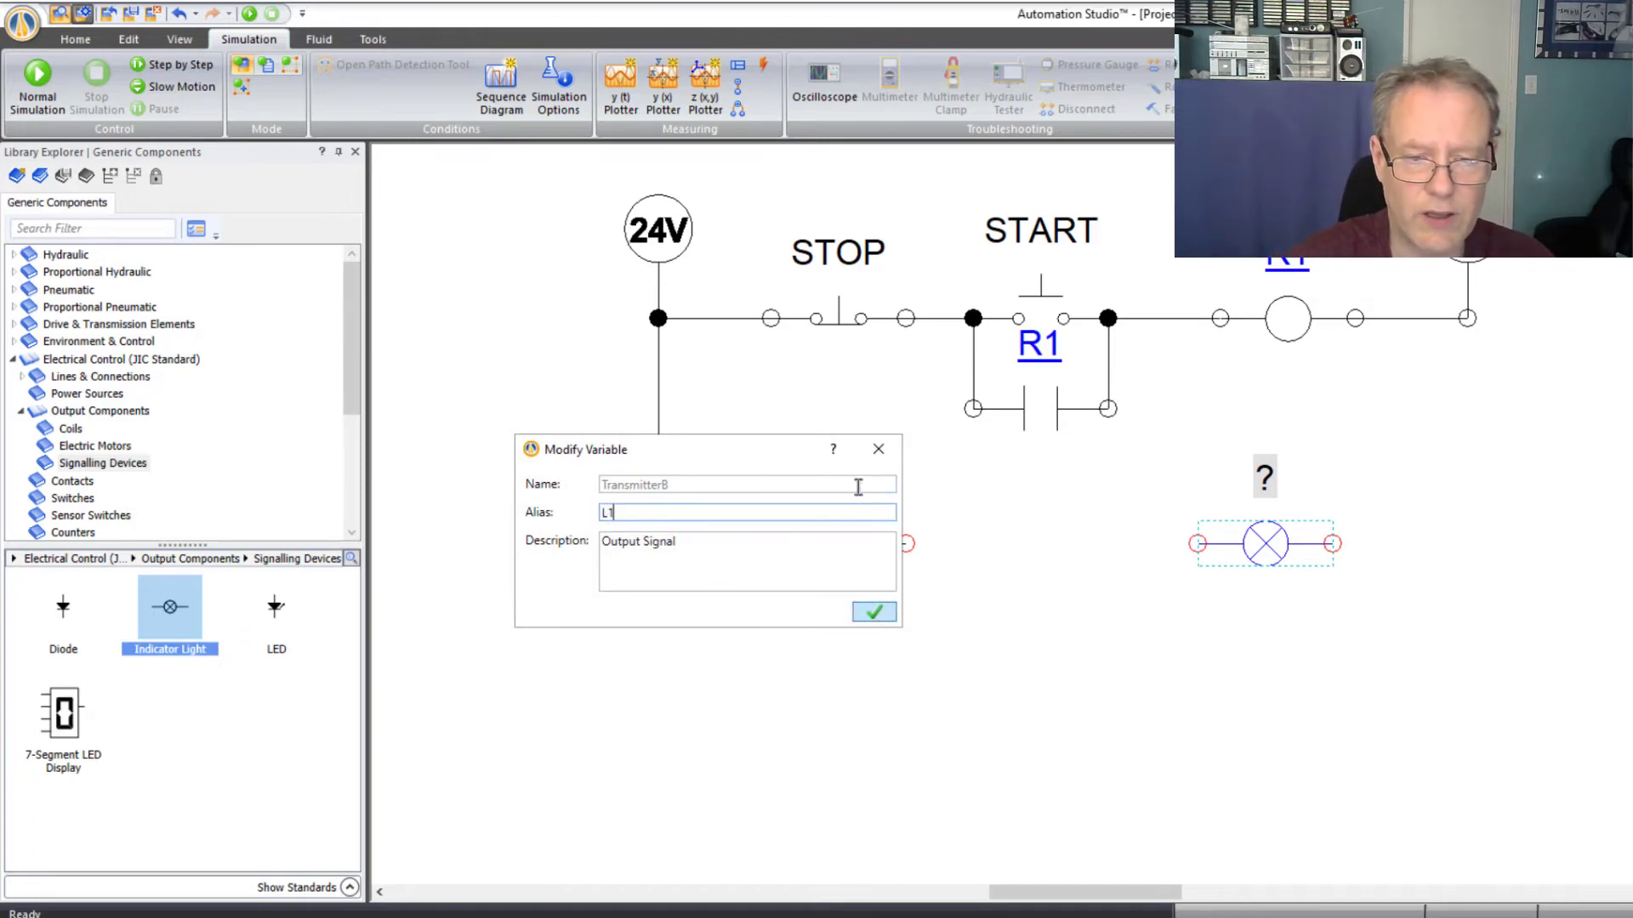
left_click(881, 451)
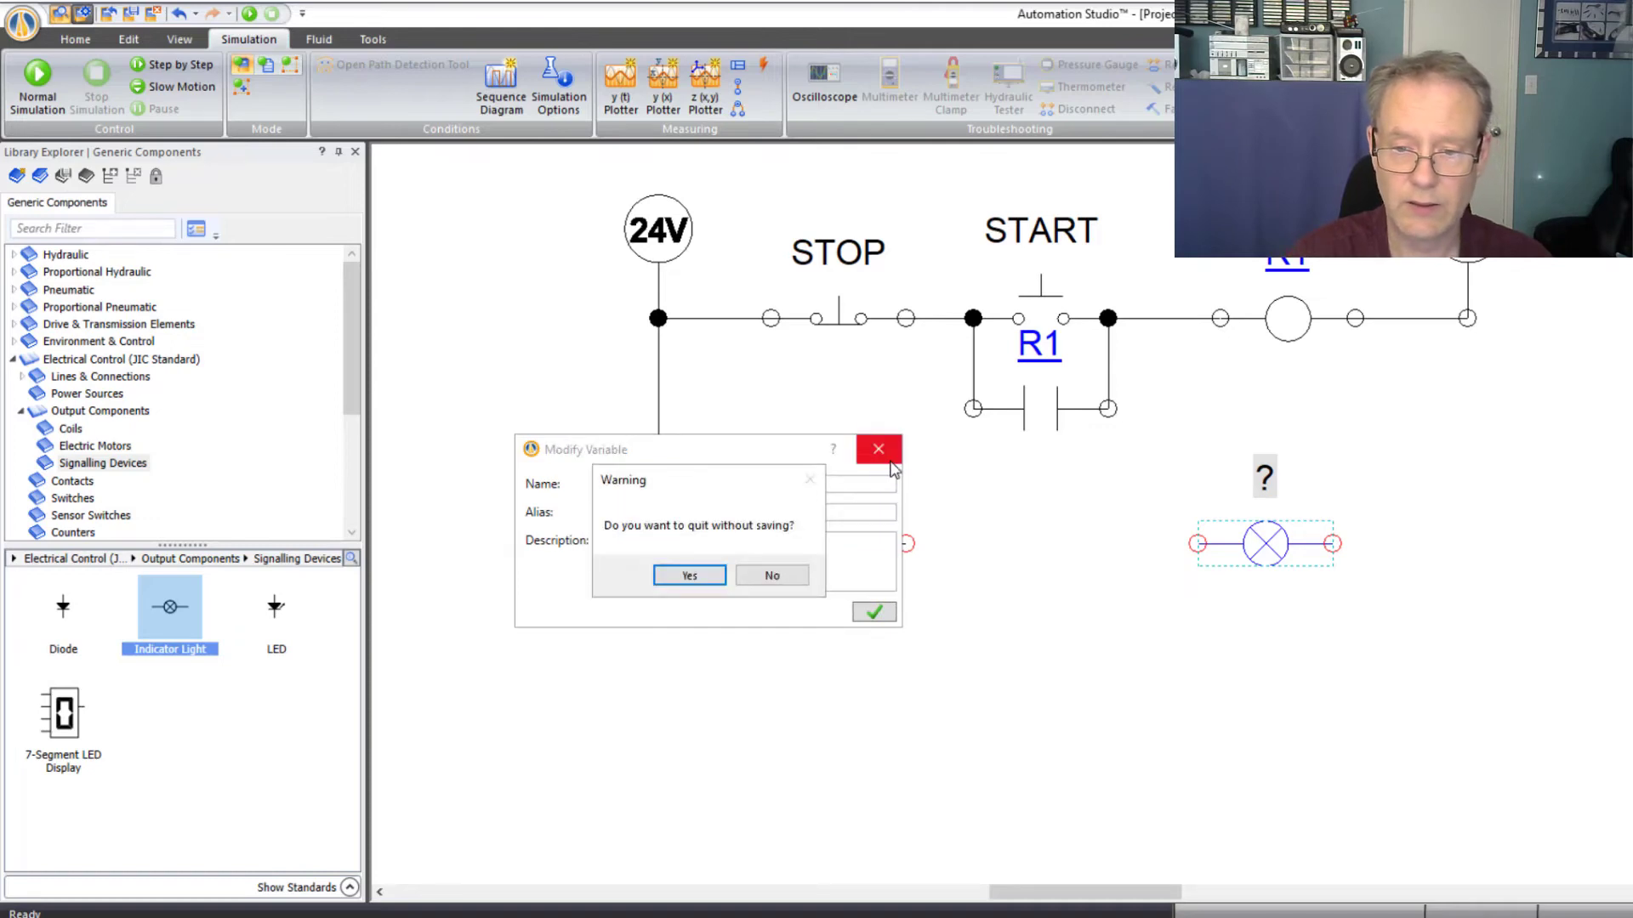
left_click(689, 576)
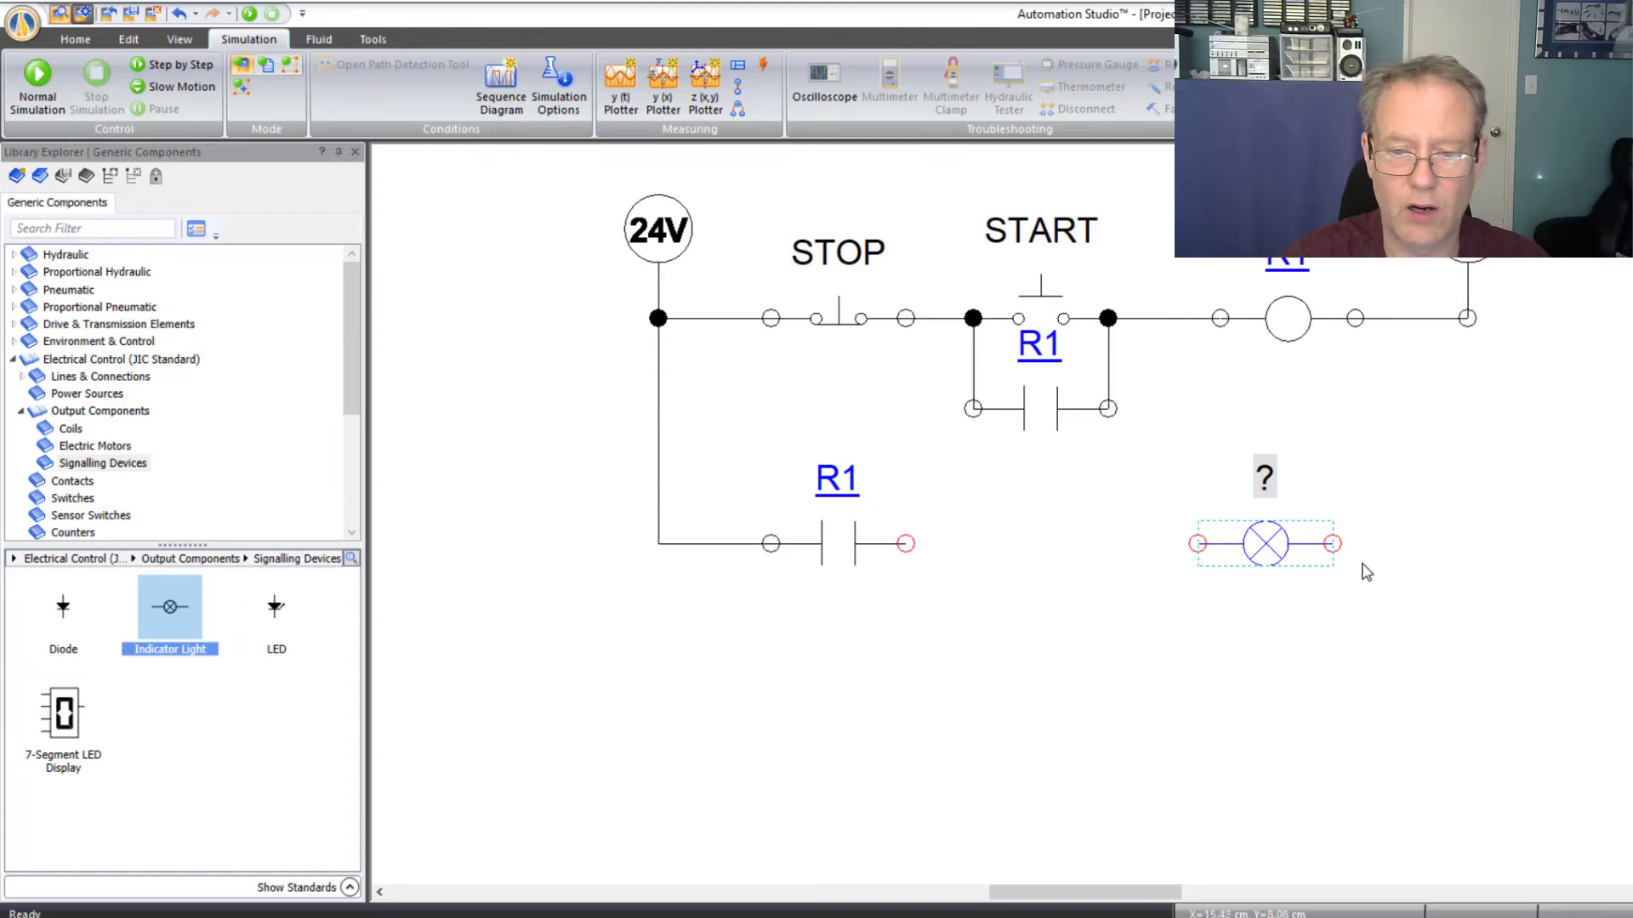
- Set the alias of the new indicator light's output signal to L1 in its component properties
double_click(1282, 553)
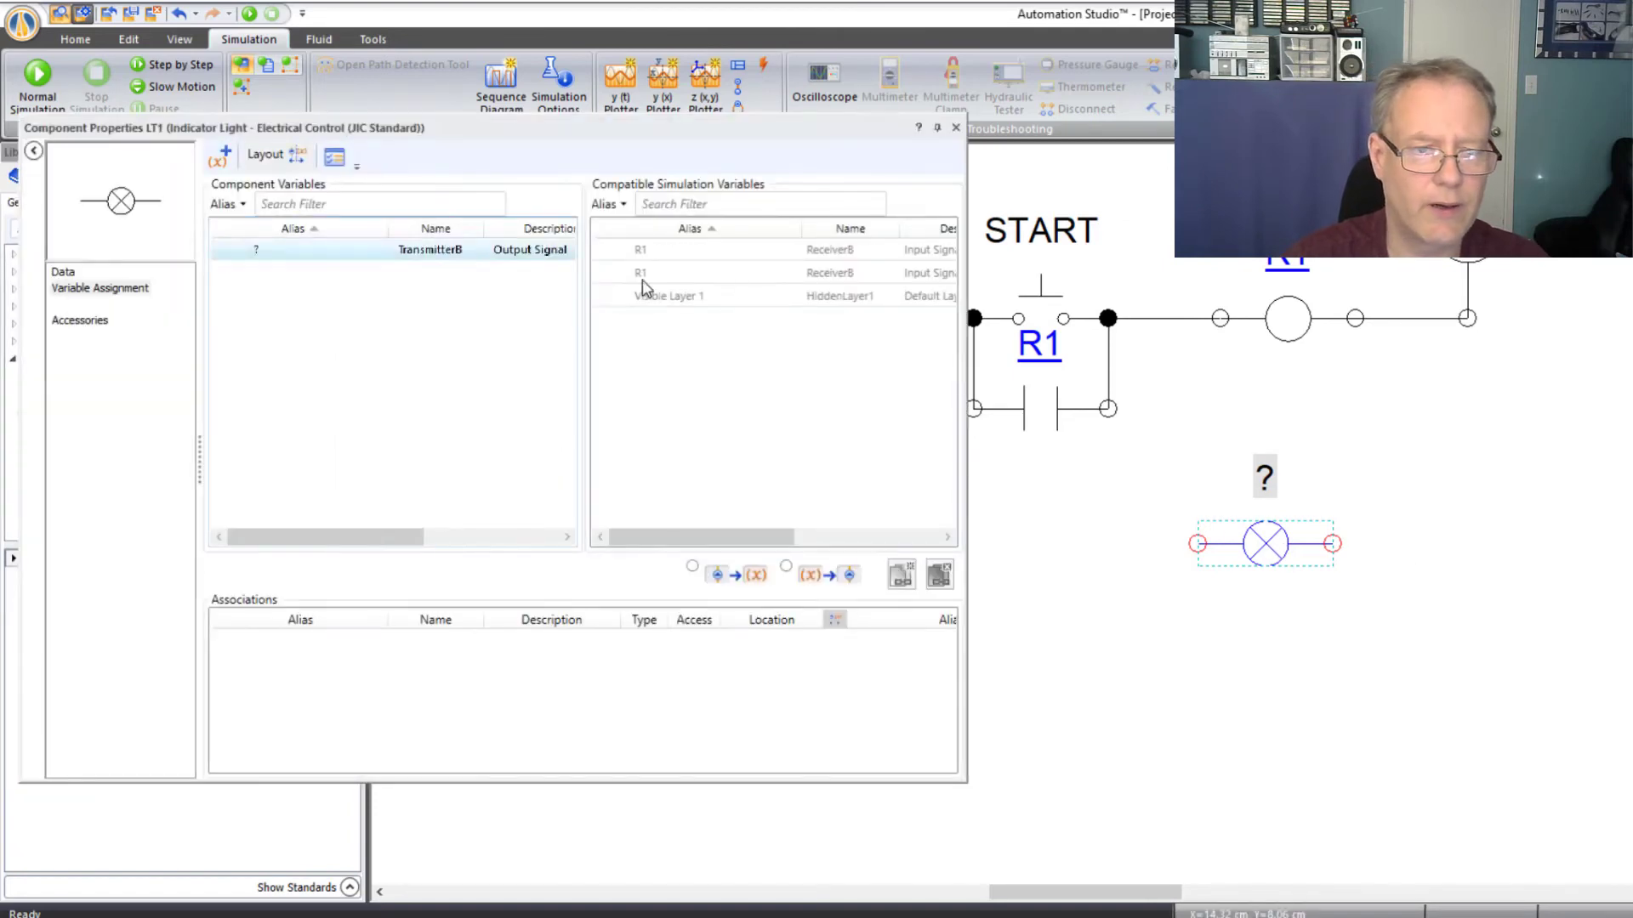
left_click(315, 253)
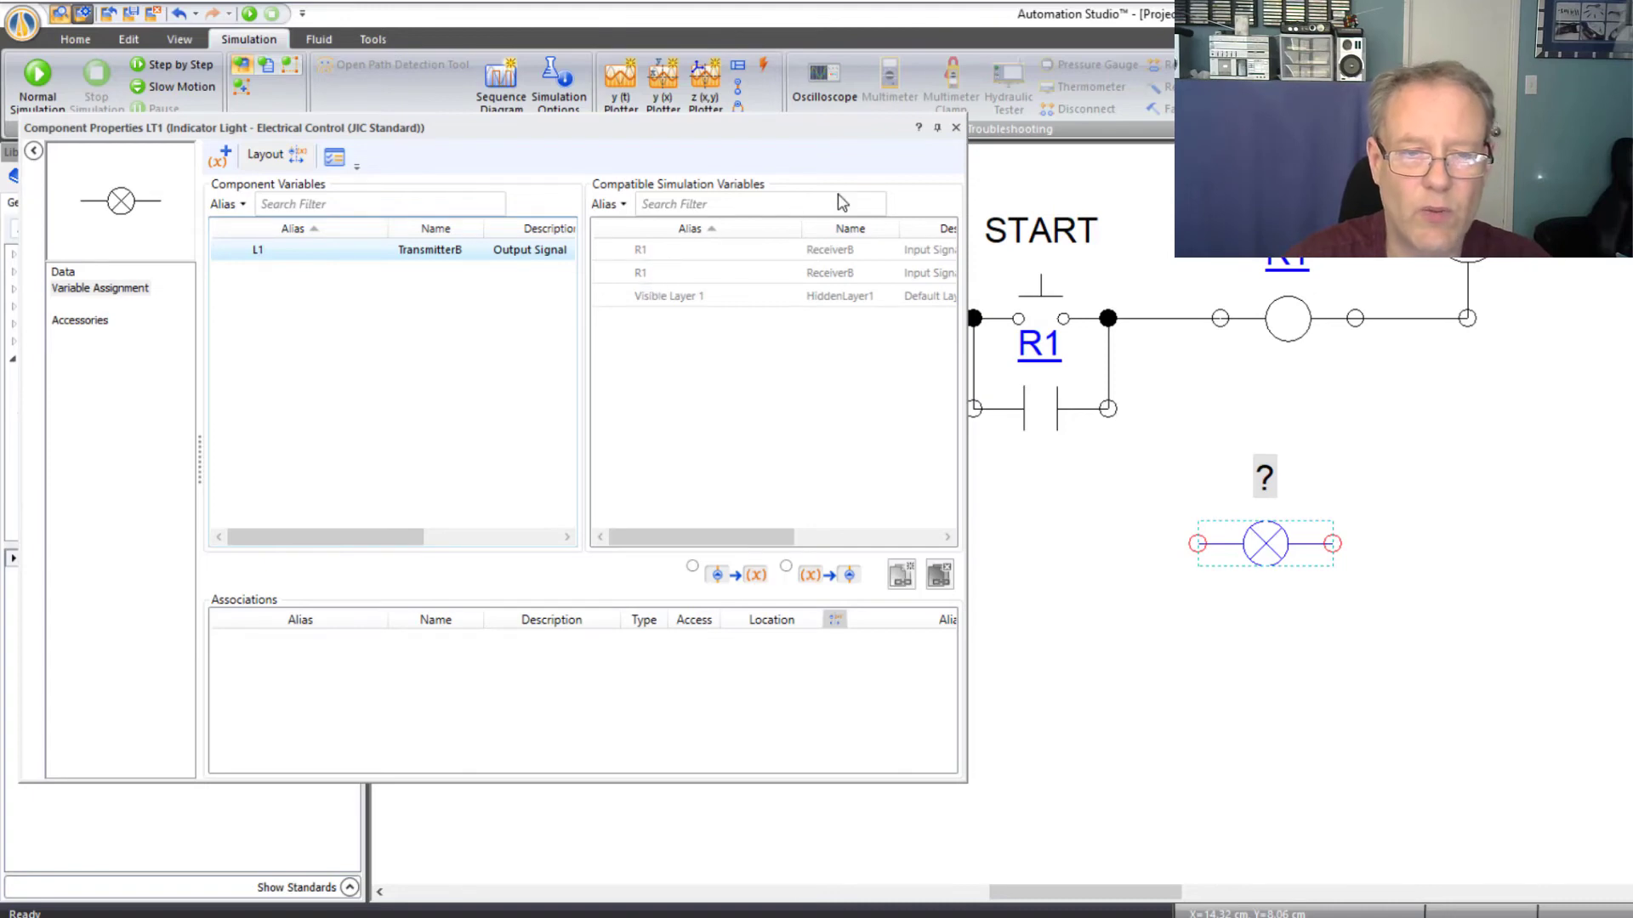
key("Return")
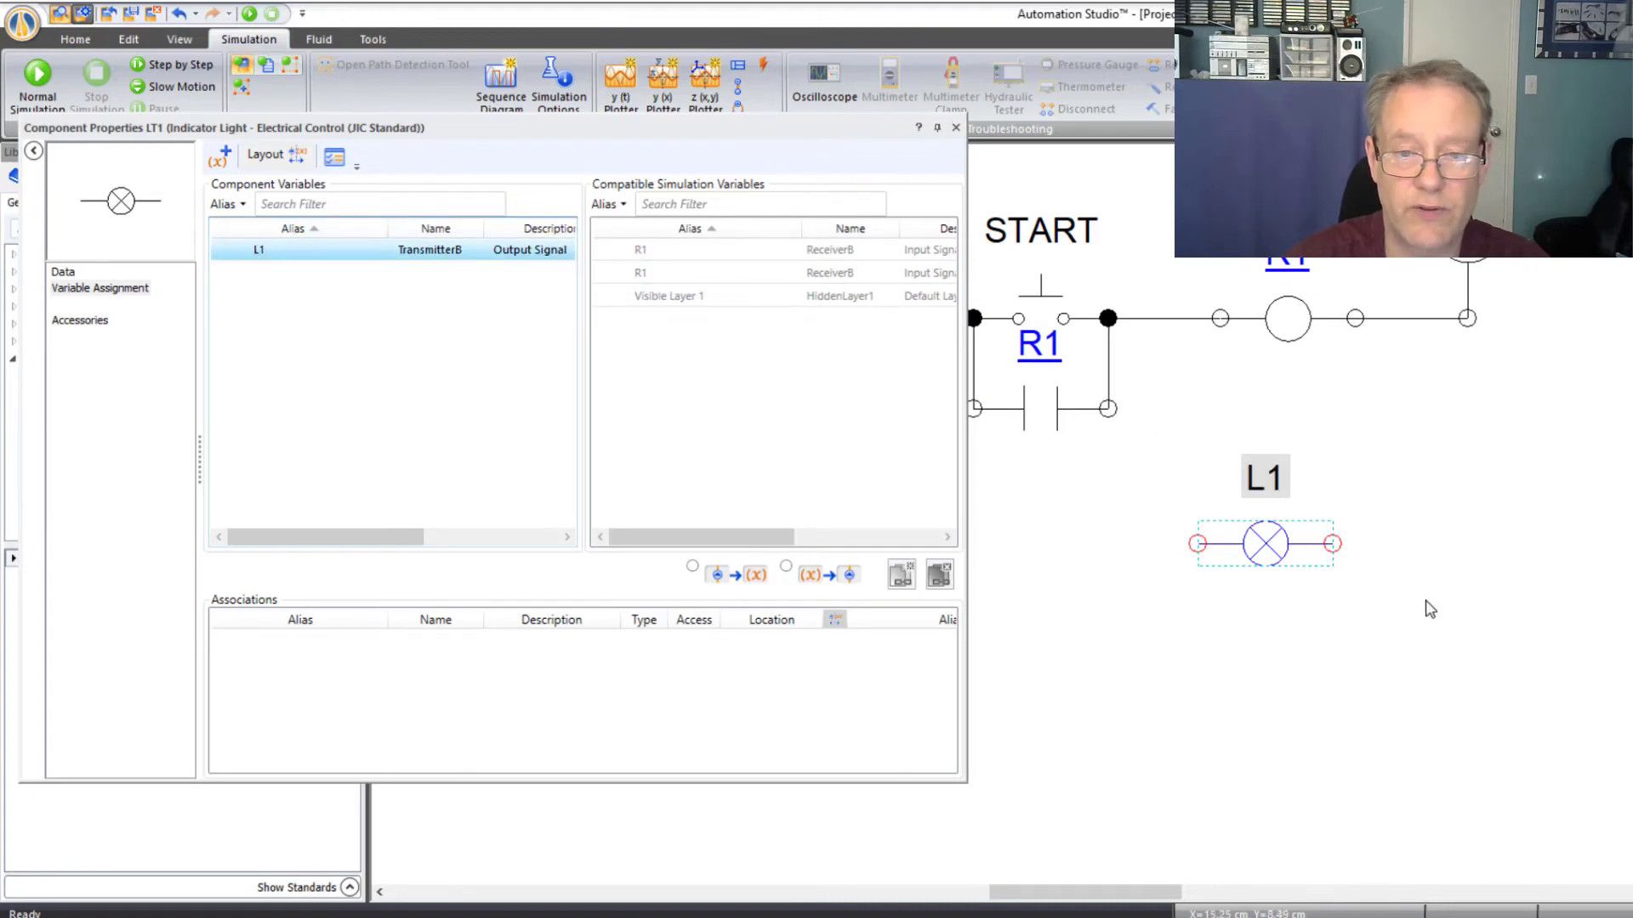
left_click(955, 127)
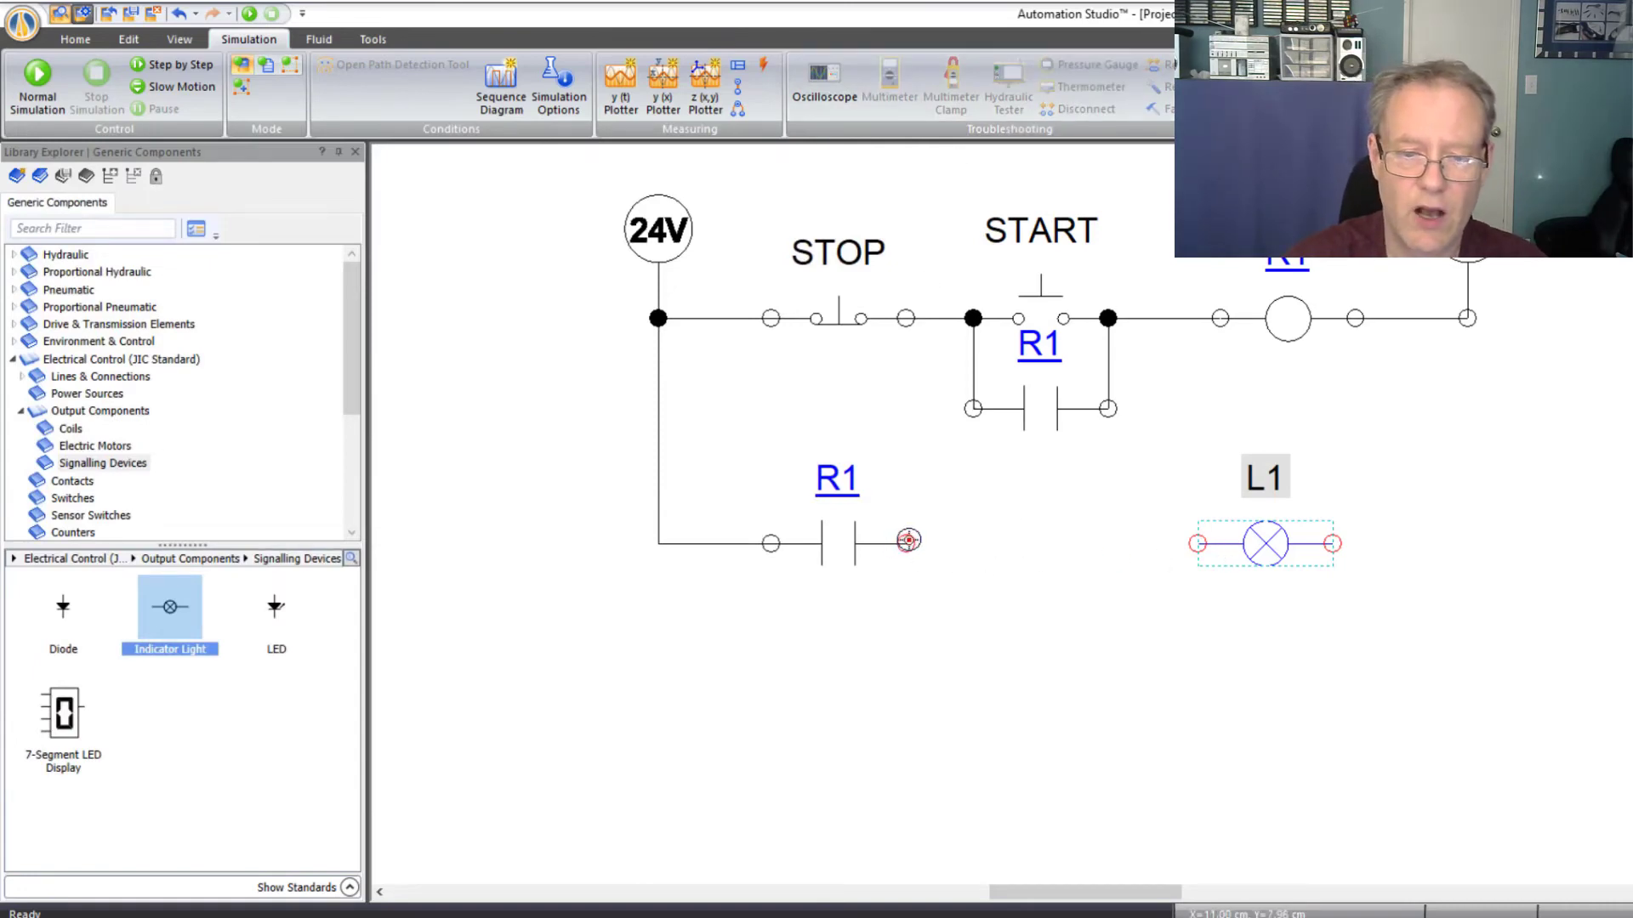
- Link the lower R1 contact to the left terminal of L1, and the right terminal of L1 to the 0V line
left_click_drag(906, 544, 1197, 544)
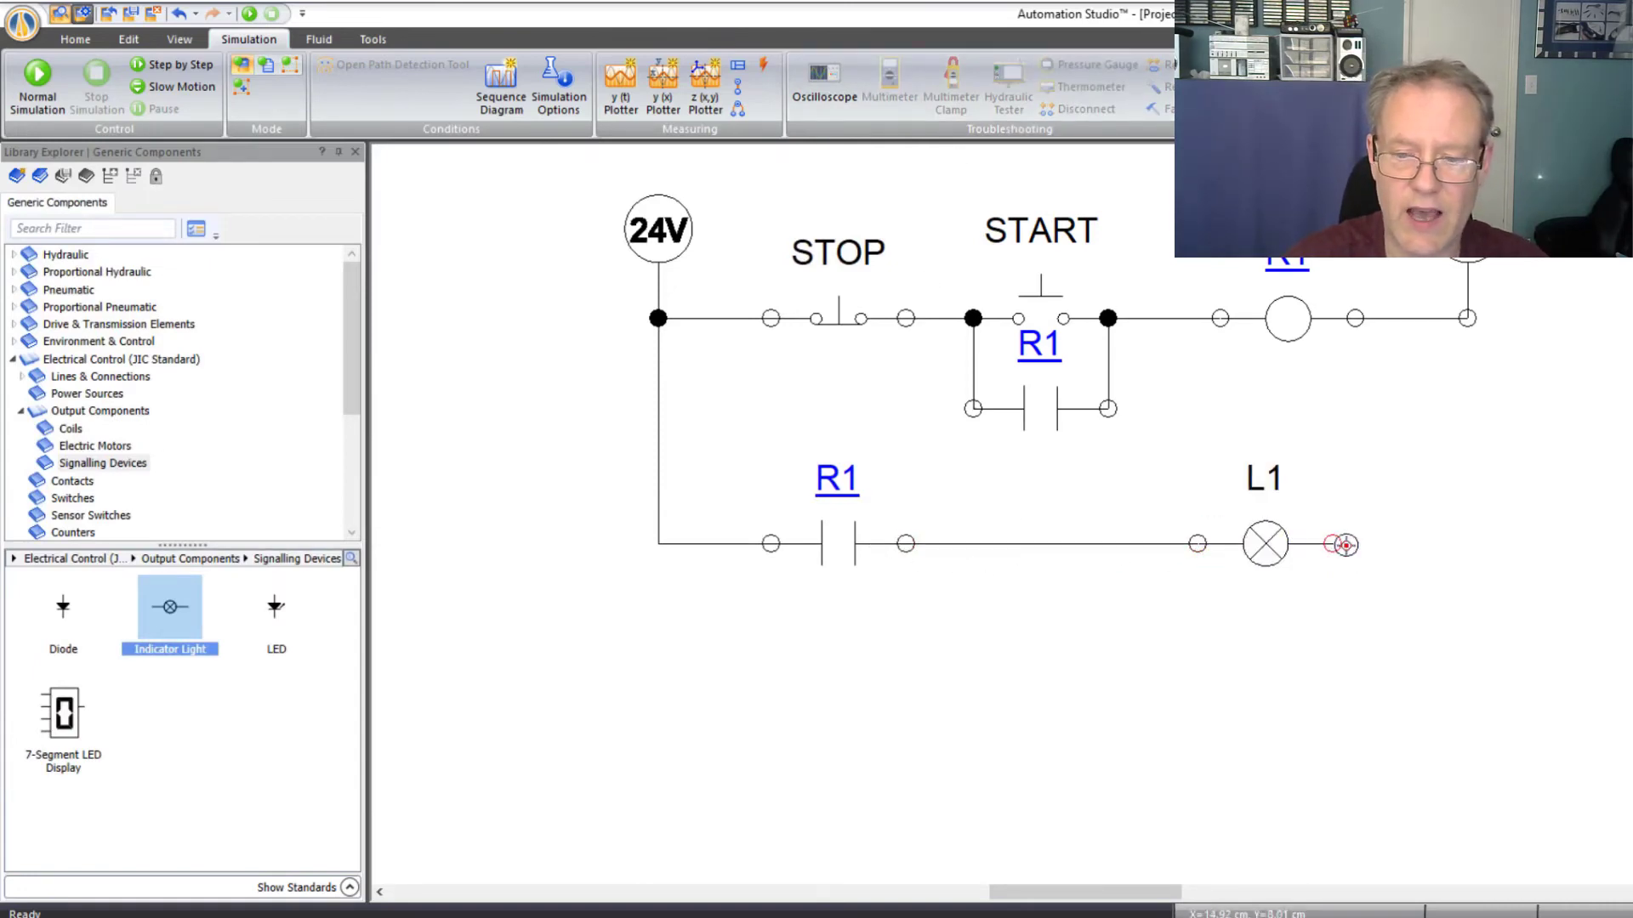
left_click_drag(1338, 544, 1468, 319)
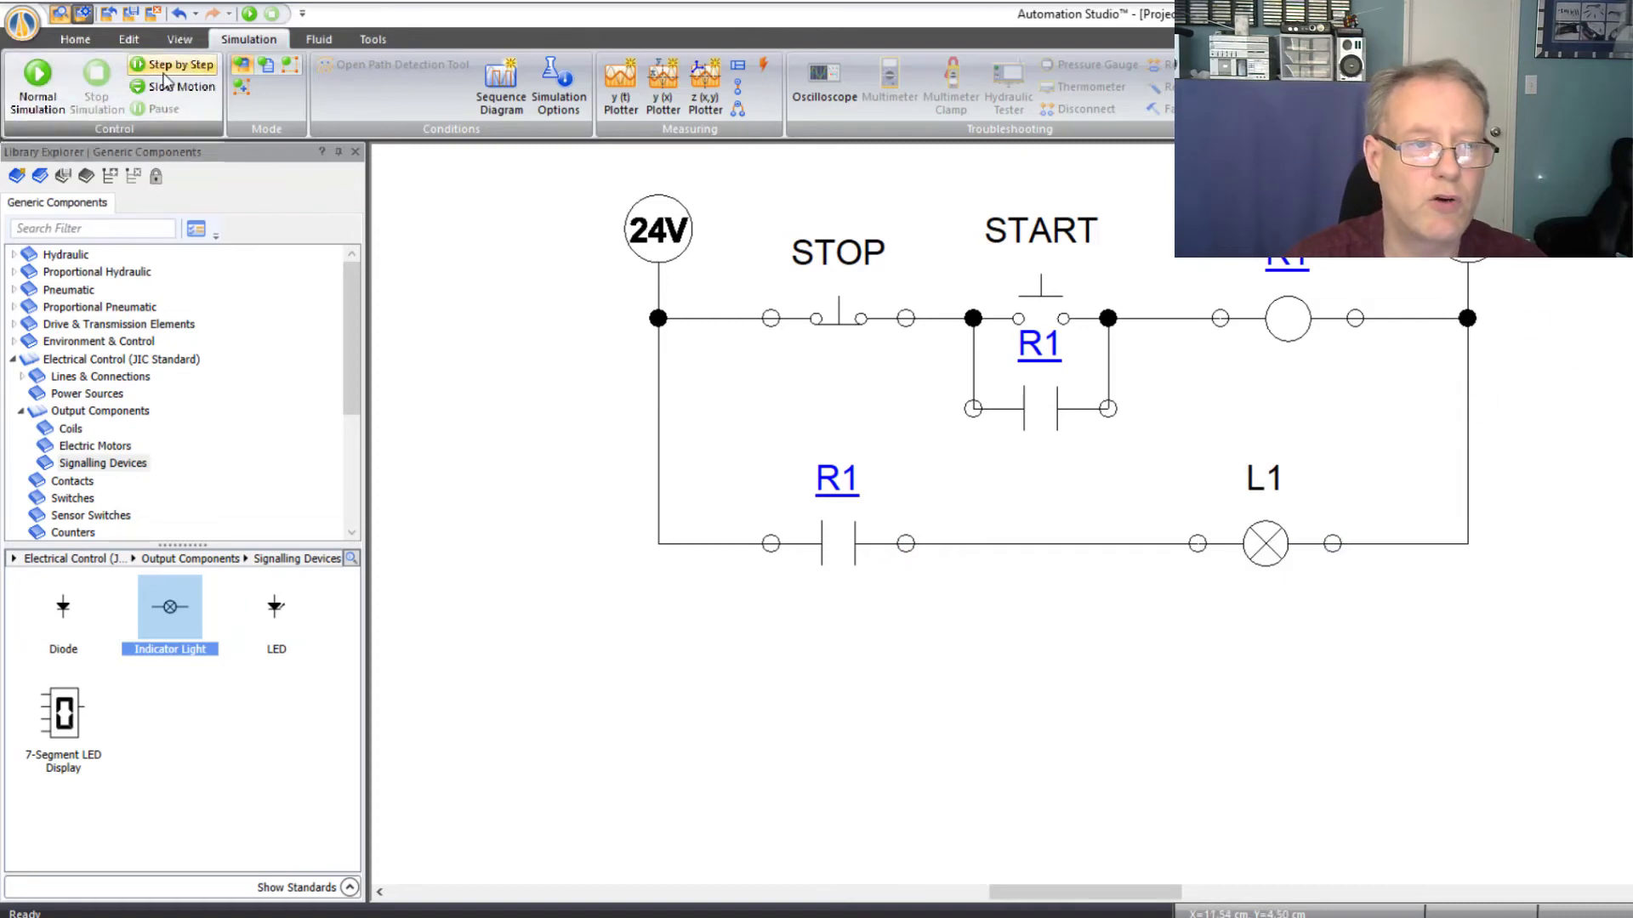
- Test the circuit in normal simulation by operating START and then STOP, and end the simulation
left_click(249, 13)
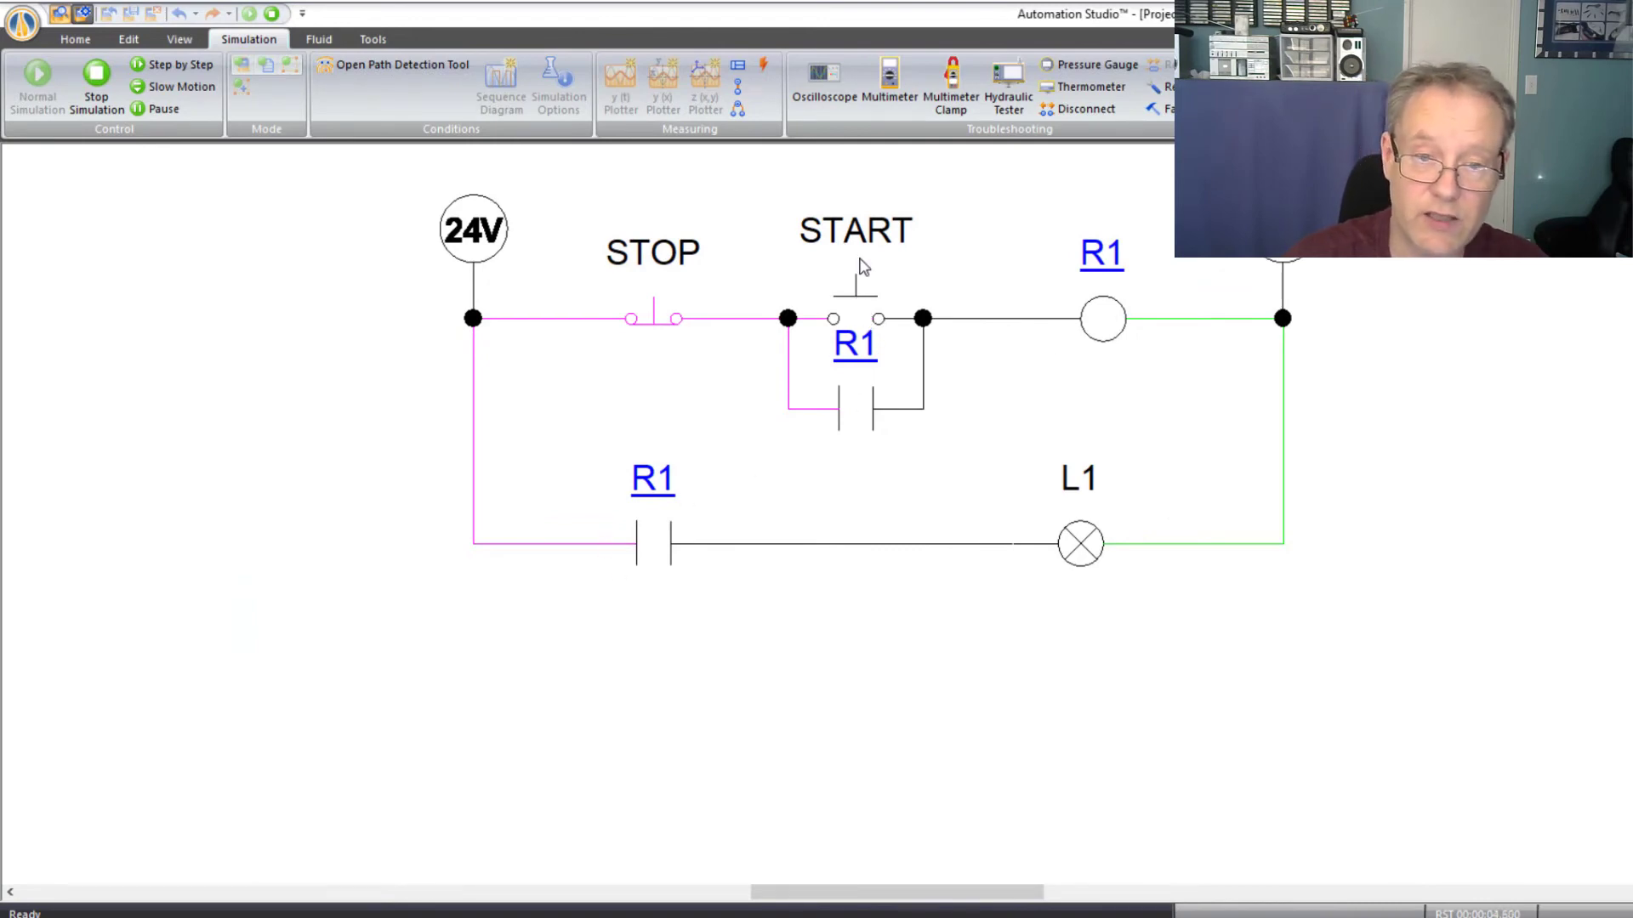
left_click(855, 293)
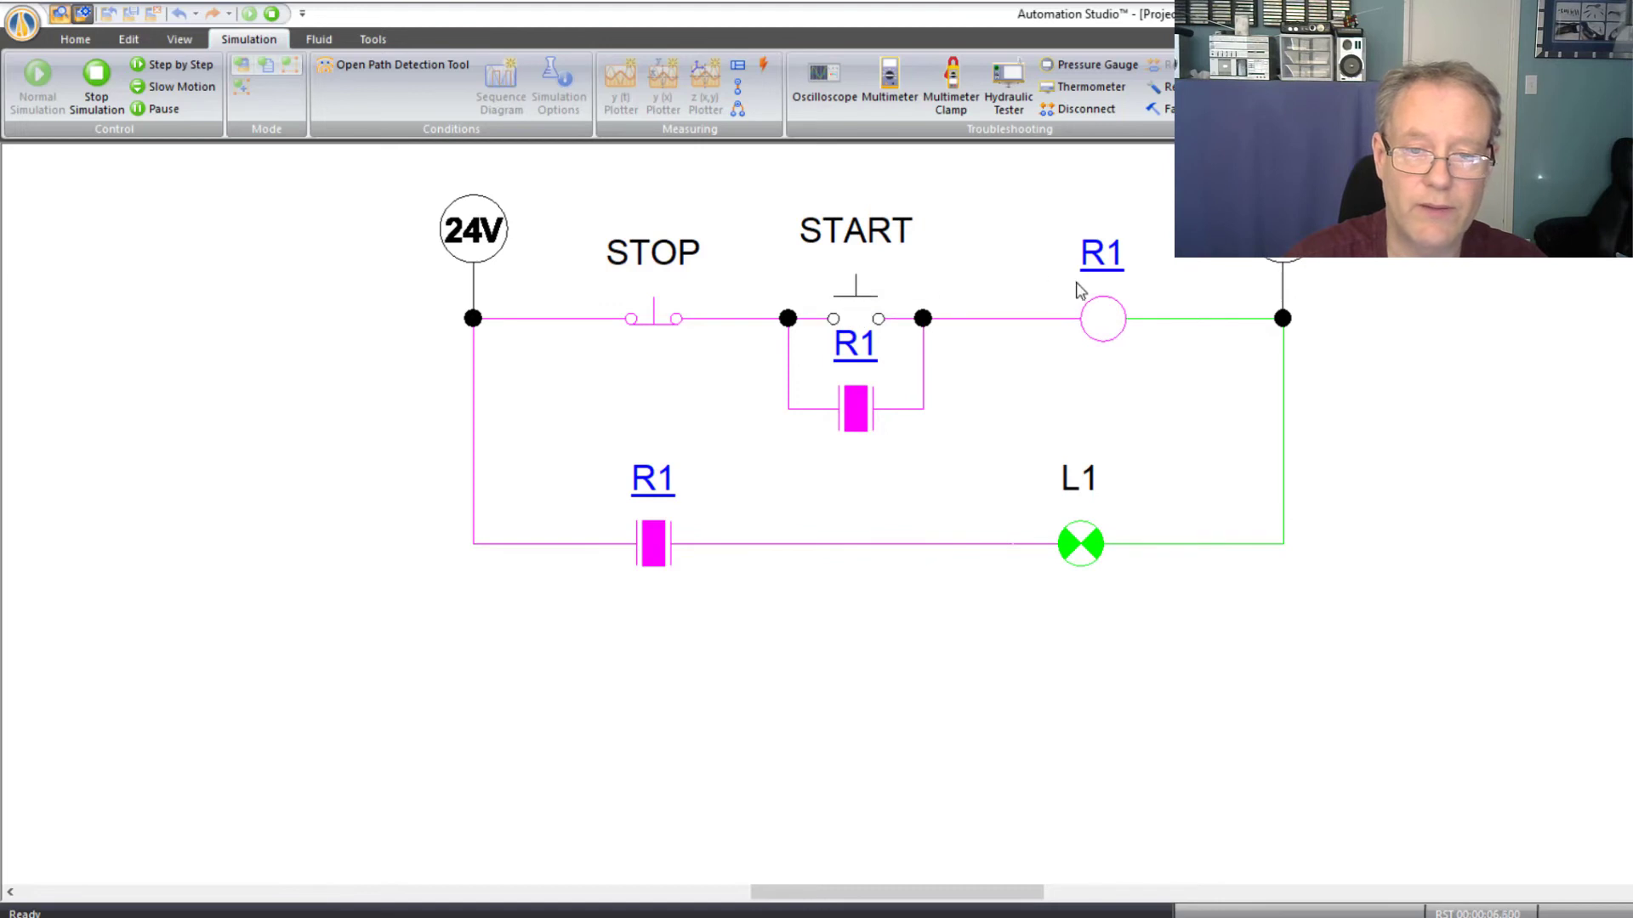
left_click(651, 327)
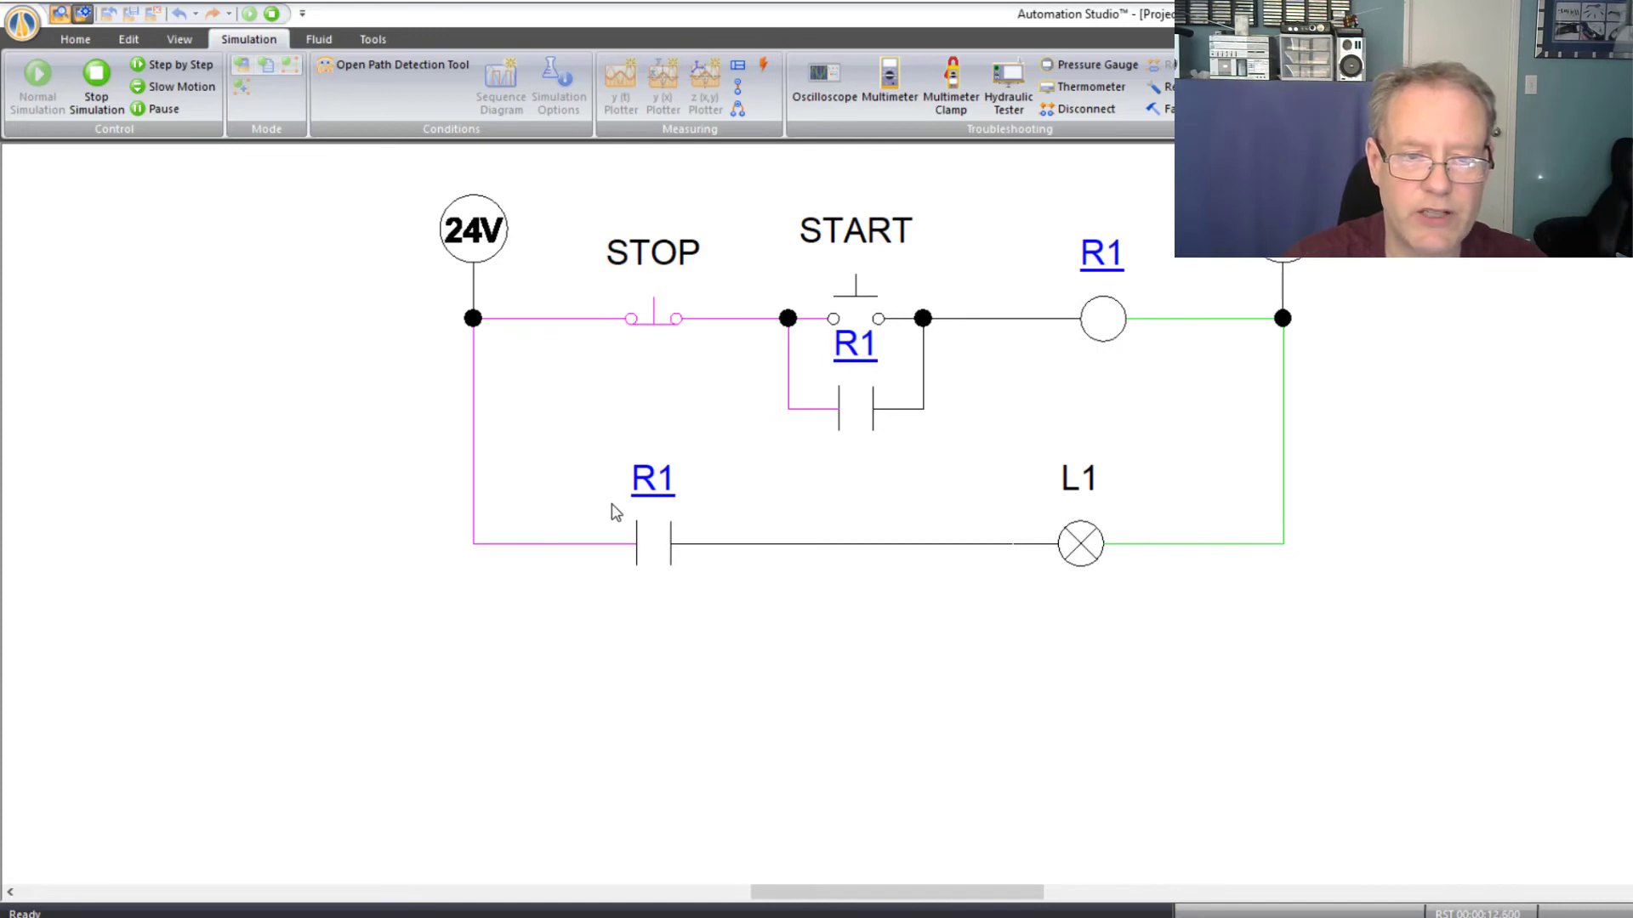
left_click(188, 3)
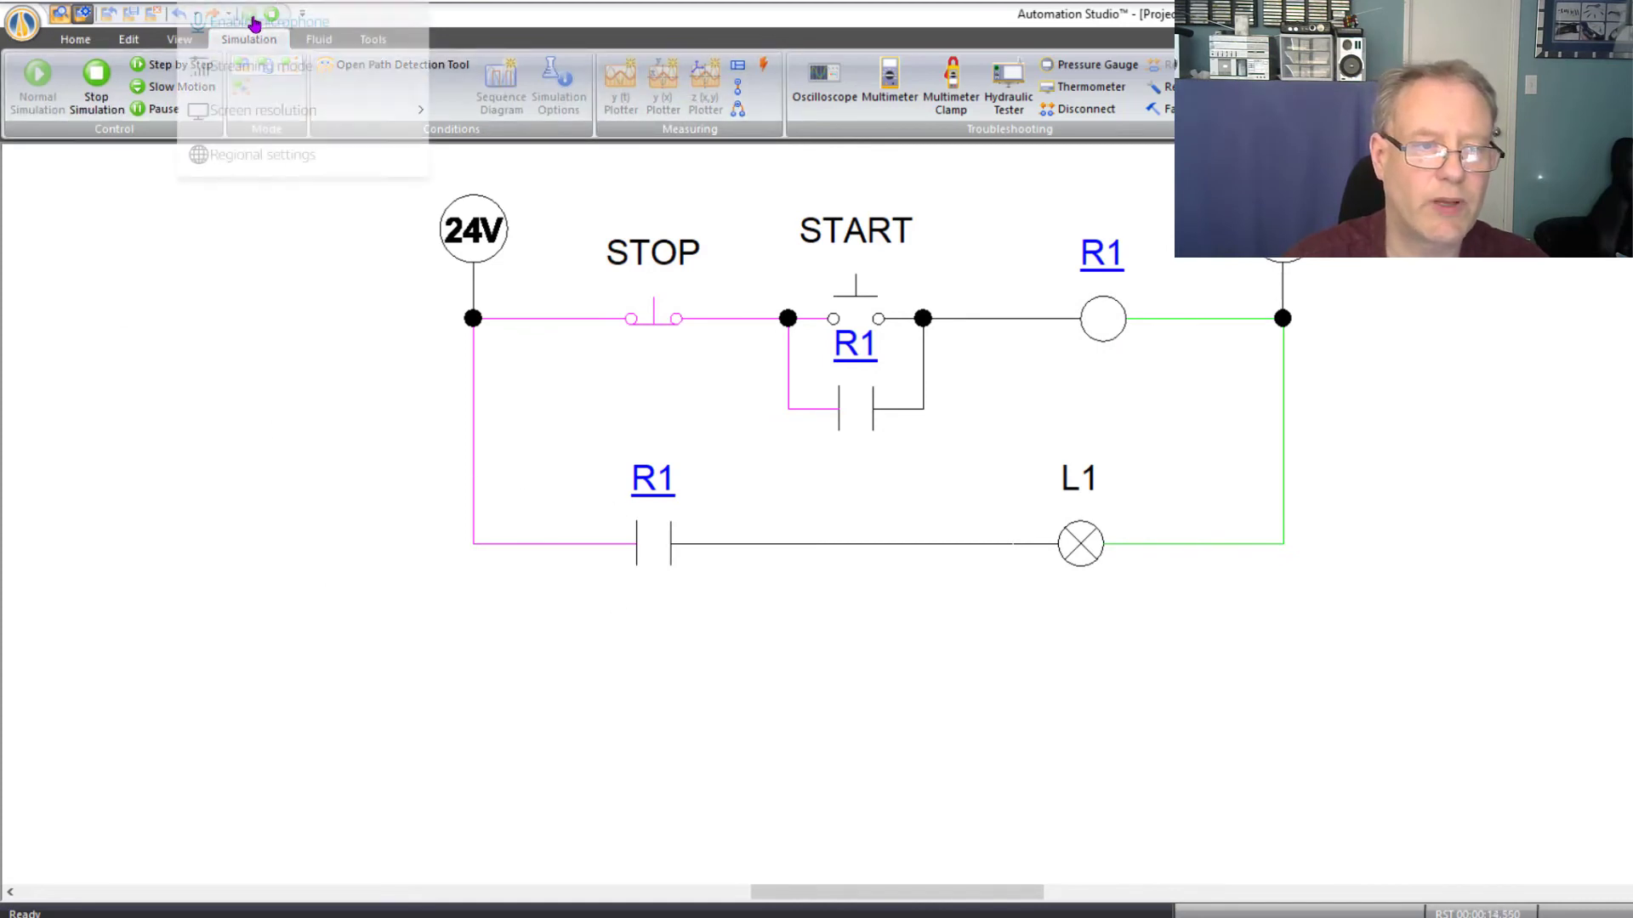
left_click(307, 24)
left_click(271, 14)
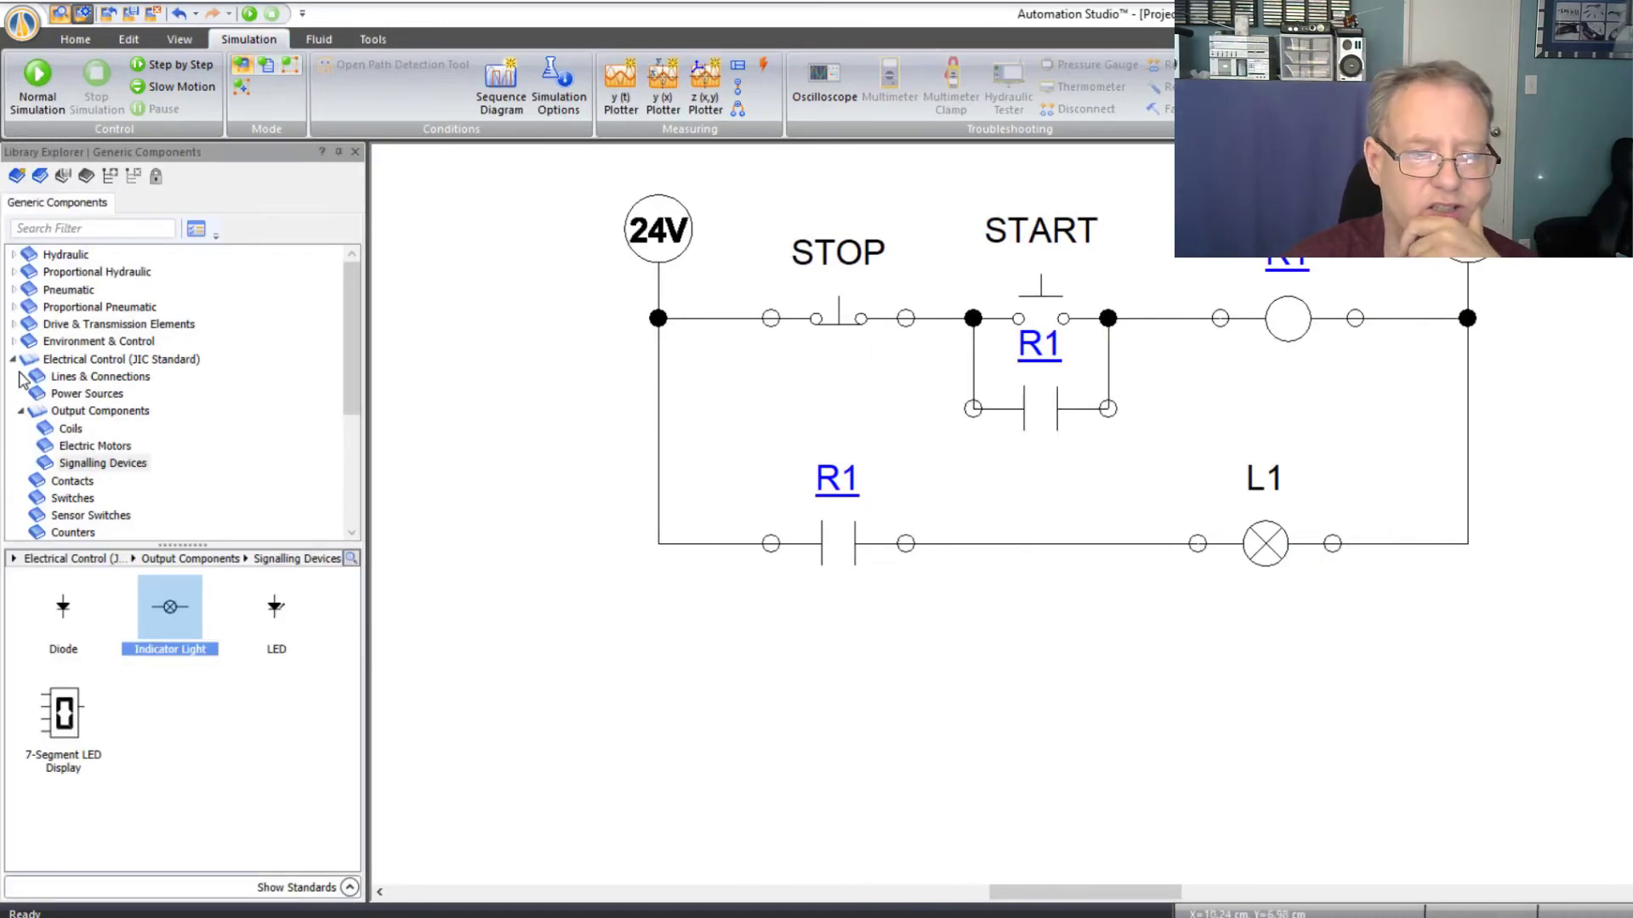
- Place a Solenoid, DC/AC from the JIC output components below L1 and give its output signal the alias Sol 1
scroll(352, 324, "down", 1)
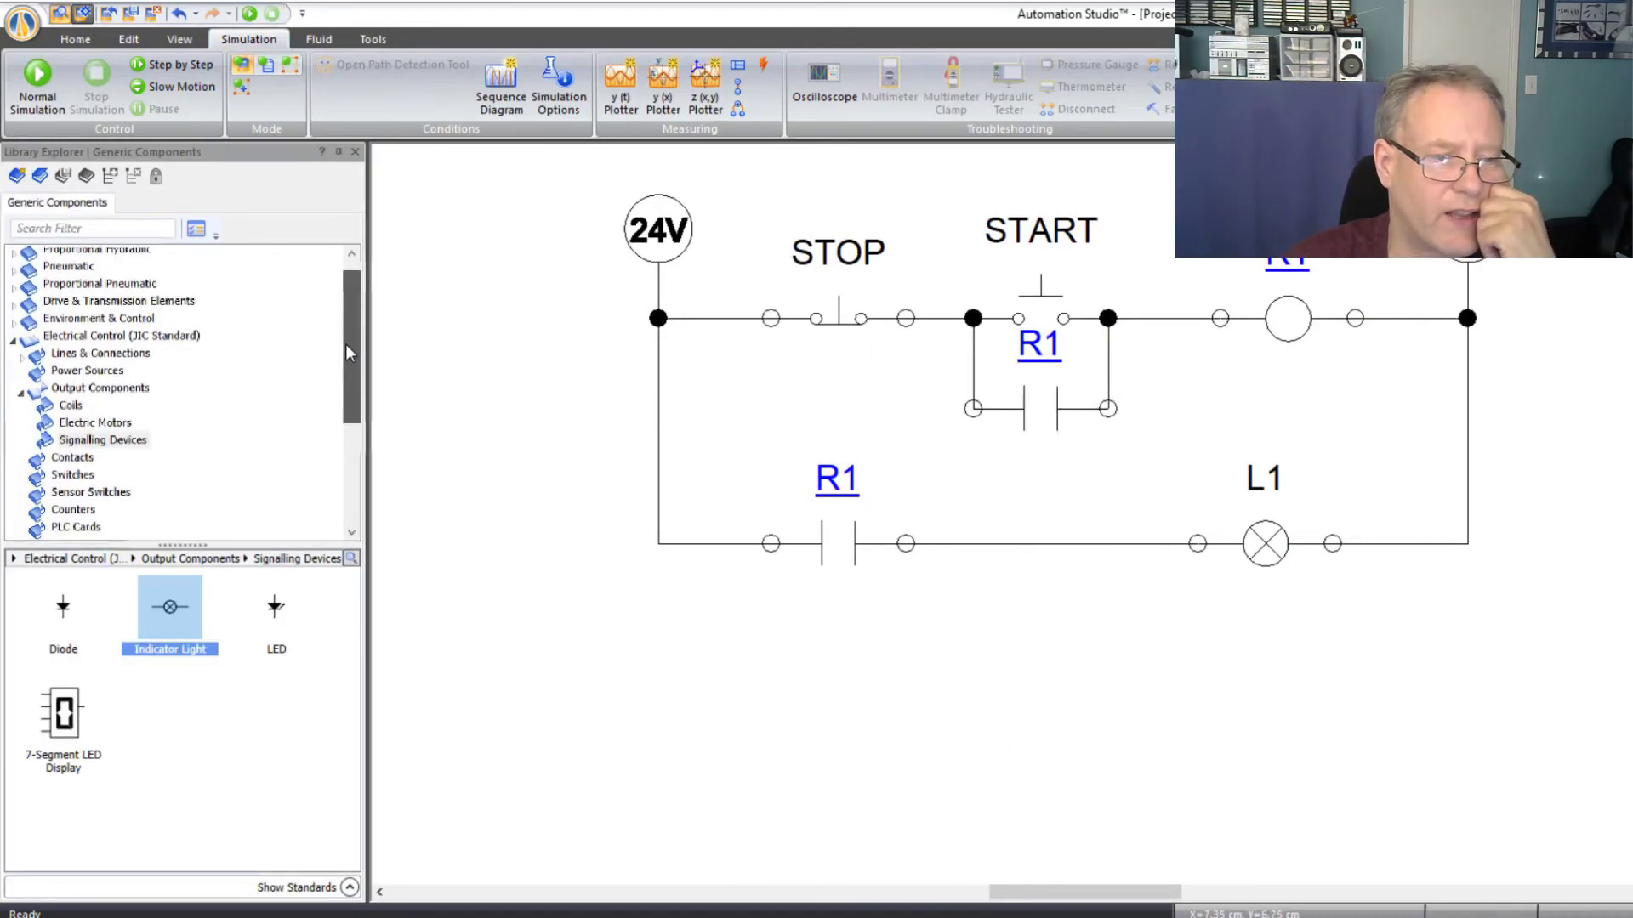
scroll(345, 353, "down", 4)
scroll(342, 451, "up", 2)
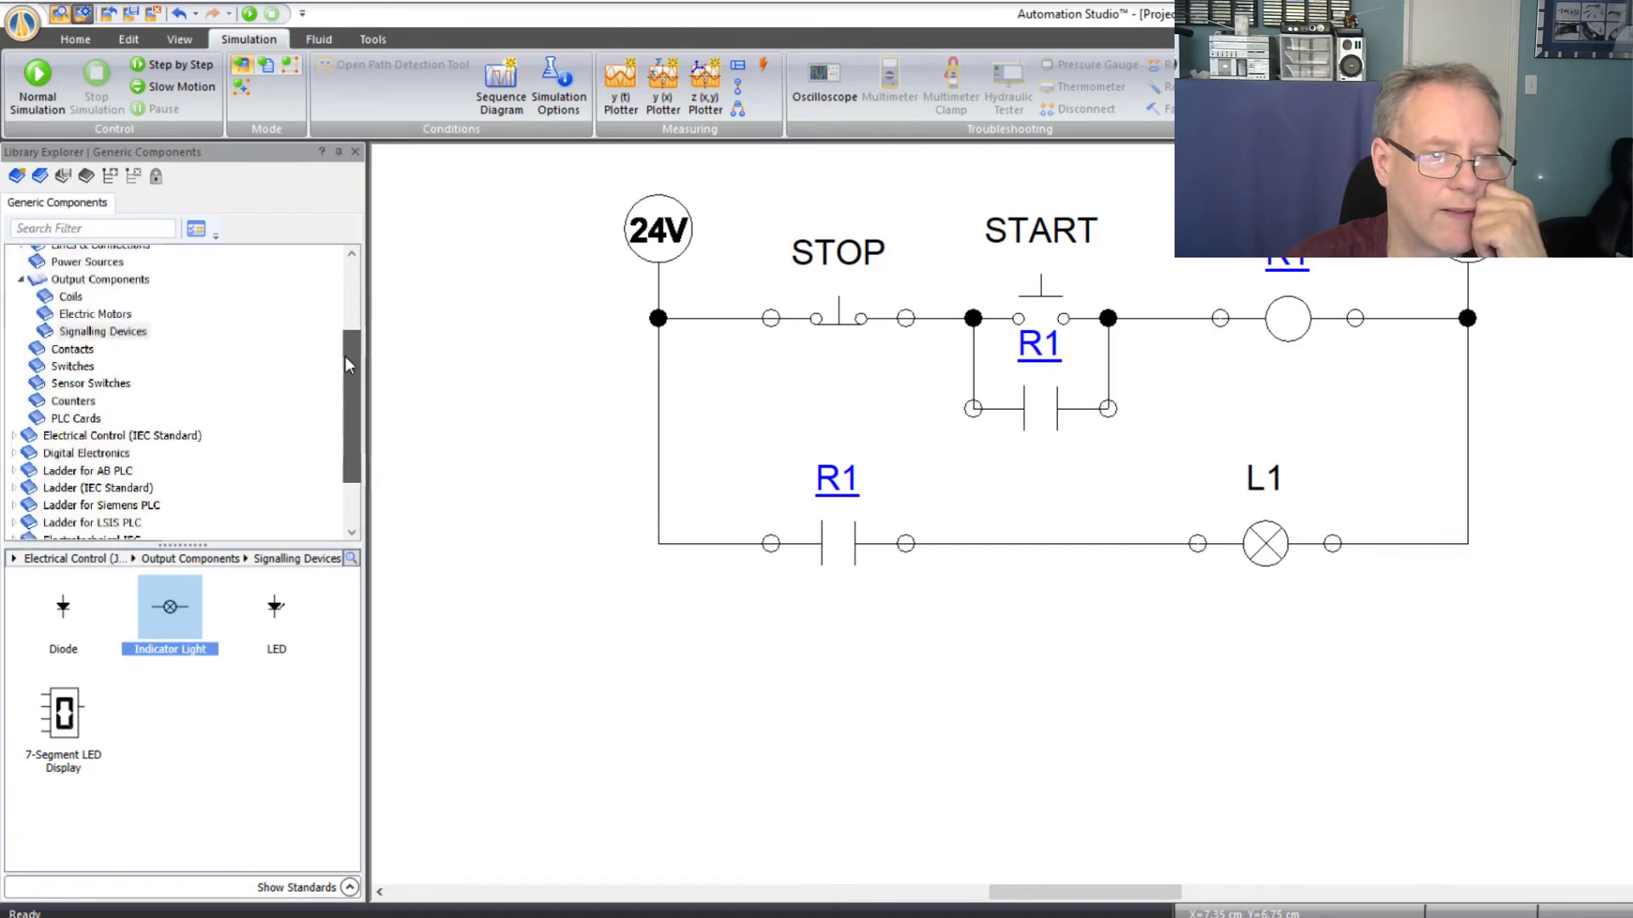
left_click_drag(345, 356, 364, 287)
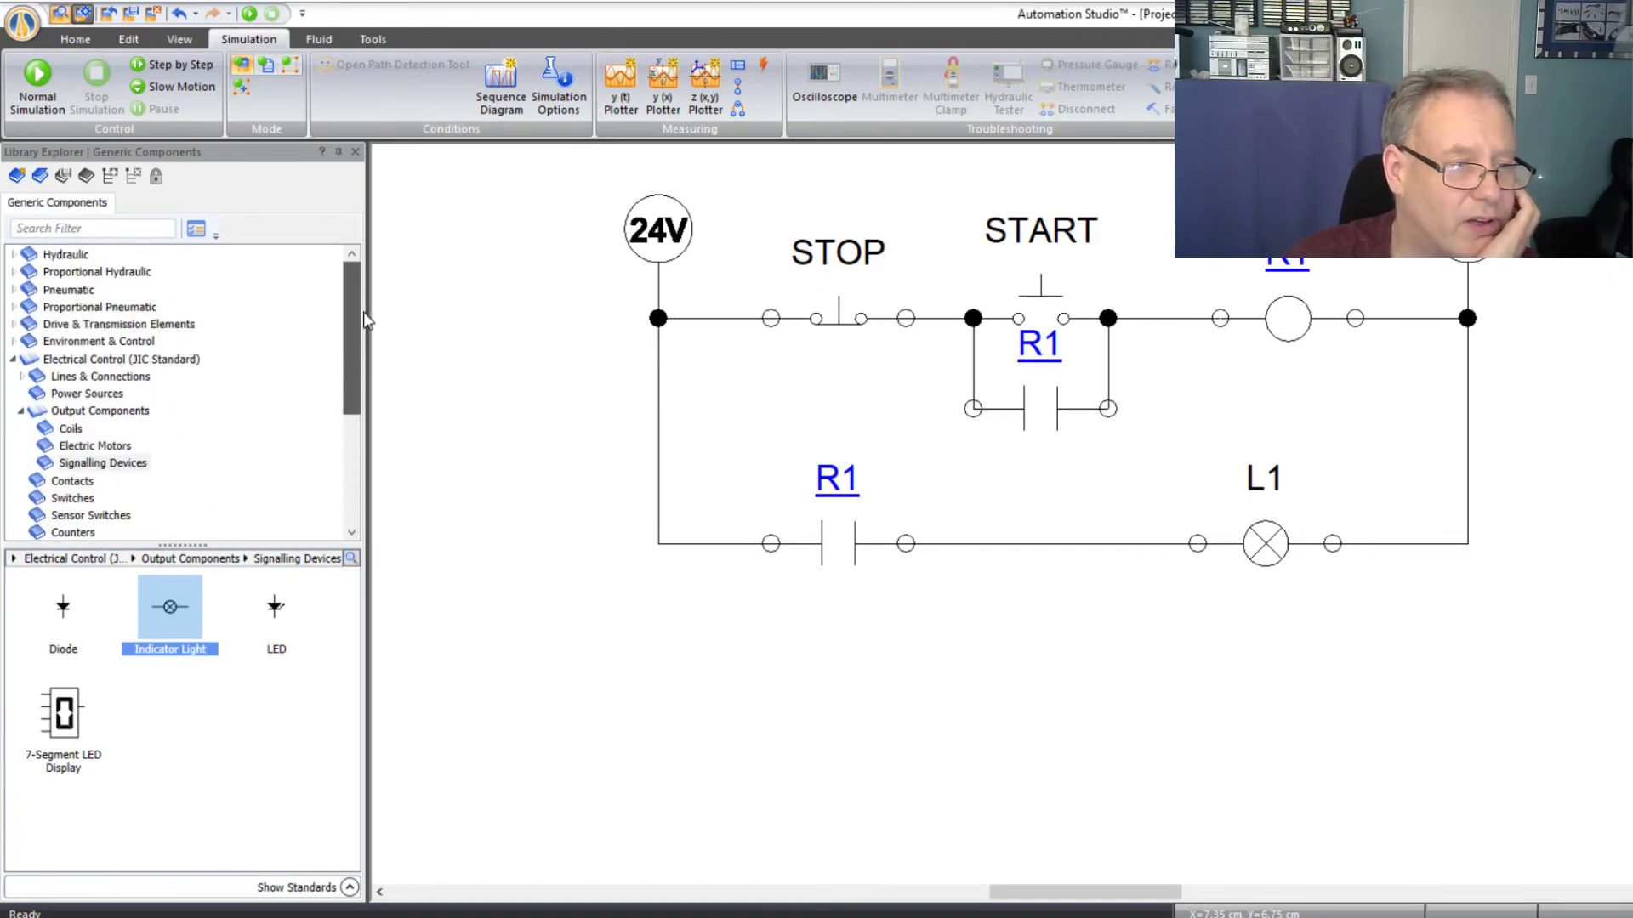
left_click(12, 358)
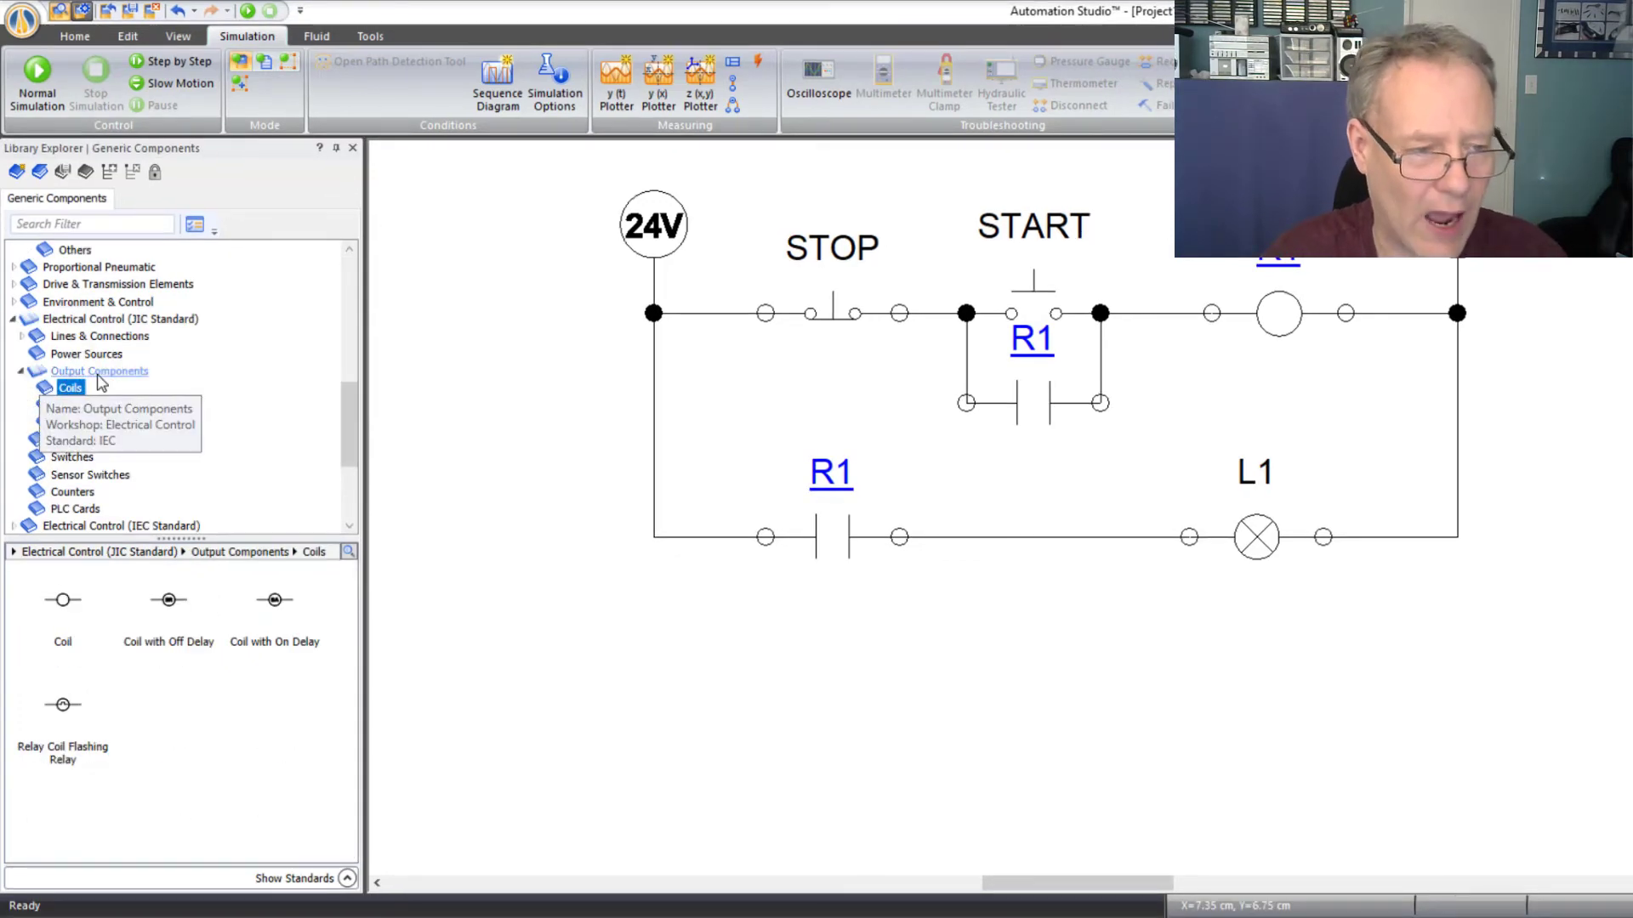
left_click(97, 372)
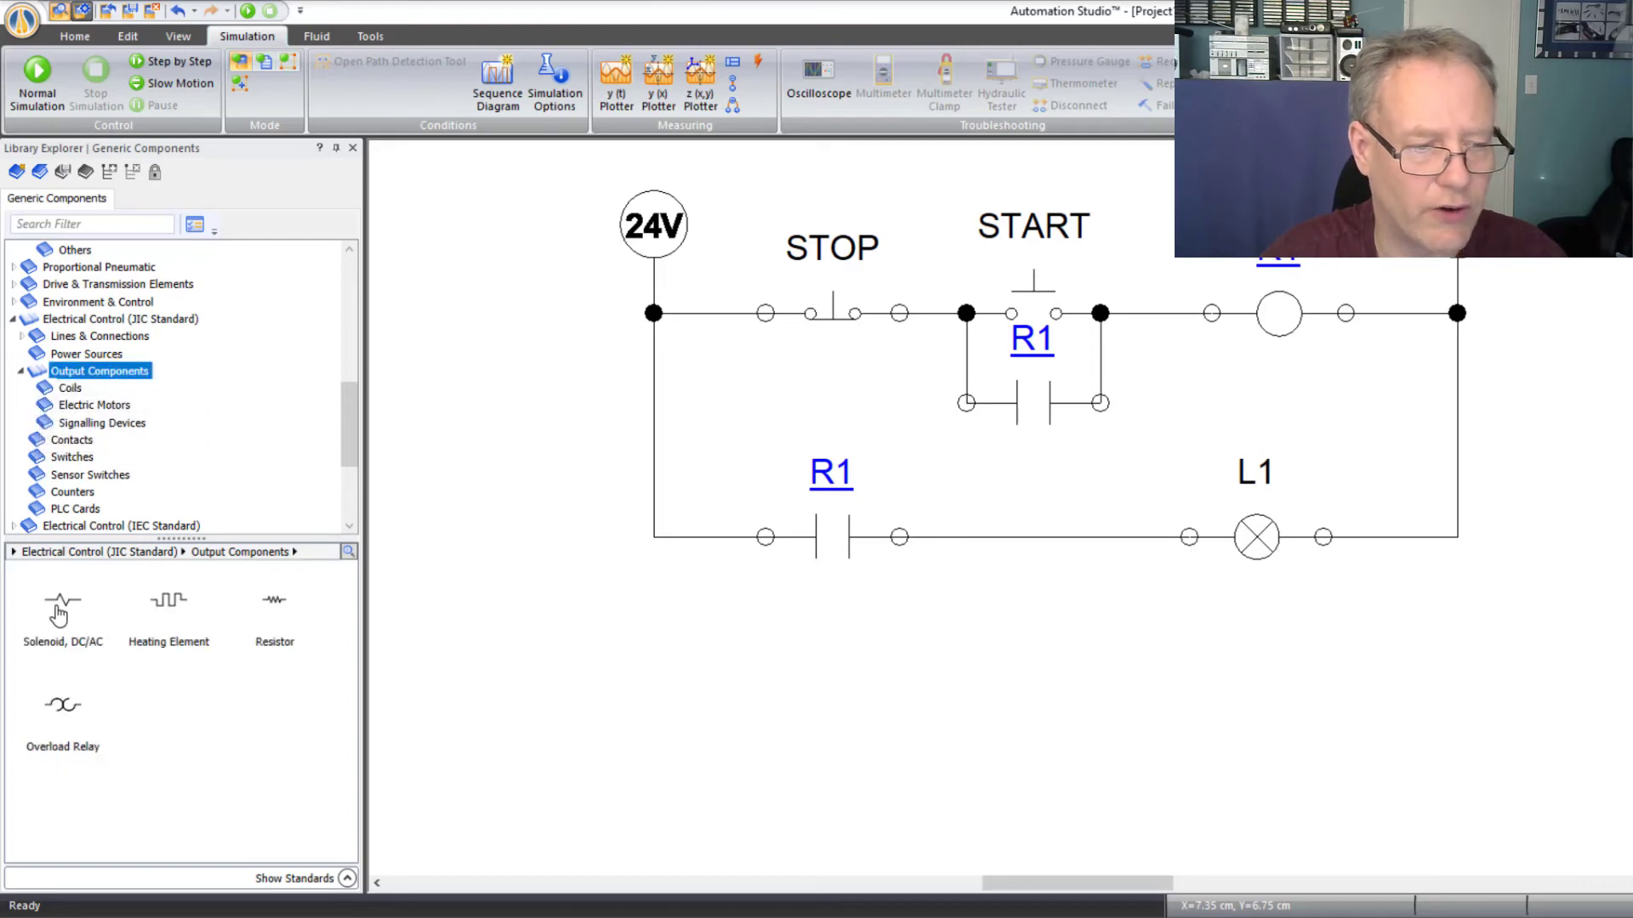
left_click_drag(60, 614, 1276, 643)
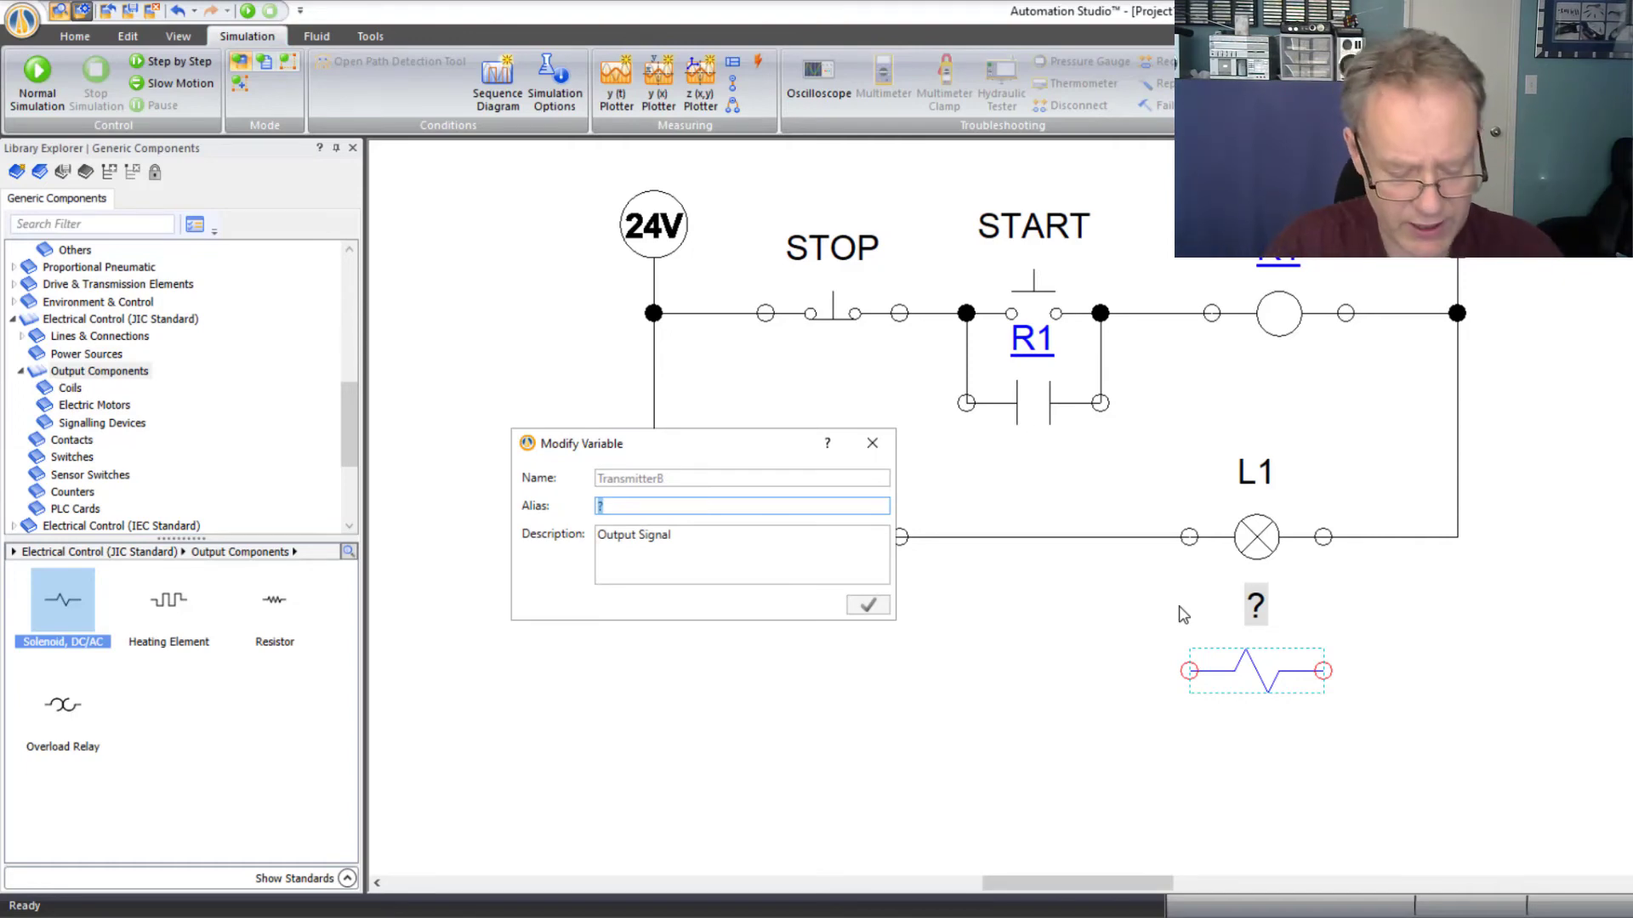
type("Sol 1")
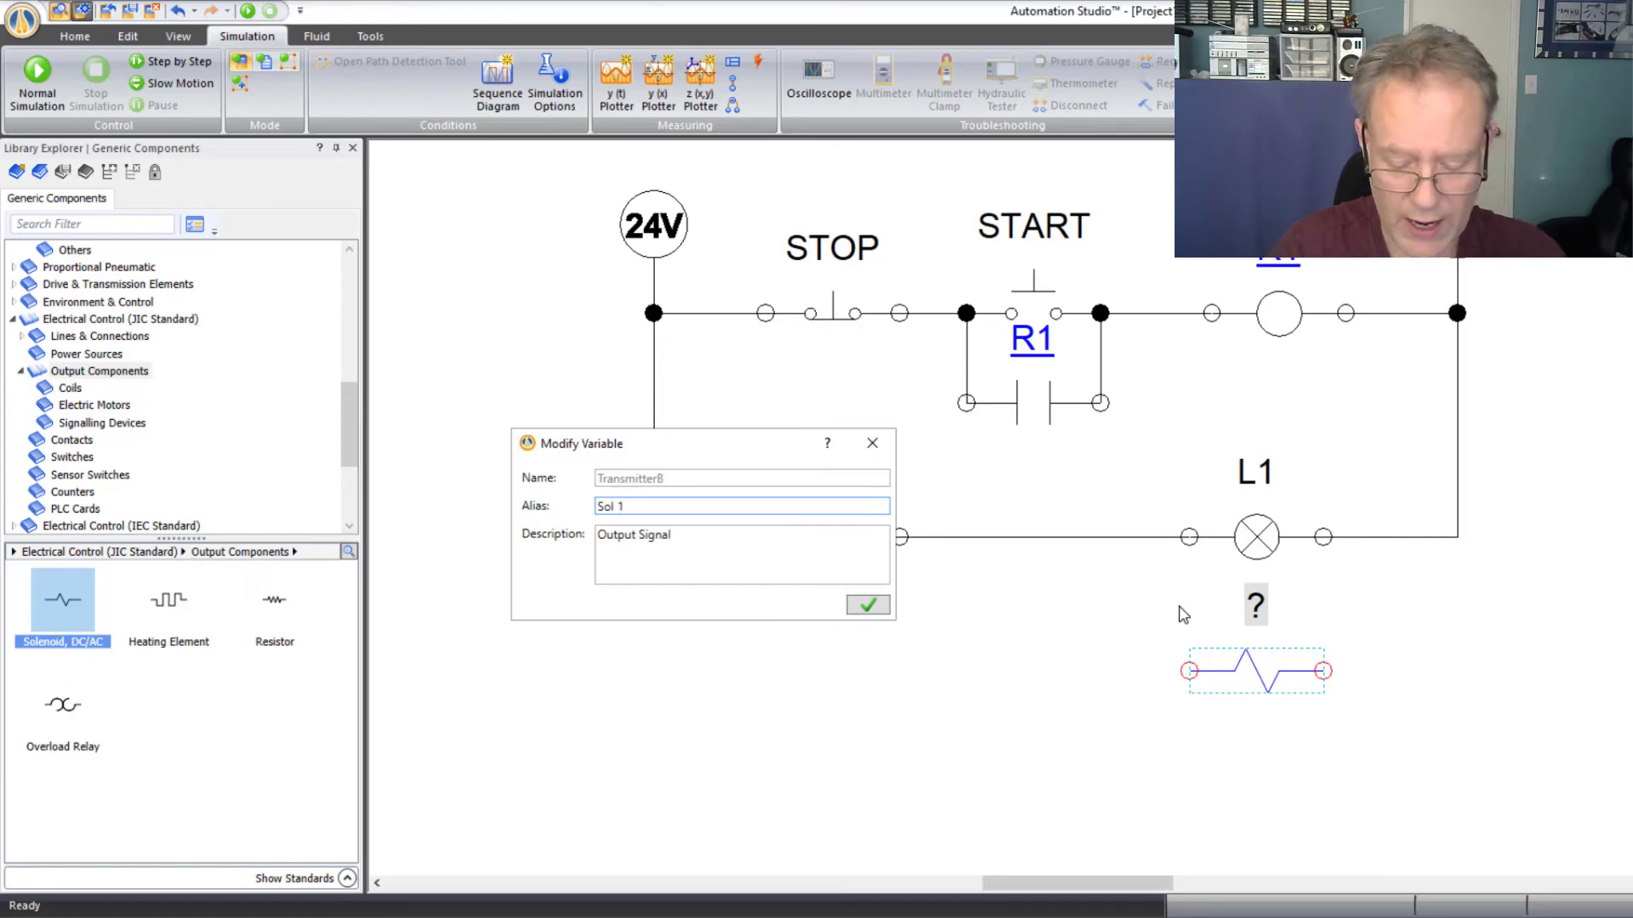
key("Return")
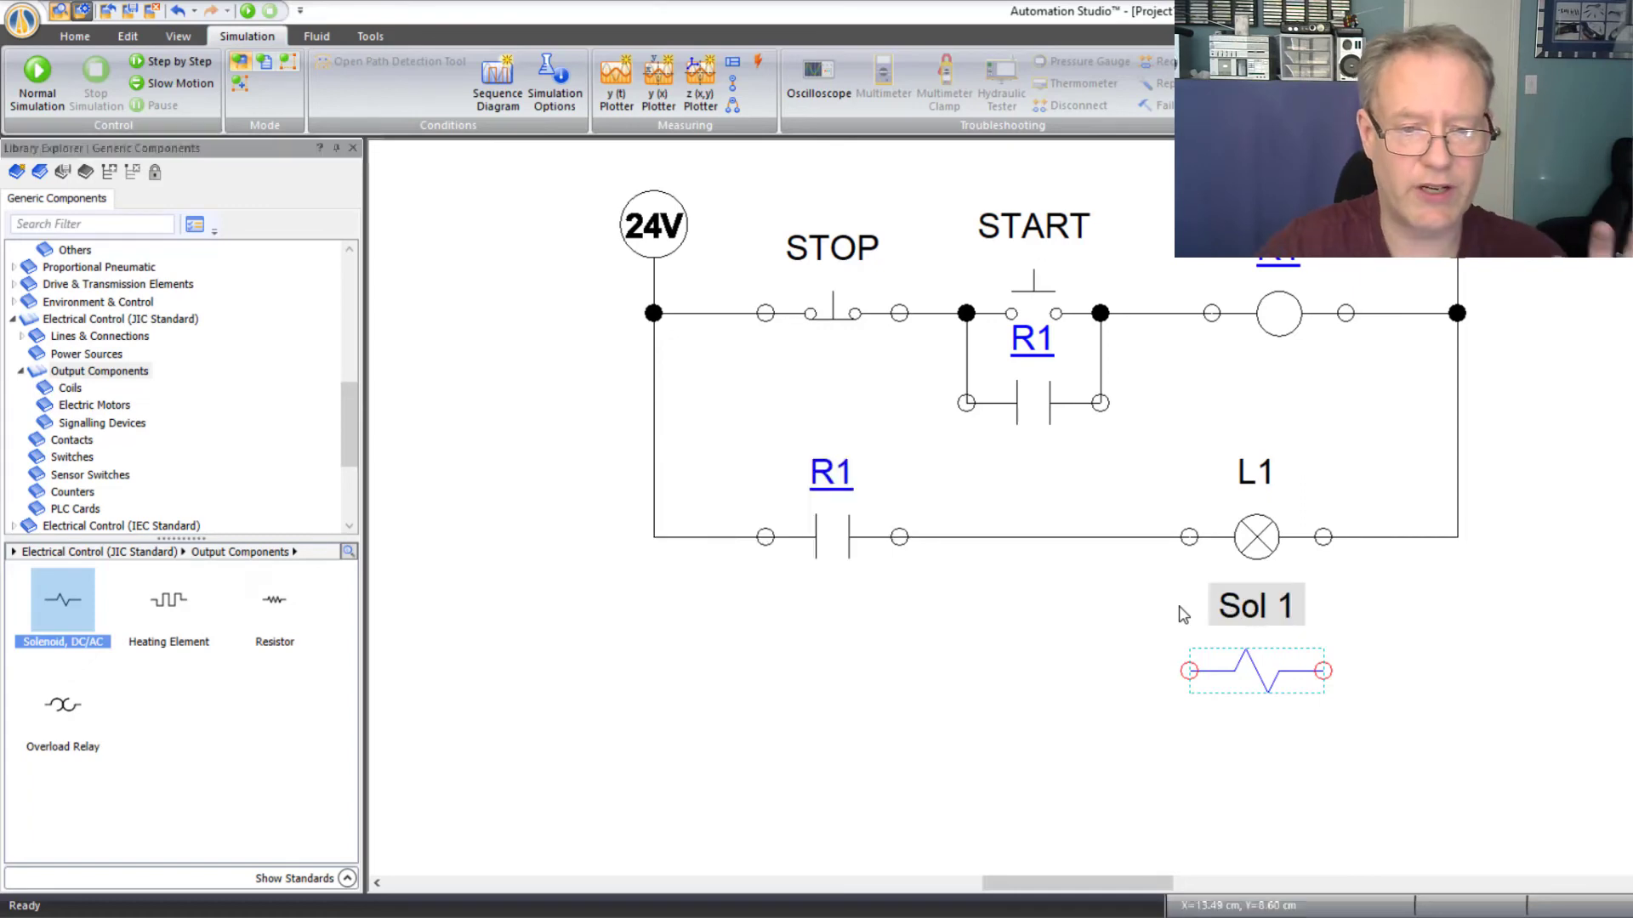
left_click(970, 659)
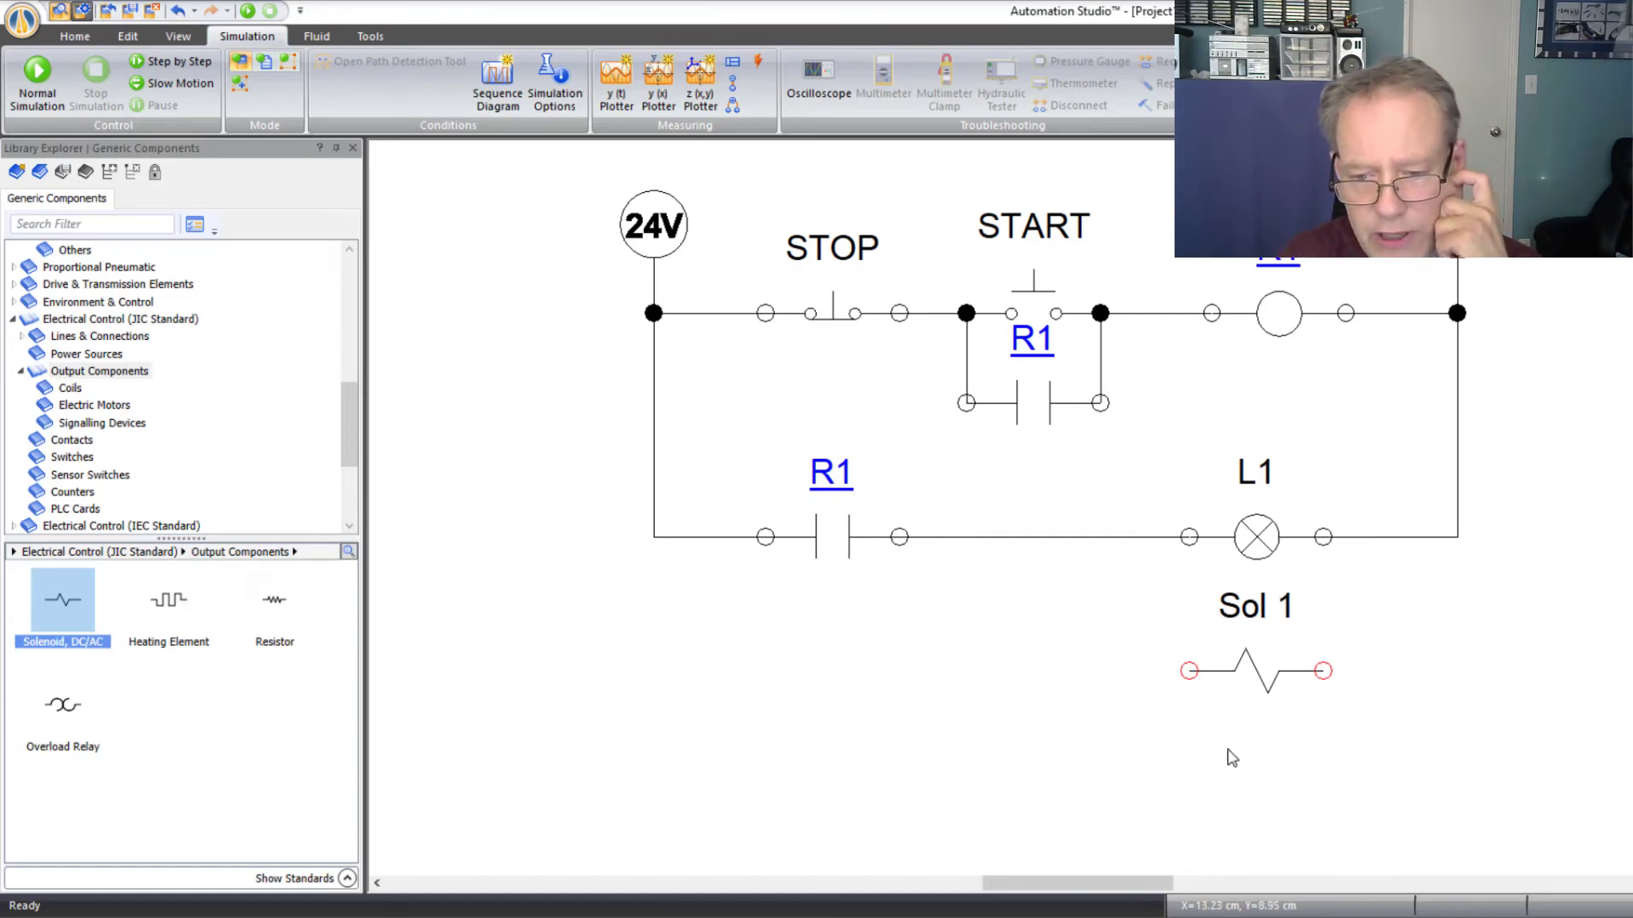
- Place a Coil with On Delay from the JIC coils below the R1–L1 rung and set its output signal alias to T1
left_click(62, 376)
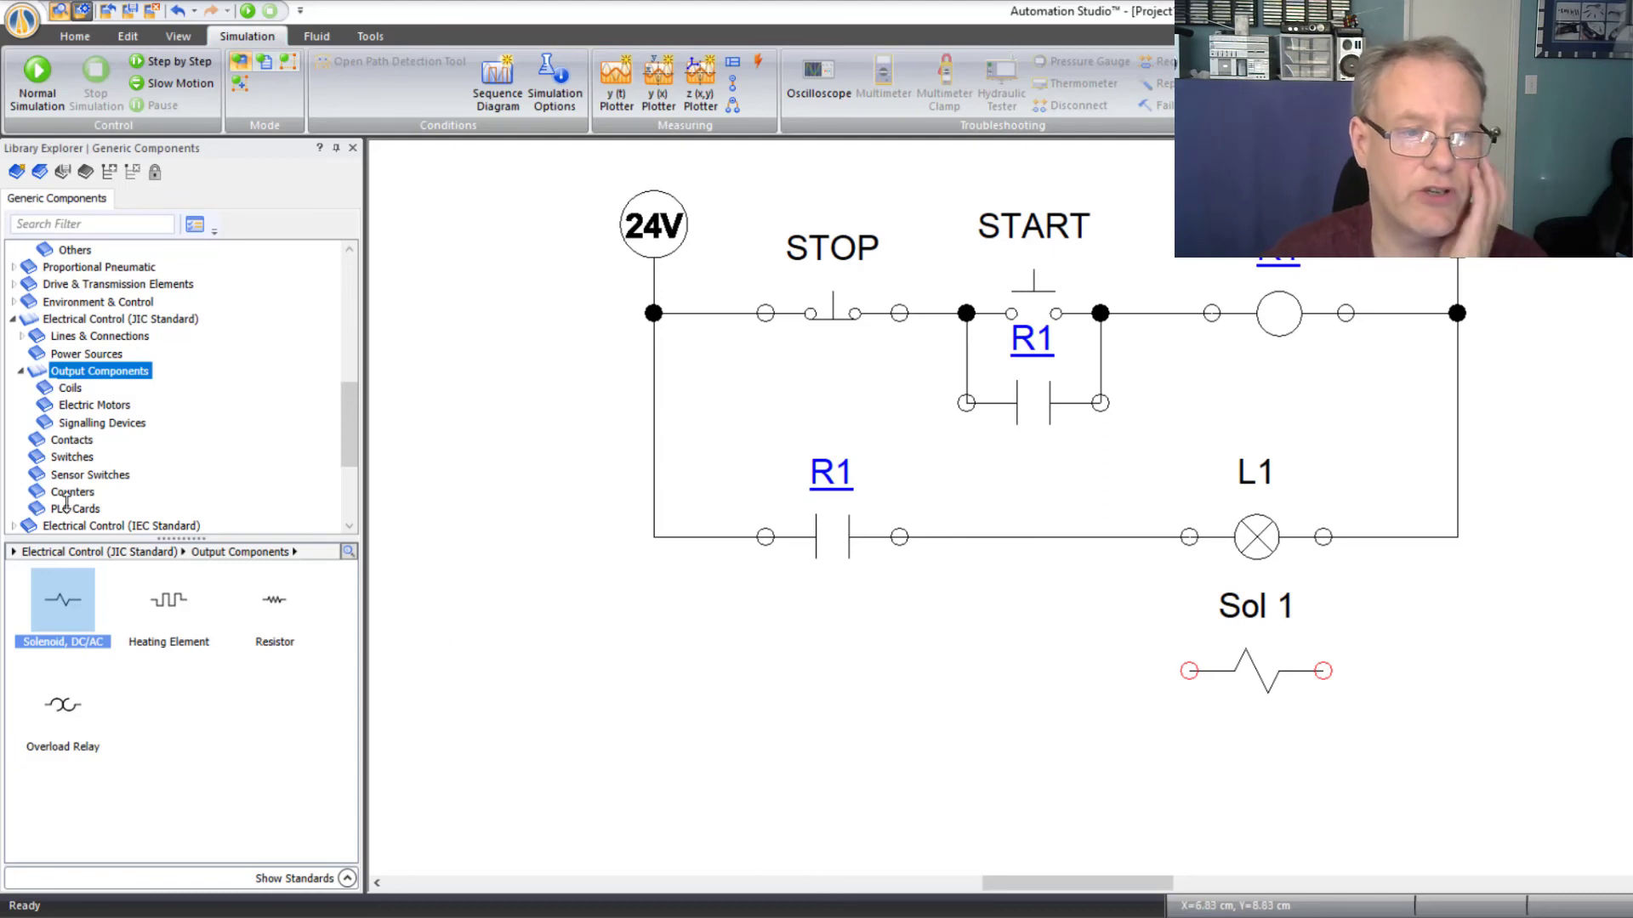
scroll(75, 430, "down", 2)
scroll(195, 425, "down", 1)
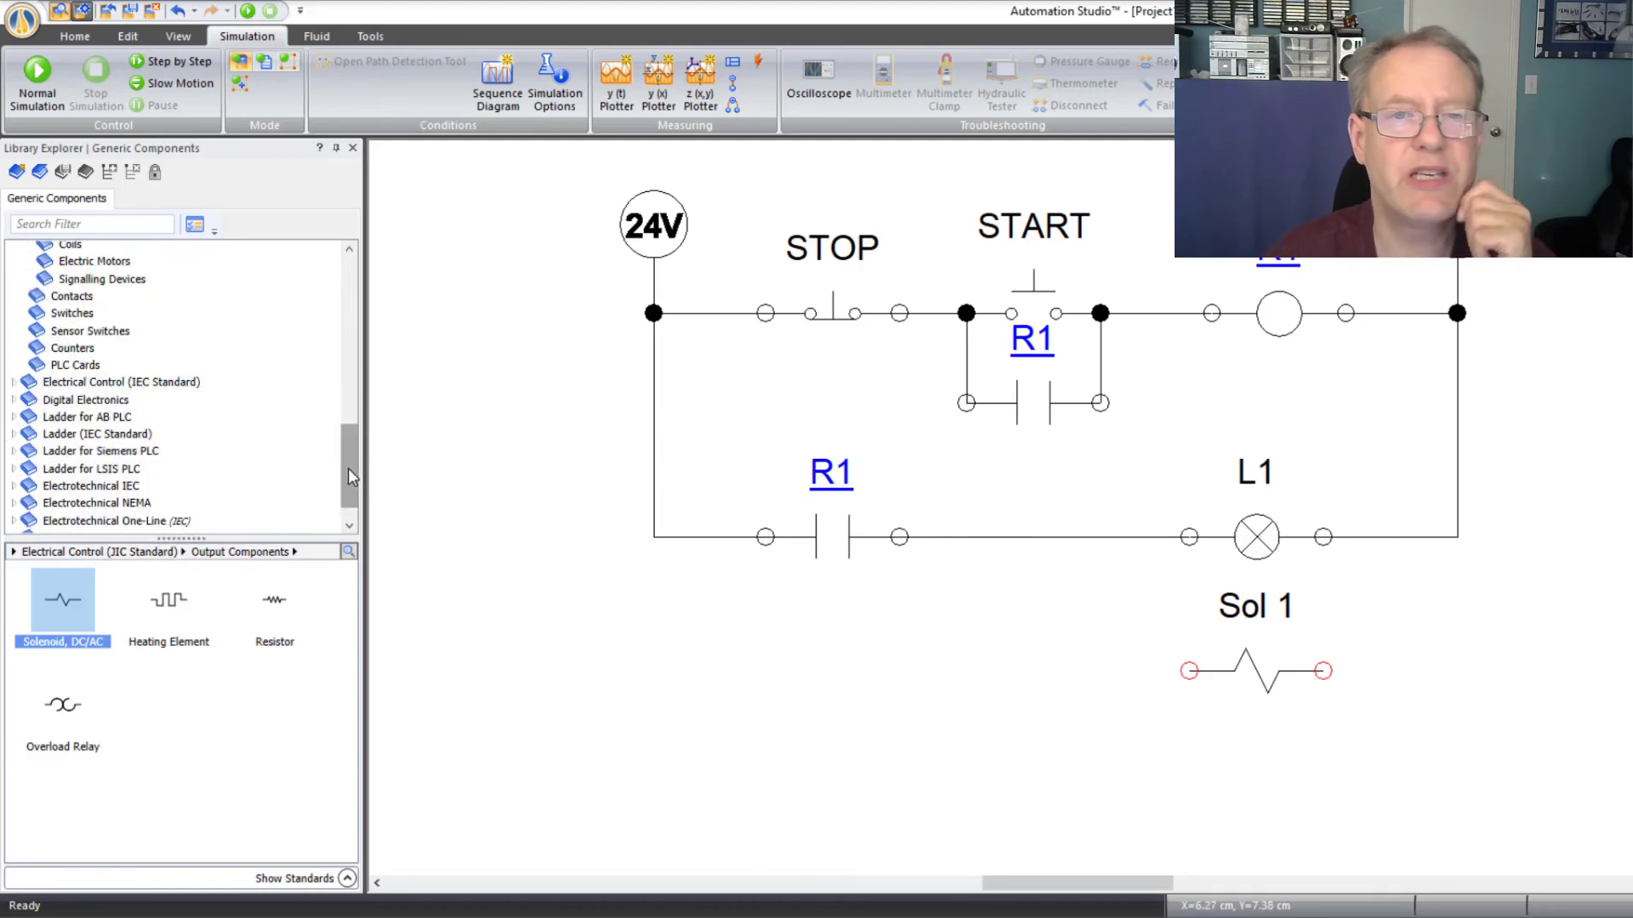
left_click_drag(348, 471, 336, 436)
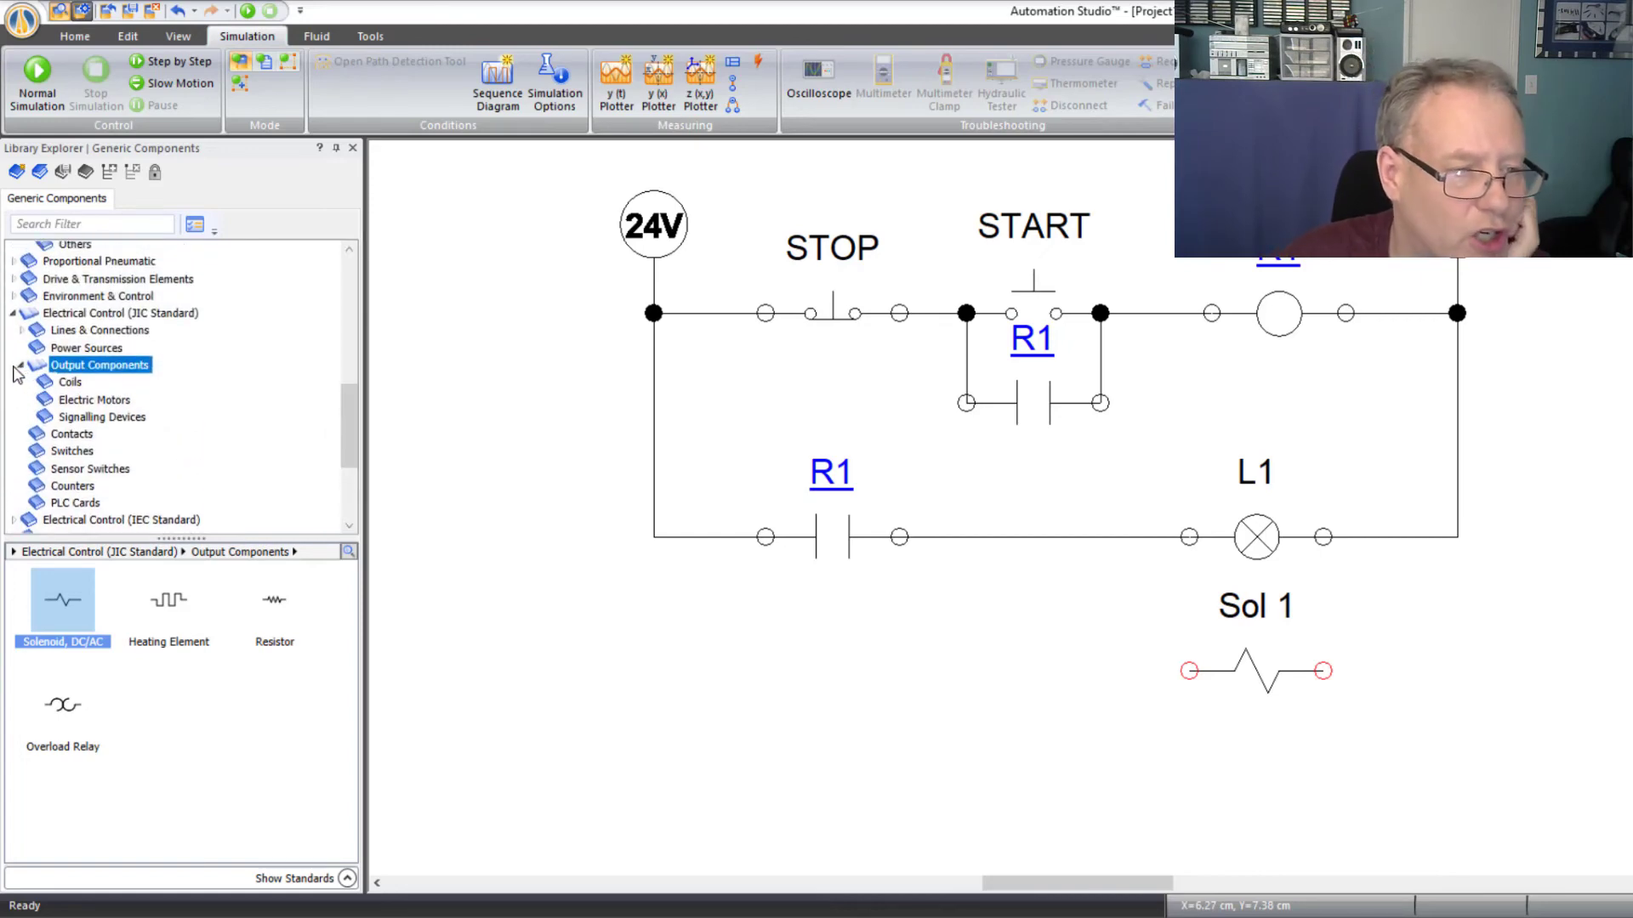
left_click(69, 384)
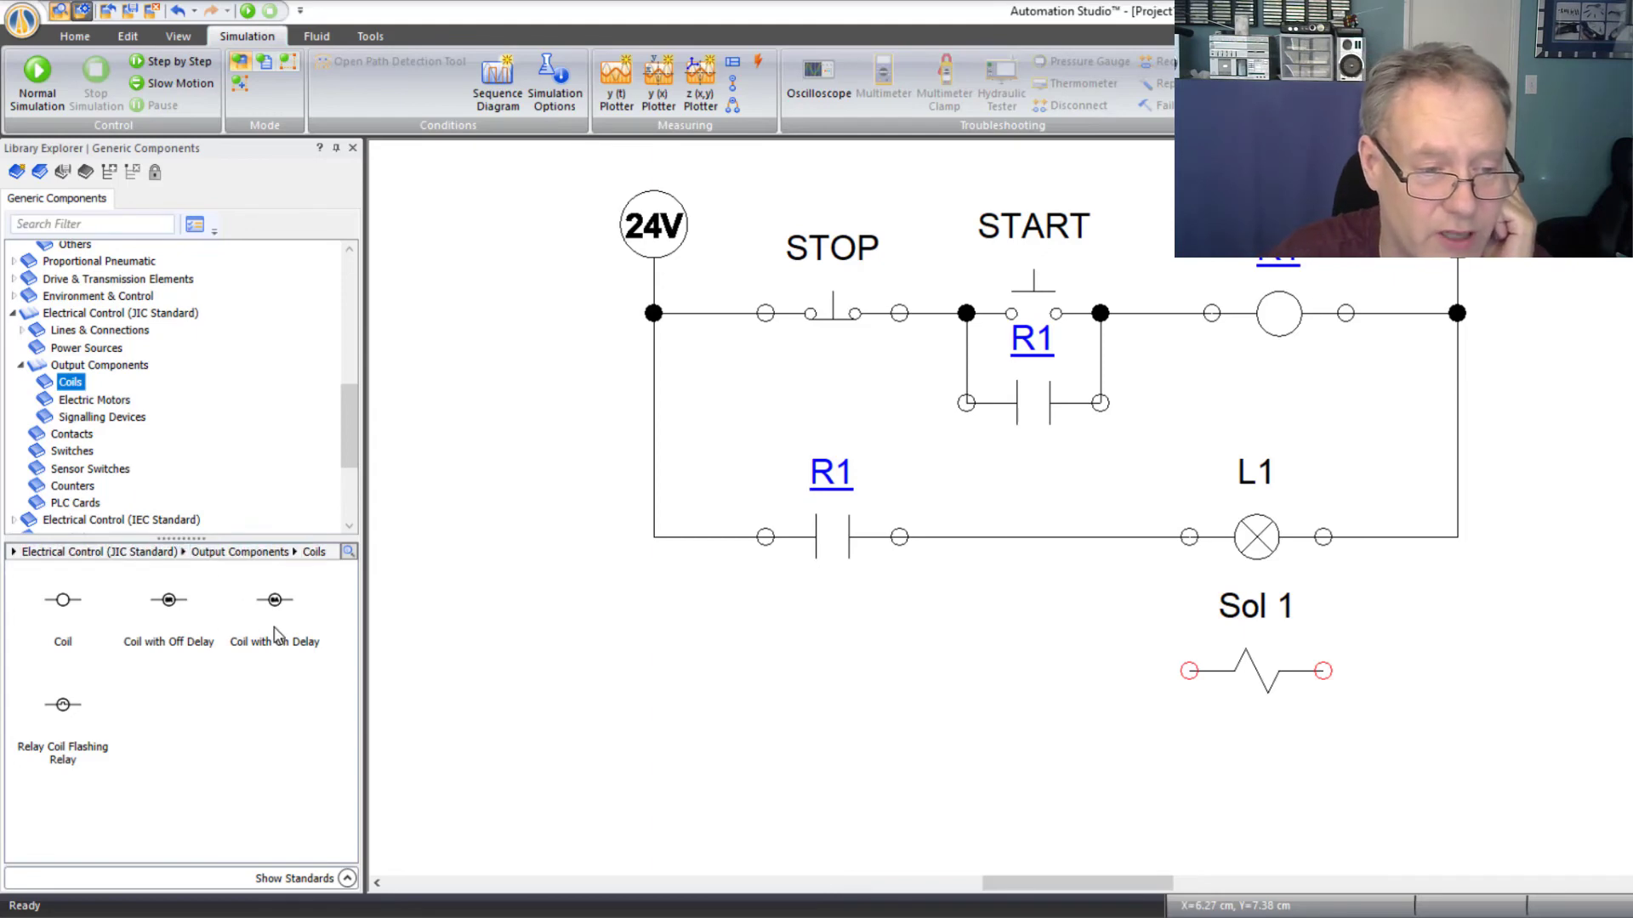
left_click_drag(275, 606, 972, 748)
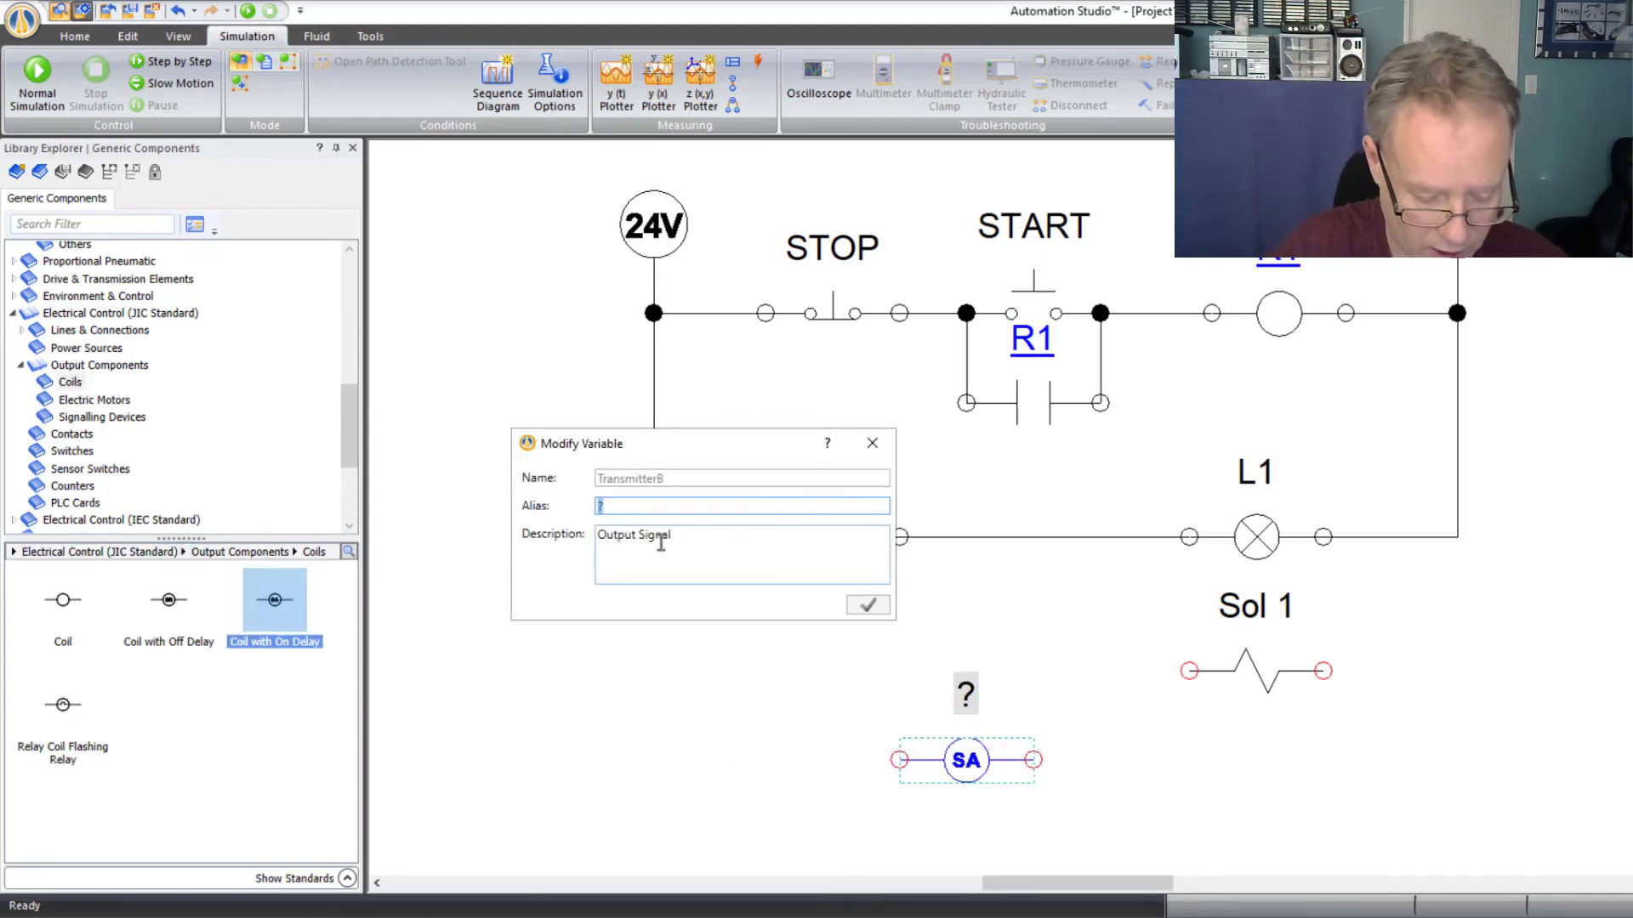
type("T")
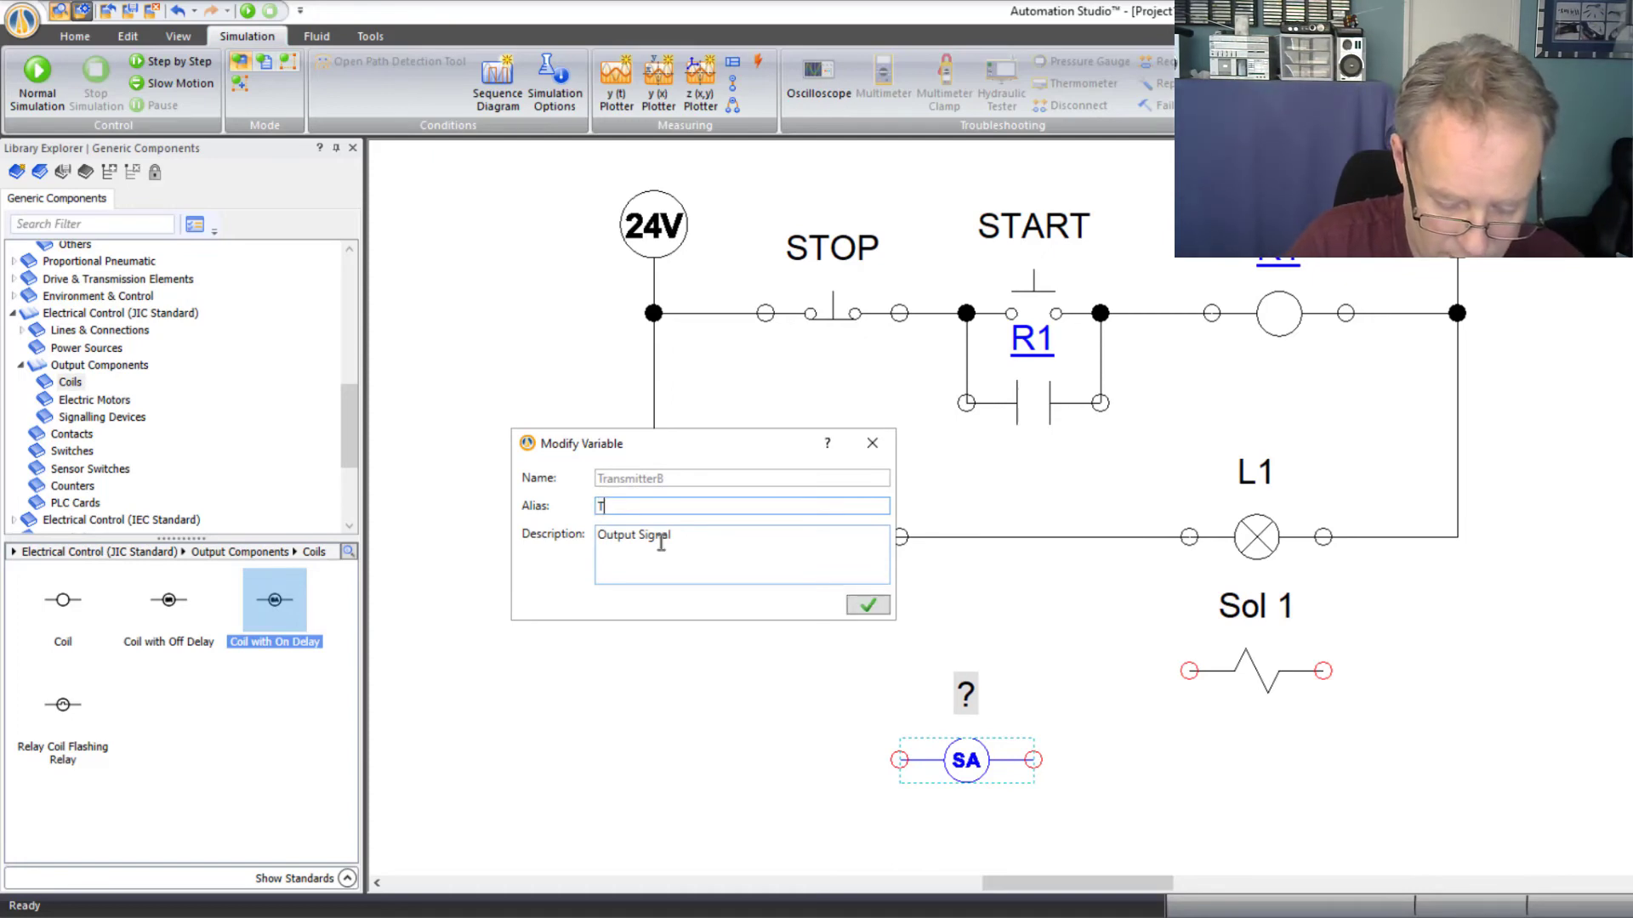
type("1")
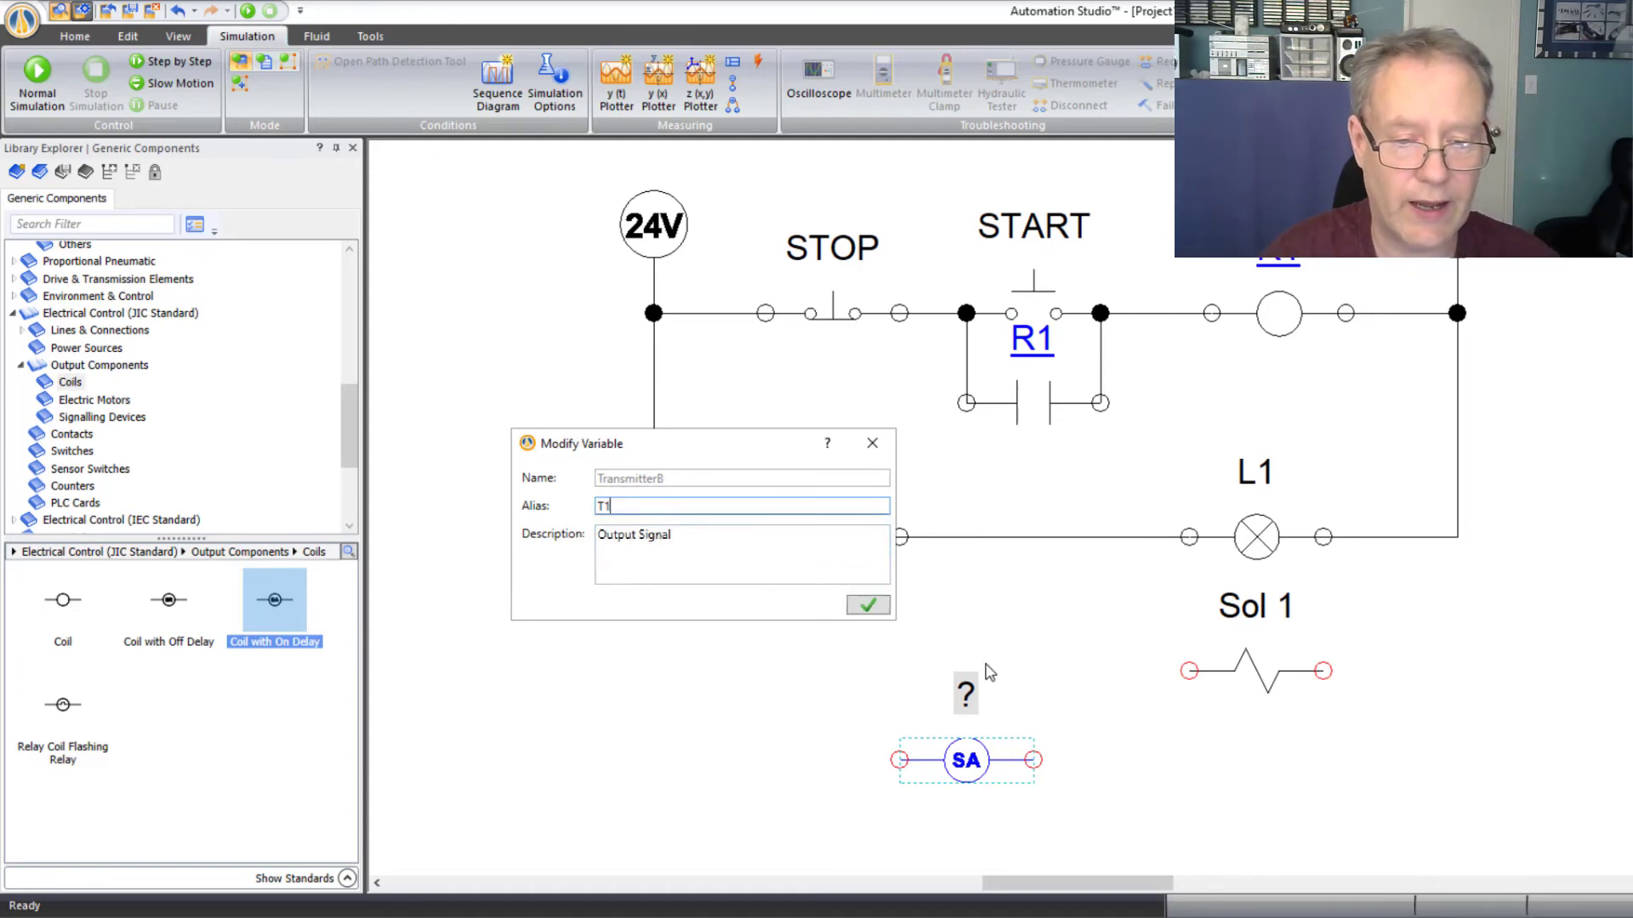
left_click(868, 606)
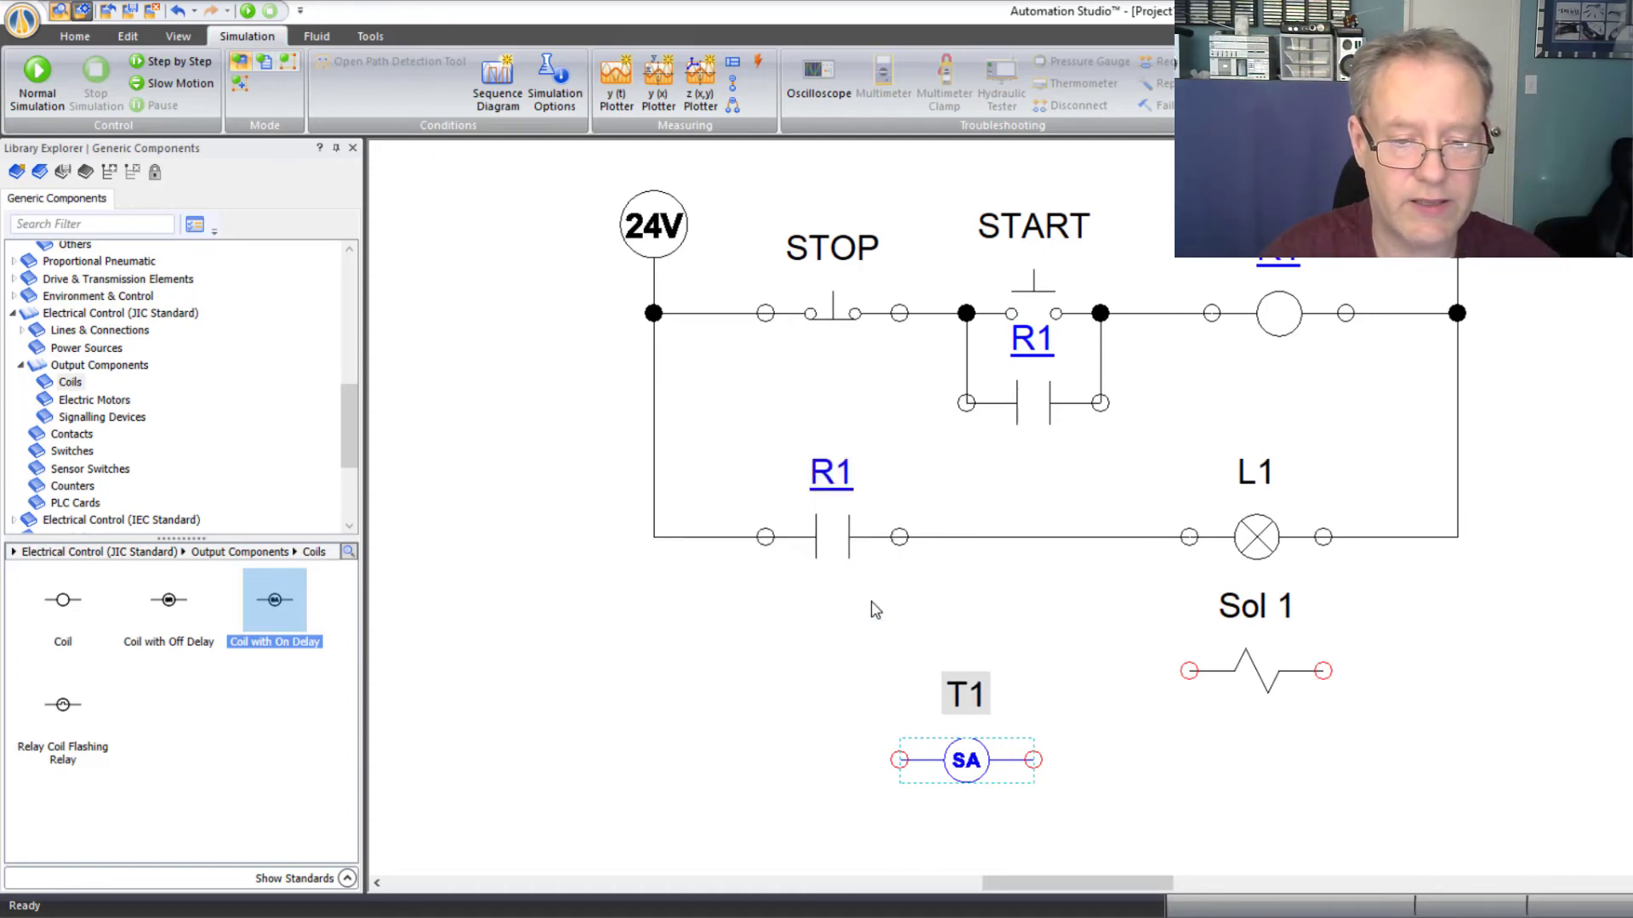
- Review the variable assignment in the component properties of on-delay coil T1, and close them
right_click(960, 754)
double_click(961, 759)
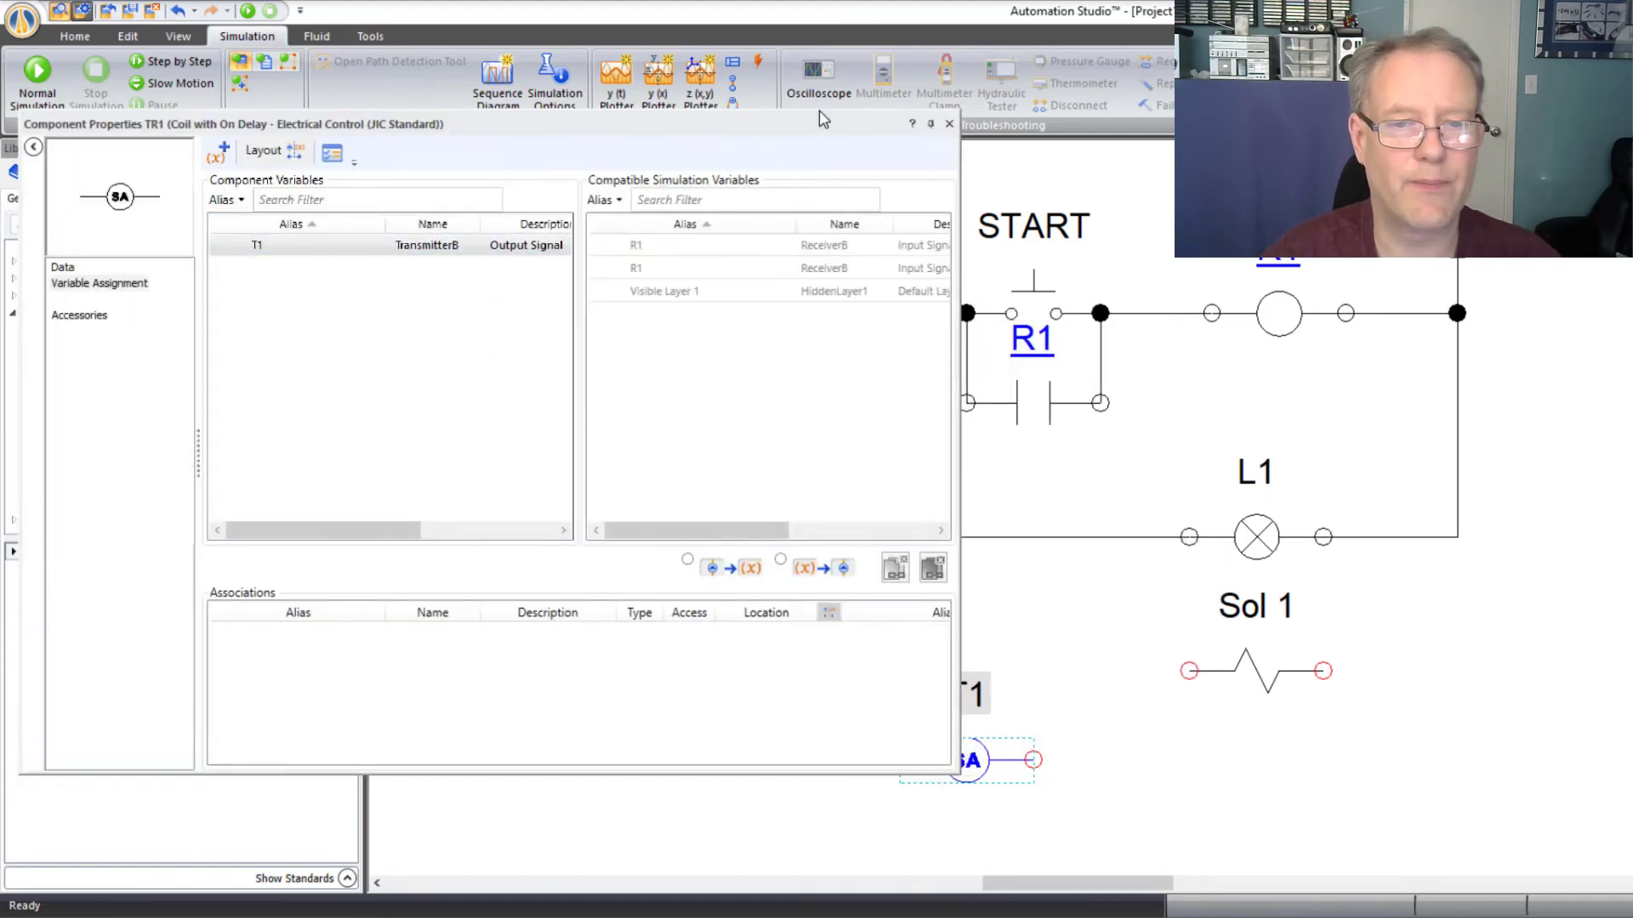
left_click(949, 125)
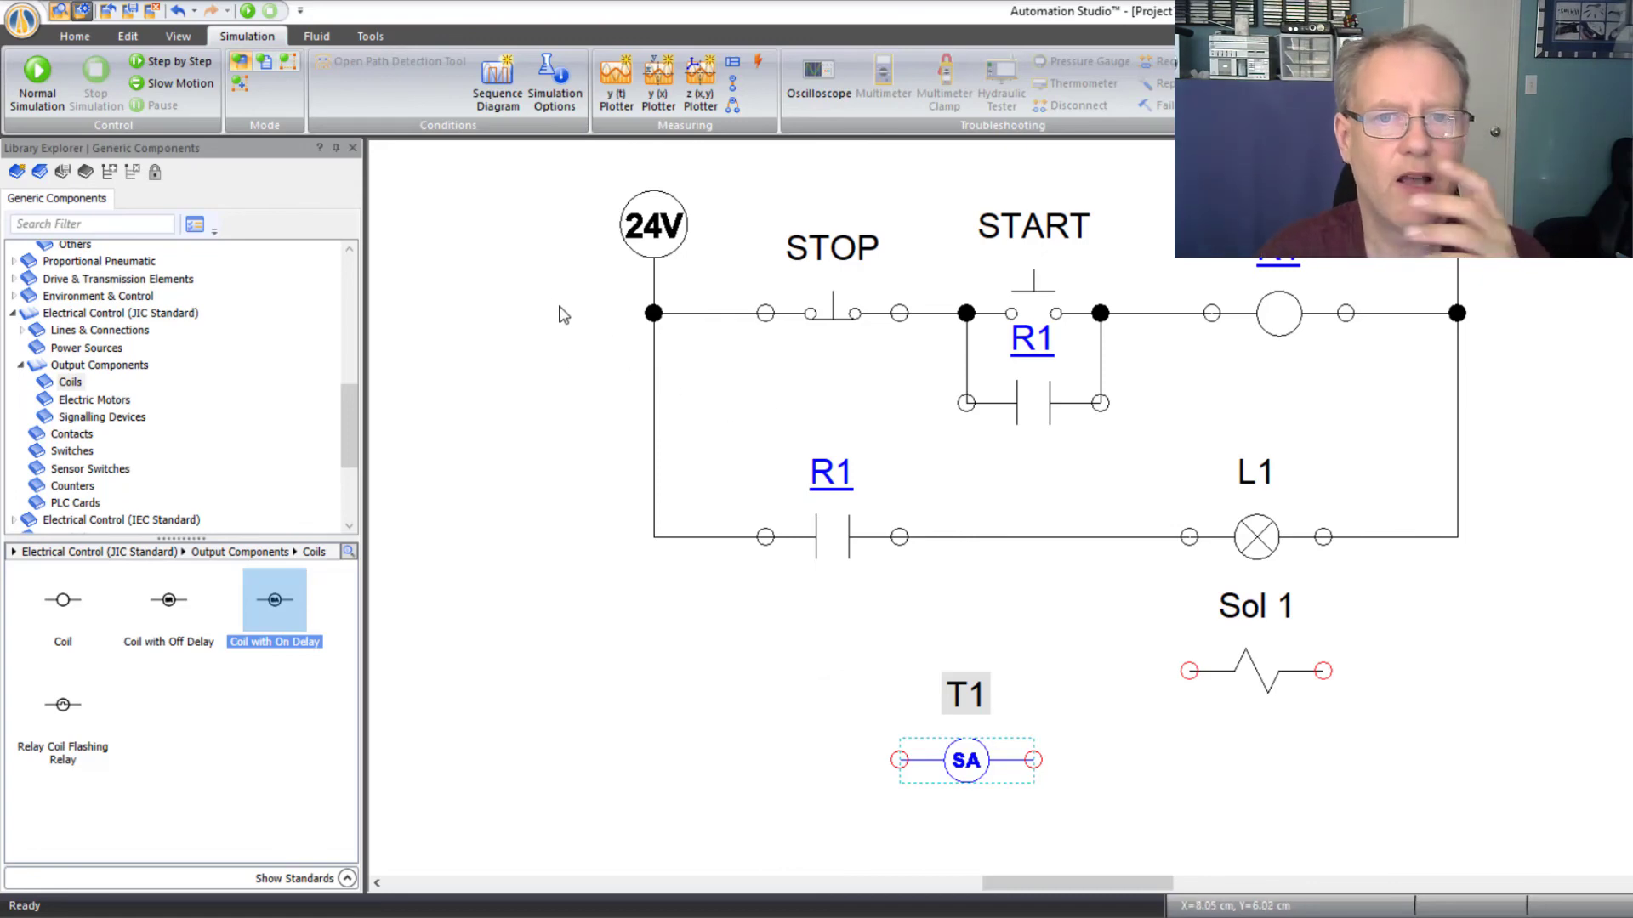
- Save the project as Project1 in the Temporary Files folder under This PC, keeping the Projects (*.prx) type
mouse_move(21, 26)
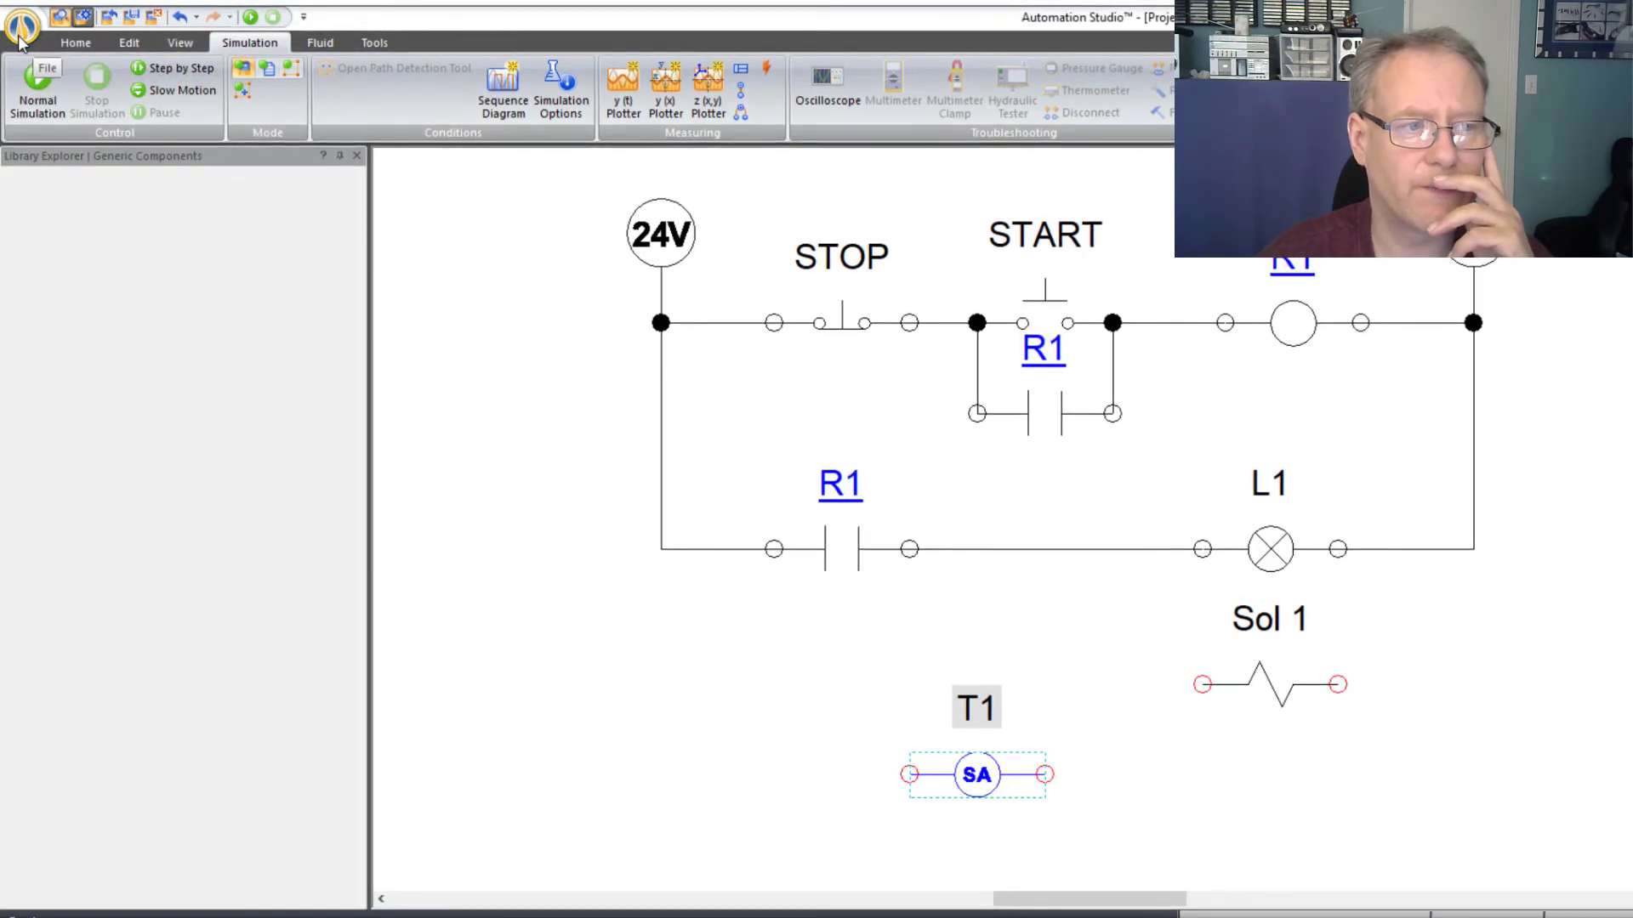
left_click(22, 38)
mouse_move(36, 87)
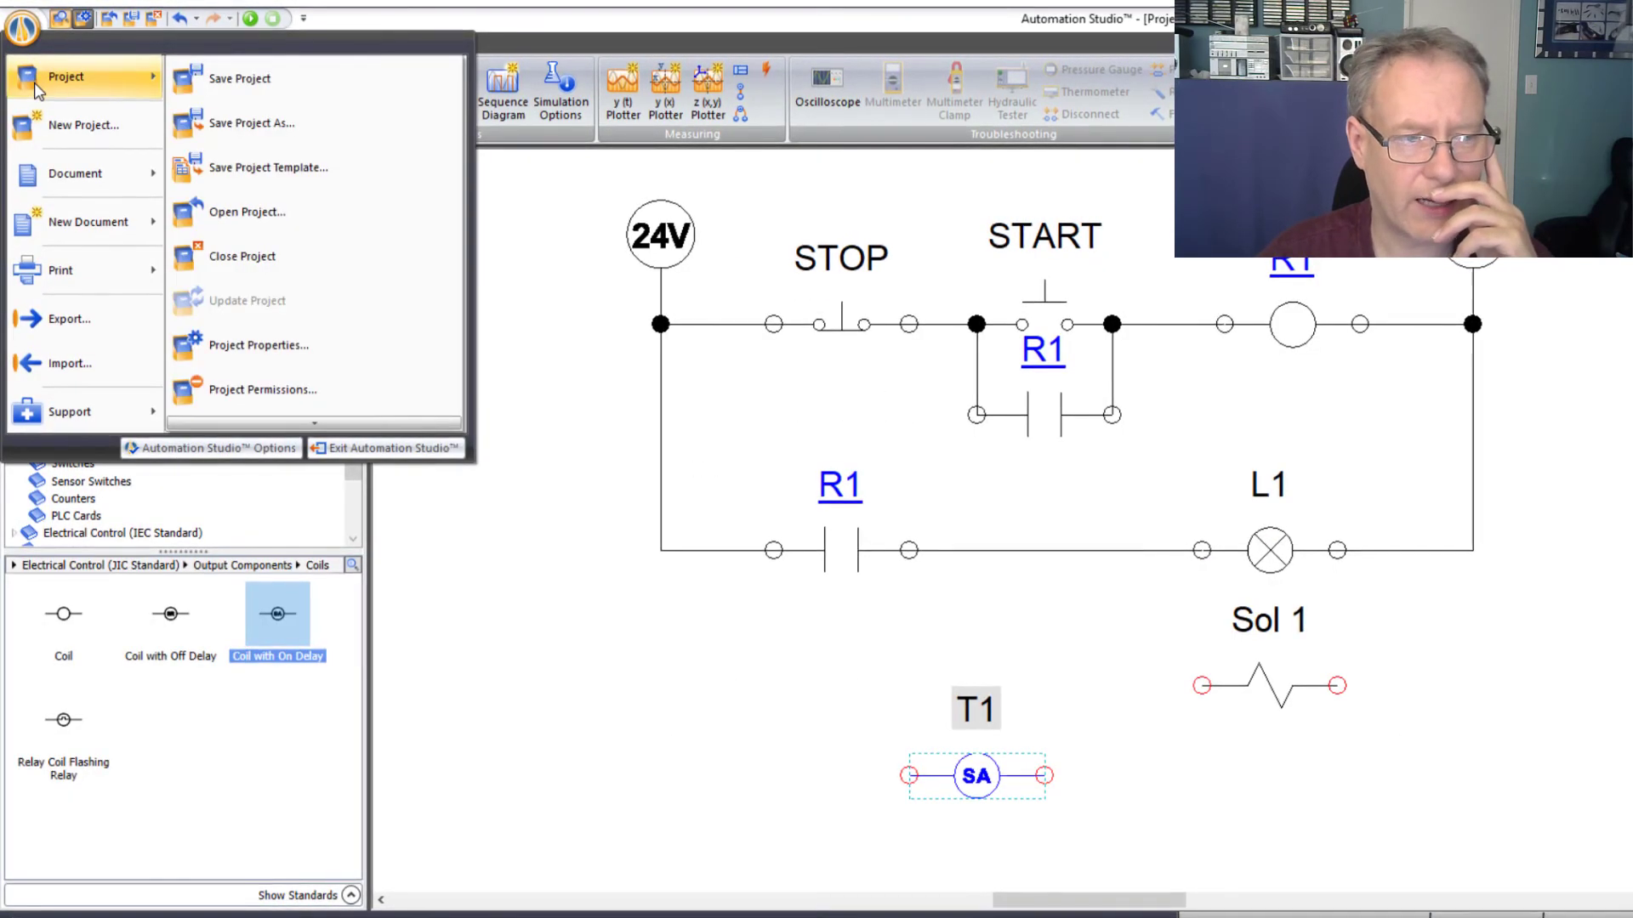
left_click(256, 140)
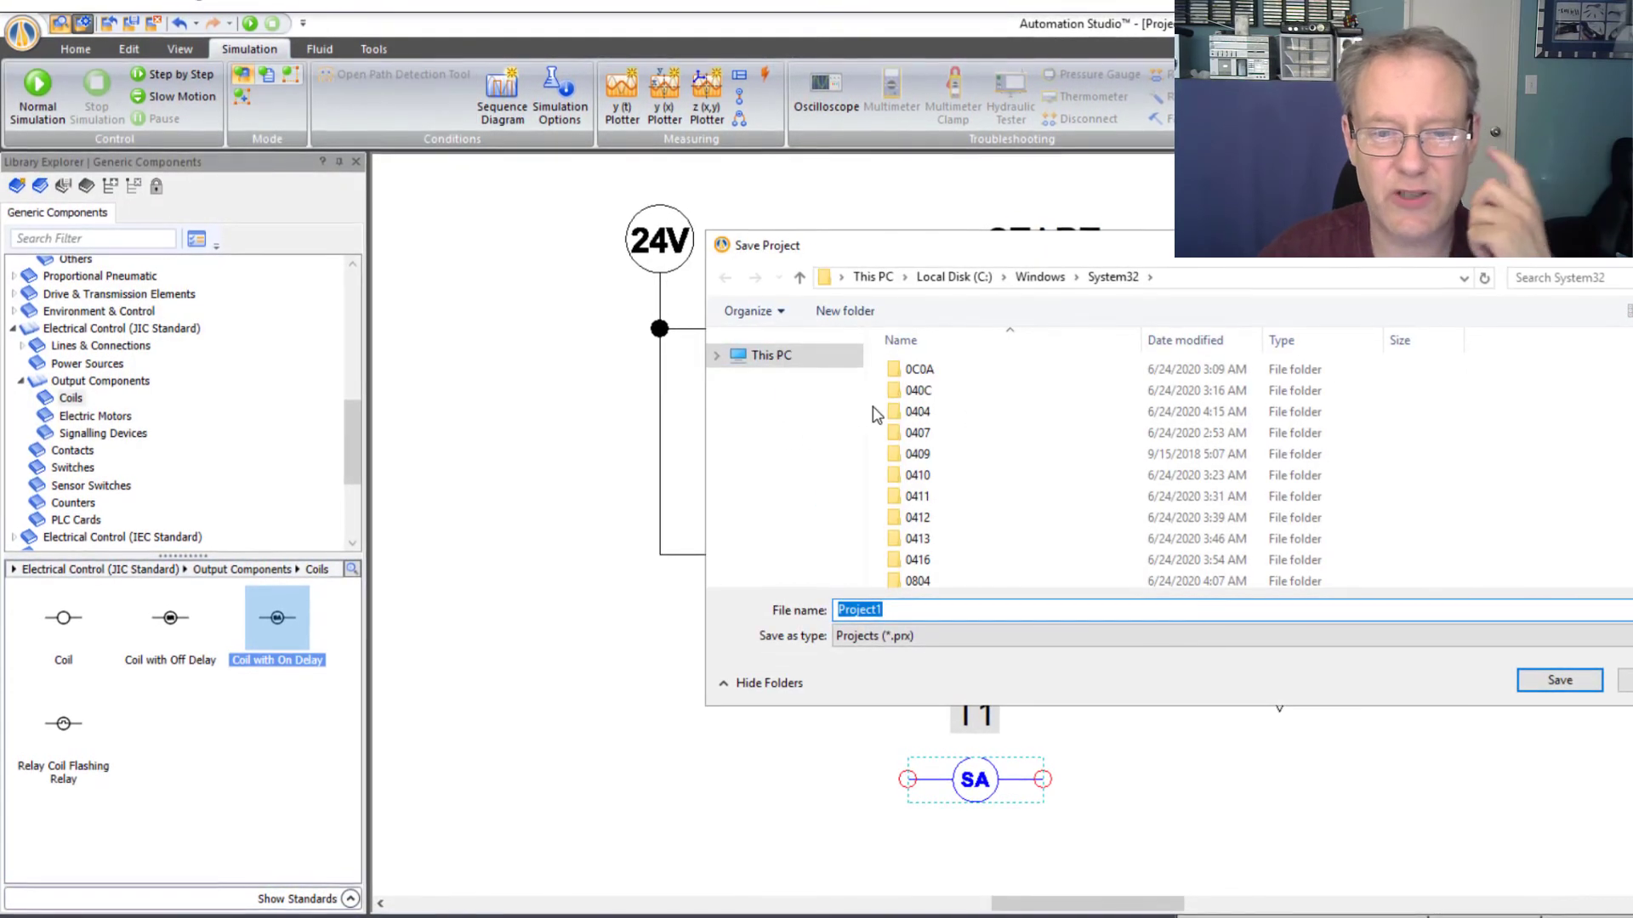
left_click(742, 362)
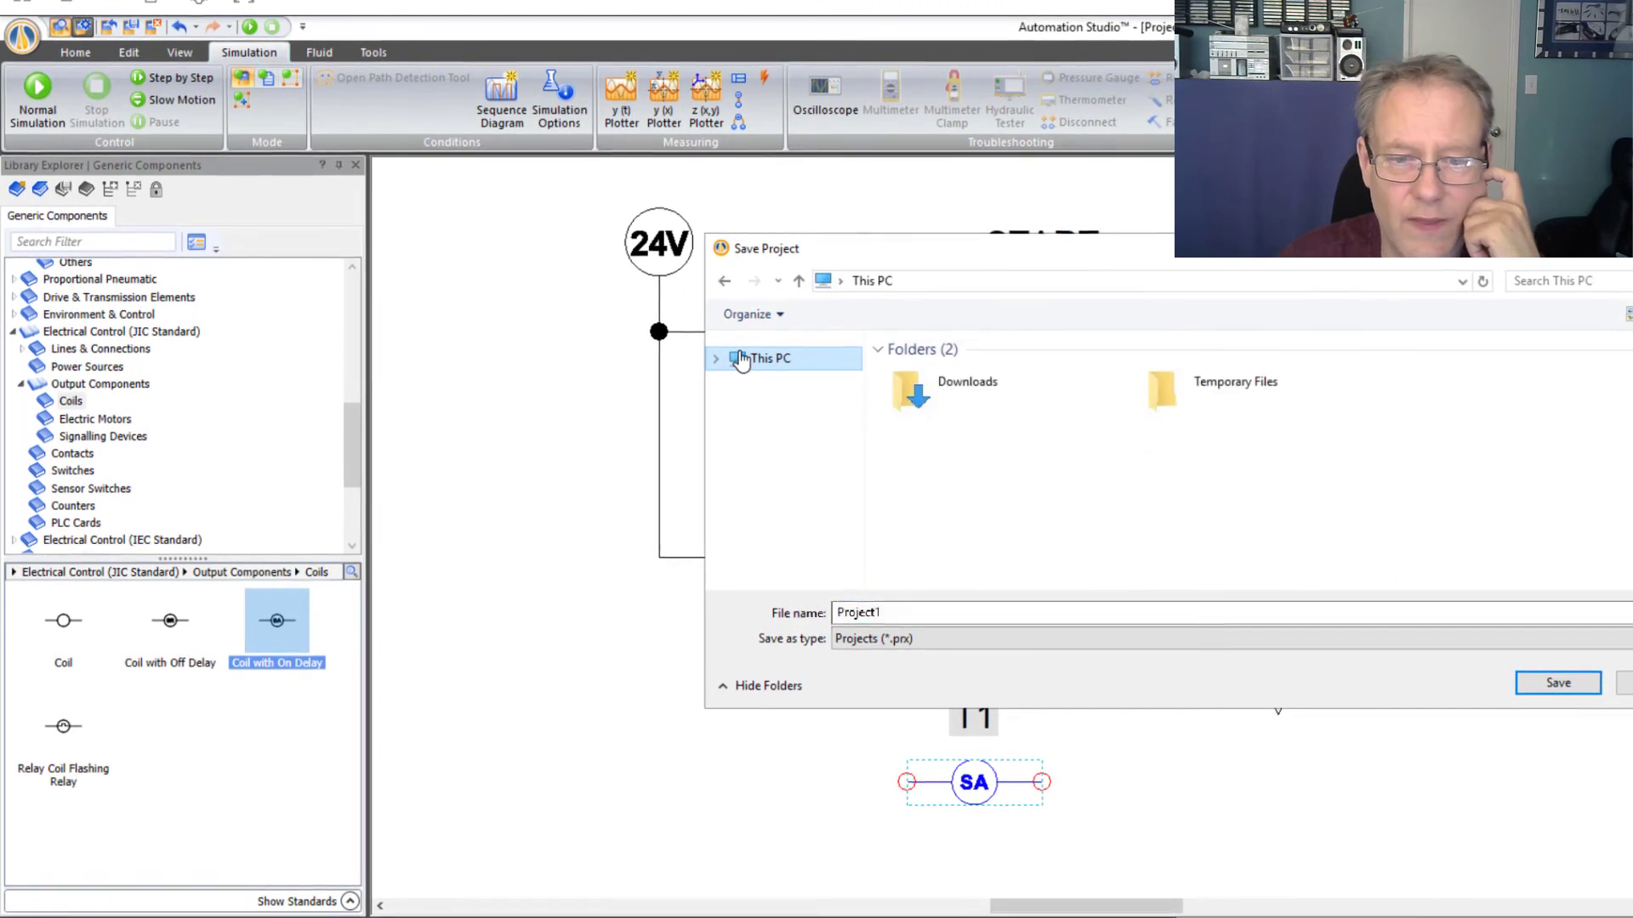
left_click(1201, 396)
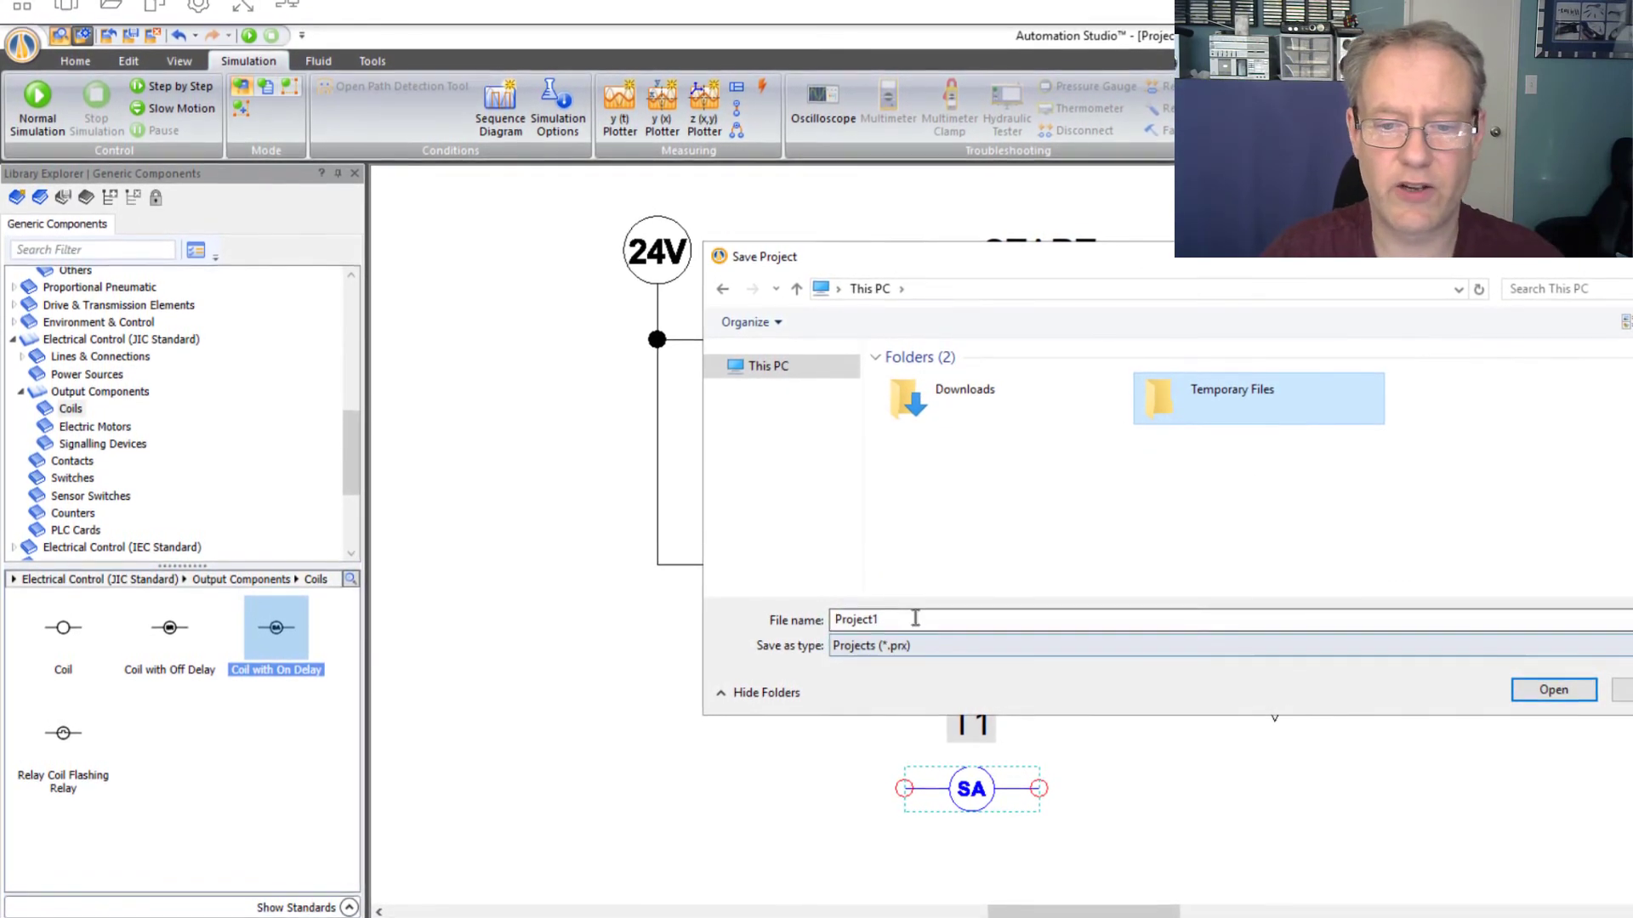
double_click(1273, 408)
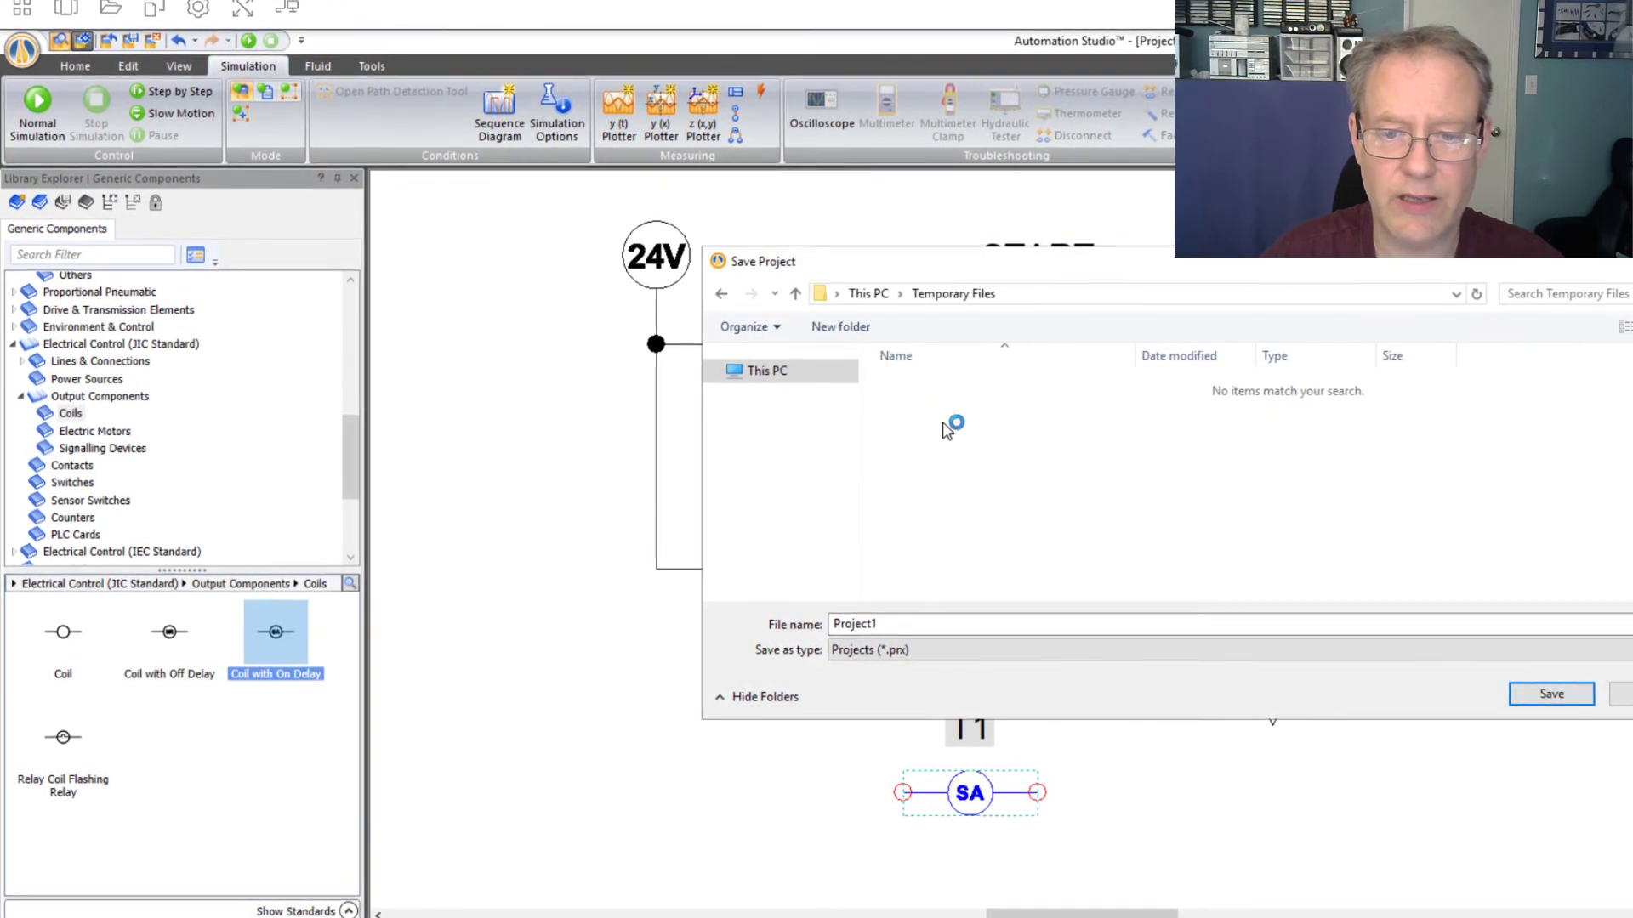
double_click(937, 626)
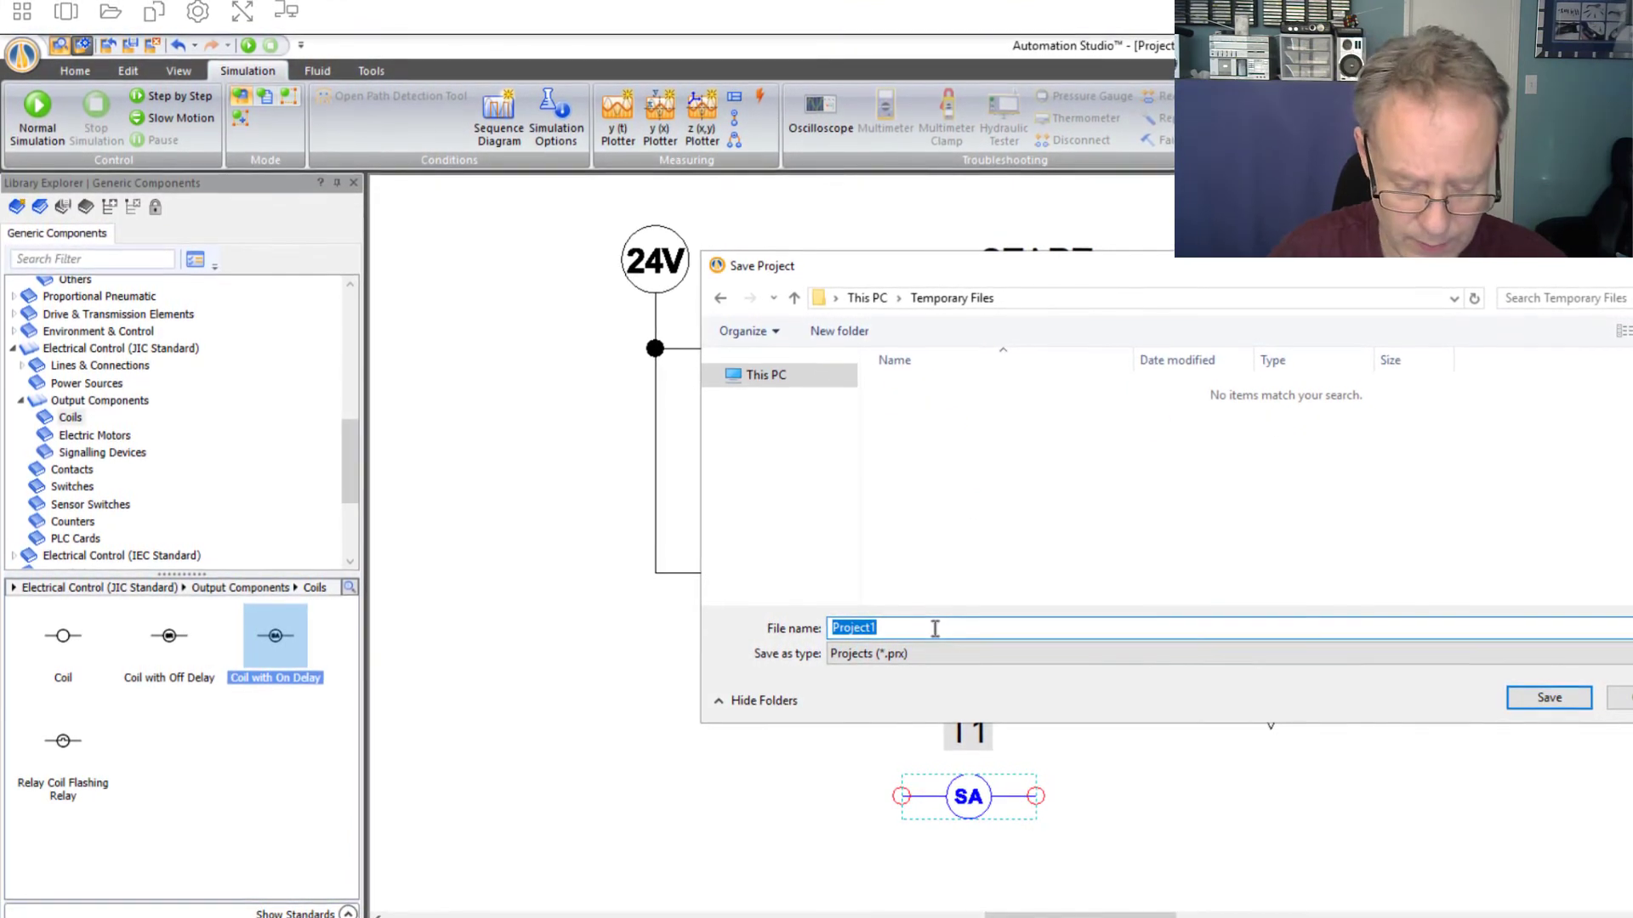
left_click(1309, 558)
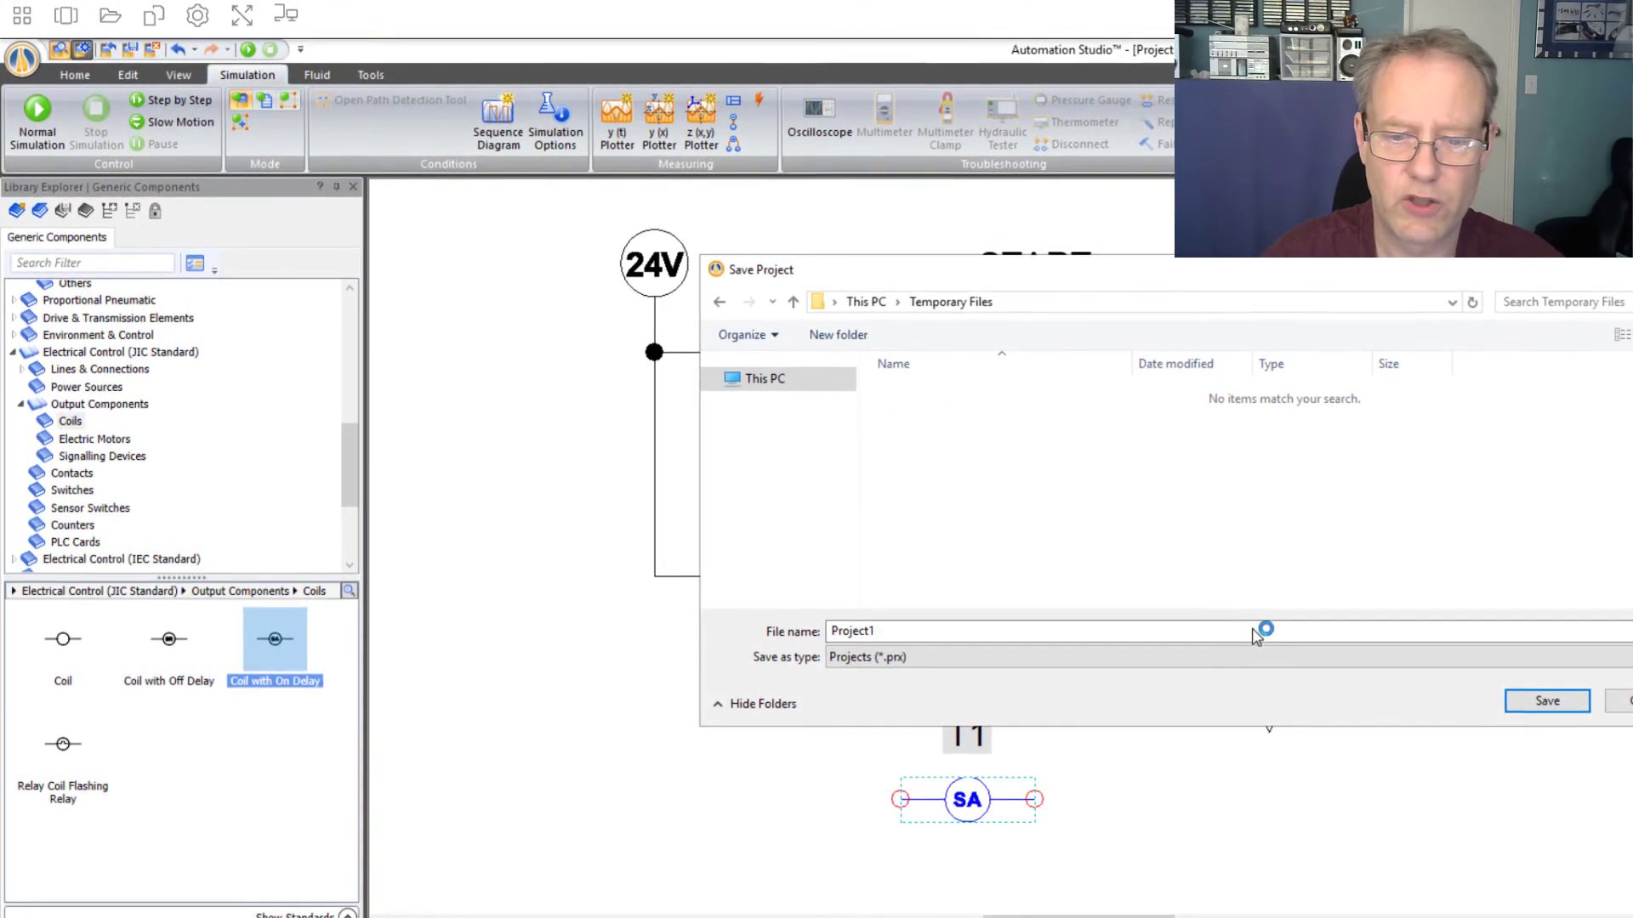
left_click(1540, 702)
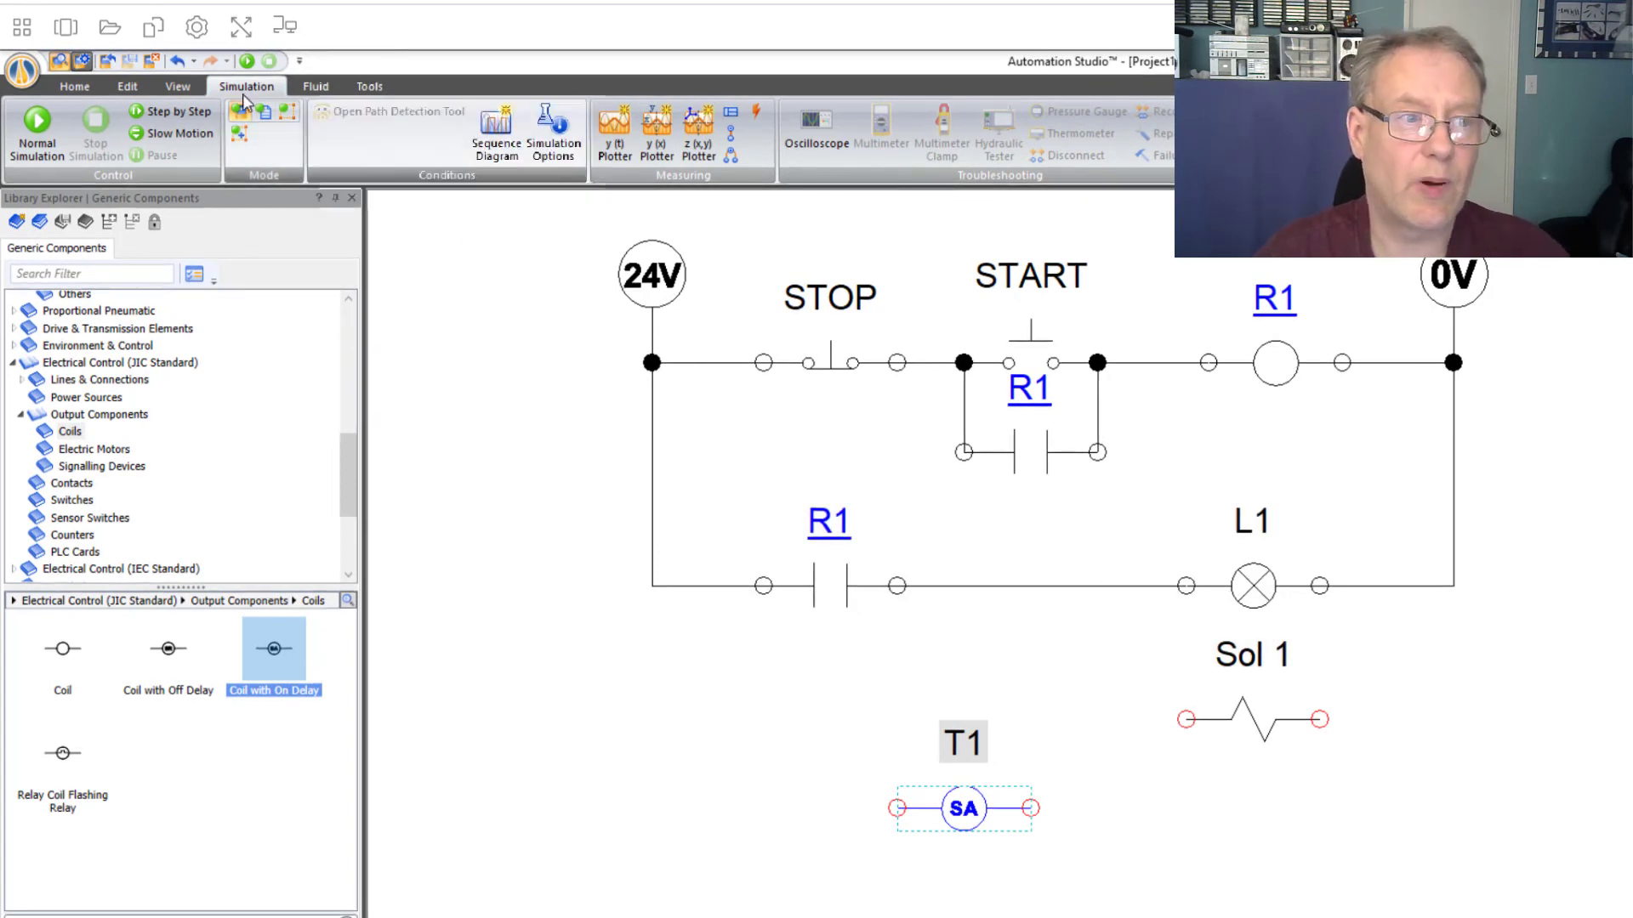
- Look up the download and rename options for Project1.prx in the Temporary Files folder of My Files, and close the file browser
left_click(108, 32)
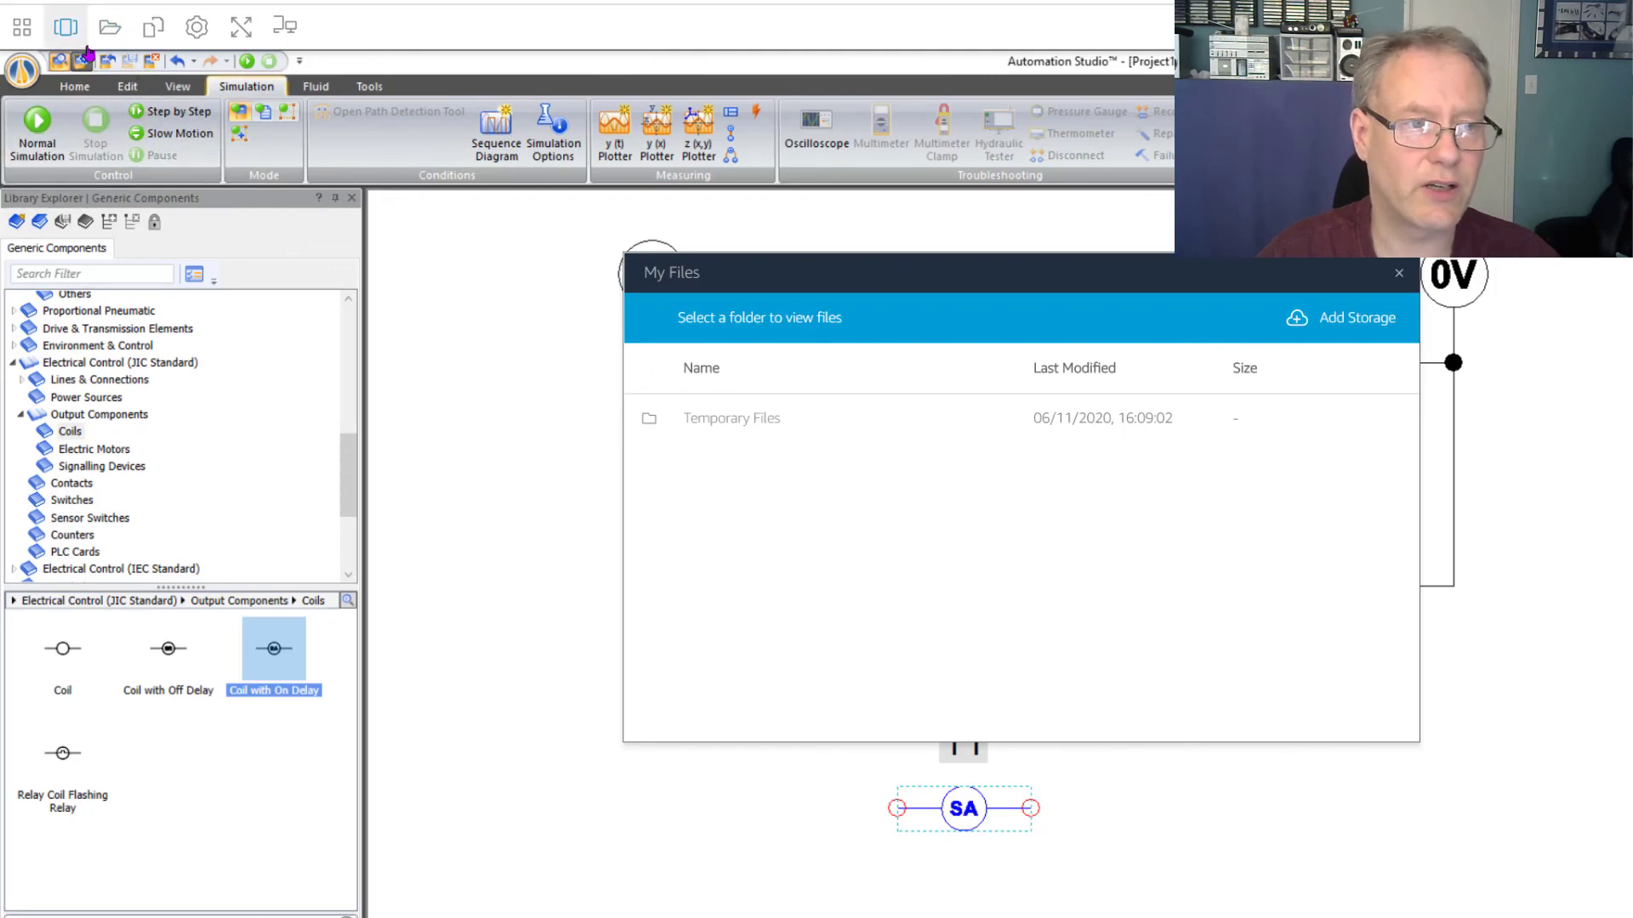
left_click(748, 430)
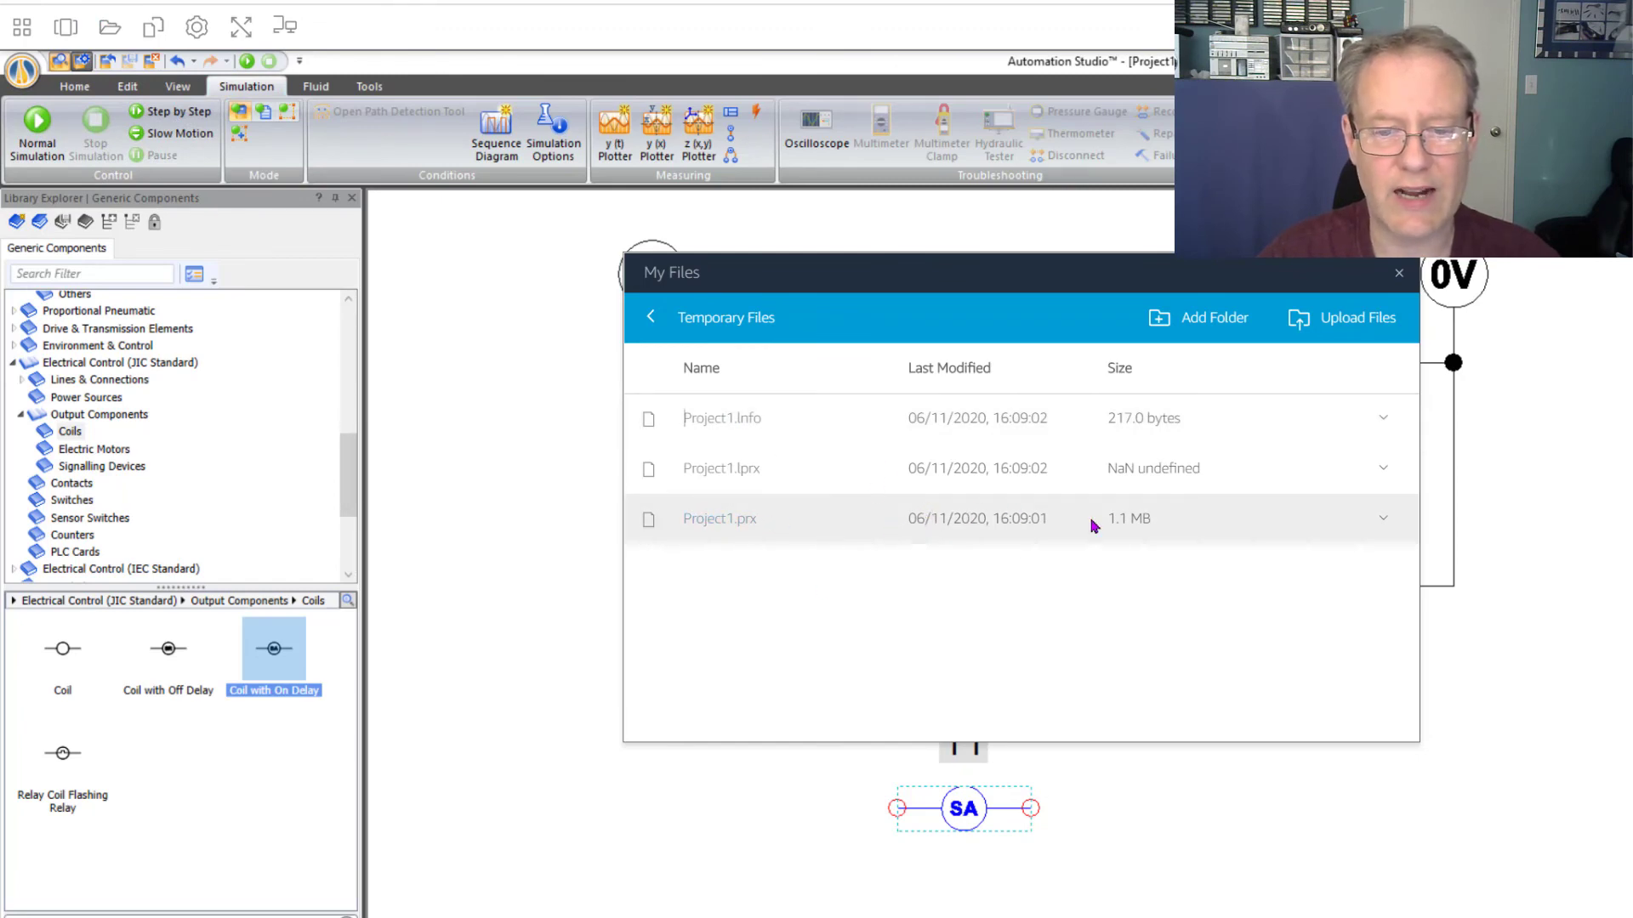
left_click(1381, 520)
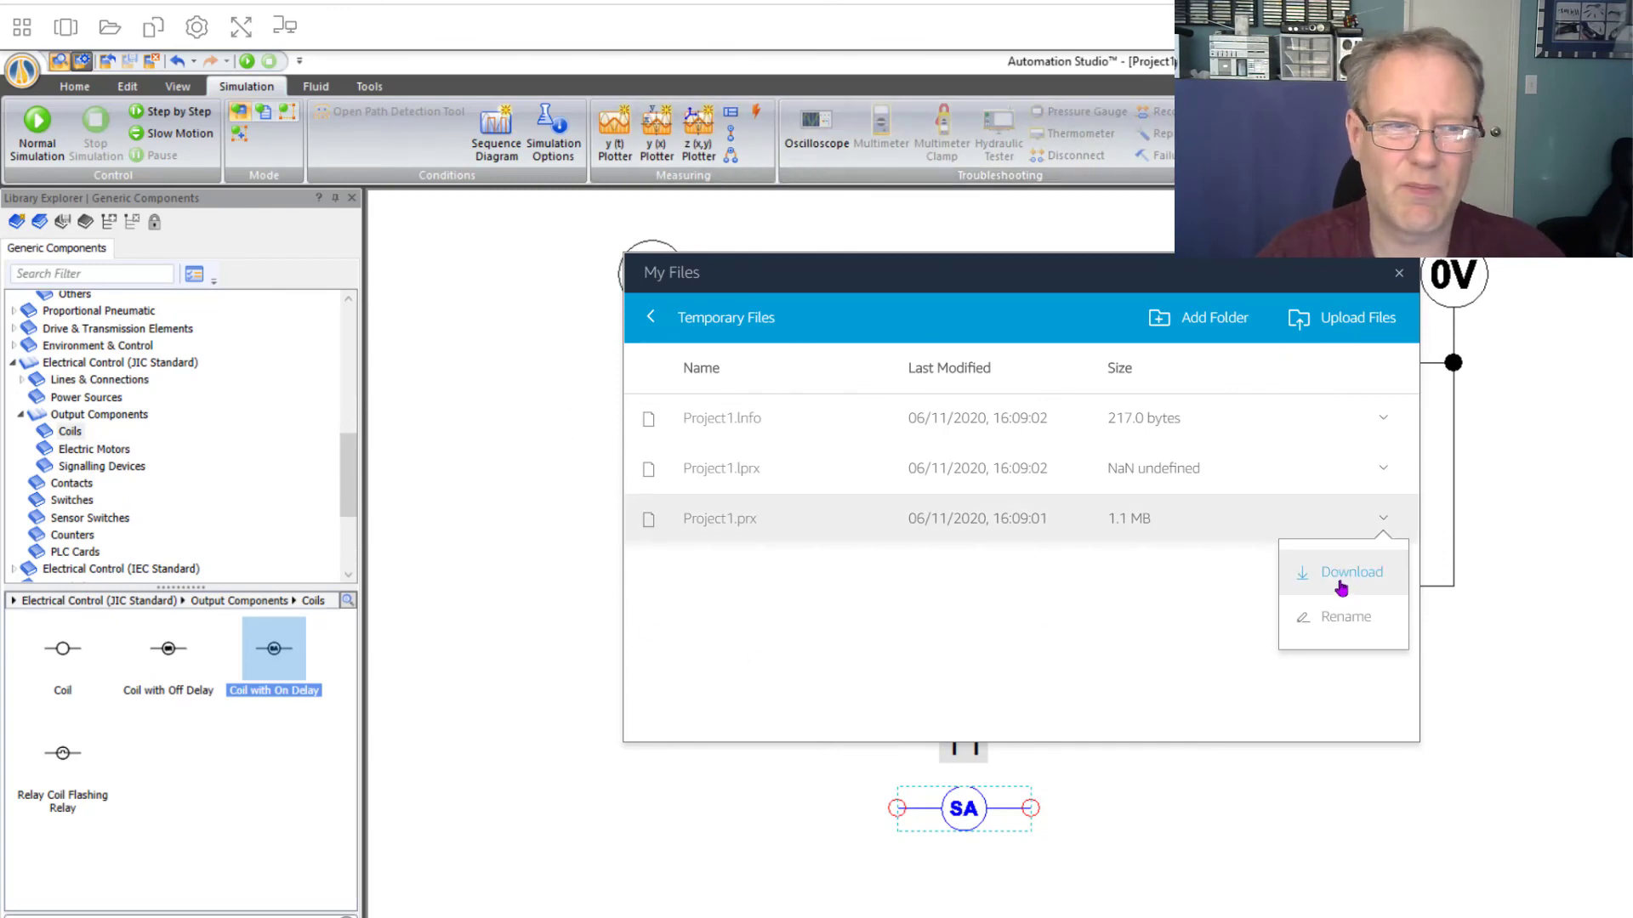
left_click(1399, 275)
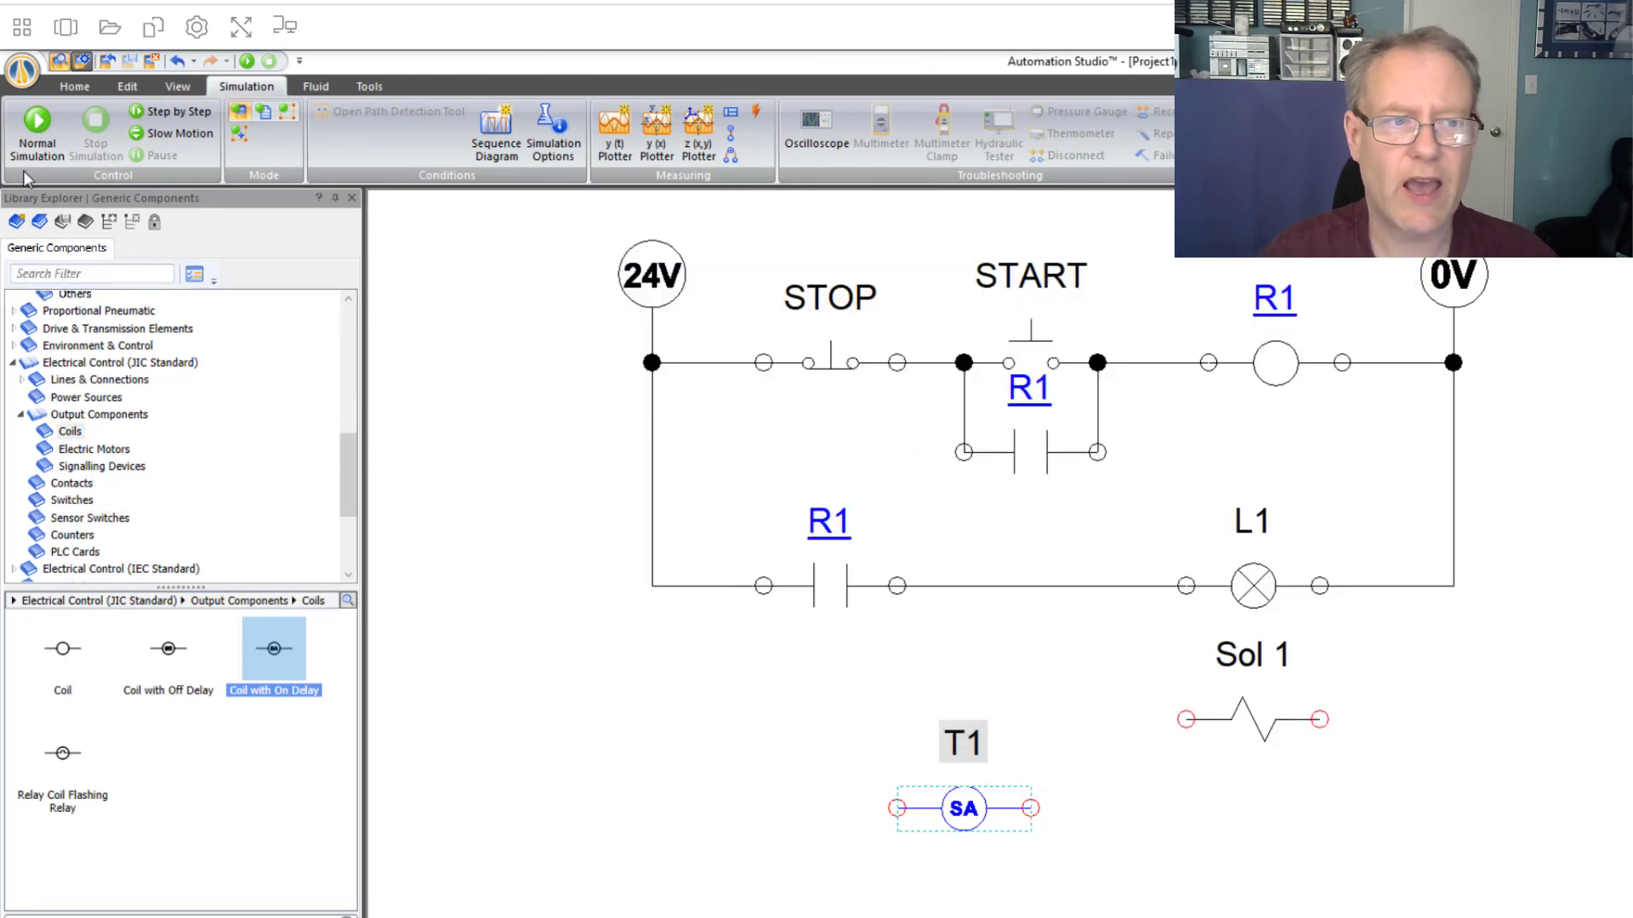
- Start opening an existing project and select Project1 in the Temporary Files folder
left_click(24, 72)
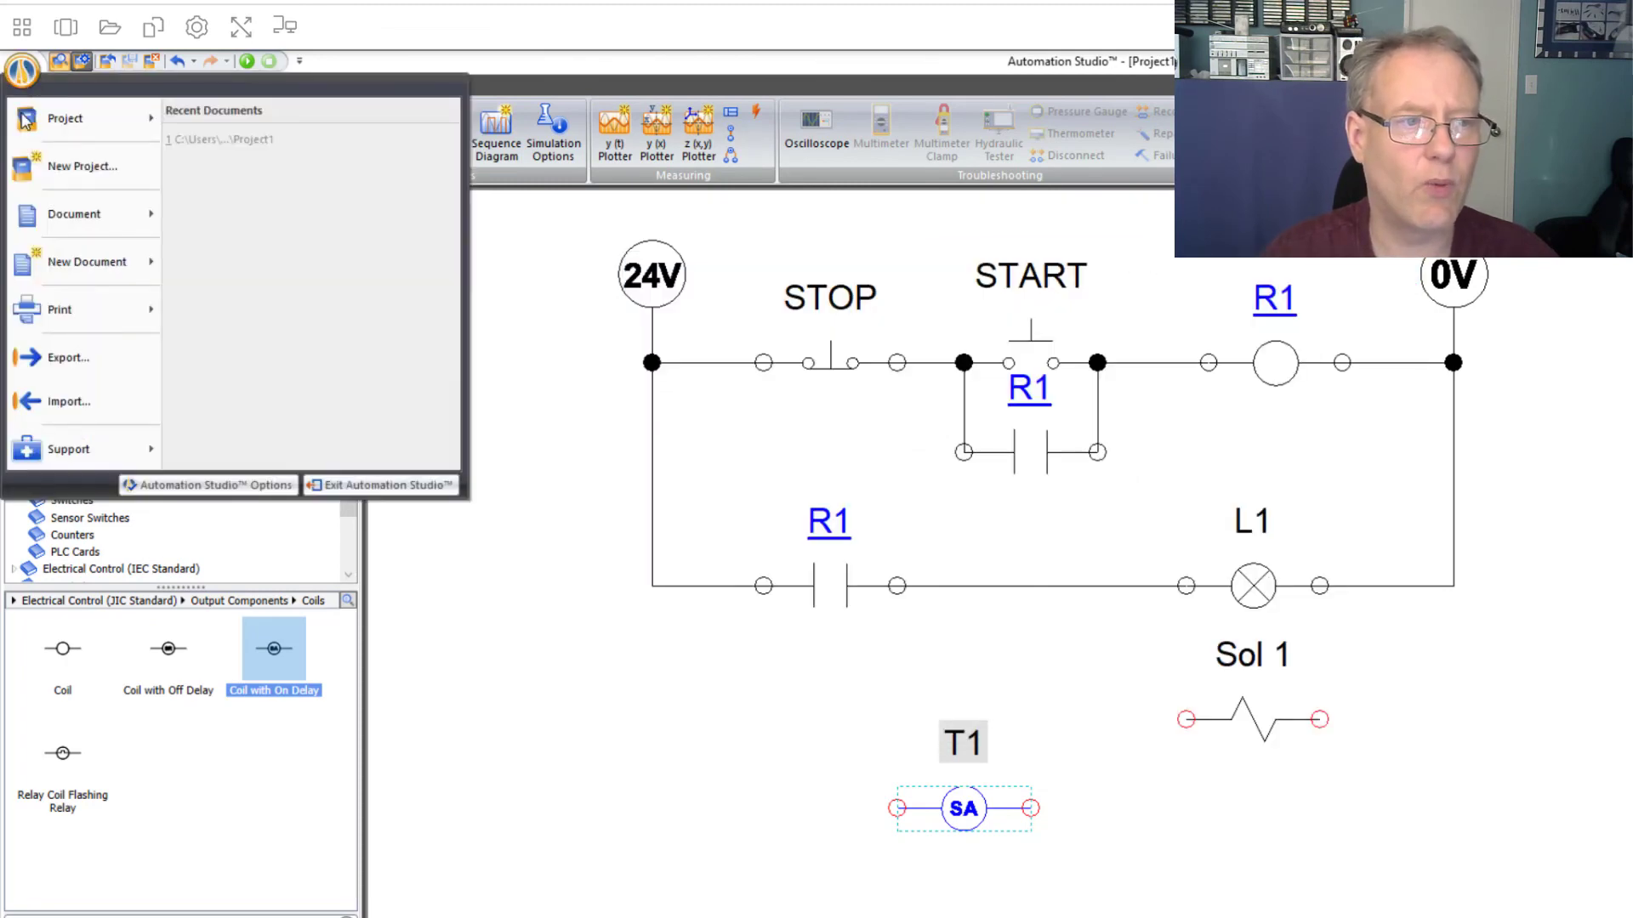
mouse_move(38, 130)
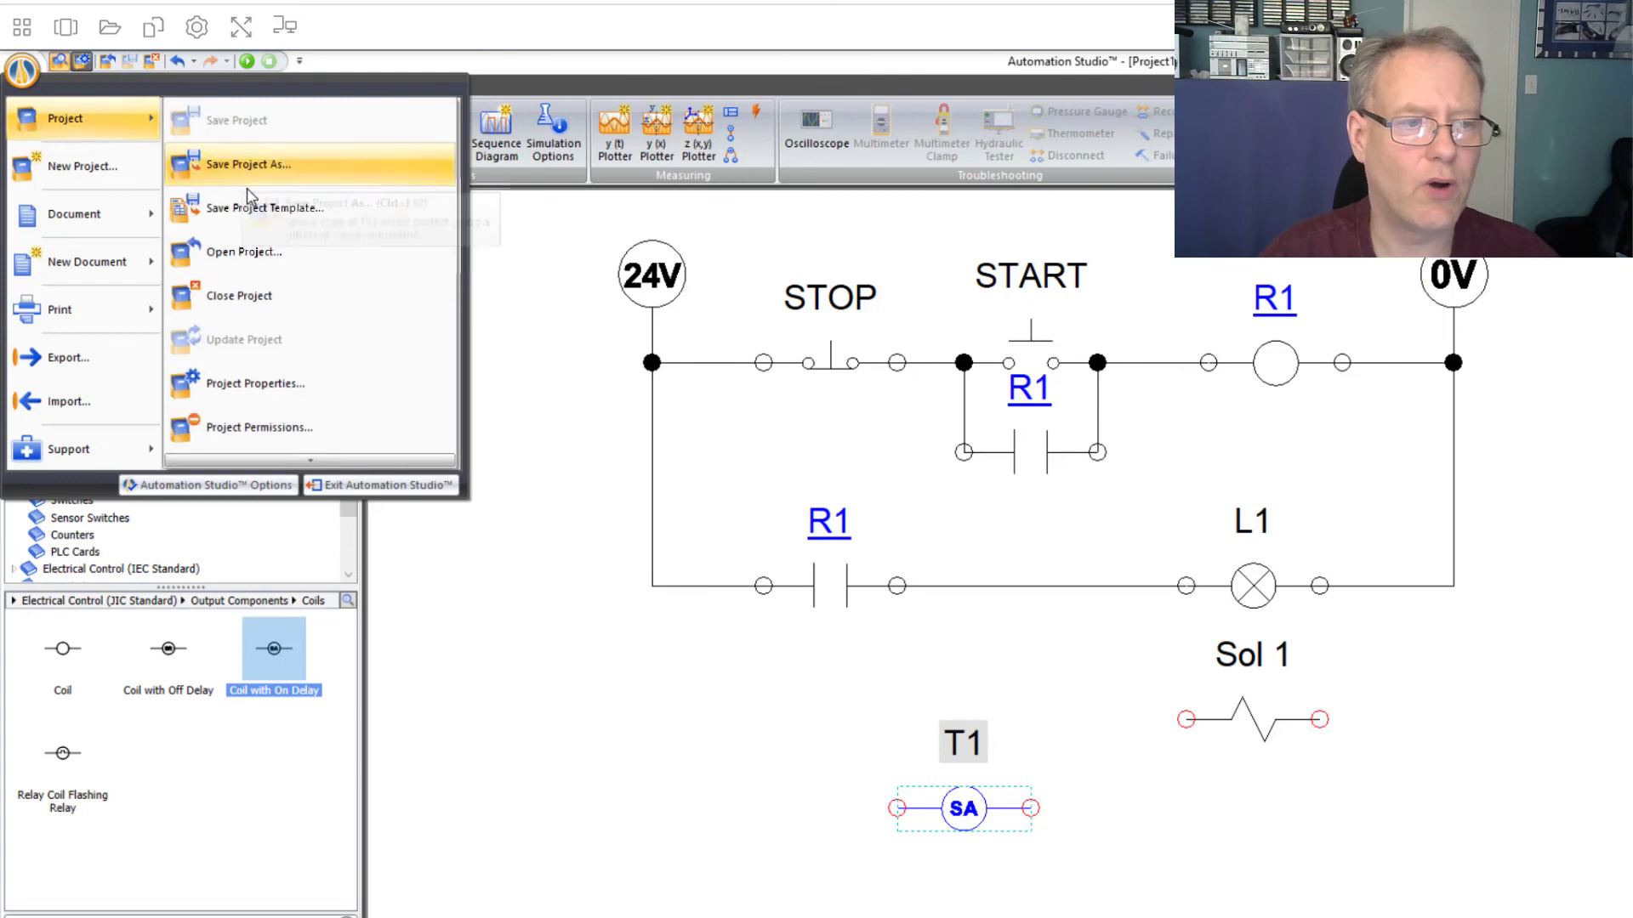
left_click(247, 252)
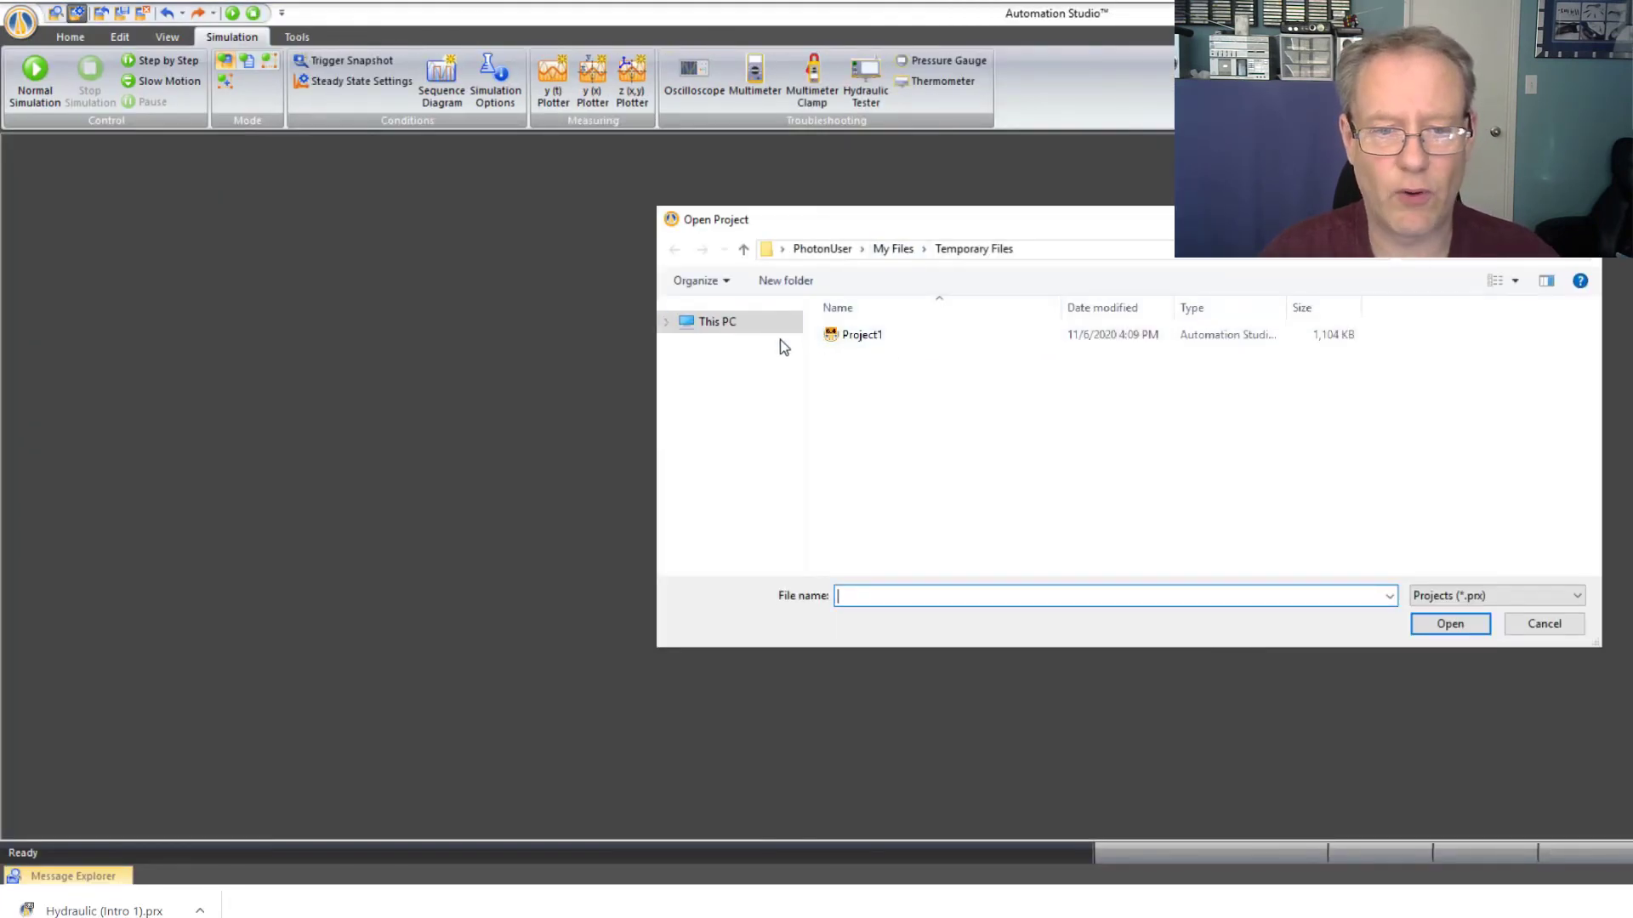
left_click(854, 338)
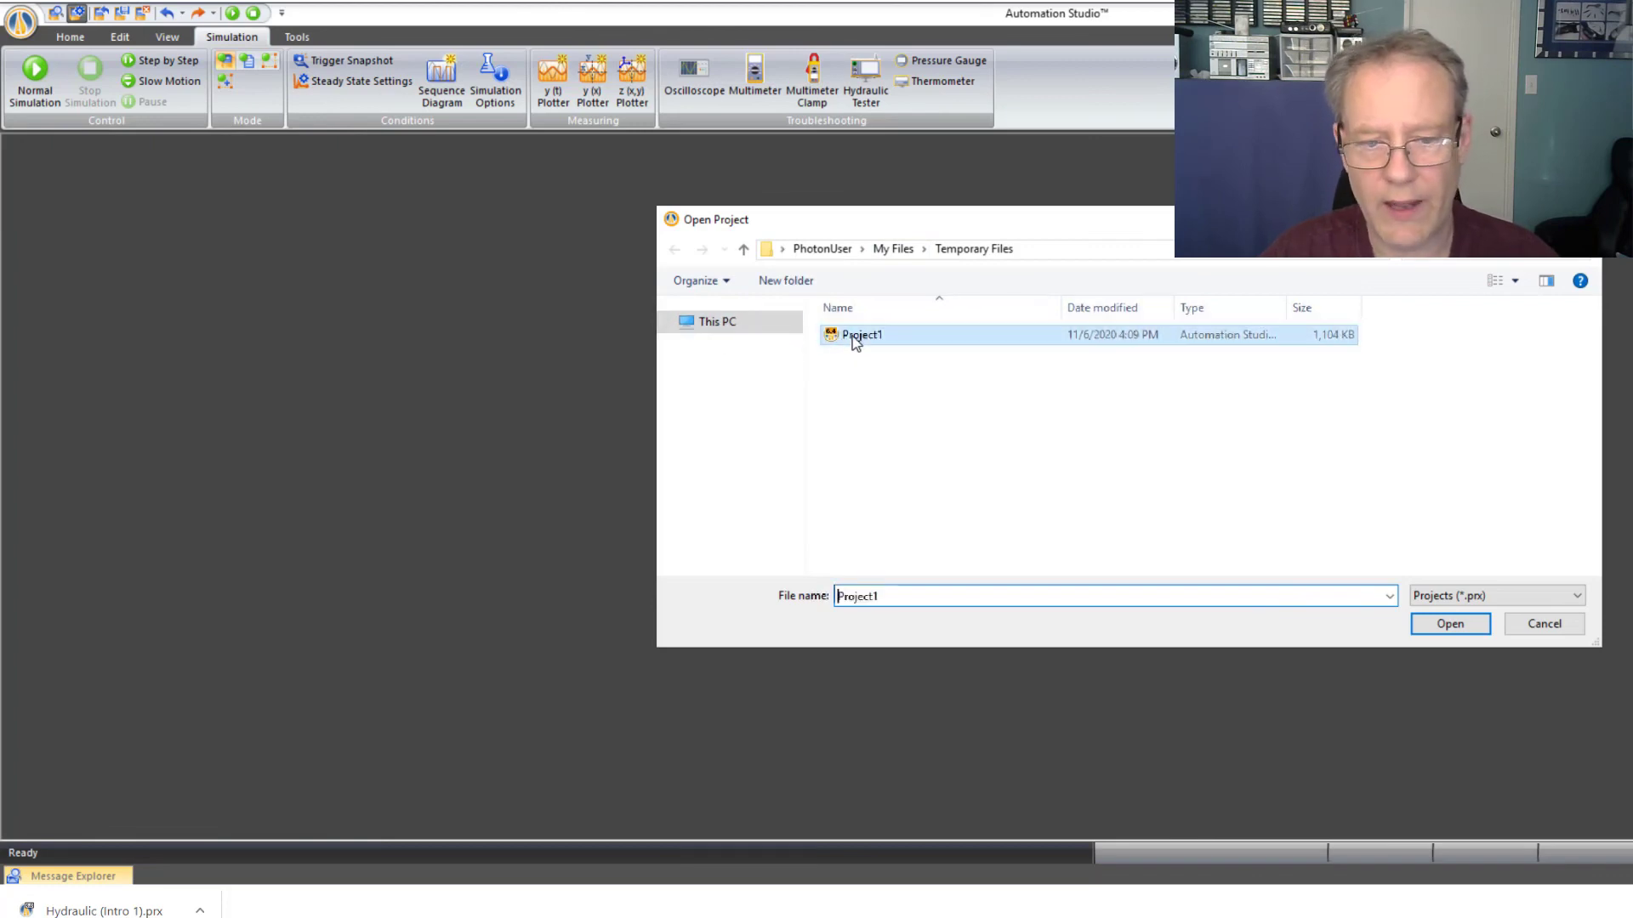